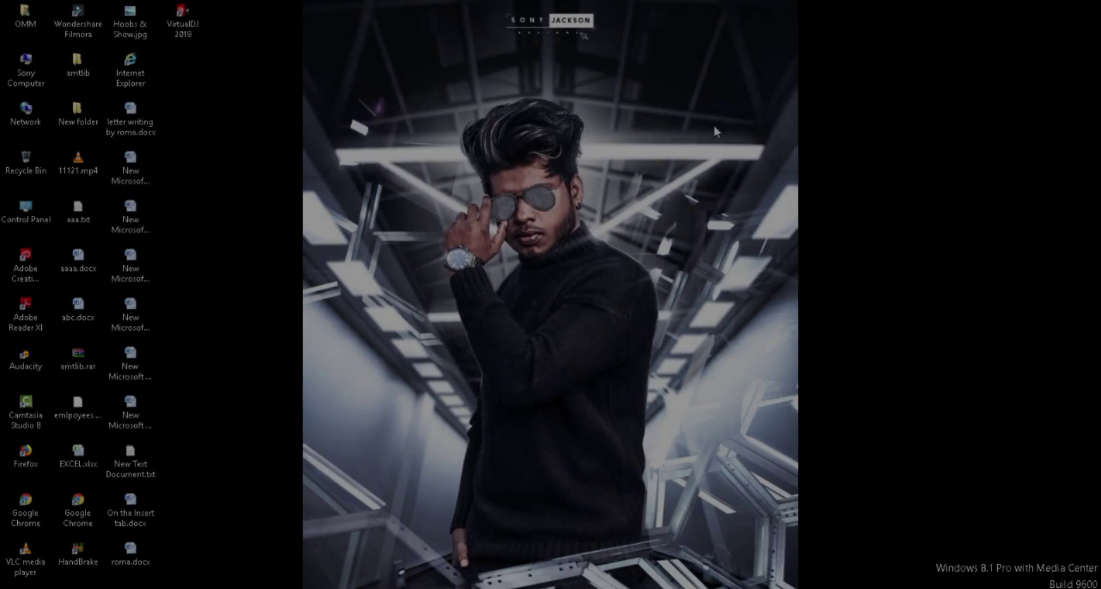
Refresh the Windows desktop three times from its right-click menu.
right_click(798, 133)
click(850, 180)
right_click(850, 180)
click(877, 213)
right_click(877, 213)
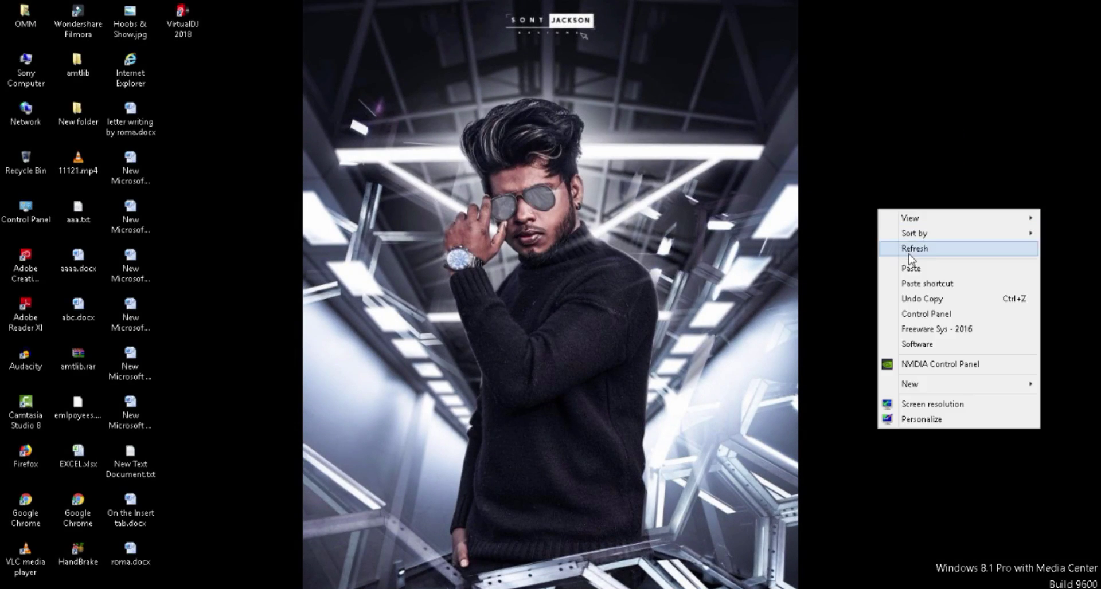
click(911, 251)
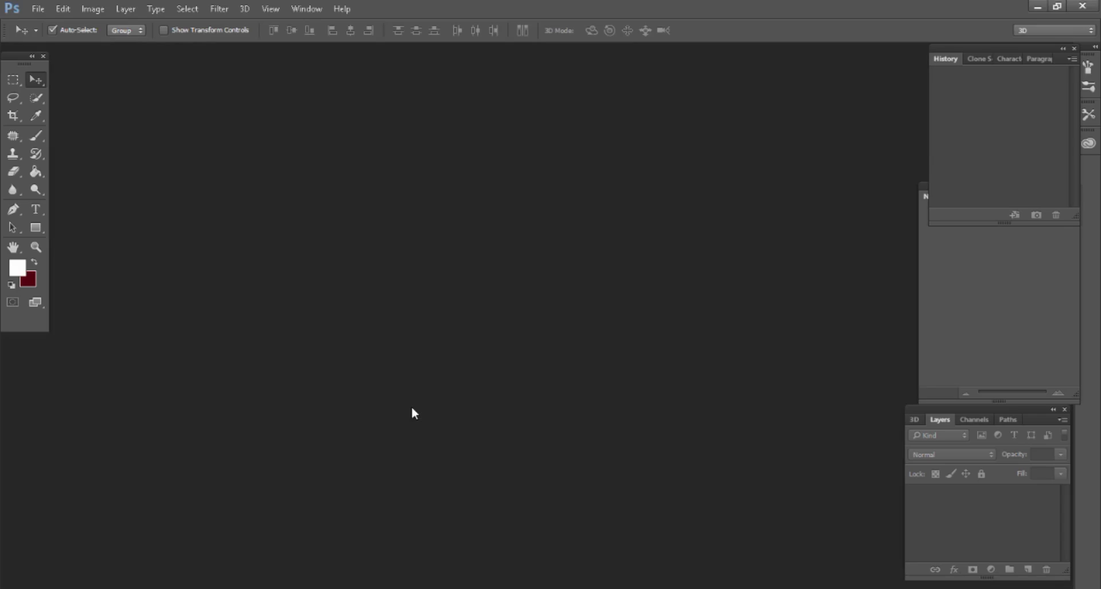
Create a new 3000 × 3820 px document named Feel The Music at 300 resolution.
click(38, 8)
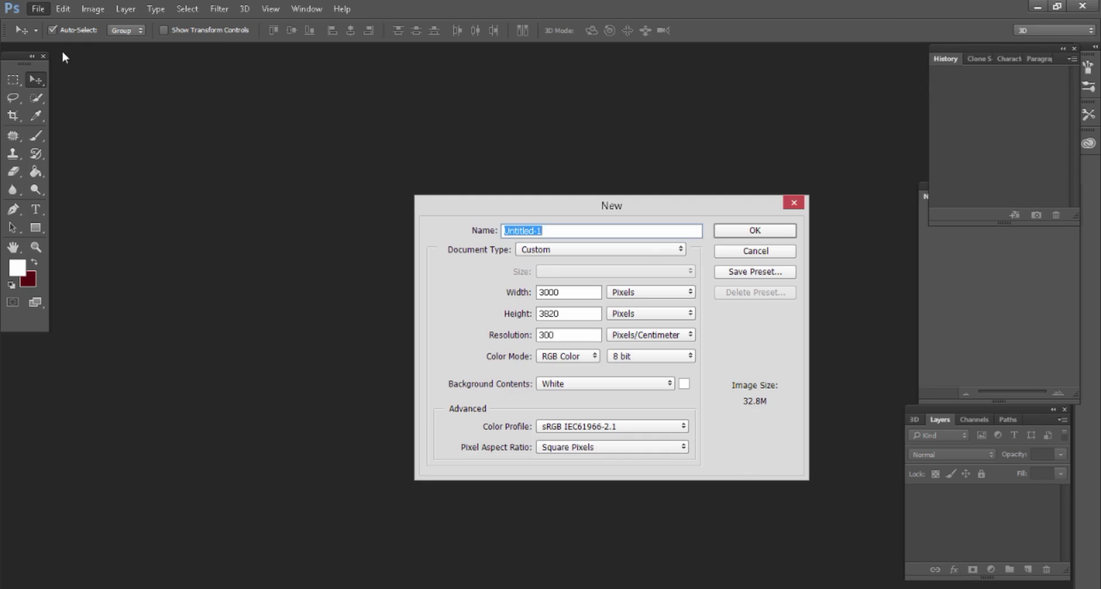
text(Feel The Music)
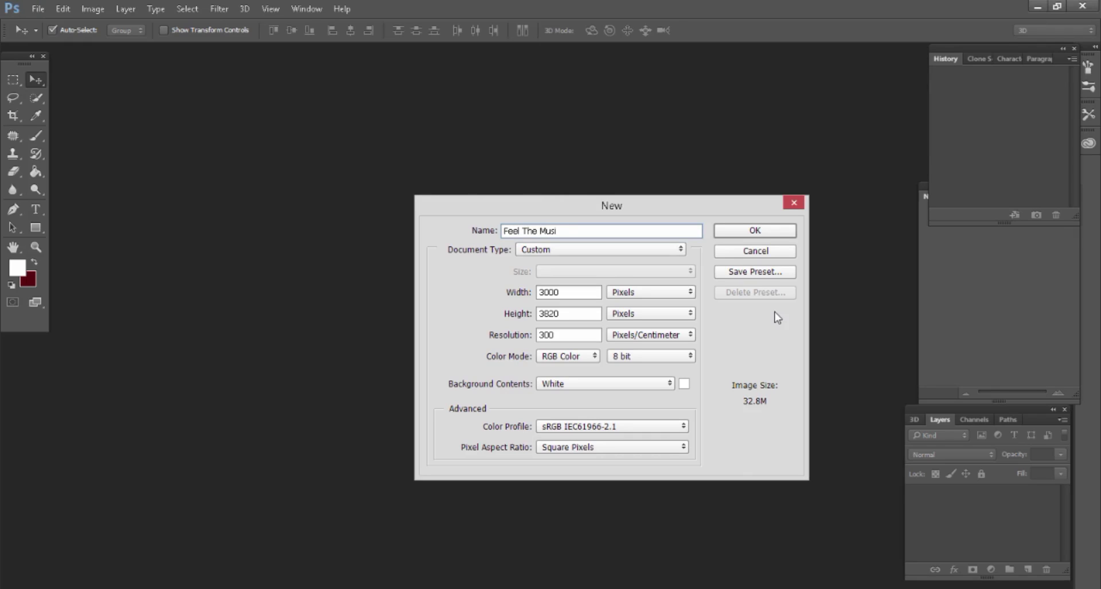
click(756, 231)
Commit a crop on the new canvas and select the Move tool.
click(13, 116)
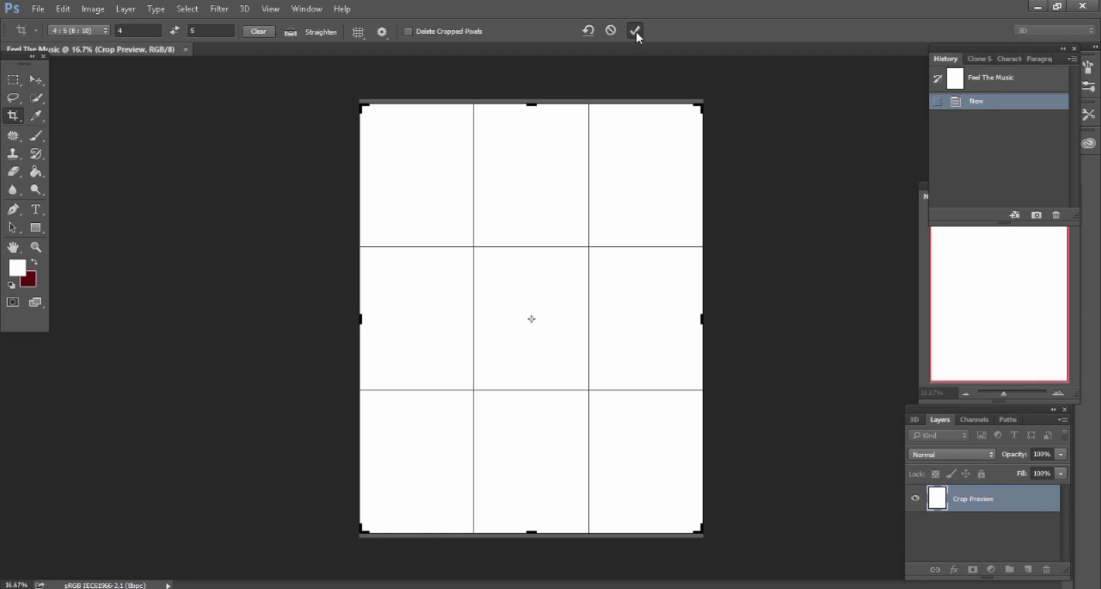
click(635, 32)
click(36, 80)
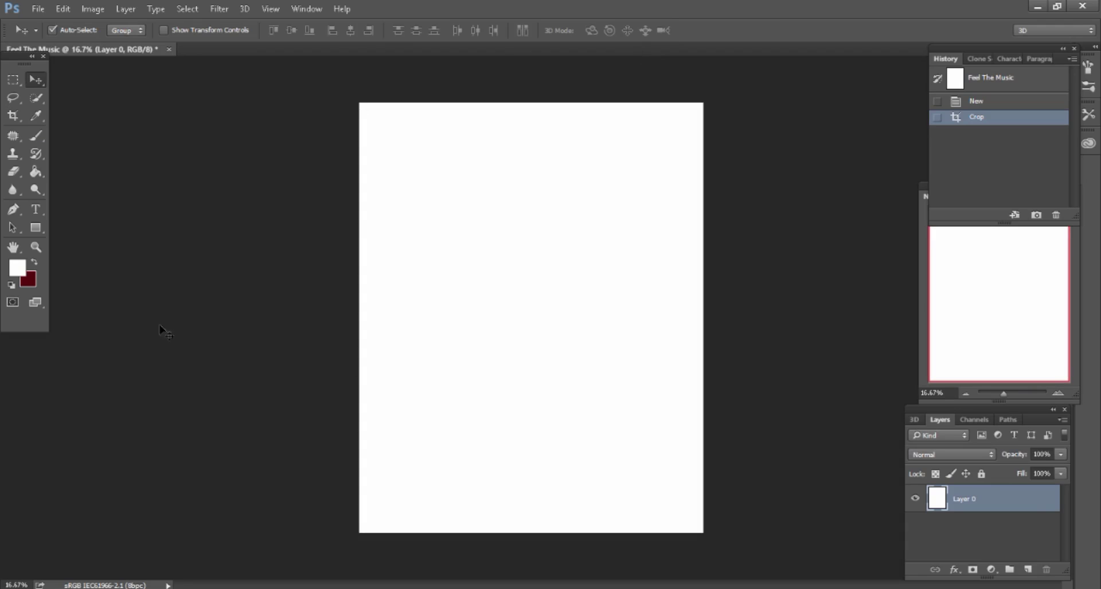
click(136, 586)
Bring the Niteoc photo into Feel The Music, position it, and convert it to a Smart Object.
mouse_move(469, 95)
mouse_down()
mouse_move(361, 565)
mouse_move(728, 39)
mouse_up()
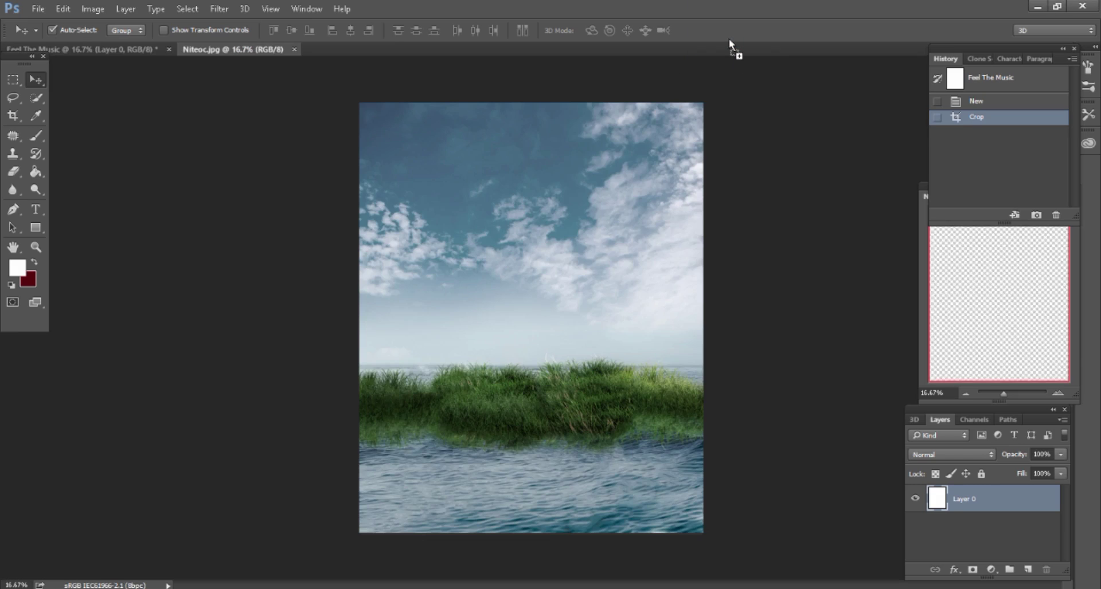
mouse_move(160, 52)
mouse_down()
mouse_move(560, 310)
mouse_move(582, 232)
mouse_move(578, 243)
mouse_up()
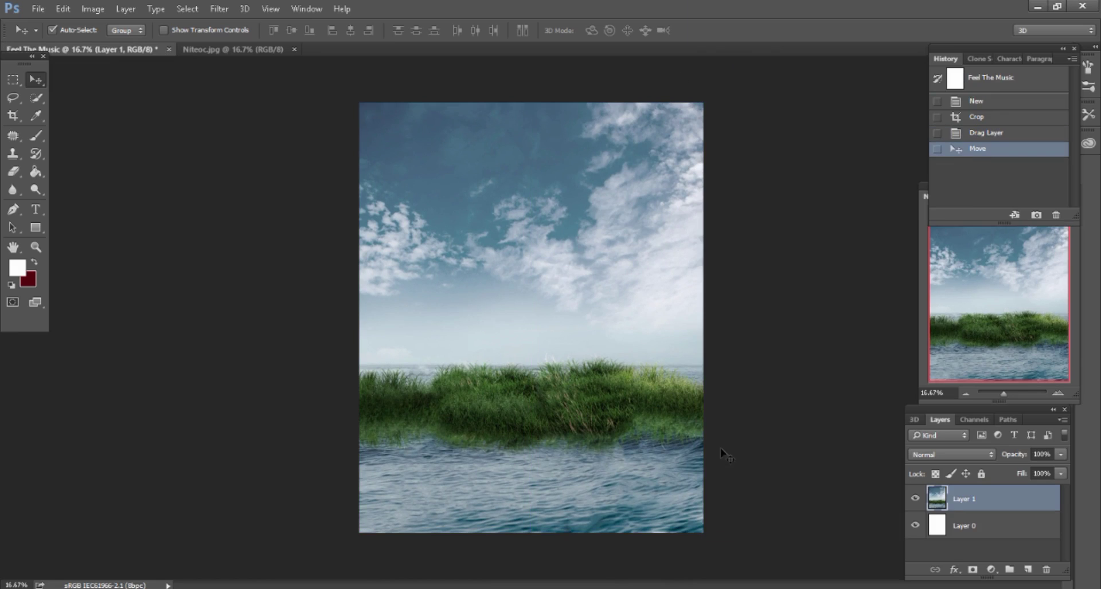
click(916, 499)
right_click(978, 505)
click(753, 234)
Free-transform the Niteoc layer to fill the canvas and merge it down into Layer 0.
click(37, 11)
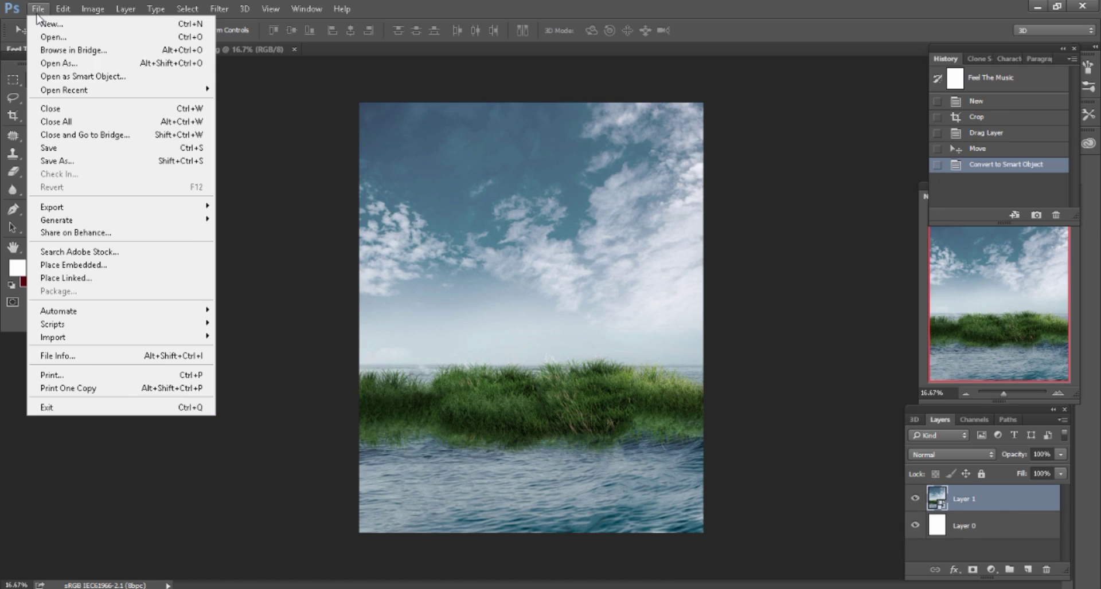
click(103, 272)
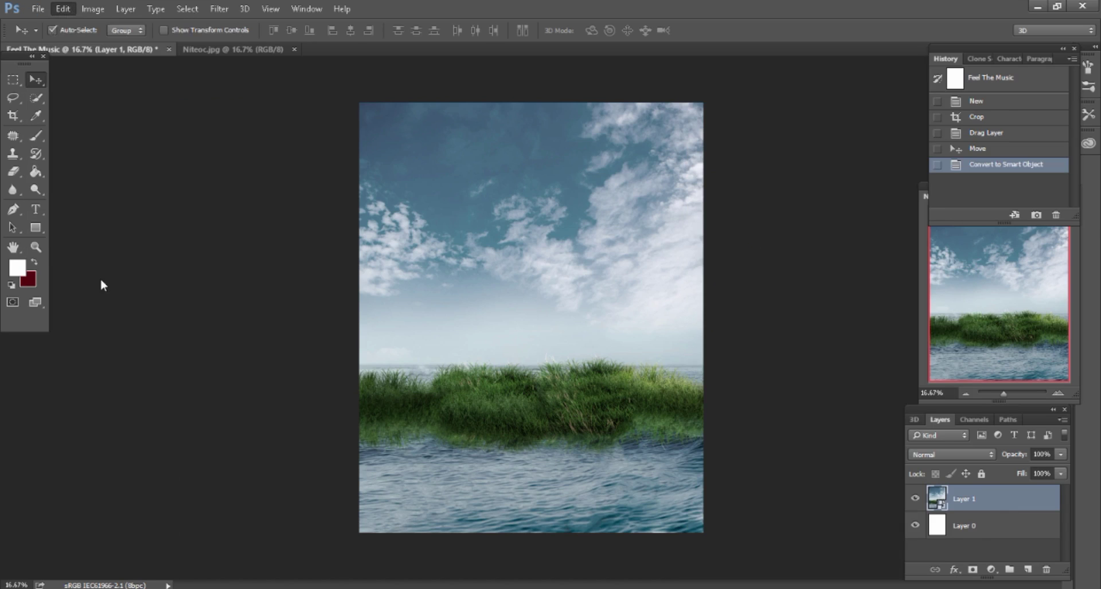
click(485, 31)
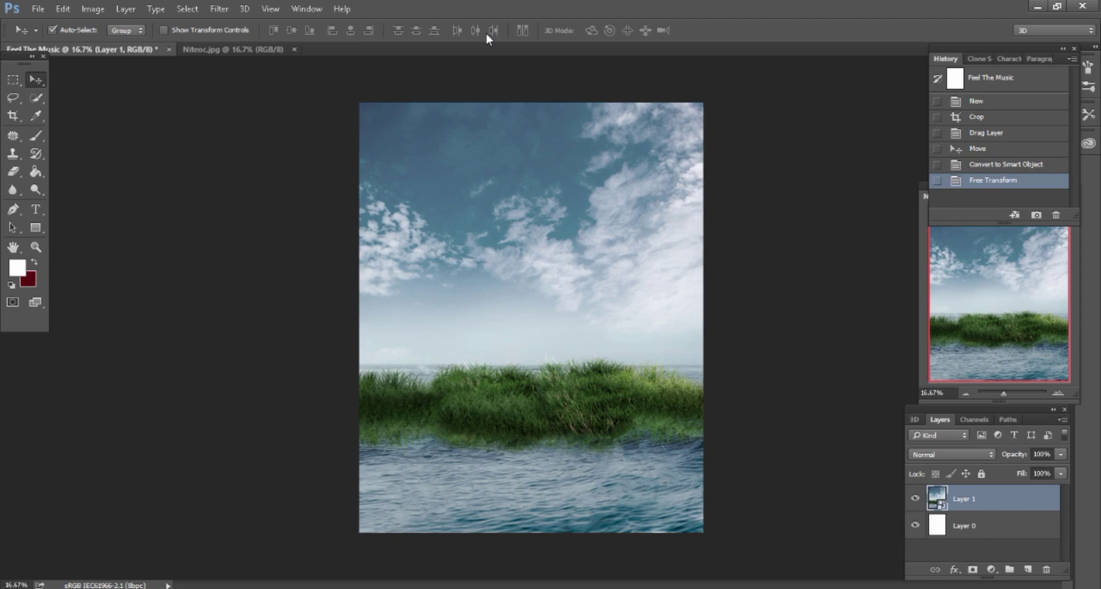
right_click(990, 498)
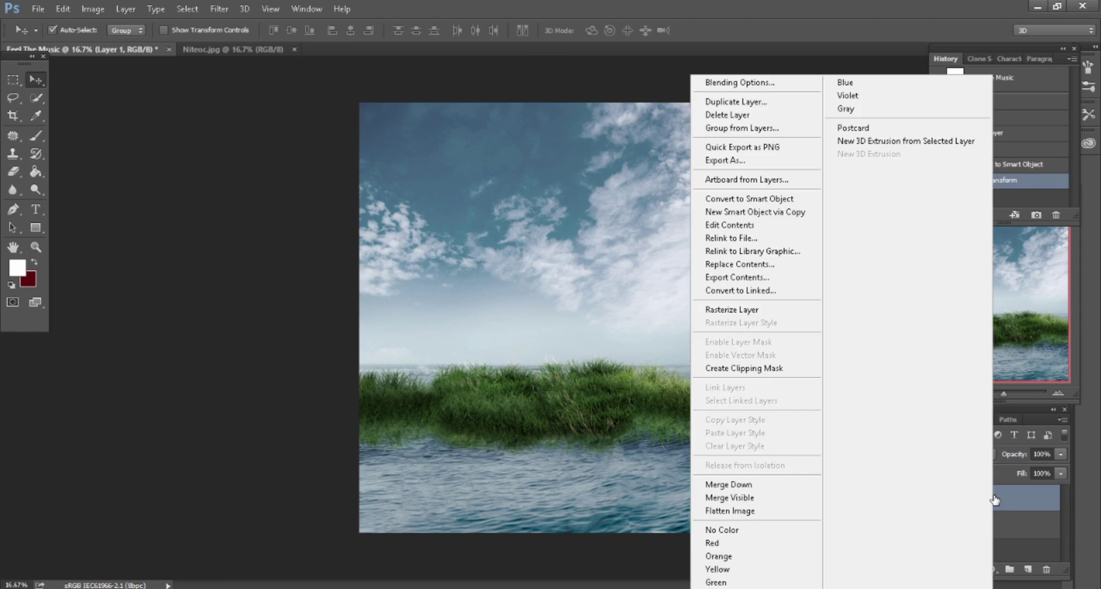
click(749, 484)
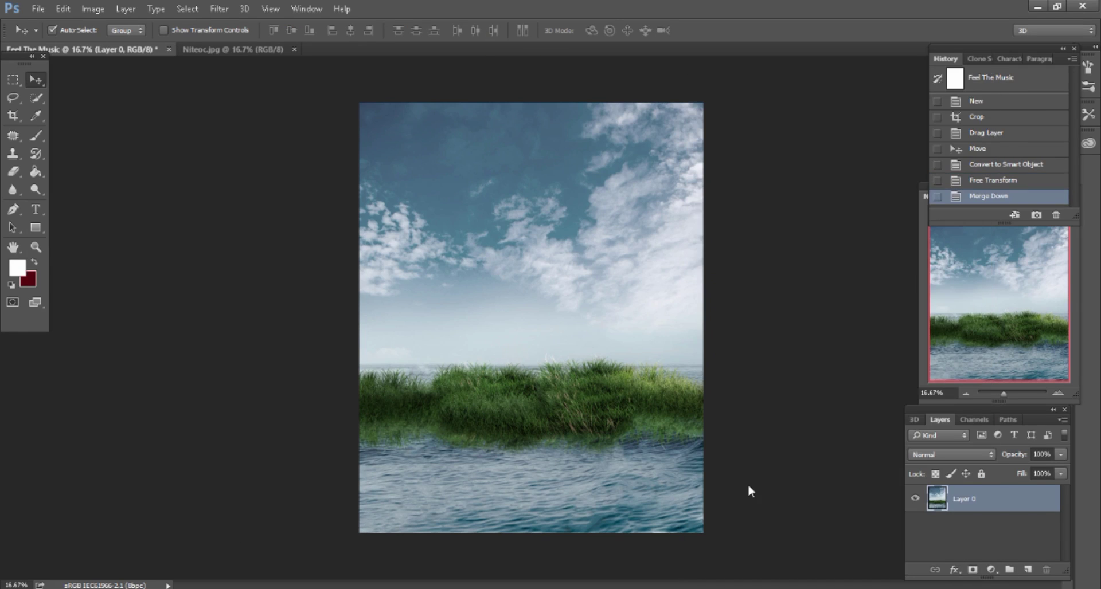
Close the Niteoc.jpg document and open the rocky ground sphere PNG.
click(293, 49)
key(alt+Tab)
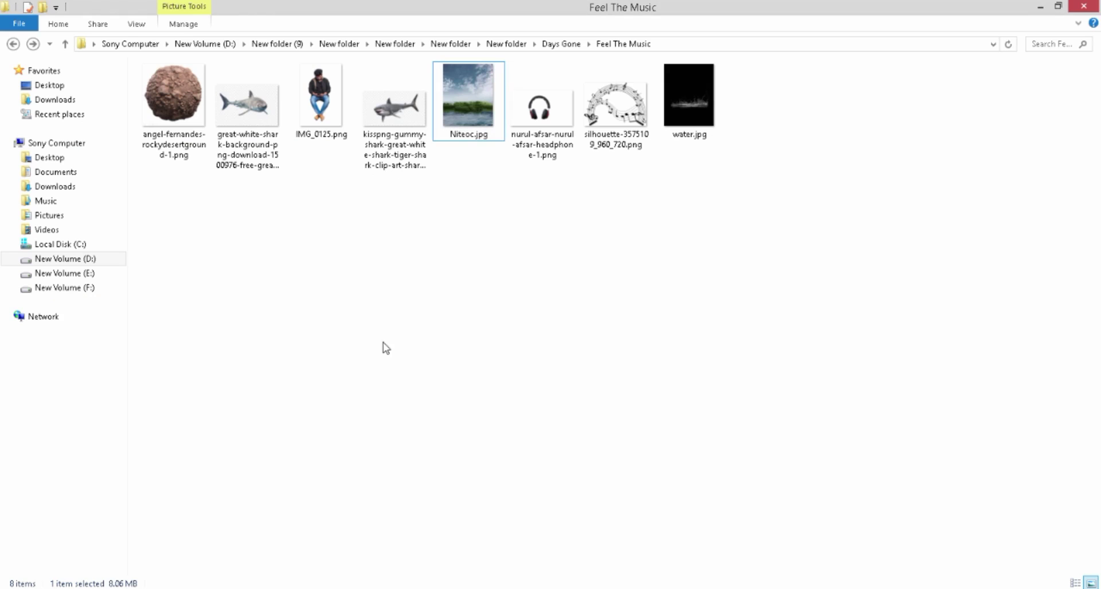
mouse_move(173, 95)
mouse_down()
mouse_move(624, 60)
mouse_move(624, 40)
mouse_up()
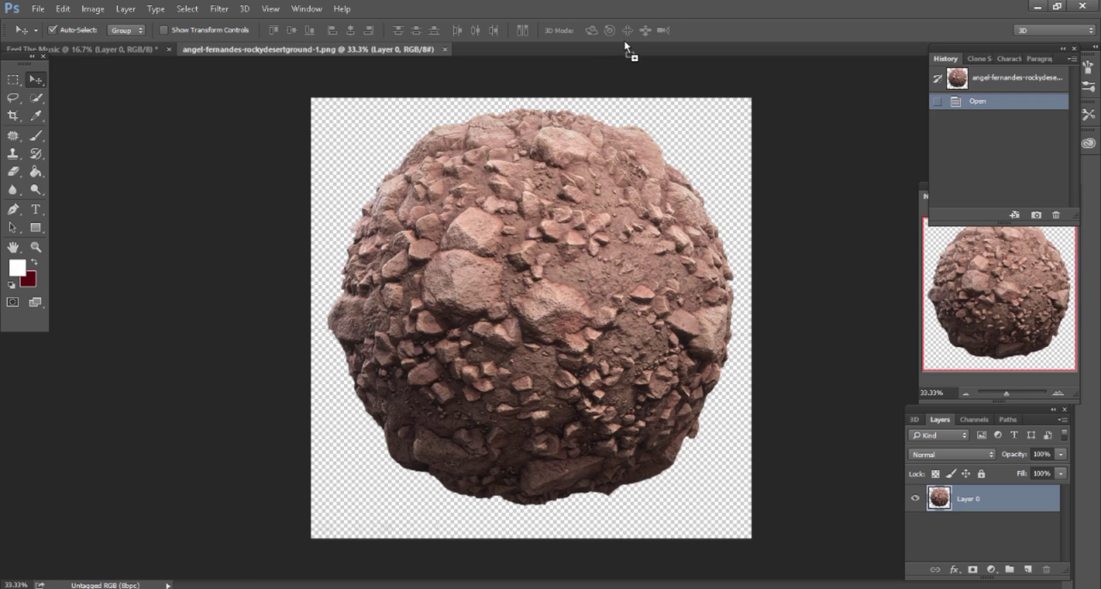
Apply Camera Raw to the rocky sphere: Highlights -73, Clarity +25, Oranges saturation -27.
click(224, 13)
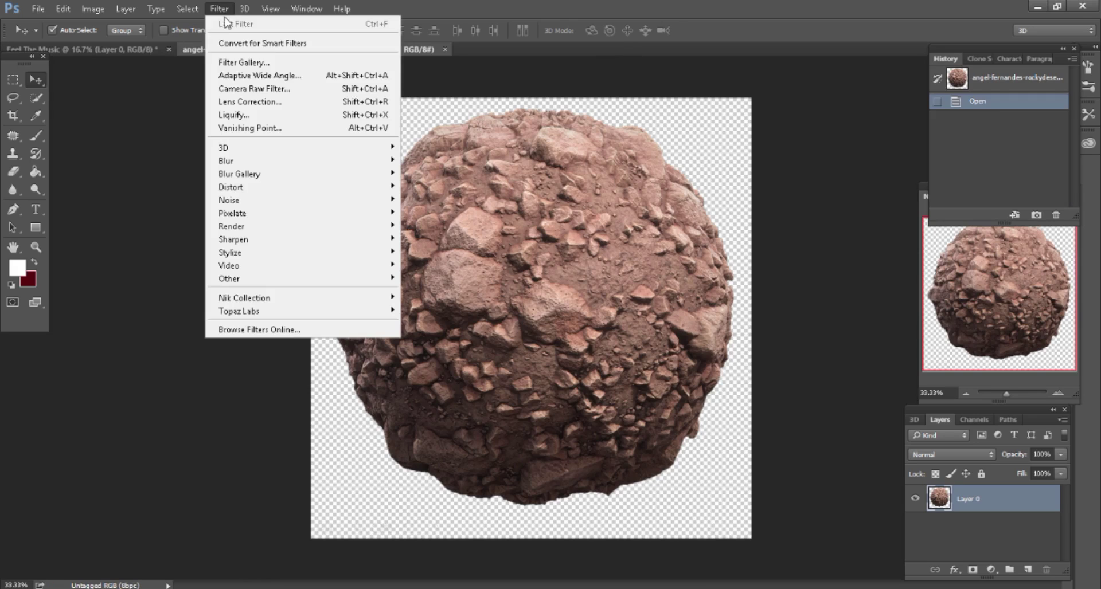
click(243, 91)
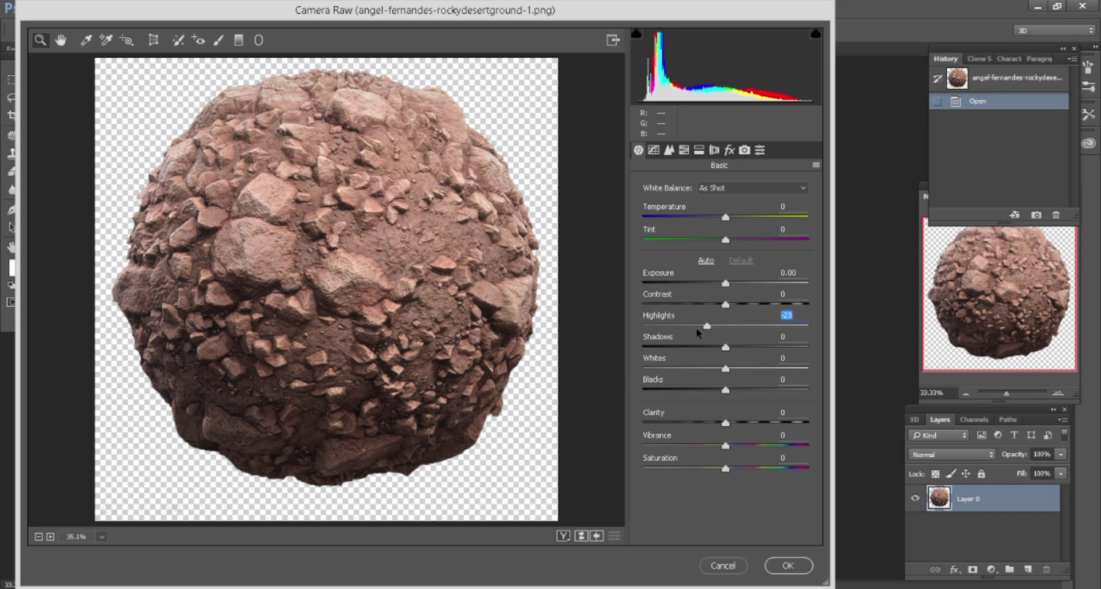
drag(711, 327, 665, 326)
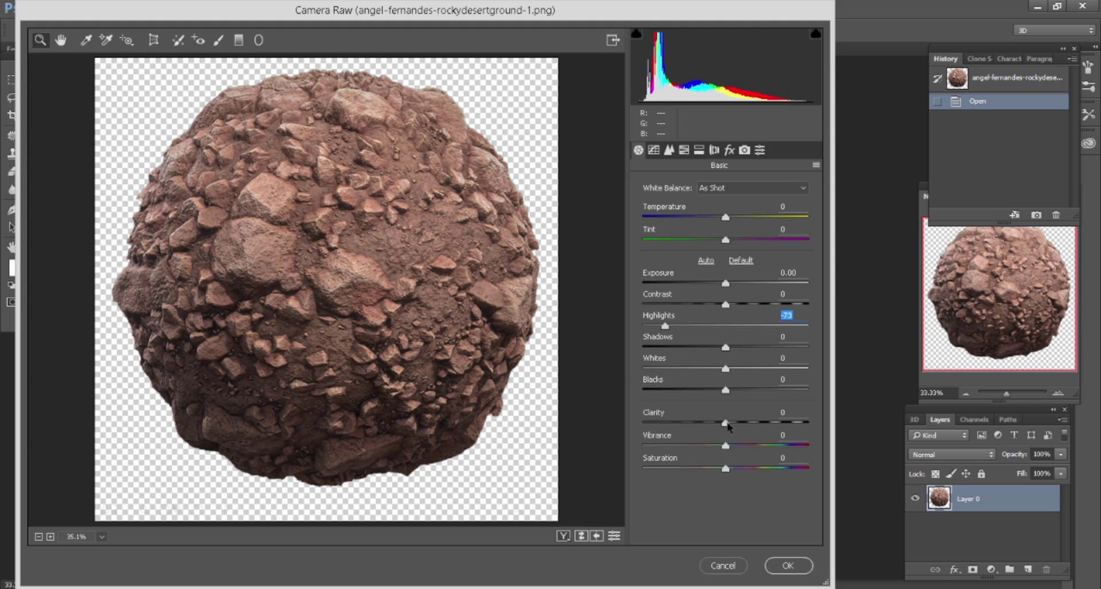
drag(725, 423, 745, 423)
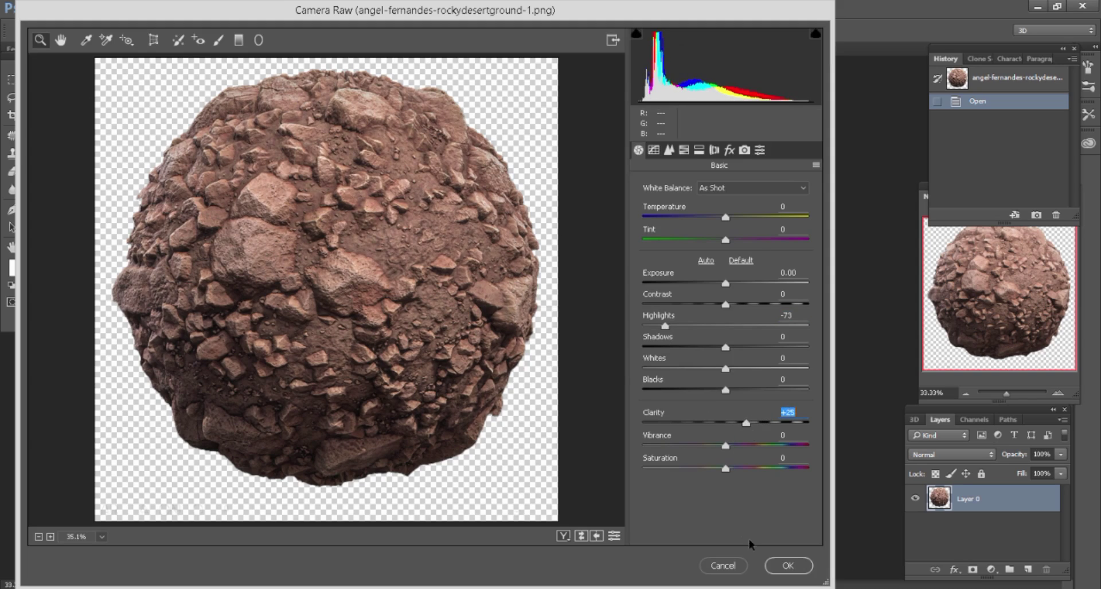
click(684, 150)
click(706, 274)
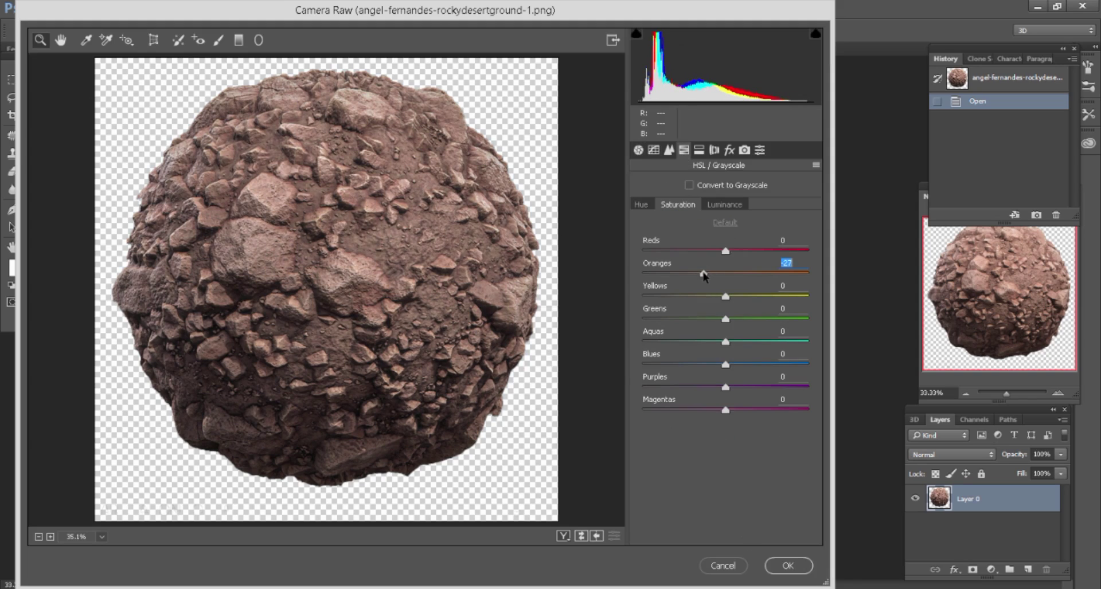
click(786, 566)
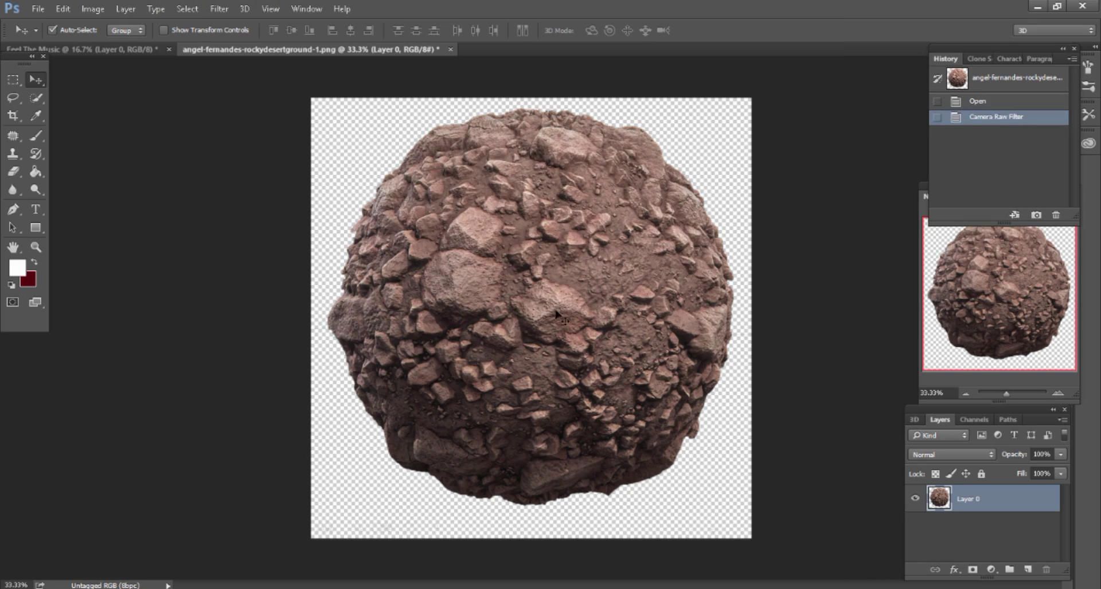
Move the sphere into Feel The Music, close its source unsaved, and make it a Smart Object.
drag(496, 197, 523, 297)
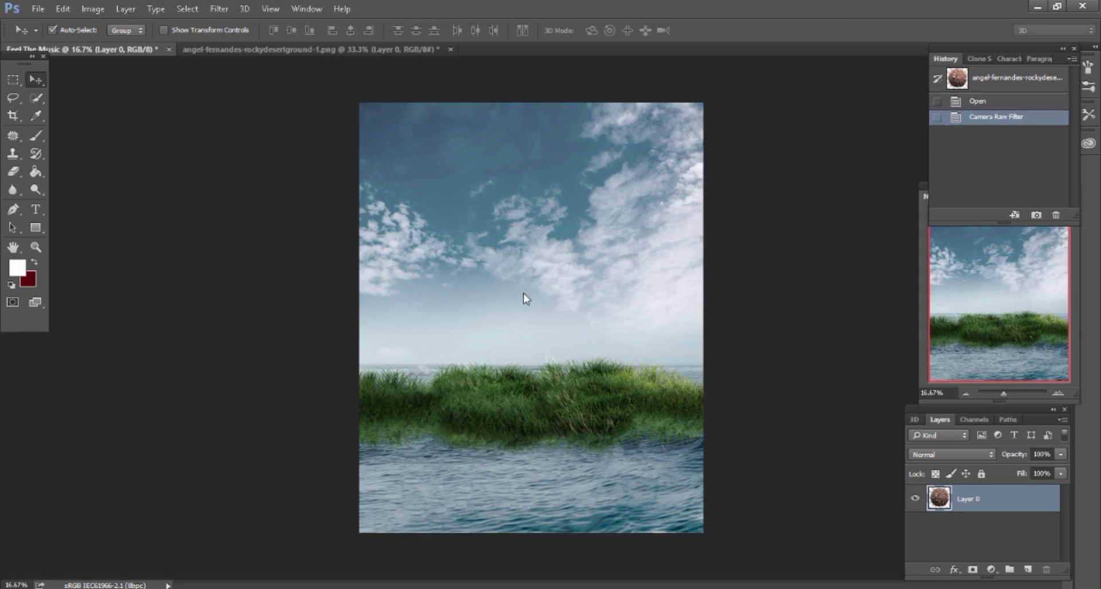
click(451, 49)
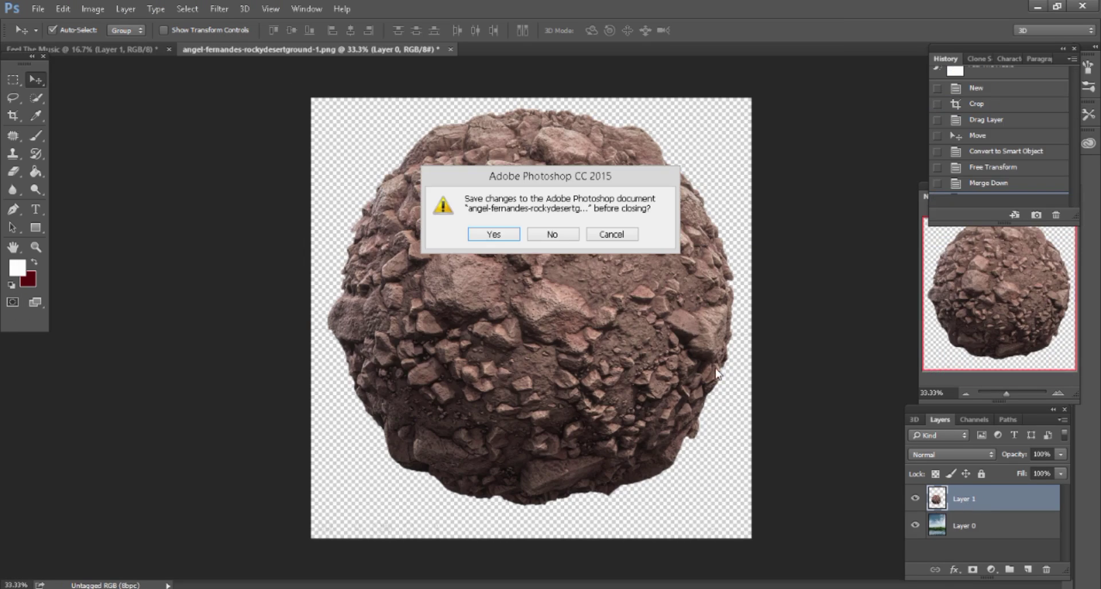
click(552, 234)
drag(546, 245, 564, 230)
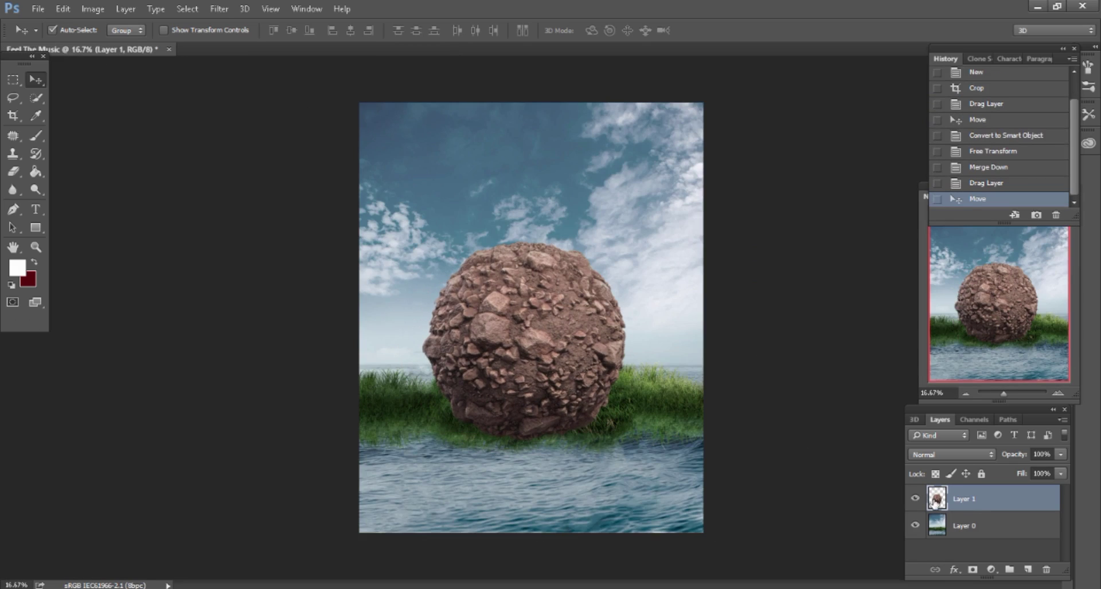
right_click(973, 504)
click(776, 239)
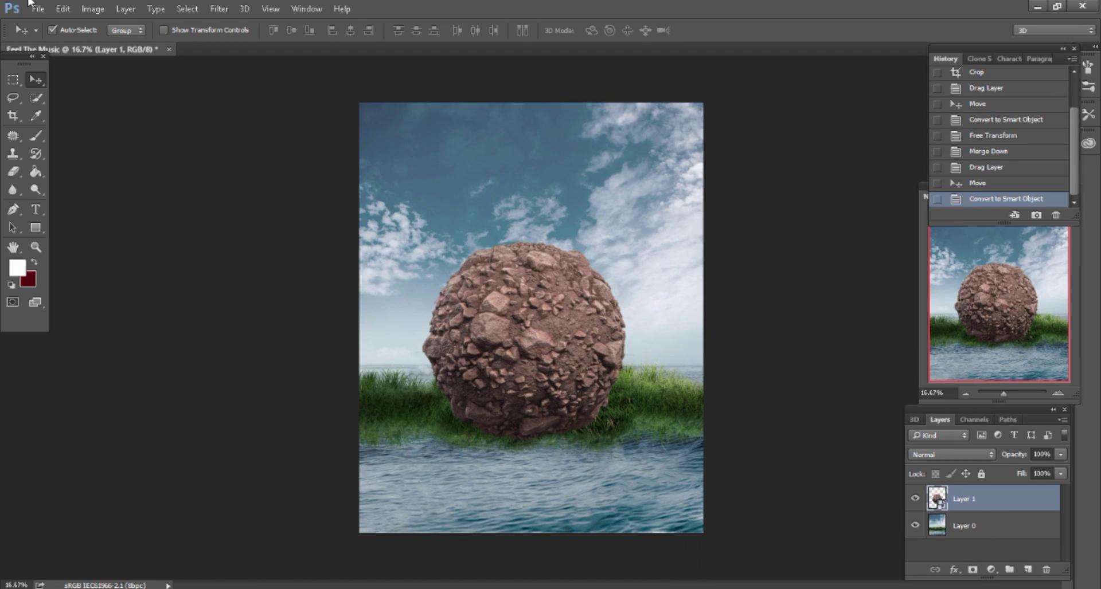
Scale the sphere to 60% and settle it onto the grass island.
click(62, 8)
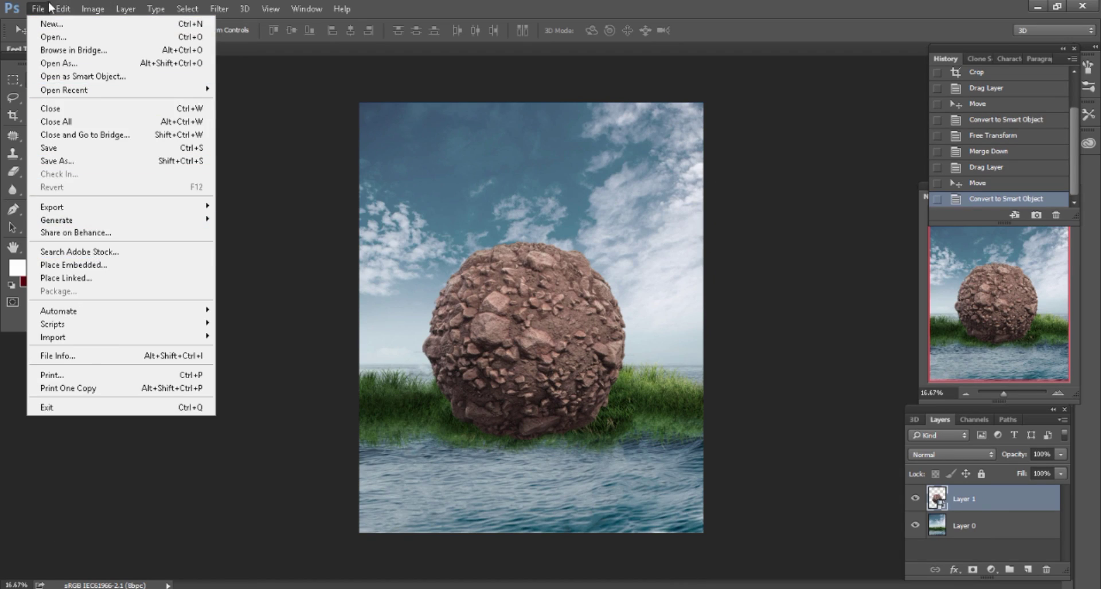
click(86, 275)
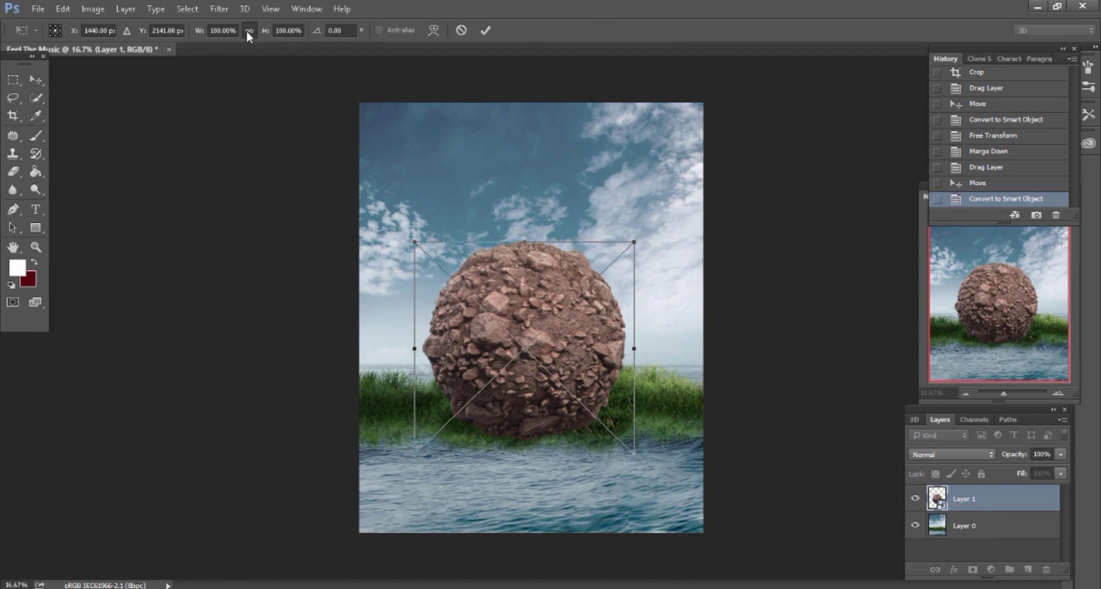
drag(265, 33, 242, 32)
key(ctrl+plus)
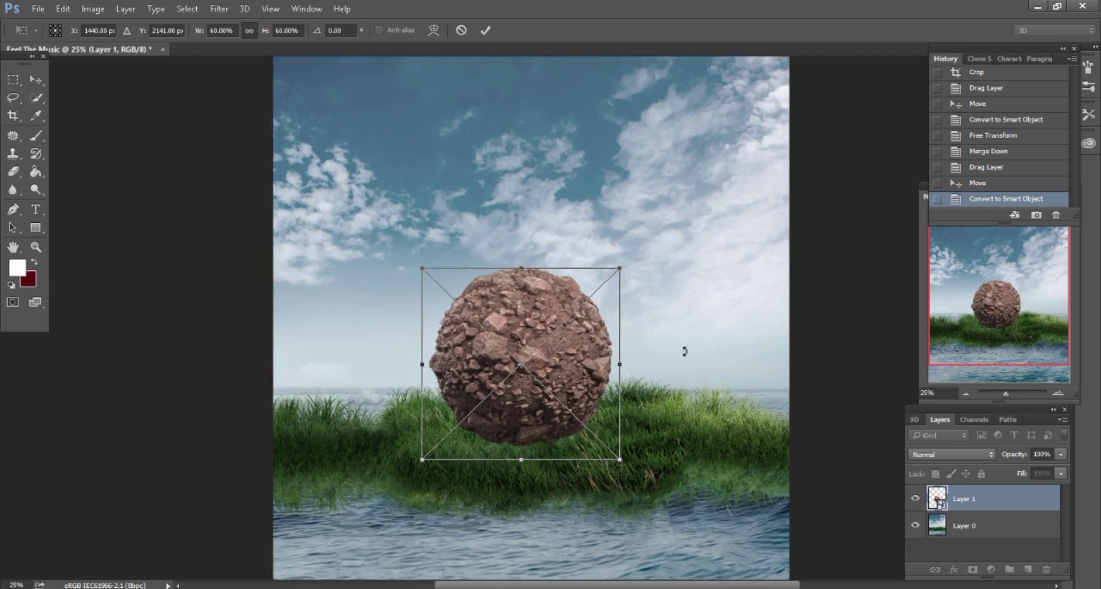
scroll(647, 342, down, 3)
mouse_move(604, 256)
mouse_down()
mouse_move(632, 258)
mouse_move(615, 221)
mouse_move(604, 240)
mouse_up()
scroll(628, 258, down, 3)
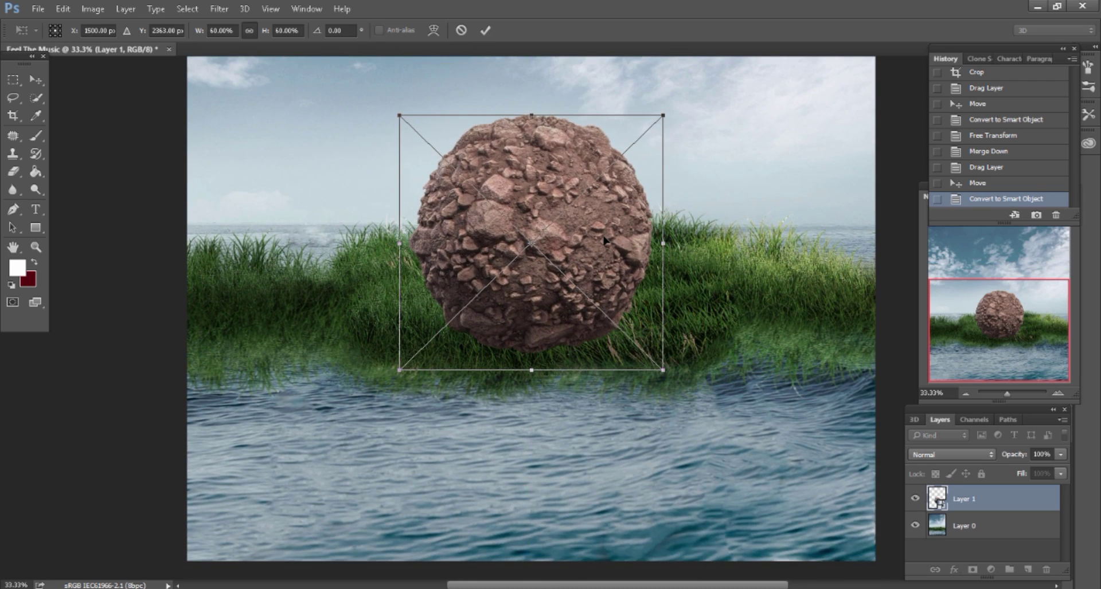
scroll(603, 241, down, 1)
click(485, 30)
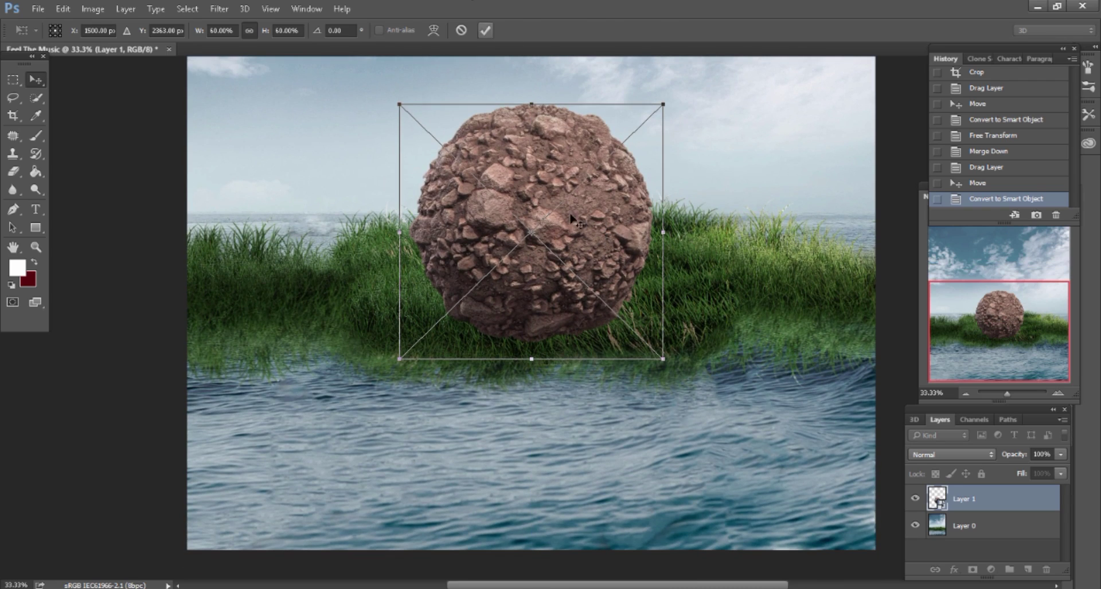
scroll(780, 359, down, 1)
scroll(626, 284, down, 2)
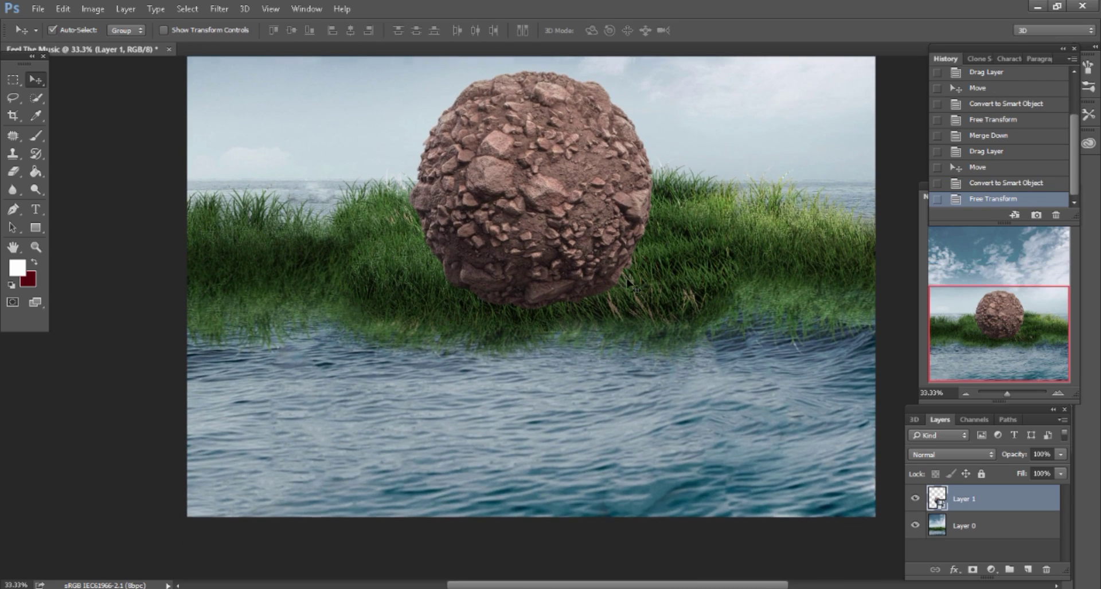
scroll(625, 284, down, 1)
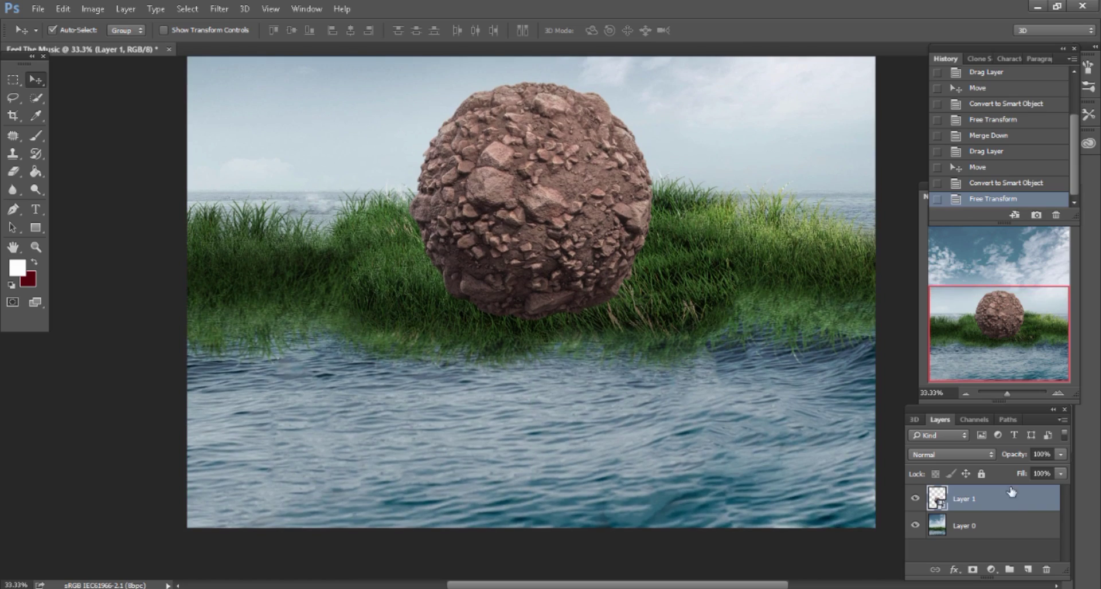
Add a layer mask and paint black with a 300–500 px brush along the rock's base.
click(972, 569)
key(ctrl+plus)
click(46, 138)
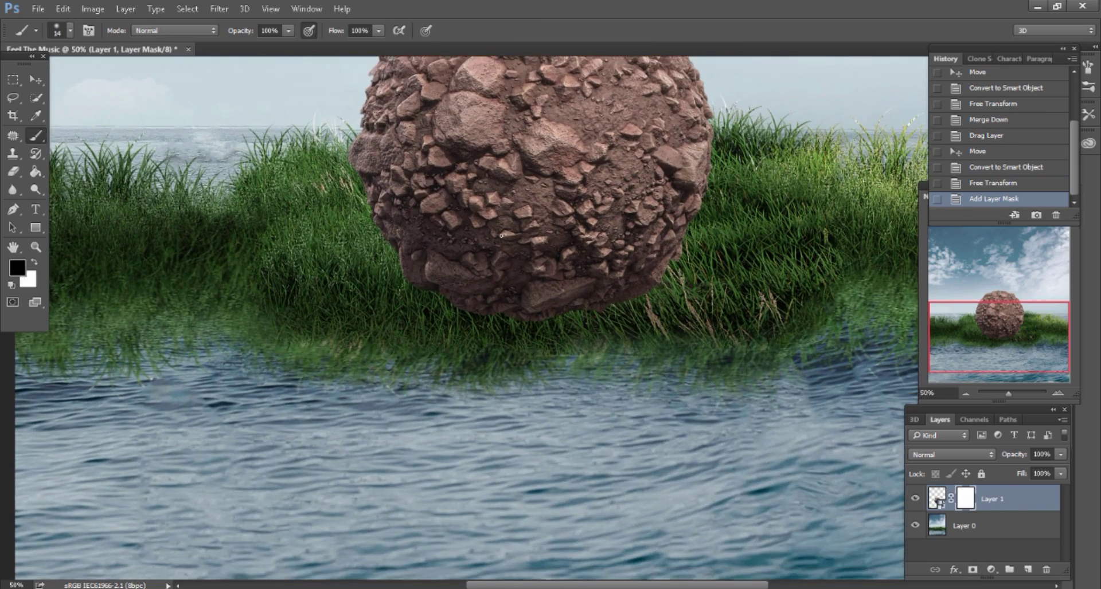
scroll(528, 283, down, 2)
key(ctrl+plus)
scroll(529, 283, up, 3)
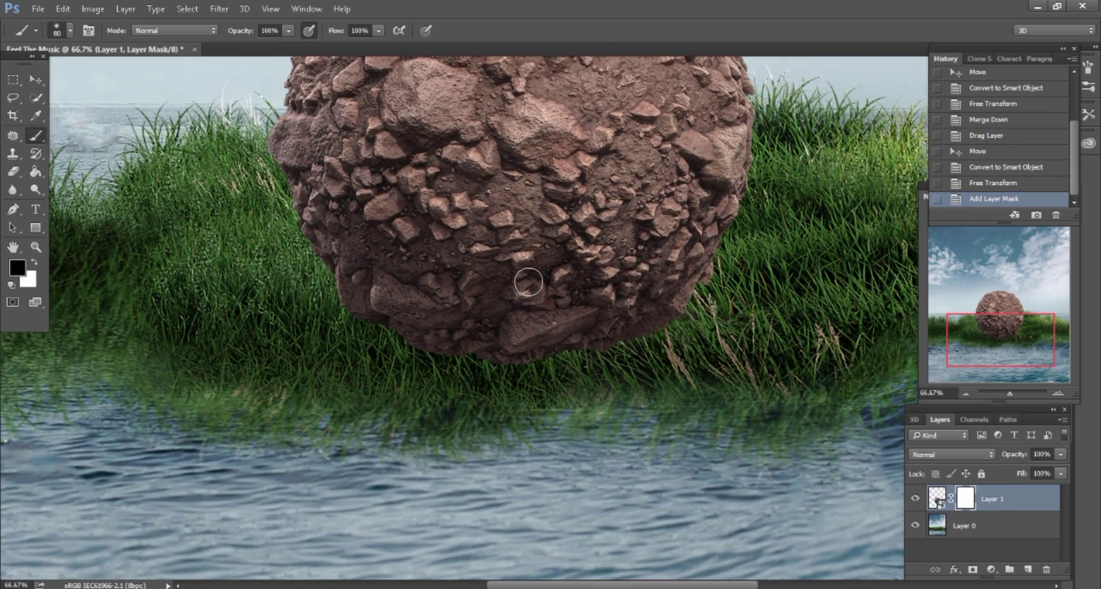
key(bracketright)
key(bracketright)
key(bracketright)
key(bracketright)
key(bracketright)
key(bracketright)
key(bracketright)
key(bracketright)
mouse_move(528, 350)
mouse_down()
mouse_move(589, 332)
mouse_move(811, 221)
mouse_move(835, 221)
mouse_move(629, 337)
mouse_move(405, 356)
mouse_move(302, 315)
mouse_move(275, 253)
mouse_move(352, 301)
mouse_move(435, 270)
mouse_move(528, 295)
mouse_move(614, 295)
mouse_move(743, 229)
mouse_move(663, 319)
mouse_up()
key(bracketleft)
key(bracketleft)
key(bracketright)
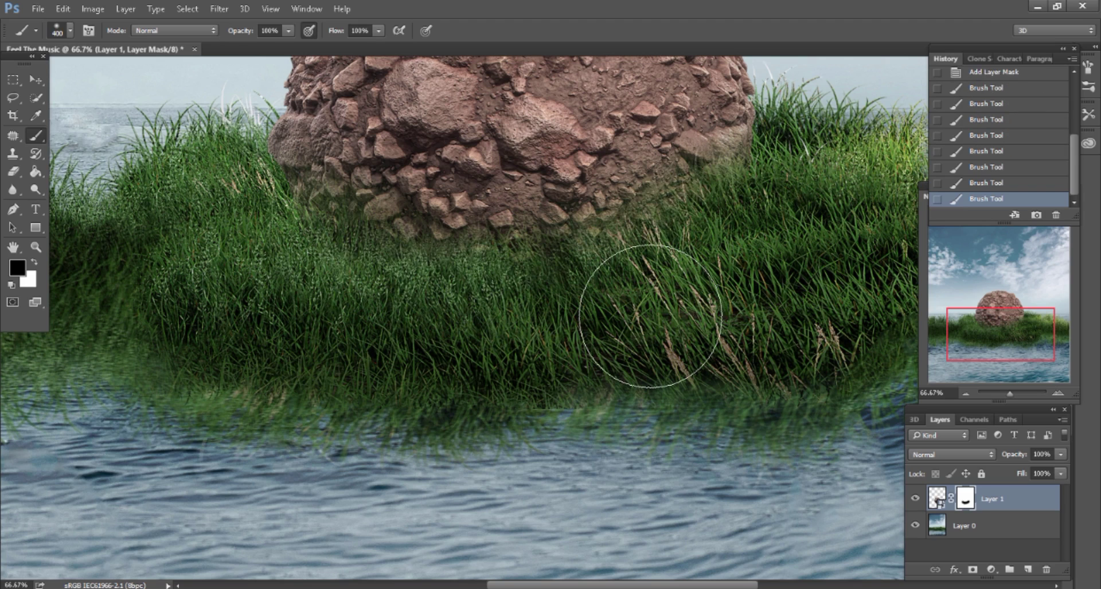
scroll(663, 319, up, 3)
mouse_move(507, 369)
mouse_down()
mouse_move(491, 344)
mouse_move(276, 338)
mouse_up()
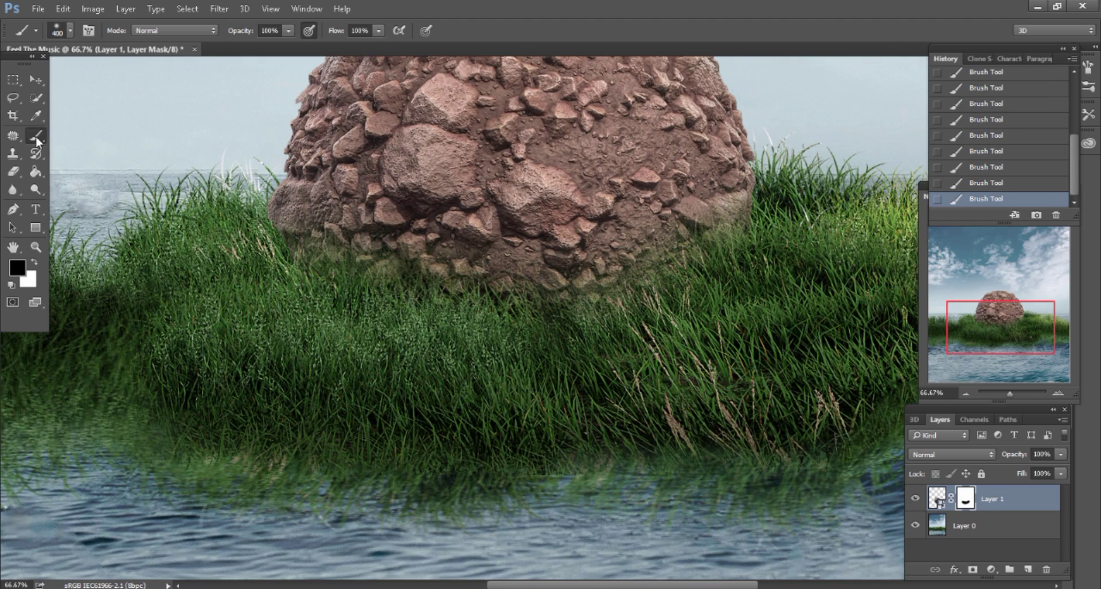
Rasterize the rock Smart Object layer.
click(936, 500)
click(575, 318)
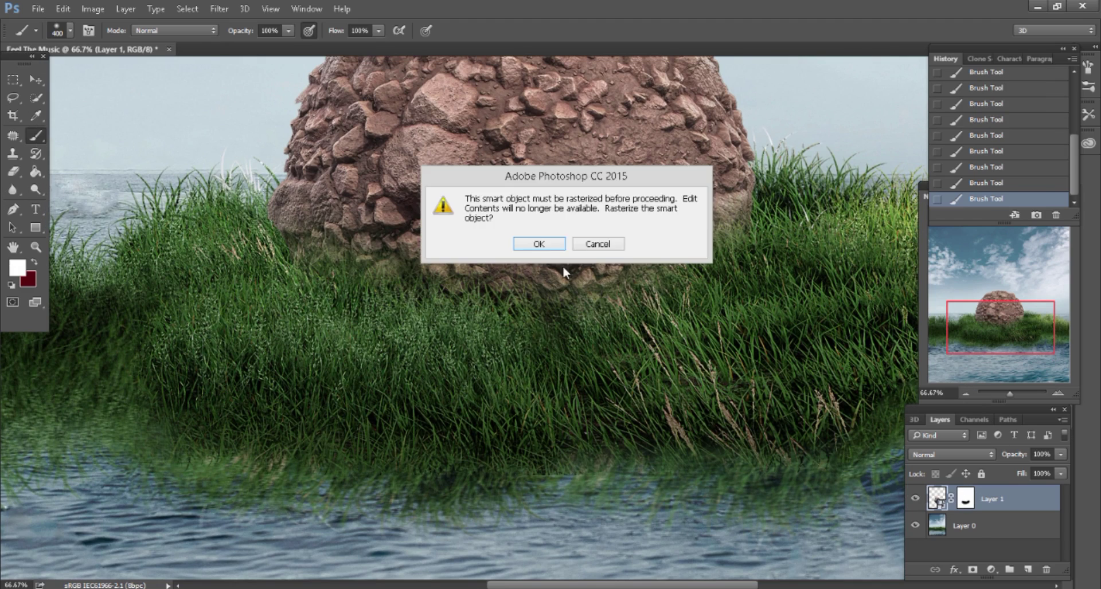
click(539, 242)
Apply the rock's mask, add a new layer, load the rock's outline, and set foreground to 000000.
right_click(965, 499)
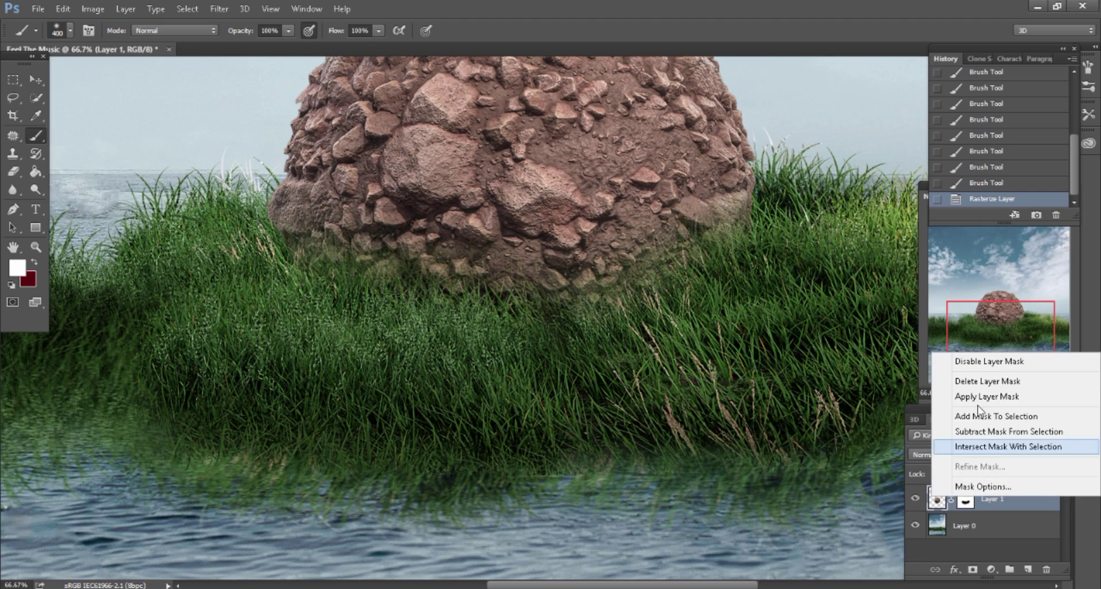
click(977, 396)
click(1027, 570)
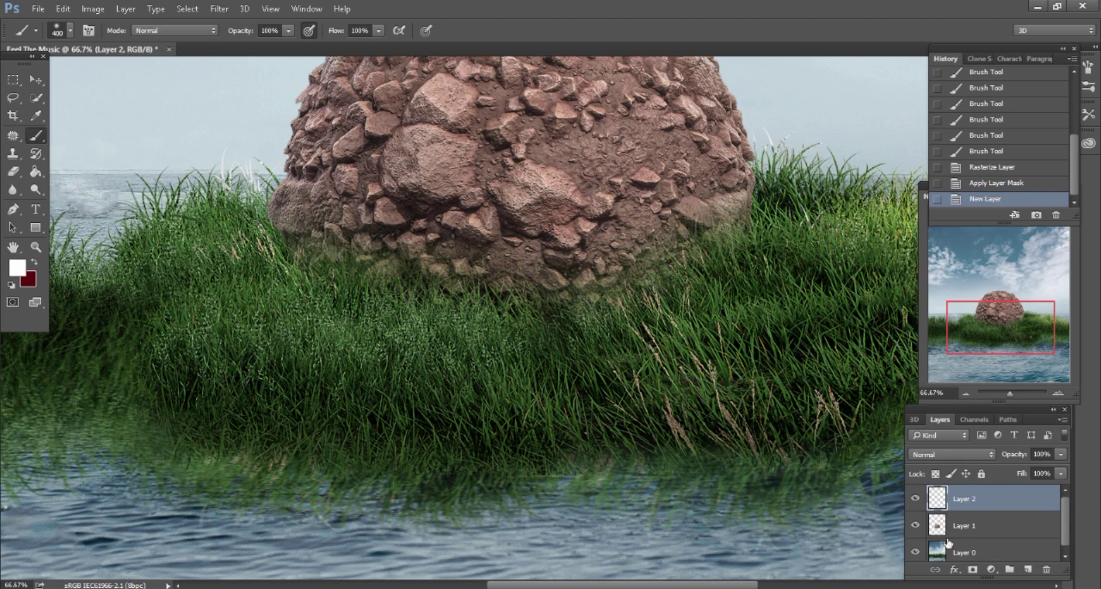
ctrl+click(938, 527)
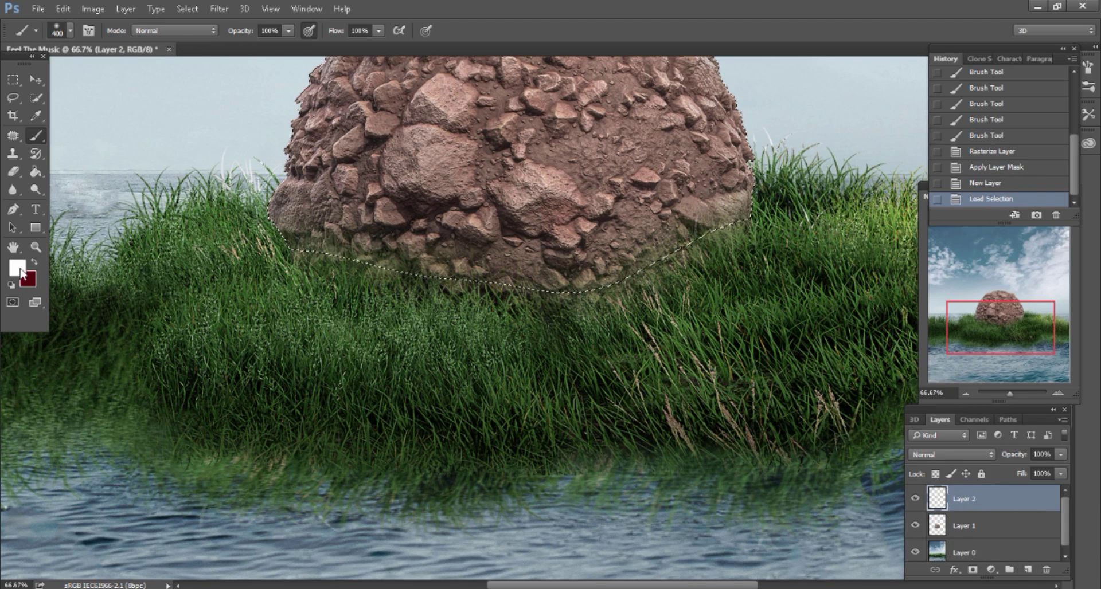
click(17, 268)
text(000000)
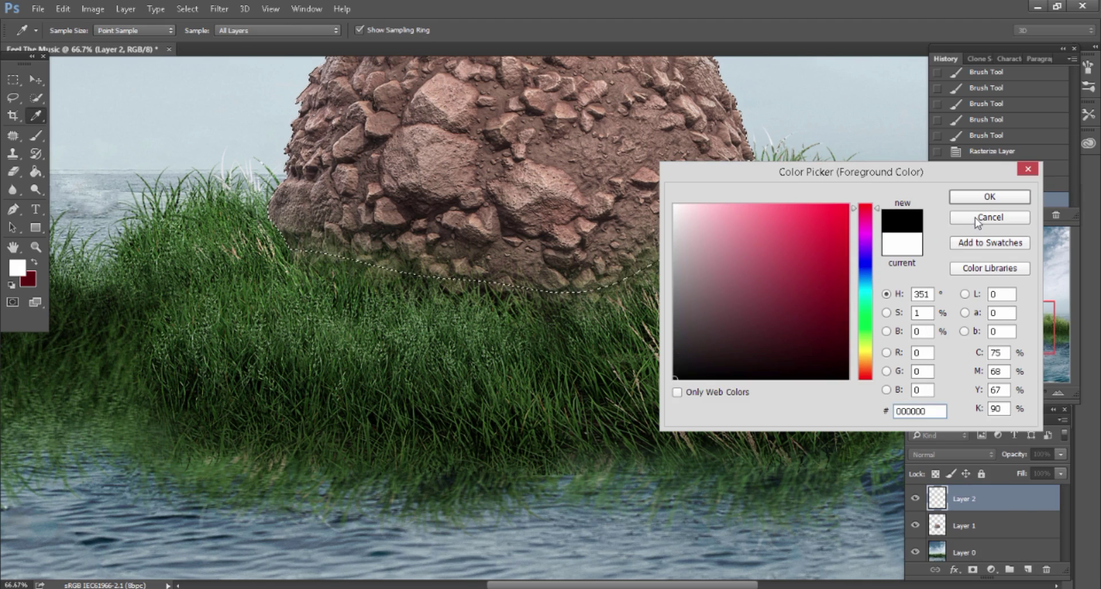
click(990, 197)
Add a black-to-transparent 90° gradient fill over the rock's base and merge it into Layer 1.
click(991, 570)
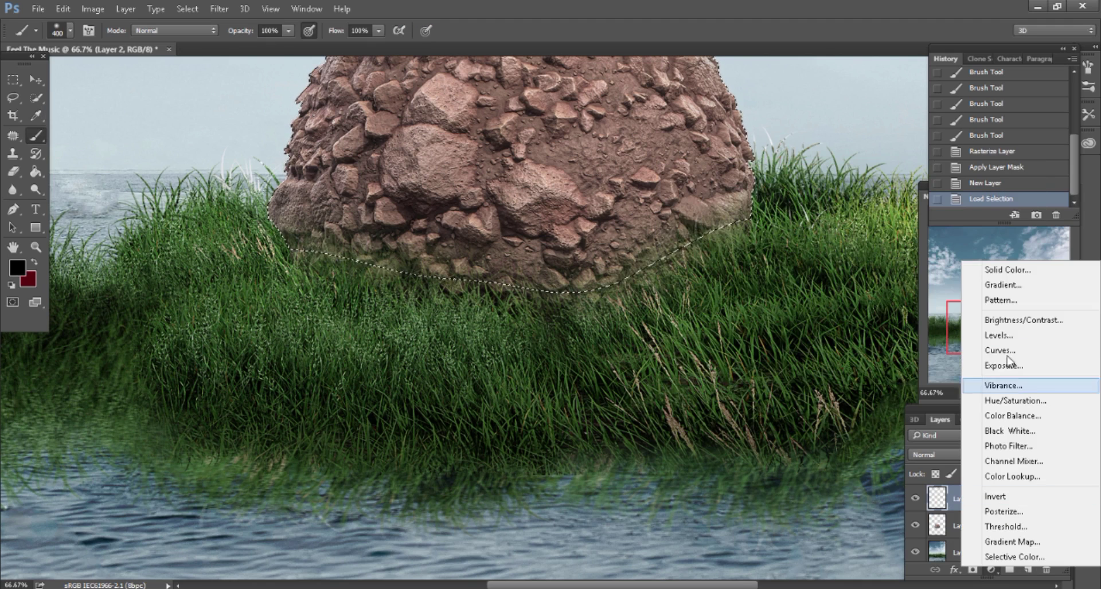
click(1000, 285)
drag(632, 322, 616, 263)
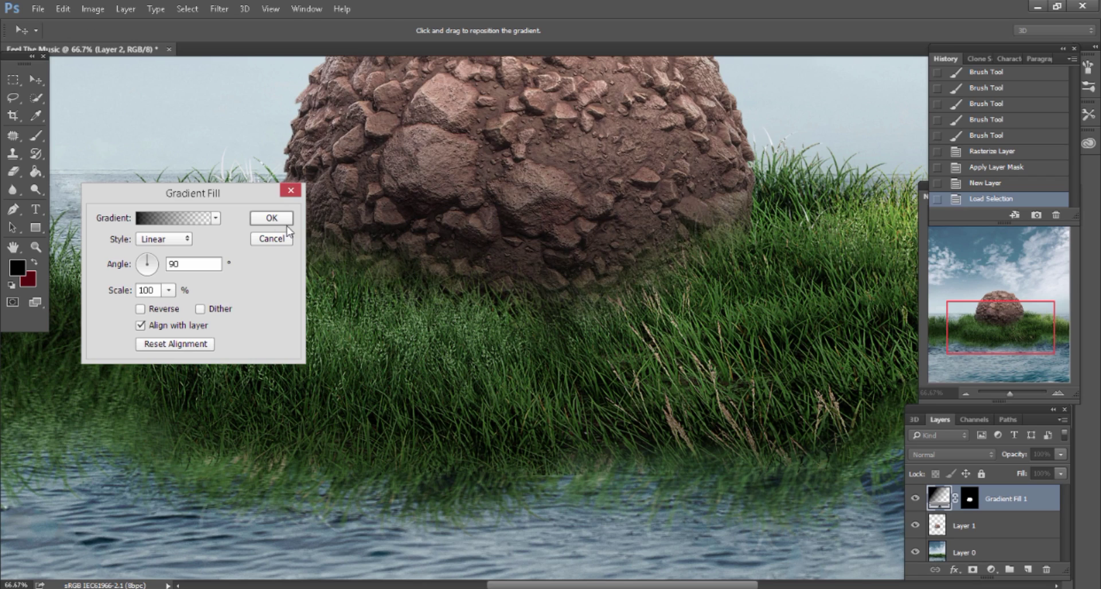
click(279, 220)
key(ctrl+minus)
key(ctrl+minus)
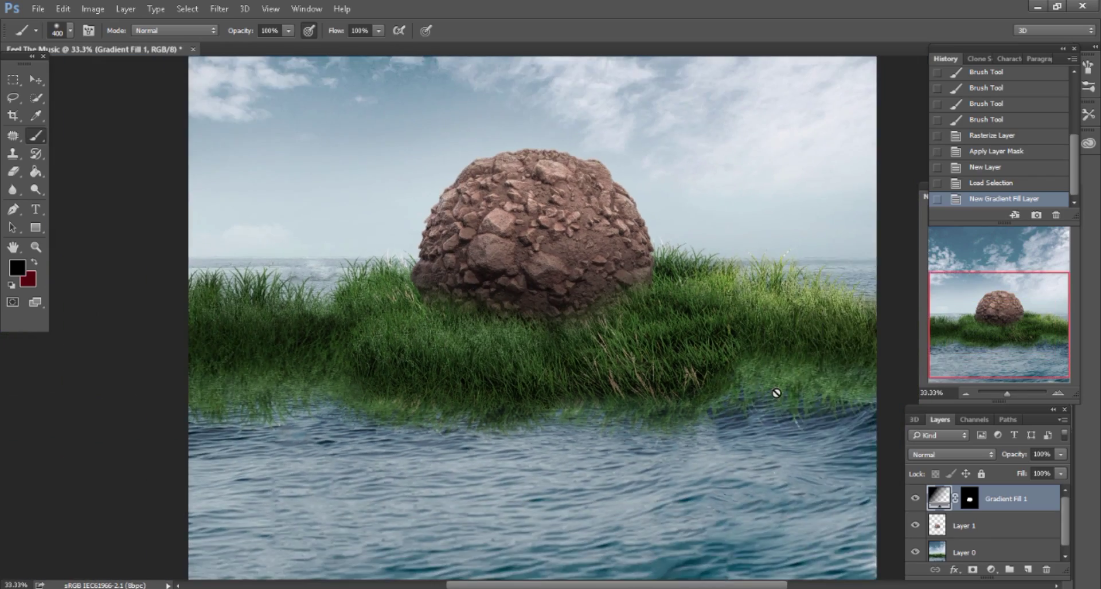
key(ctrl+plus)
scroll(776, 395, right, 2)
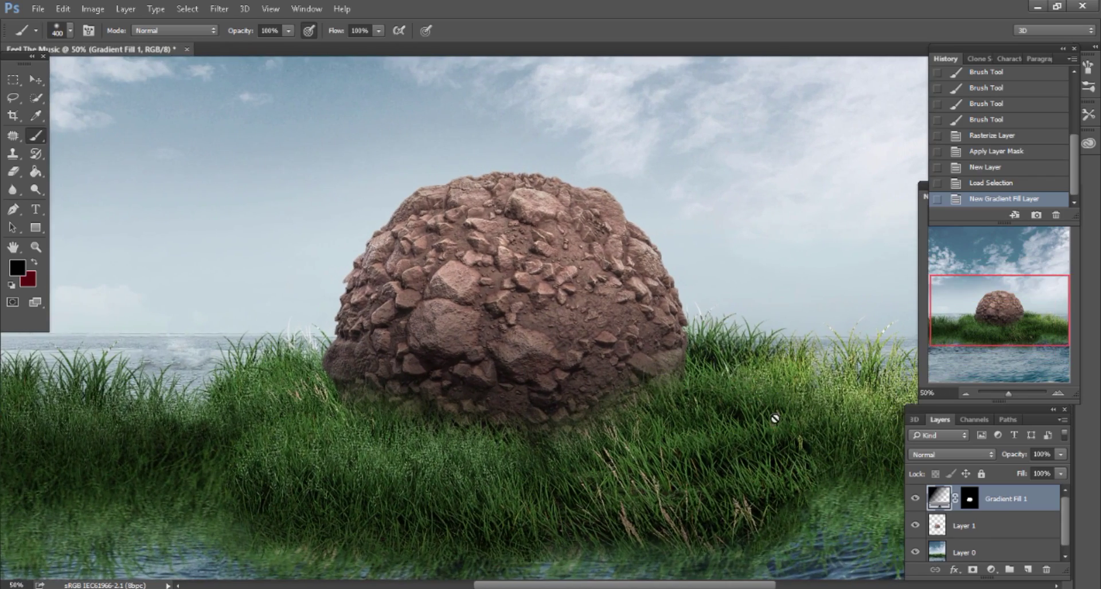
right_click(994, 500)
click(748, 456)
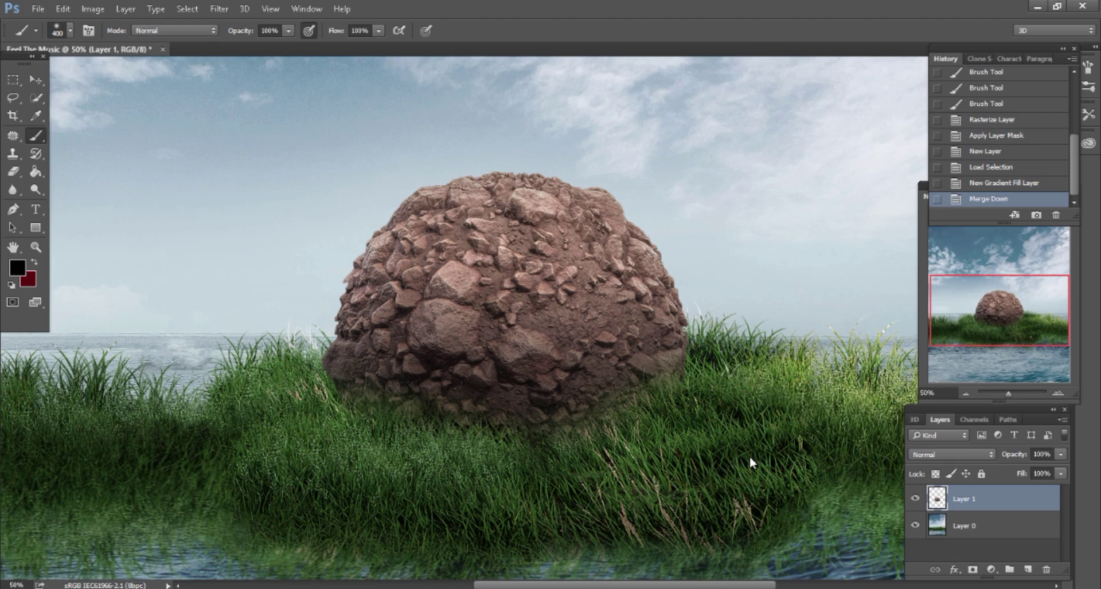
Open IMG_0125.png and move the seated man into Feel The Music as Layer 2.
click(43, 85)
key(alt+Tab)
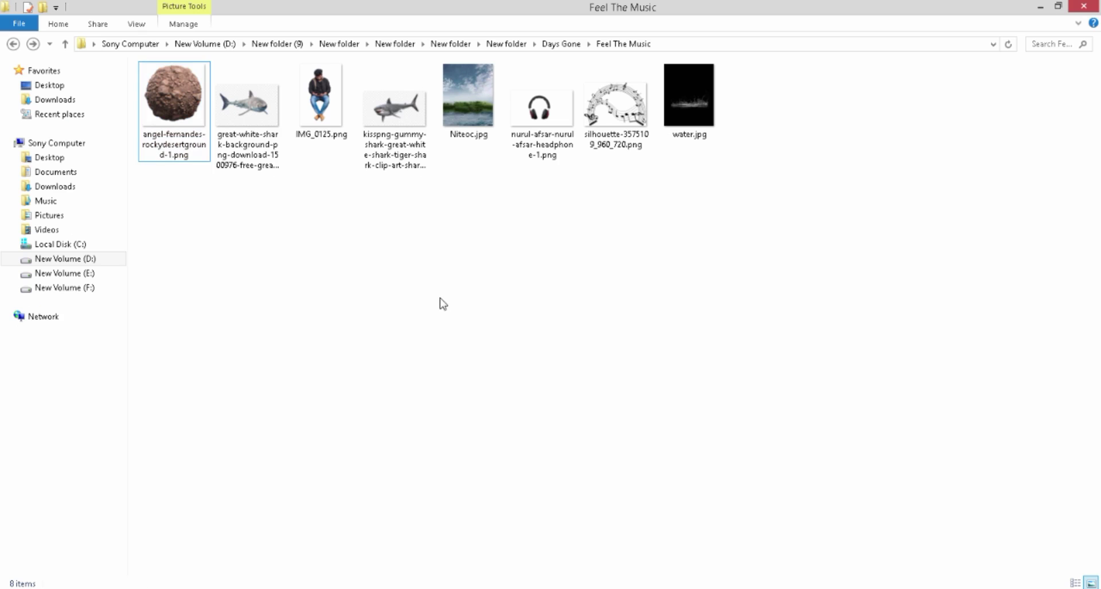
drag(321, 98, 361, 588)
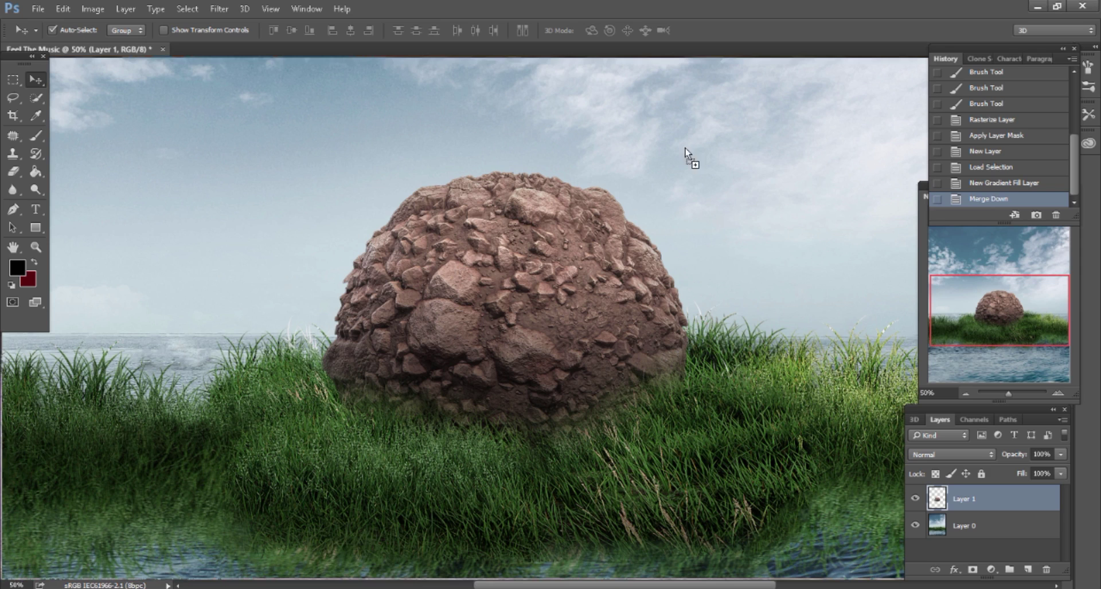
drag(362, 585, 693, 42)
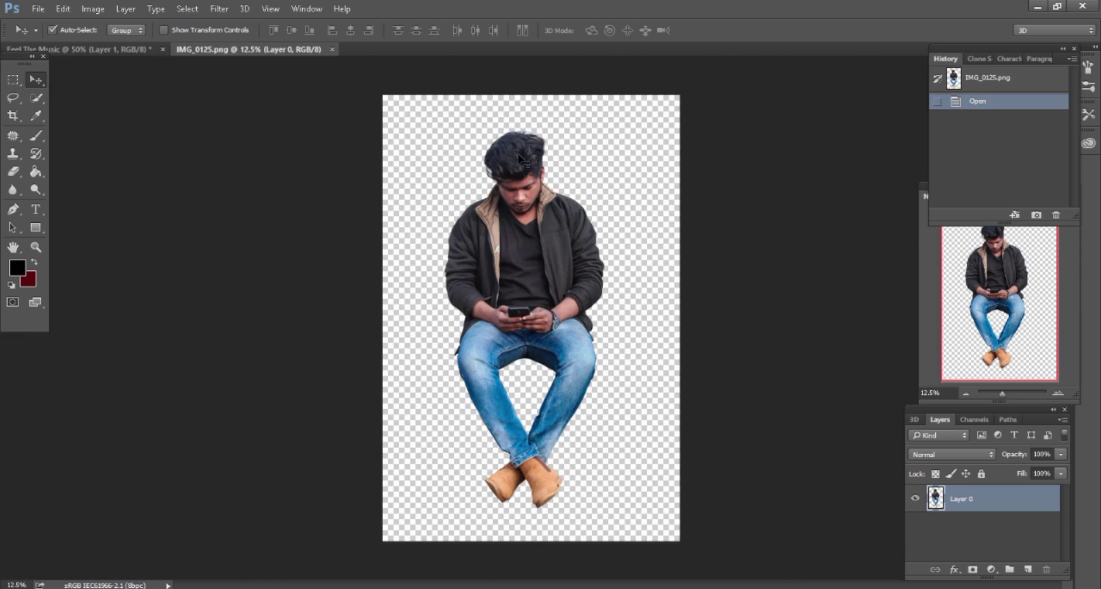
drag(504, 157, 564, 226)
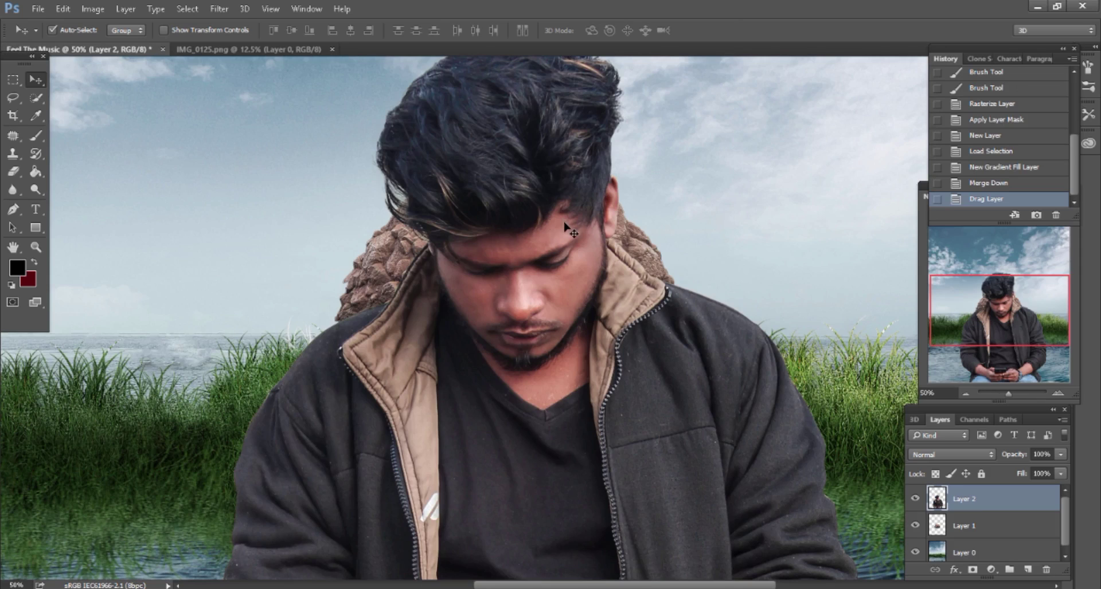
click(229, 14)
Grade the man in Camera Raw: Clarity +24, Shadows +23, Highlights -53, lower Oranges saturation.
click(241, 91)
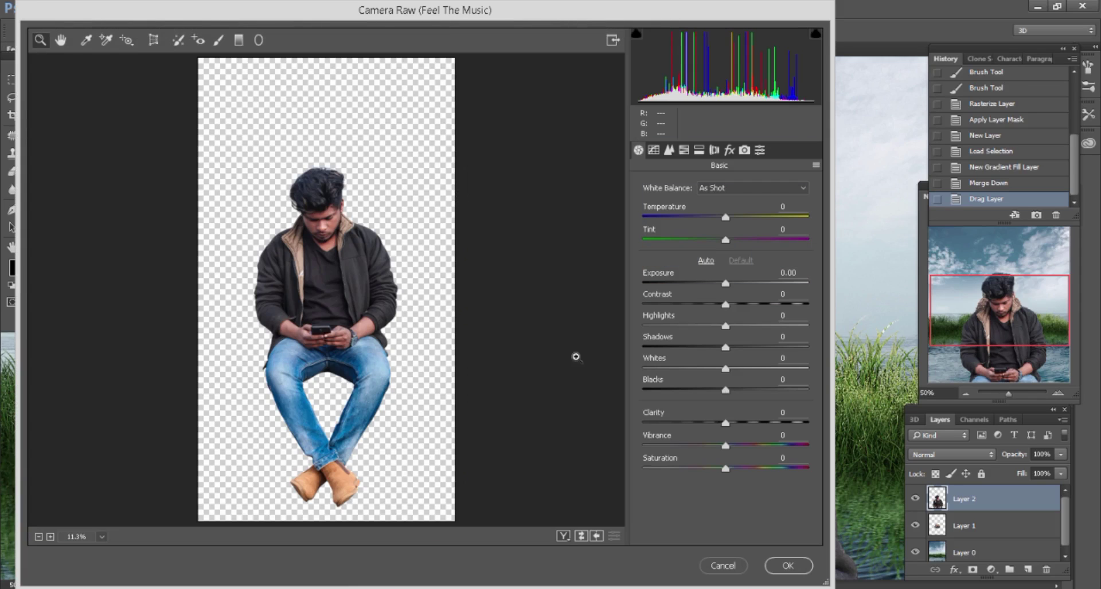
mouse_move(732, 423)
mouse_down()
mouse_move(745, 423)
mouse_move(722, 390)
mouse_up()
drag(725, 347, 744, 347)
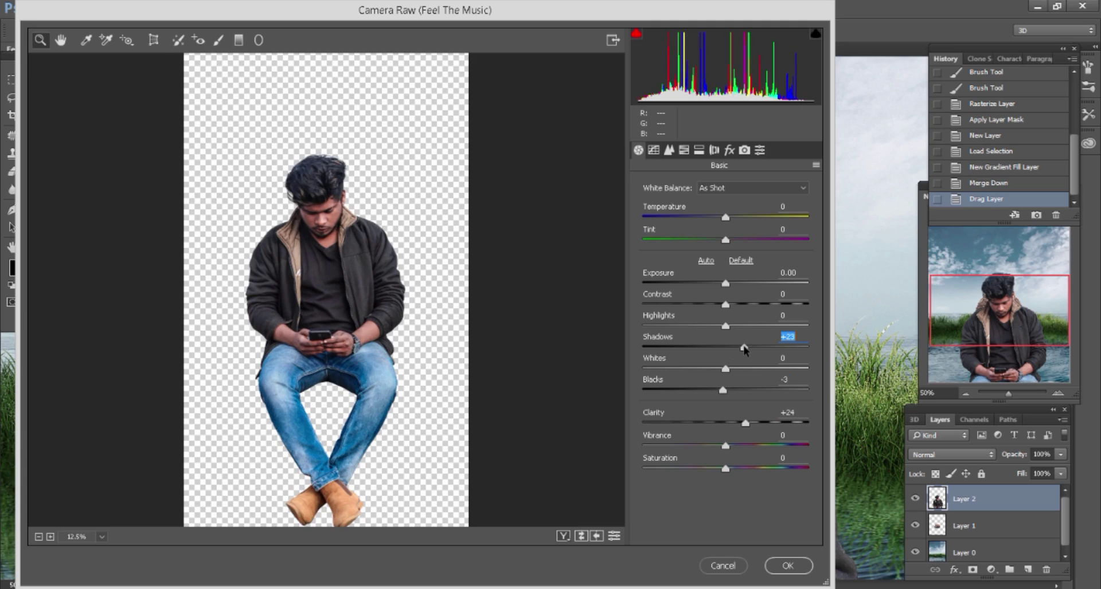
click(684, 150)
drag(717, 274, 710, 274)
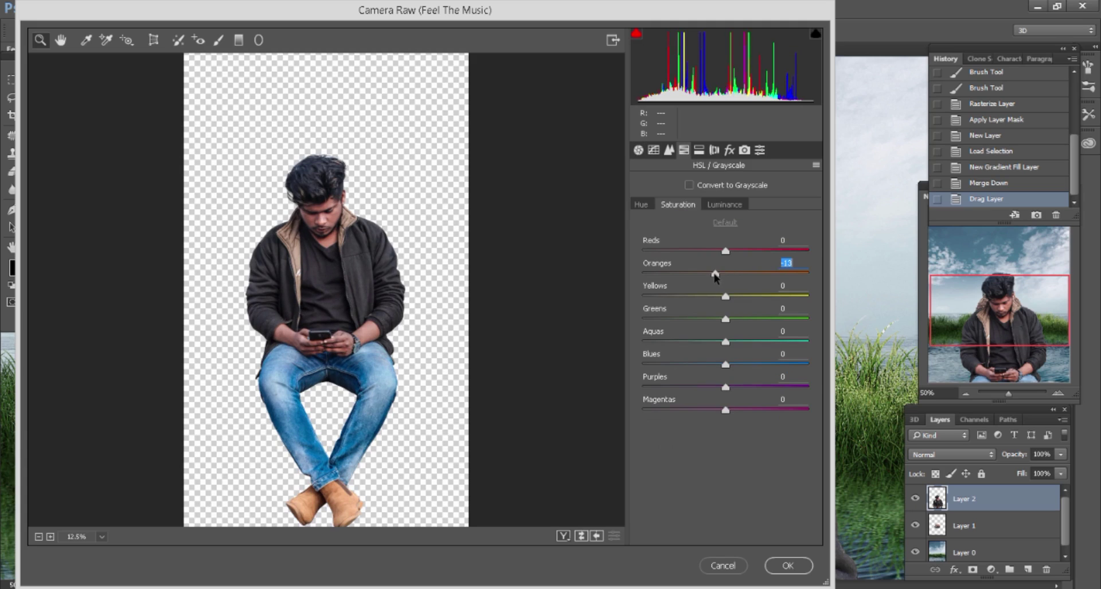
click(639, 150)
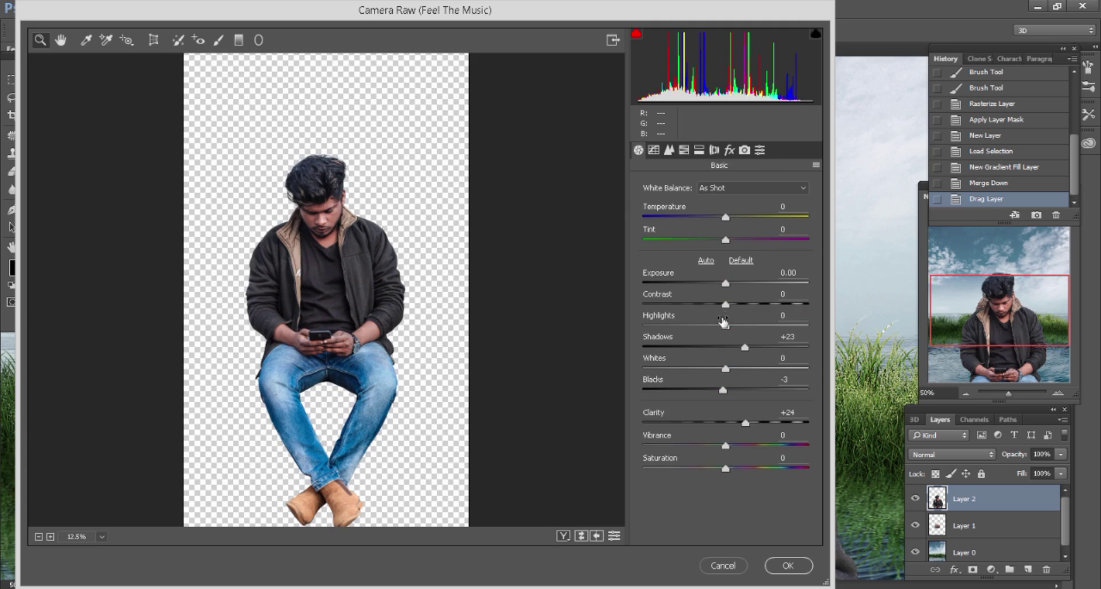
drag(706, 329, 681, 329)
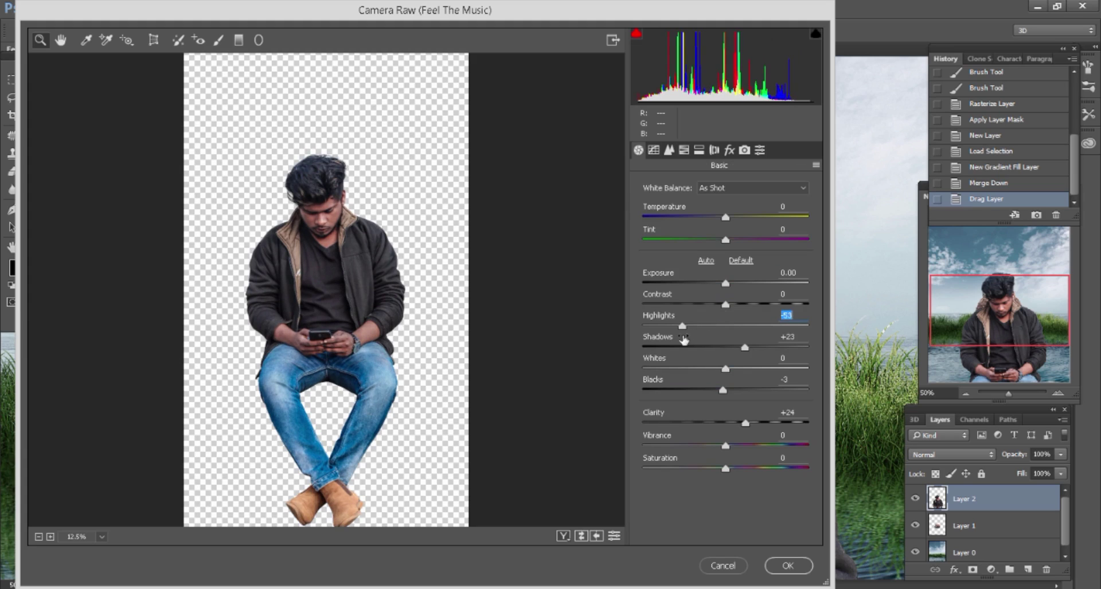
click(787, 567)
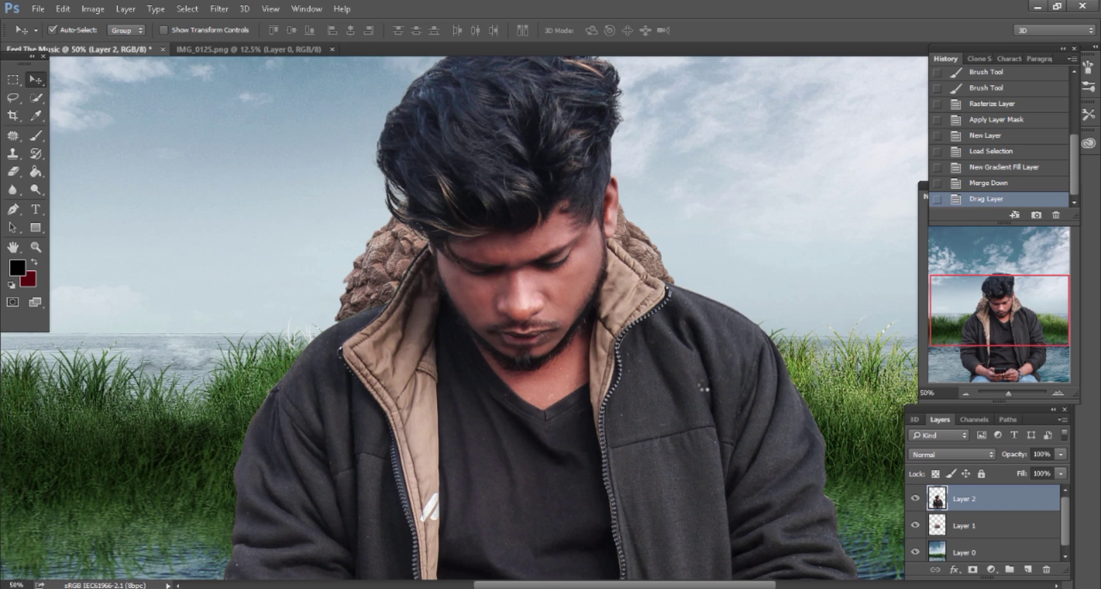
Convert the man's layer to a Smart Object and scale it proportionally to 48%.
right_click(977, 506)
click(782, 235)
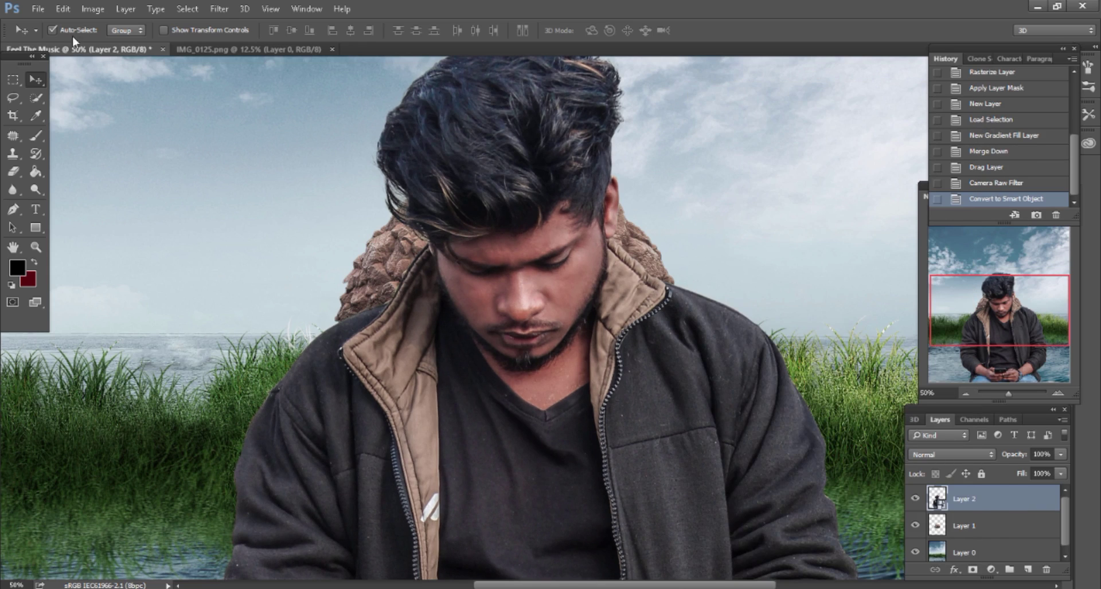
click(63, 9)
click(103, 265)
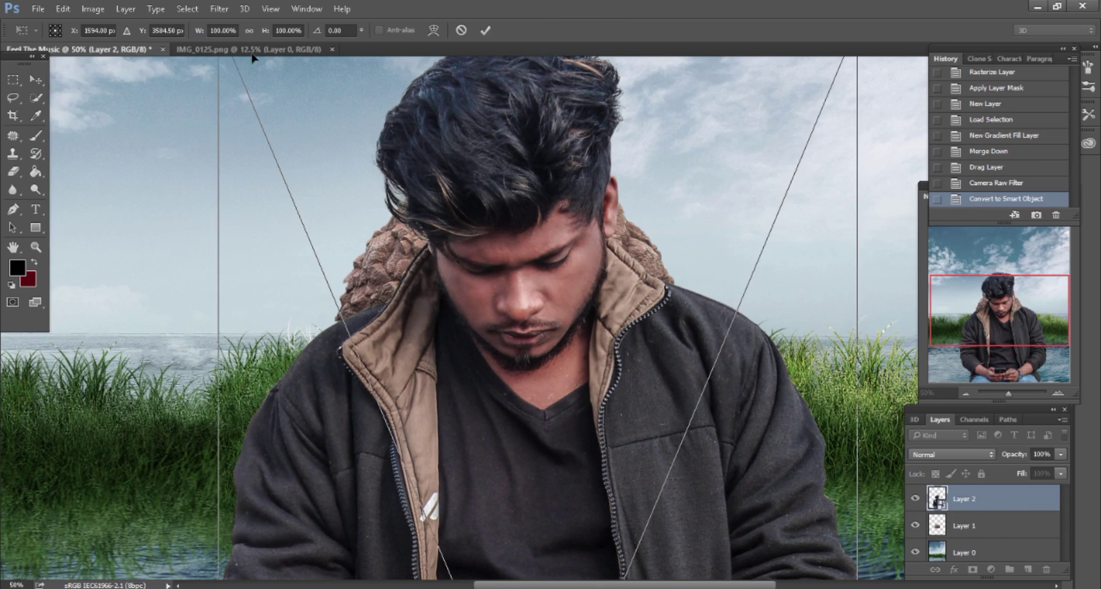
key(ctrl+0)
click(248, 30)
click(287, 30)
text(48)
key(Return)
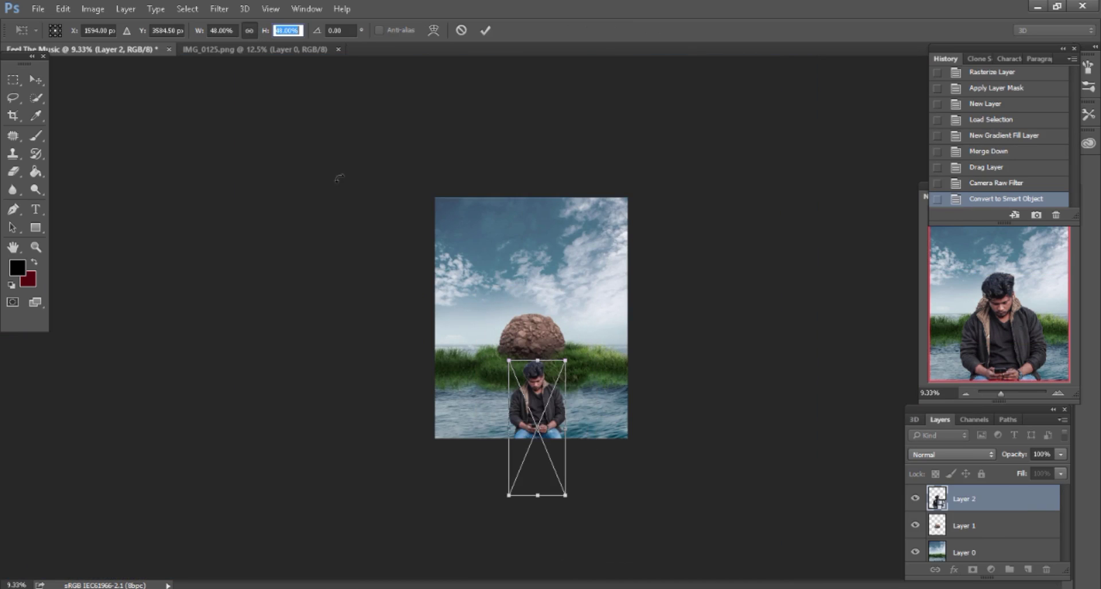
Move the man up onto the rock and shrink him to about 42%.
key(ctrl+plus)
key(ctrl+plus)
key(ctrl+plus)
mouse_move(547, 461)
mouse_down()
mouse_move(553, 281)
mouse_move(530, 154)
mouse_up()
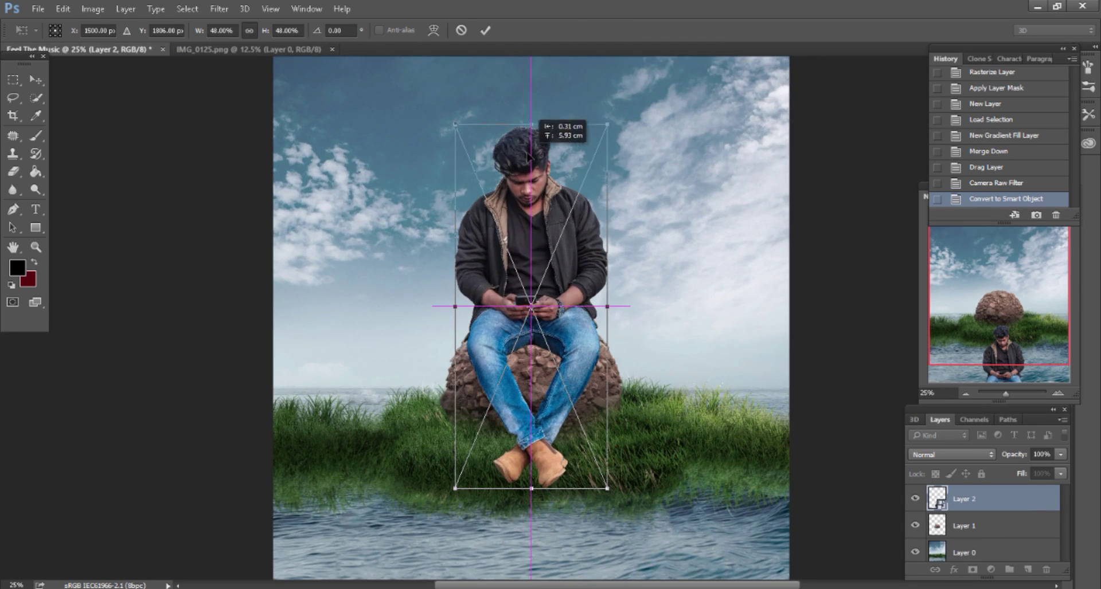
scroll(527, 216, up, 1)
key(ctrl+minus)
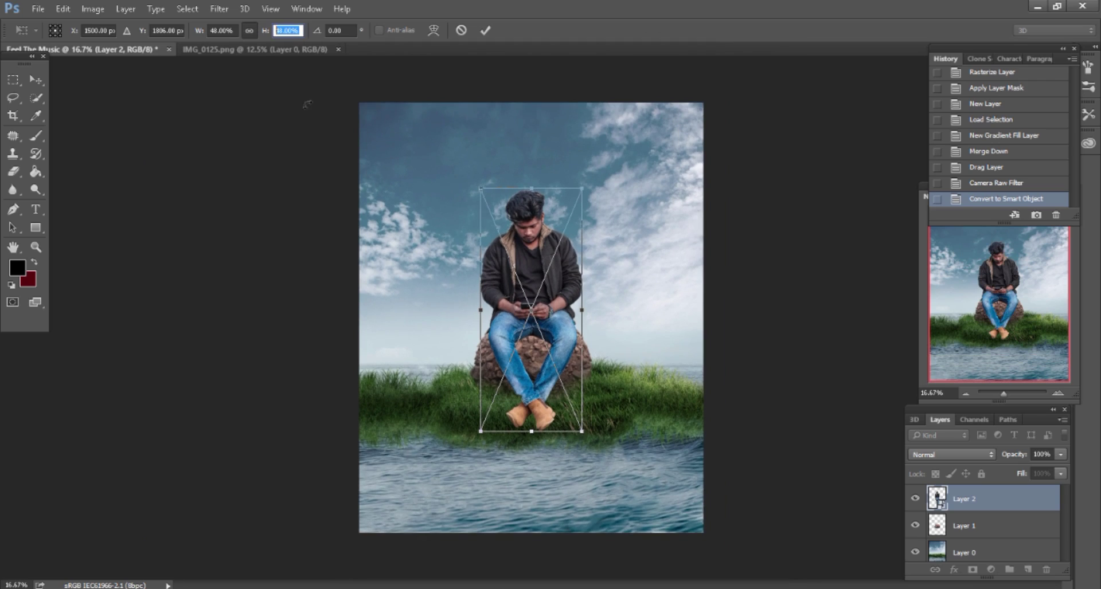
key(Down)
key(Down)
key(Down)
key(Down)
key(Down)
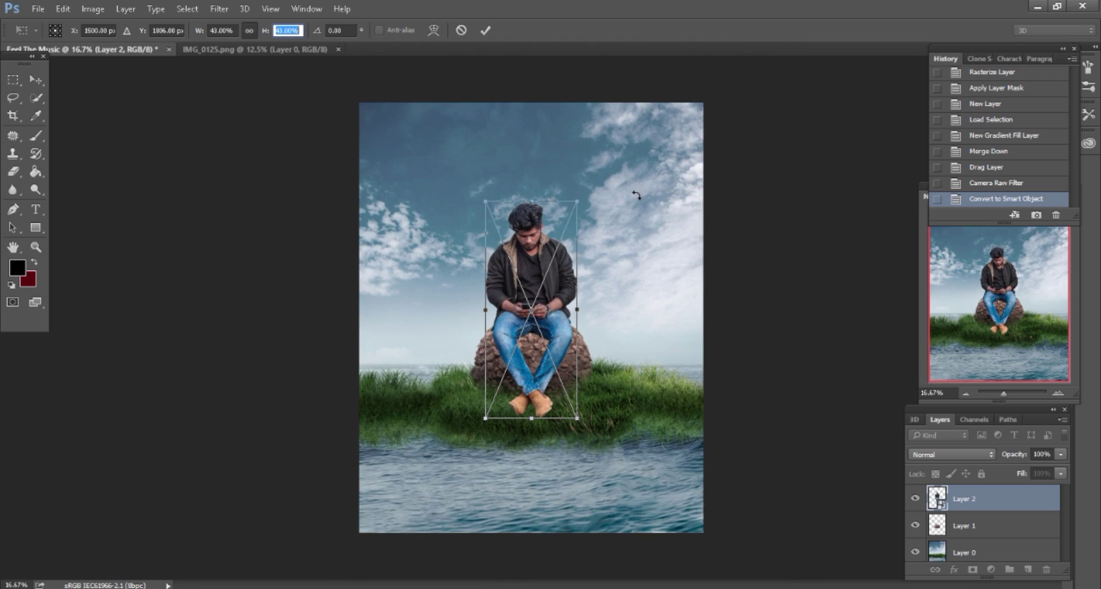
key(Down)
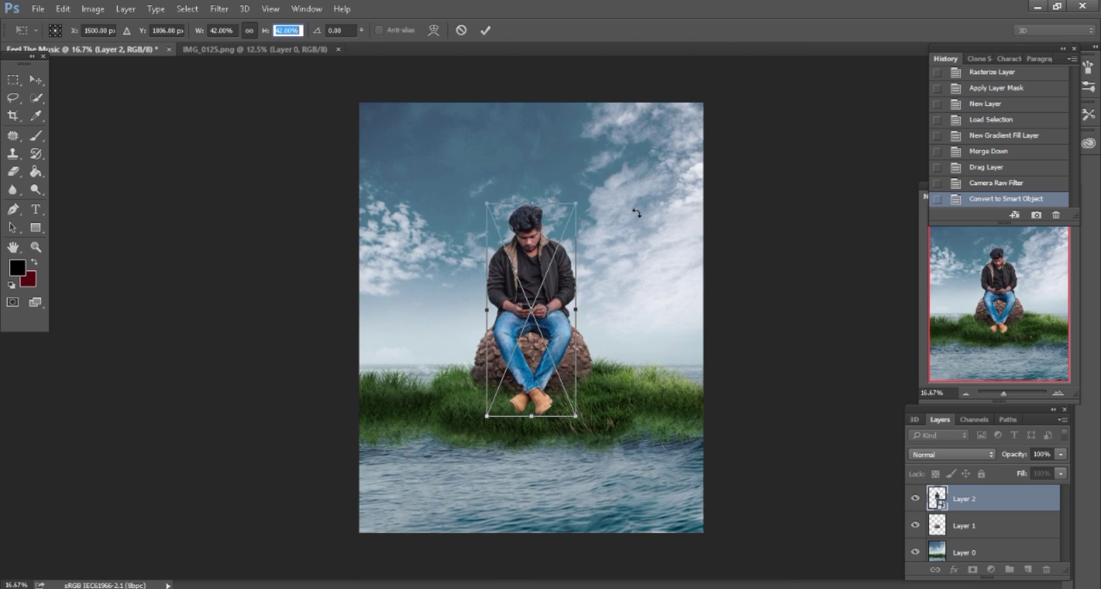
key(Down)
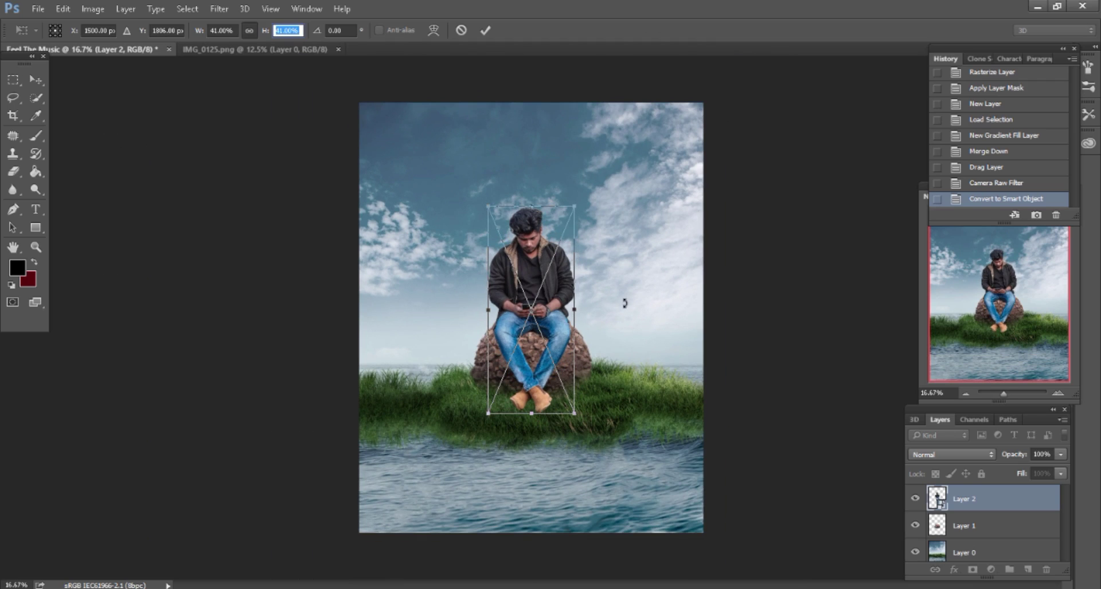
Fine-tune the man's scale to 40% on the rock and commit the transform.
key(ctrl+plus)
key(ctrl+plus)
mouse_move(1000, 310)
mouse_down()
mouse_move(1032, 236)
mouse_move(1021, 305)
mouse_up()
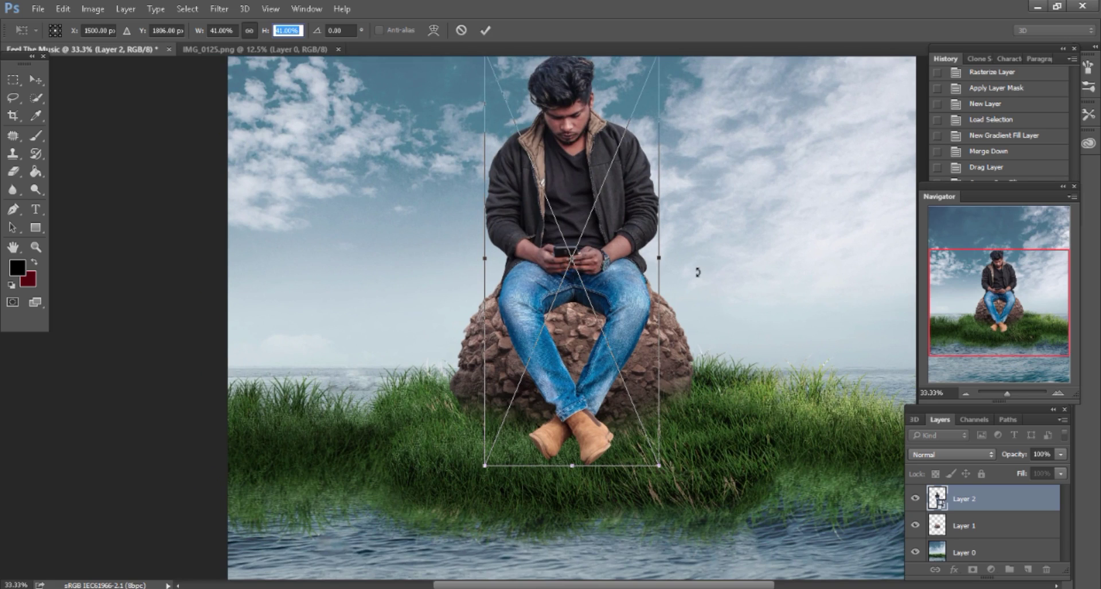
key(ctrl+minus)
key(ctrl+minus)
key(Down)
key(Down)
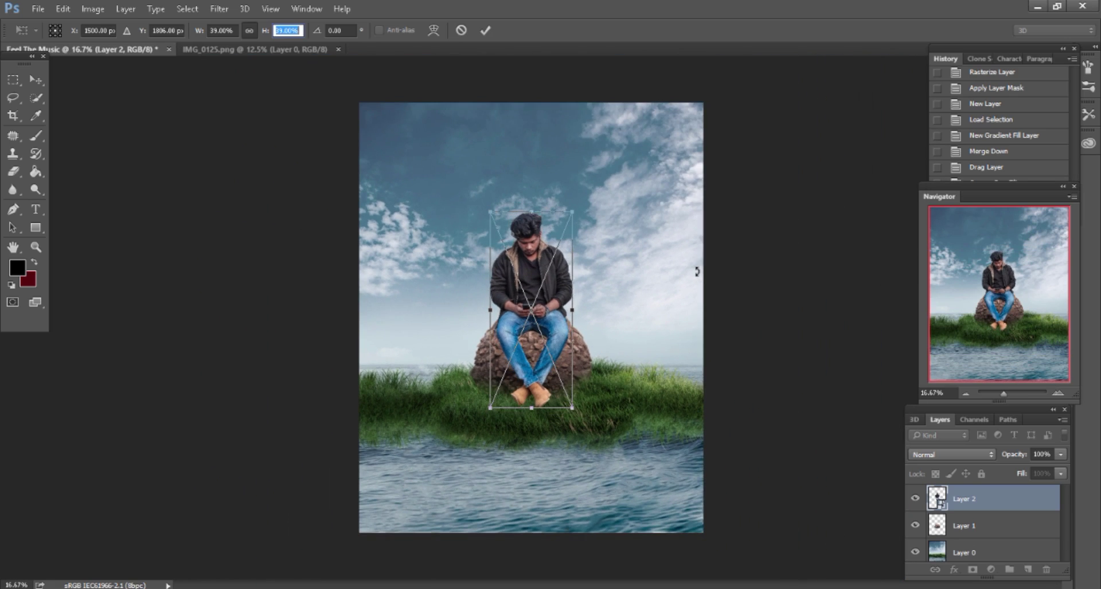
key(Up)
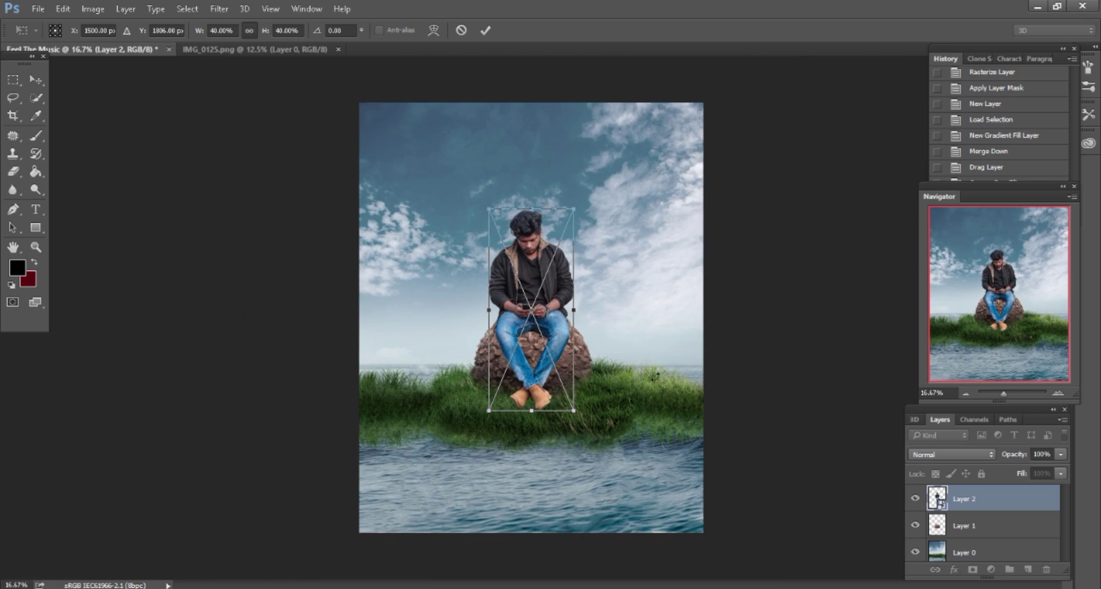
key(ctrl+plus)
key(ctrl+plus)
key(Return)
key(ctrl+plus)
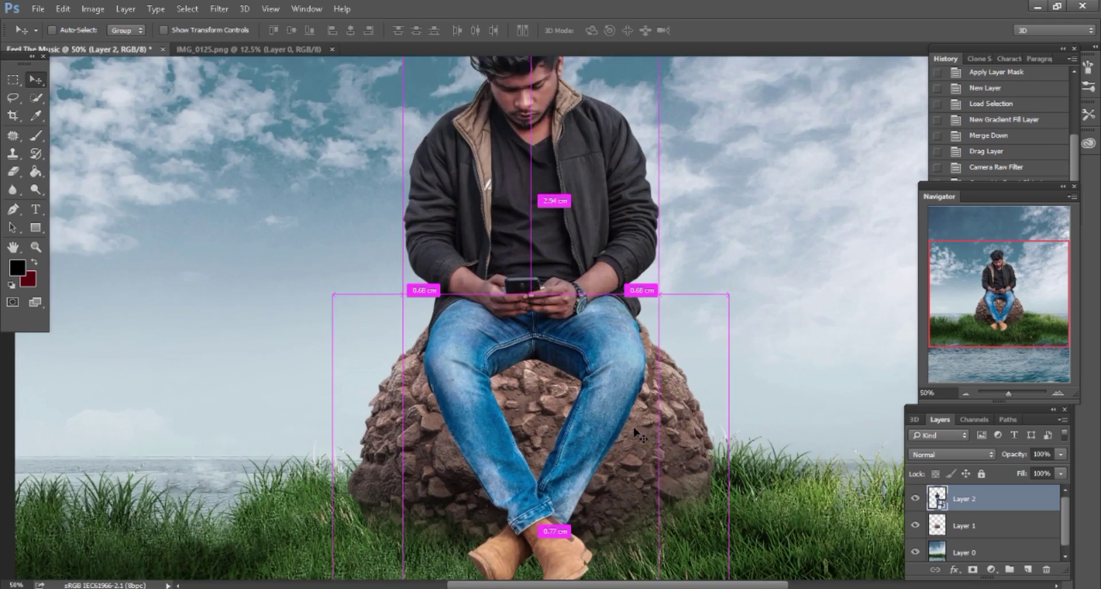
key(ctrl+plus)
scroll(625, 412, down, 3)
scroll(608, 384, down, 1)
scroll(593, 358, down, 1)
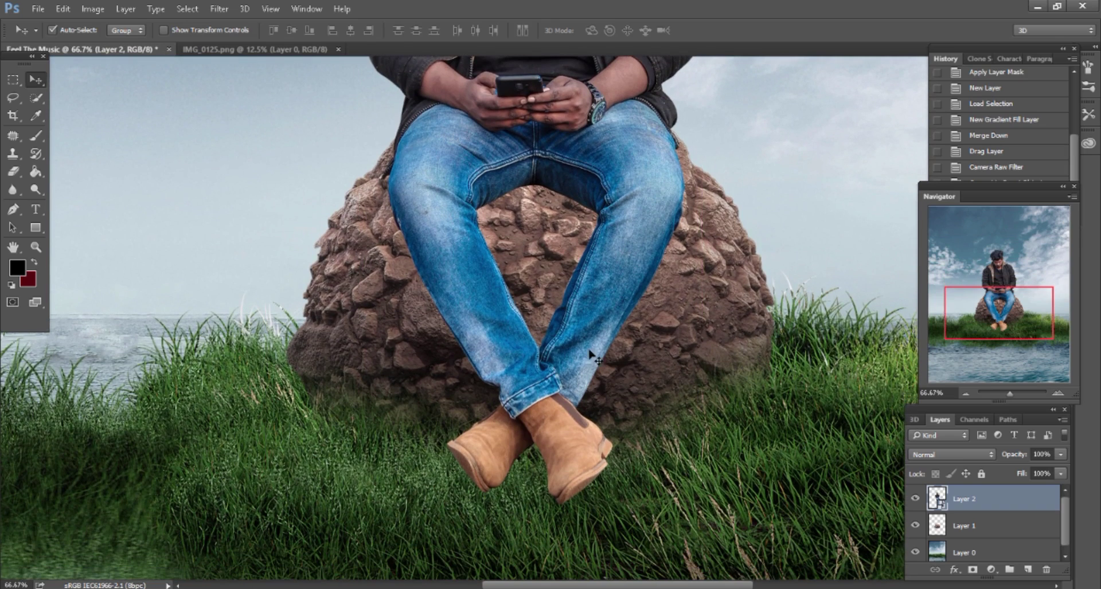
Add a layer mask to Layer 2 and paint black over the boots to sink them into the grass.
click(973, 570)
click(37, 136)
scroll(516, 396, down, 2)
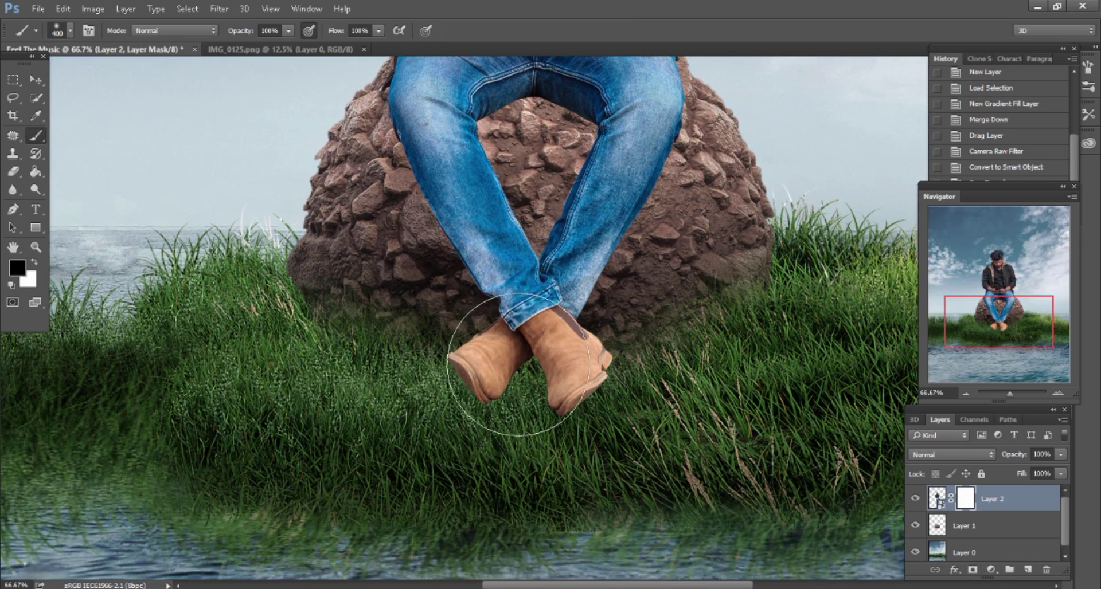
mouse_move(548, 409)
mouse_down()
mouse_move(602, 417)
mouse_move(590, 393)
mouse_move(460, 402)
mouse_move(541, 437)
mouse_move(631, 393)
mouse_up()
scroll(631, 394, up, 2)
Rasterize Layer 2 and apply its layer mask permanently.
click(937, 499)
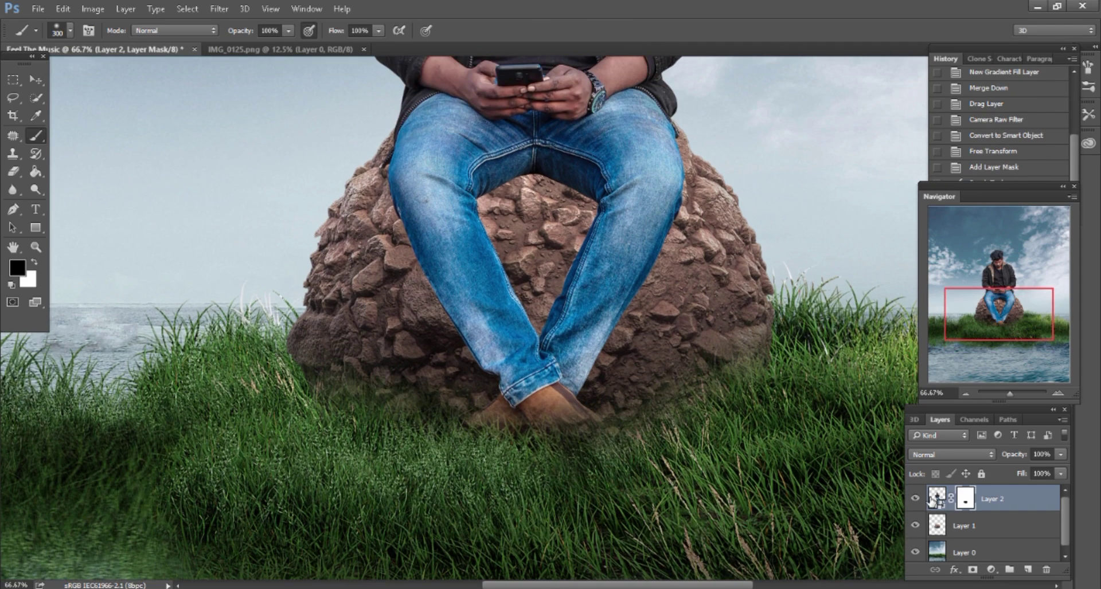
click(719, 441)
click(538, 247)
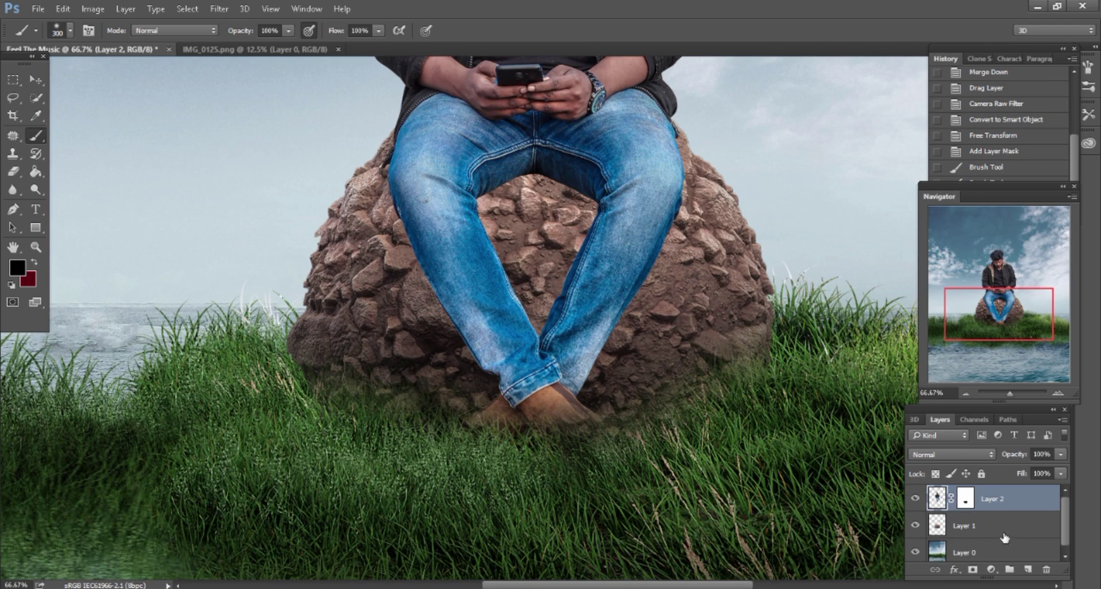
right_click(949, 505)
click(965, 396)
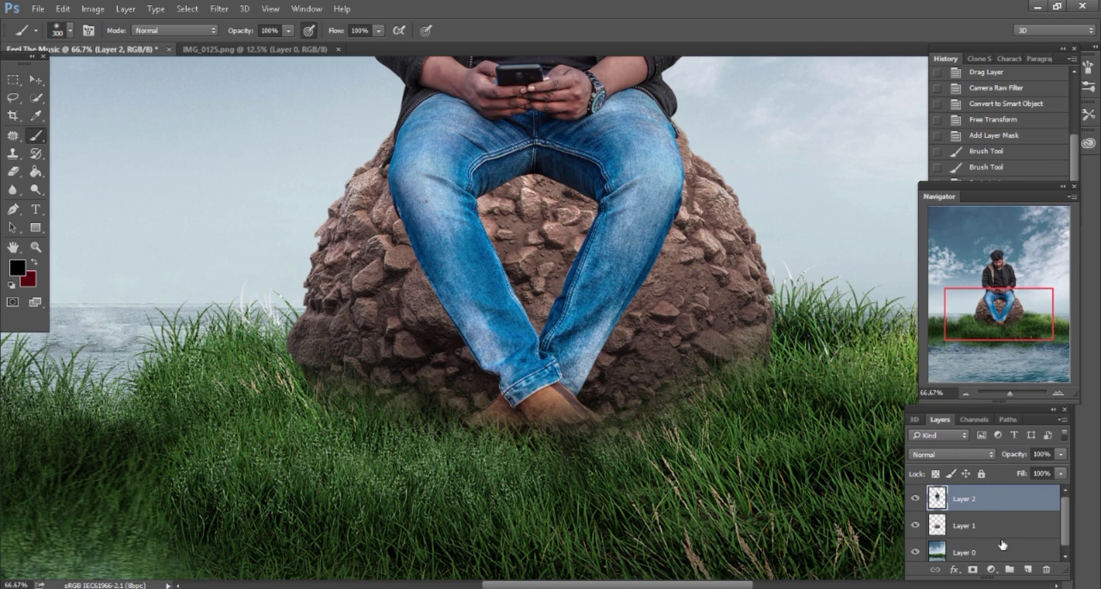
Add a 90° black-to-transparent Gradient fill confined to the jeans selection, positioned over their lower part.
click(1030, 570)
ctrl+click(937, 525)
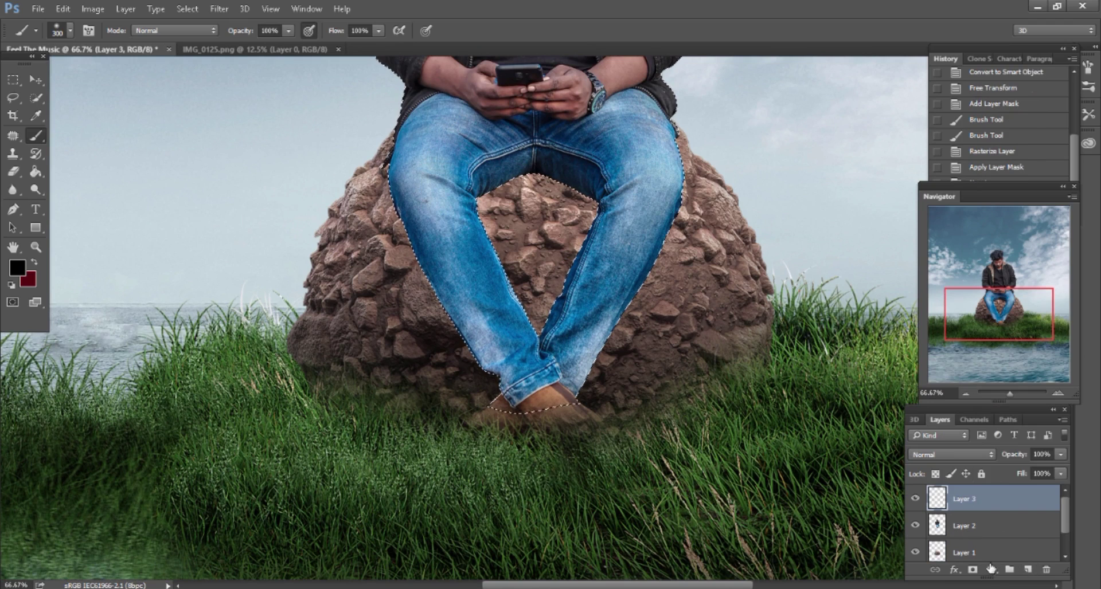
click(991, 571)
click(1002, 286)
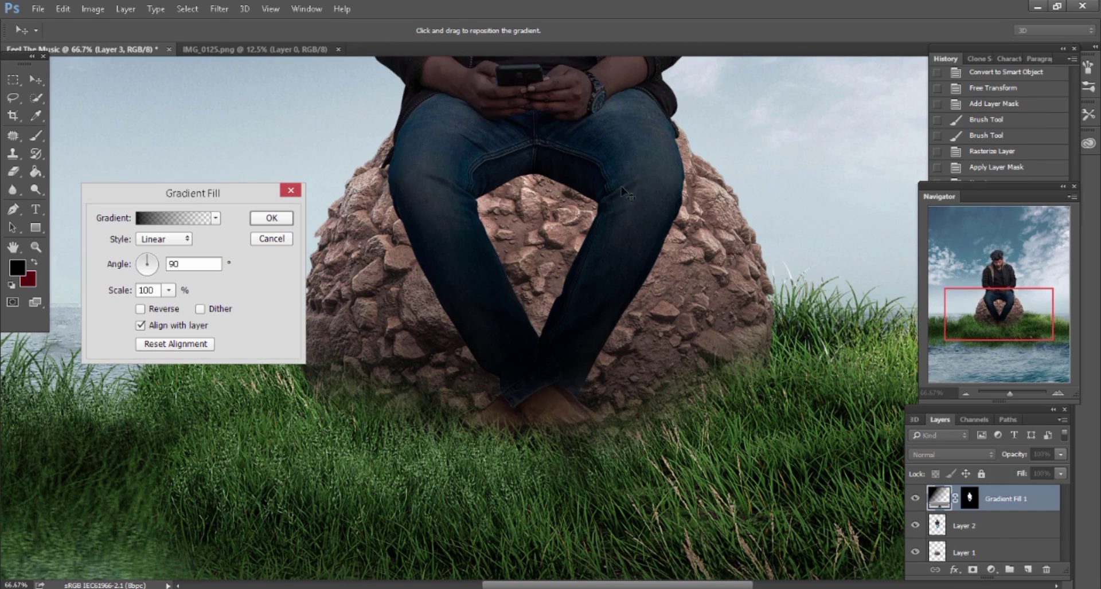
drag(609, 420, 597, 473)
drag(606, 414, 611, 275)
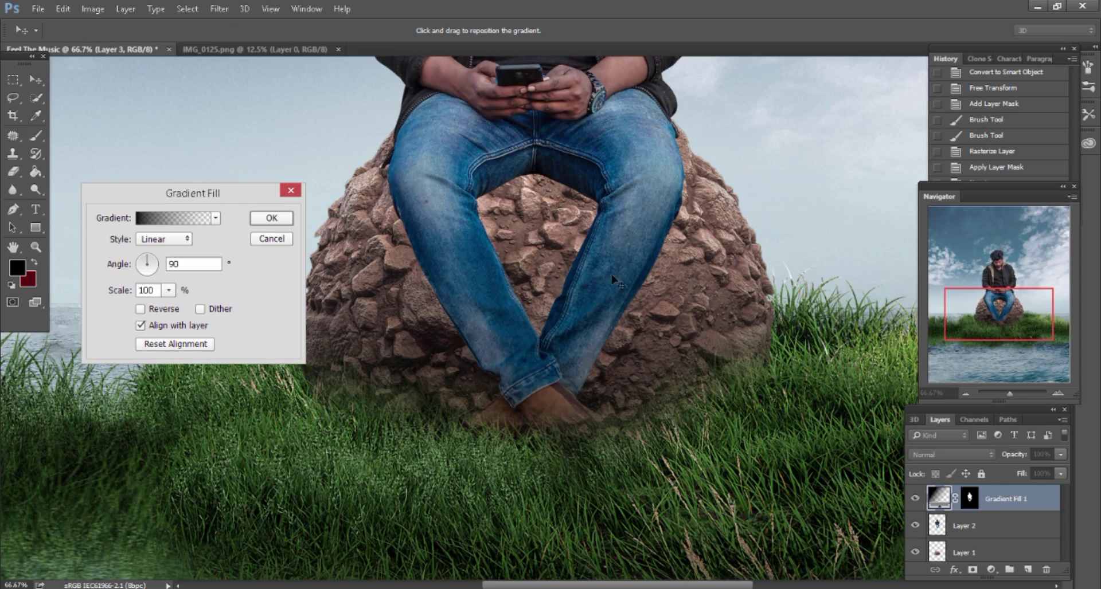
click(271, 219)
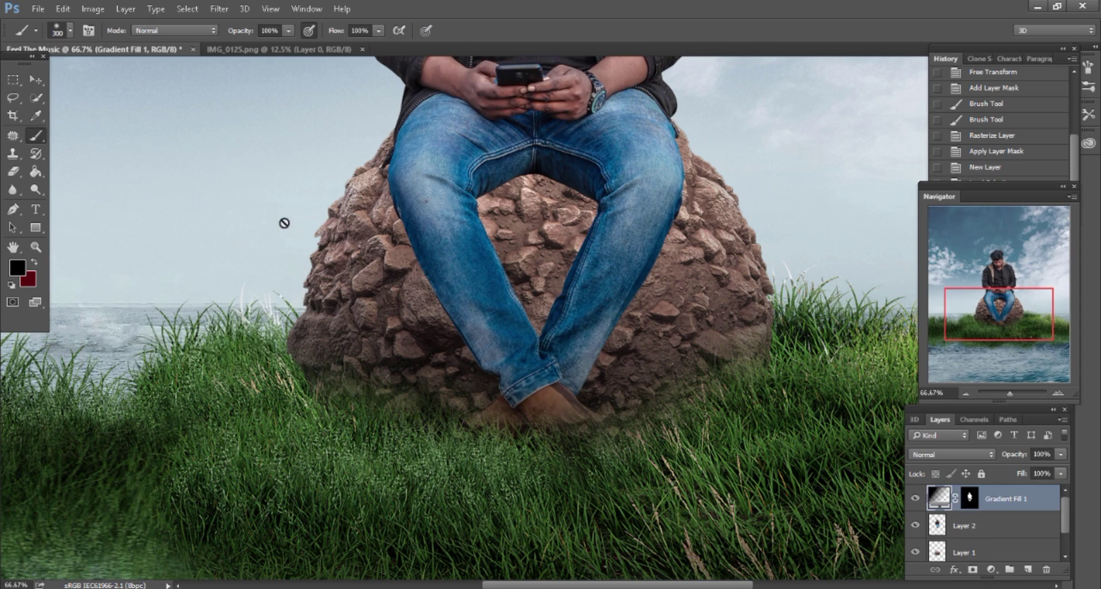
key(ctrl+plus)
Add a new layer above Layer 1, load the rock-and-legs selection, and set brush opacity to 28%.
key(b)
click(969, 528)
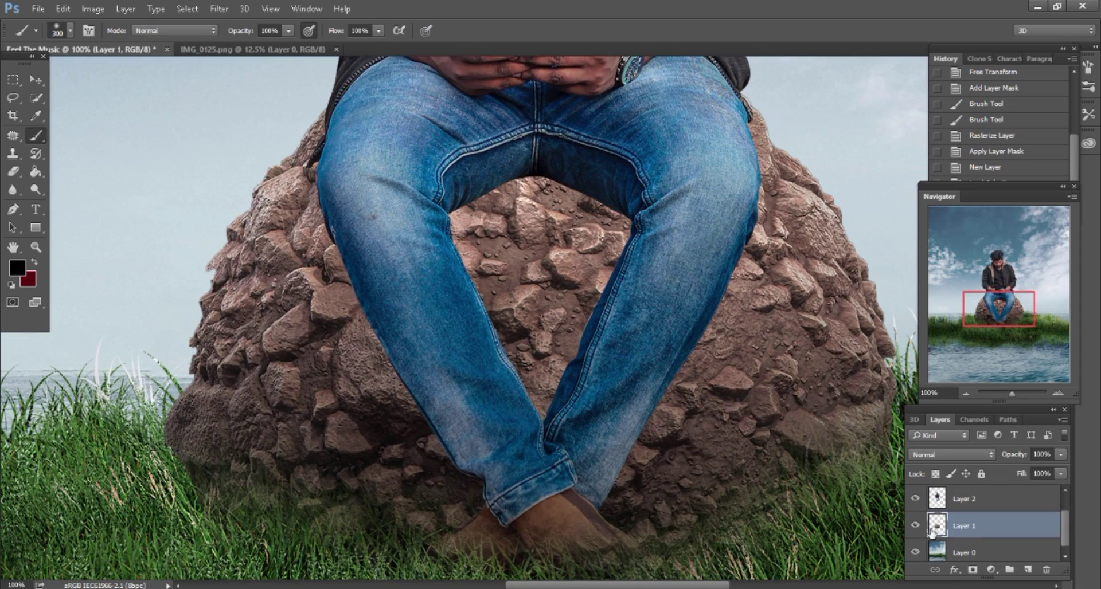
click(918, 526)
click(917, 526)
click(1028, 570)
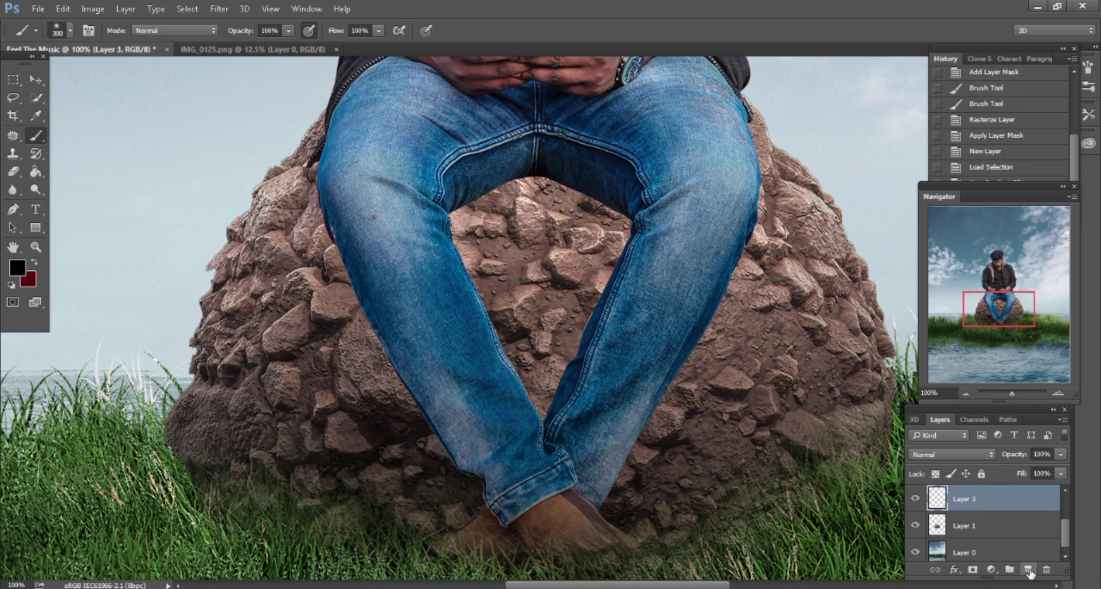
ctrl+click(940, 533)
right_click(456, 221)
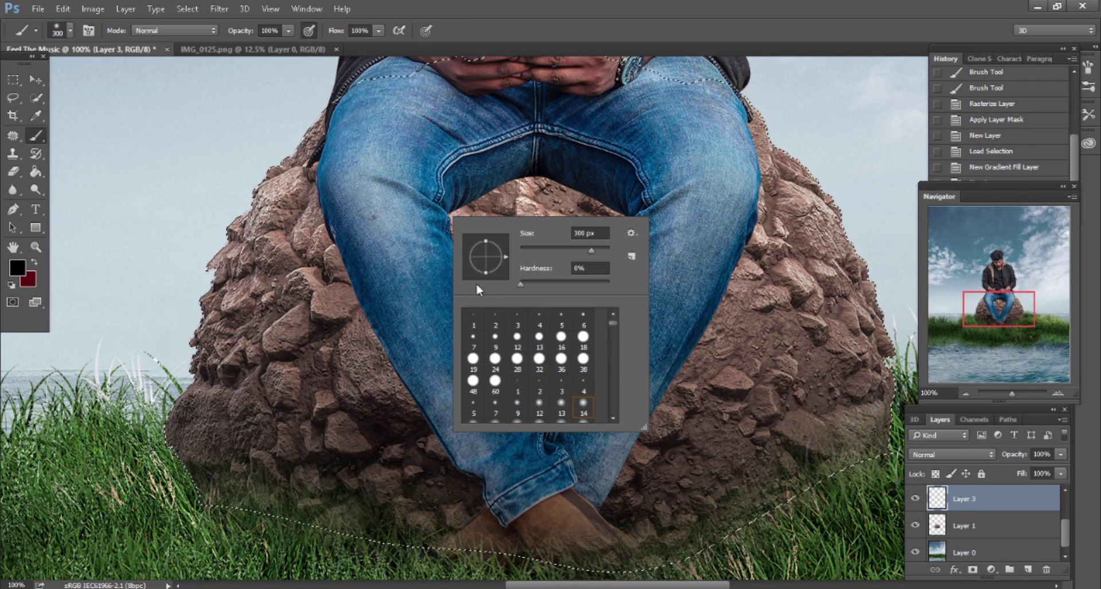
key(Return)
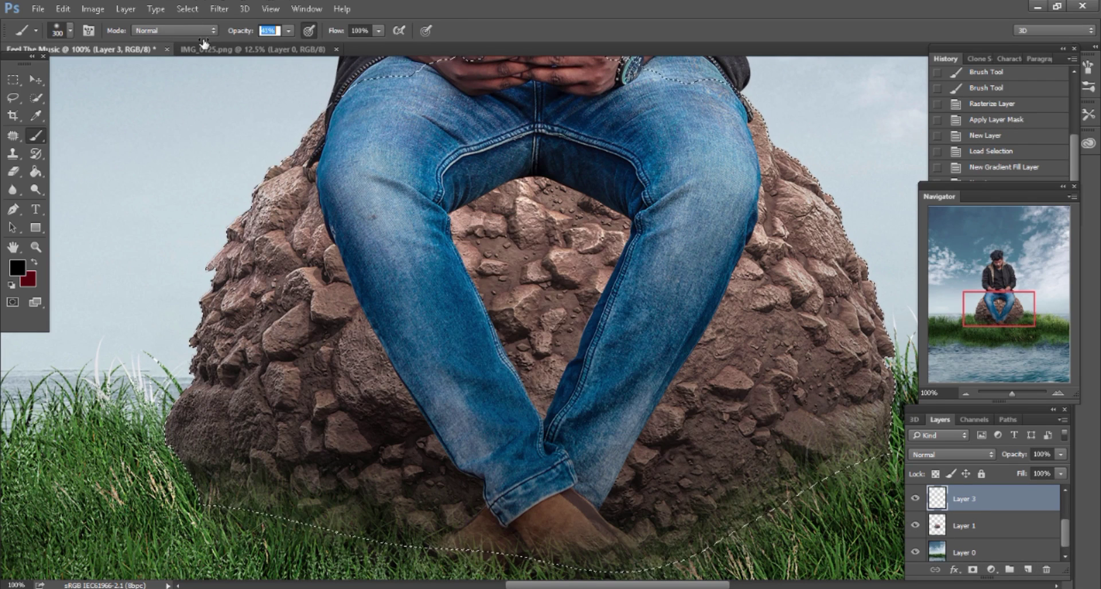
text(28)
key(Return)
scroll(458, 287, right, 2)
key(bracketleft)
key(bracketleft)
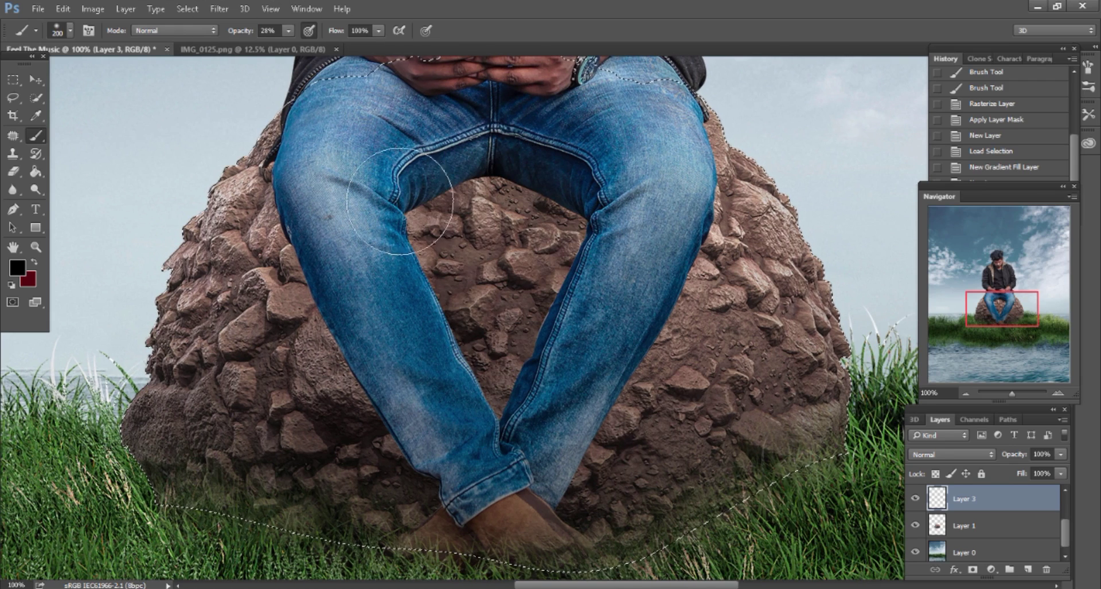
Paint soft dark shading over the man's feet, legs, inner thighs and knee.
mouse_move(590, 236)
mouse_down()
mouse_move(413, 430)
mouse_move(221, 380)
mouse_move(275, 229)
mouse_up()
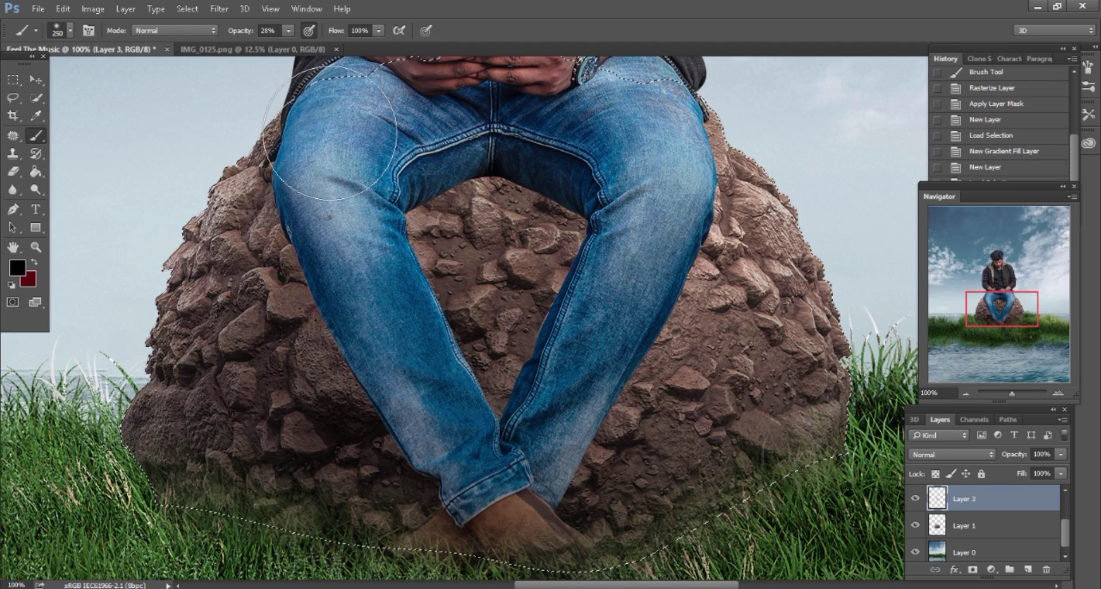
key(bracketright)
mouse_move(662, 198)
mouse_down()
mouse_move(642, 373)
mouse_move(567, 458)
mouse_up()
key(bracketleft)
key(bracketleft)
key(bracketleft)
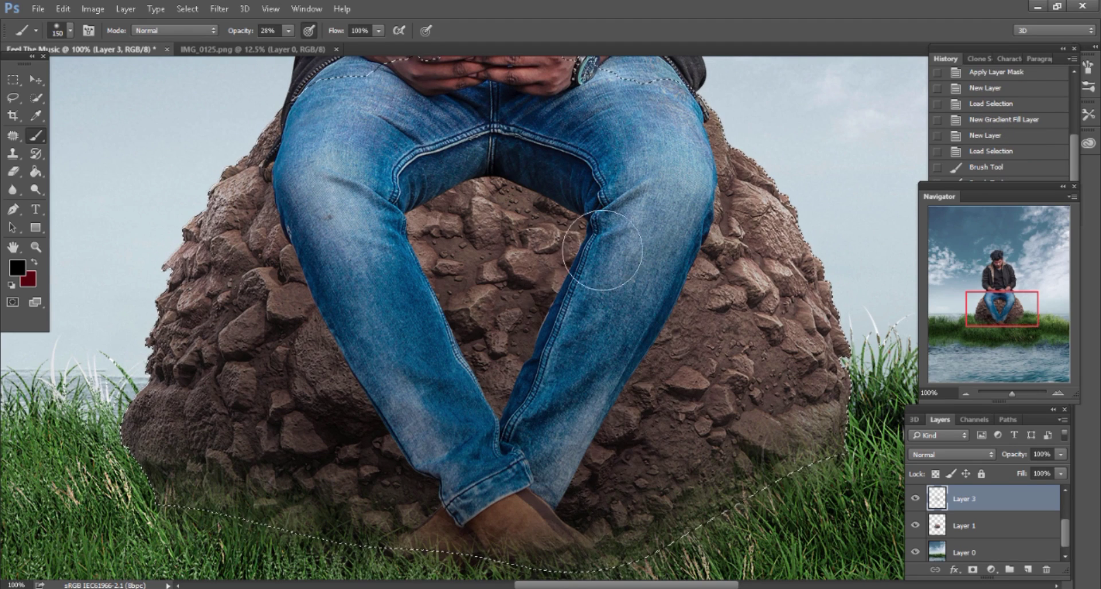
mouse_move(543, 182)
mouse_down()
mouse_move(504, 166)
mouse_move(454, 170)
mouse_move(406, 200)
mouse_move(559, 175)
mouse_up()
mouse_move(638, 248)
mouse_down()
mouse_move(728, 200)
mouse_move(683, 122)
mouse_up()
mouse_move(688, 263)
mouse_down()
mouse_move(648, 367)
mouse_move(596, 453)
mouse_up()
key(bracketleft)
key(bracketleft)
Shade the rock's base beside the shin and along its right side.
mouse_move(344, 307)
mouse_down()
mouse_move(269, 172)
mouse_move(287, 310)
mouse_up()
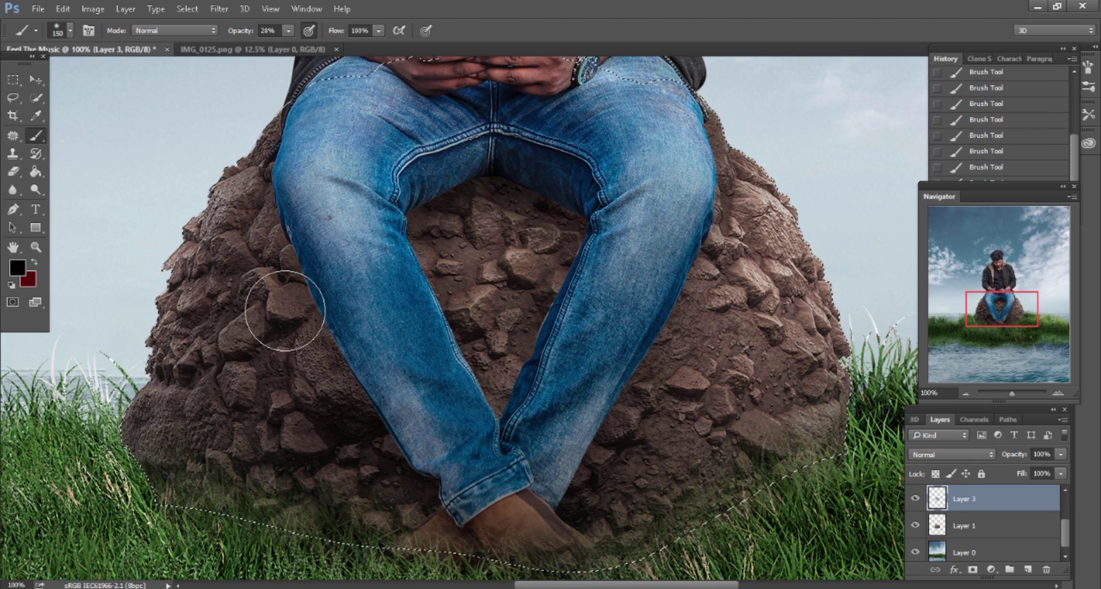
key(bracketright)
key(bracketright)
key(bracketright)
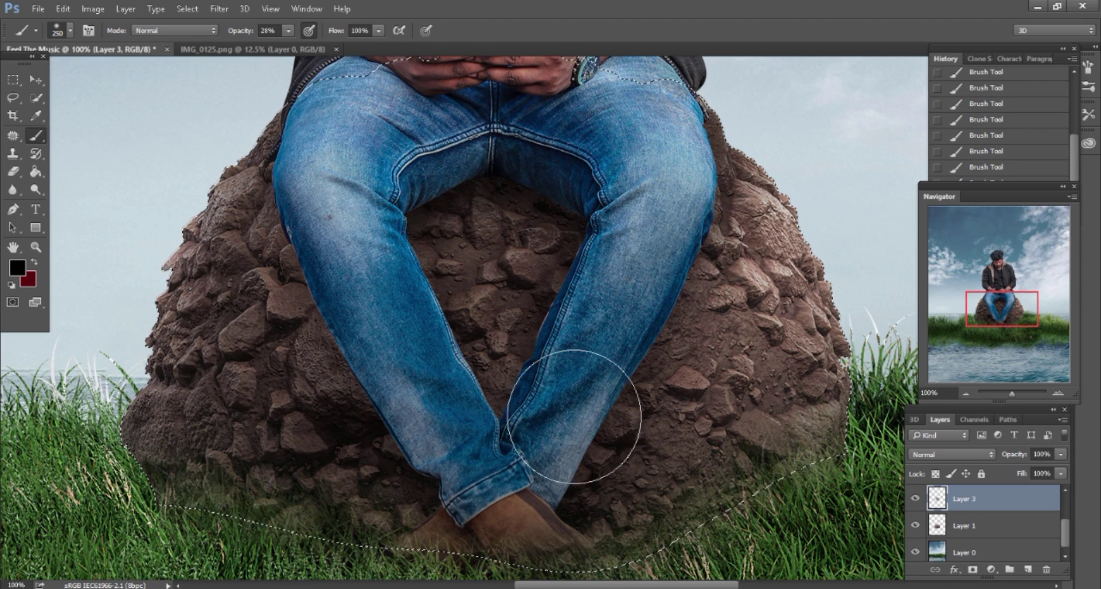
drag(373, 470, 370, 416)
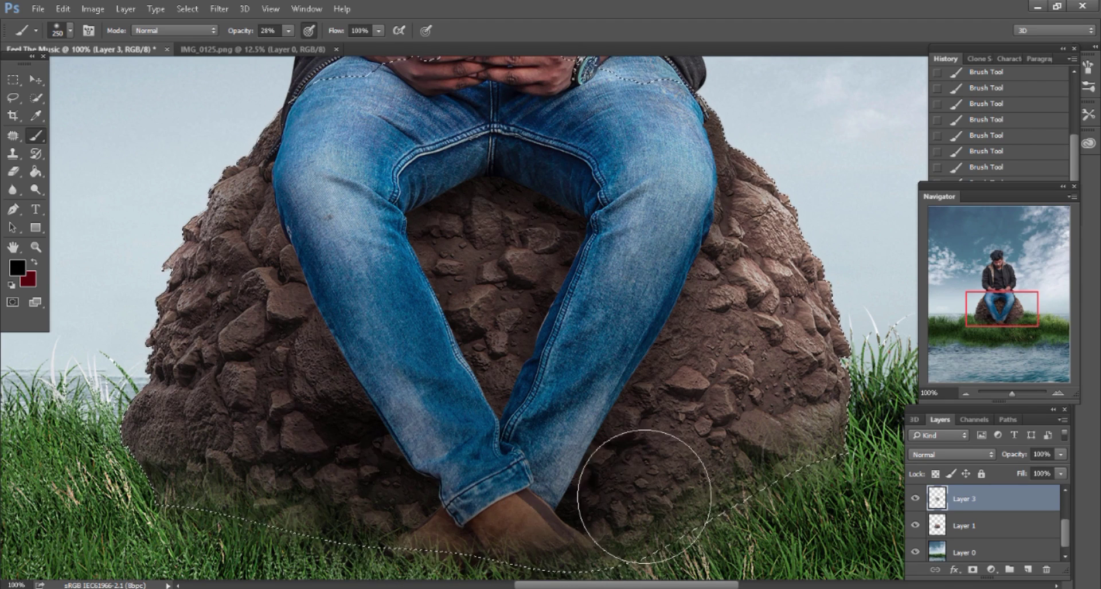
drag(644, 483, 791, 393)
key(bracketright)
Zoom out to check the whole composite, zoom back in on the man, and switch to IMG_0125.png.
click(12, 98)
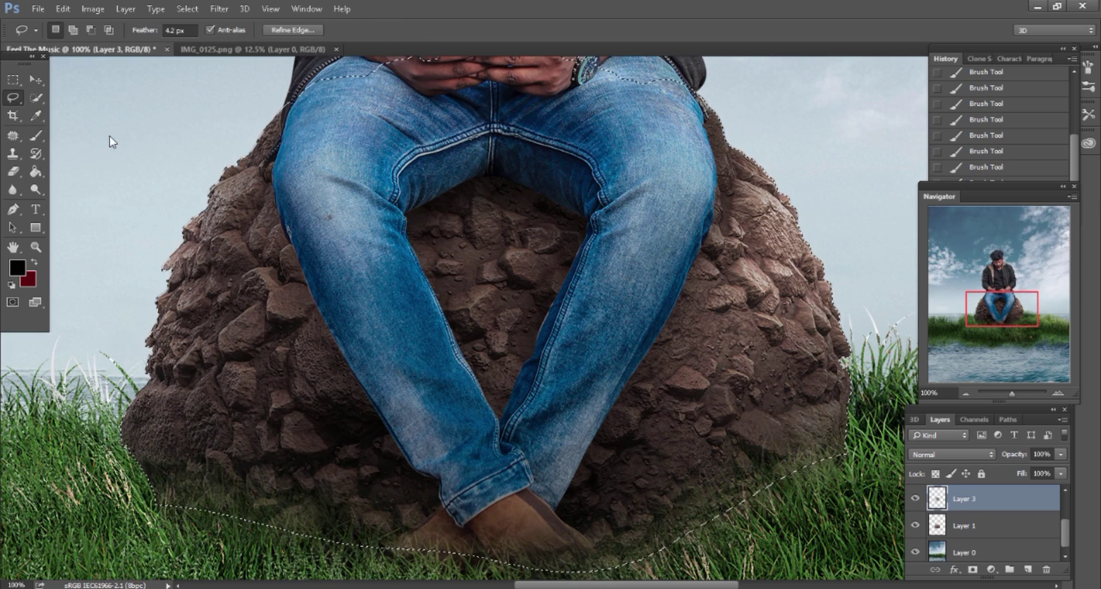
key(ctrl+minus)
key(ctrl+minus)
key(ctrl+minus)
key(ctrl+minus)
key(ctrl+minus)
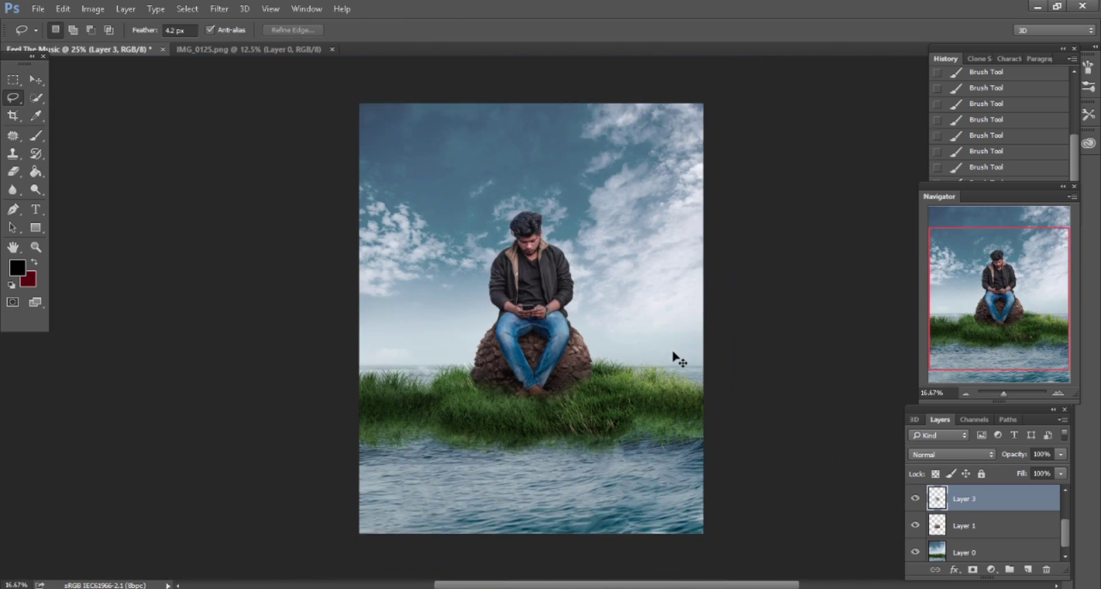
key(ctrl+plus)
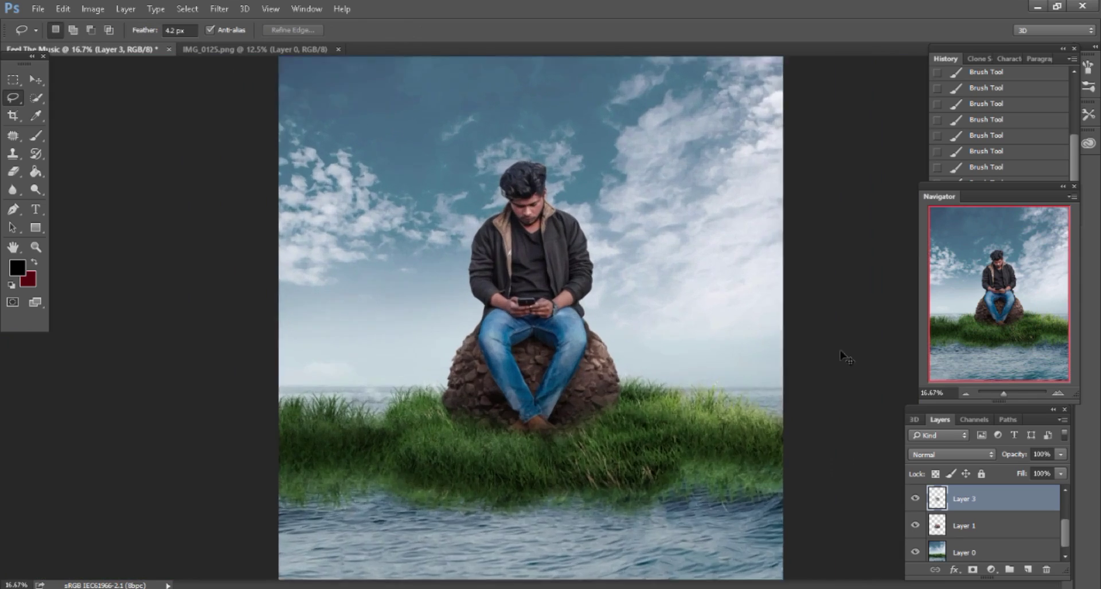
key(ctrl+plus)
key(ctrl+plus)
key(ctrl+plus)
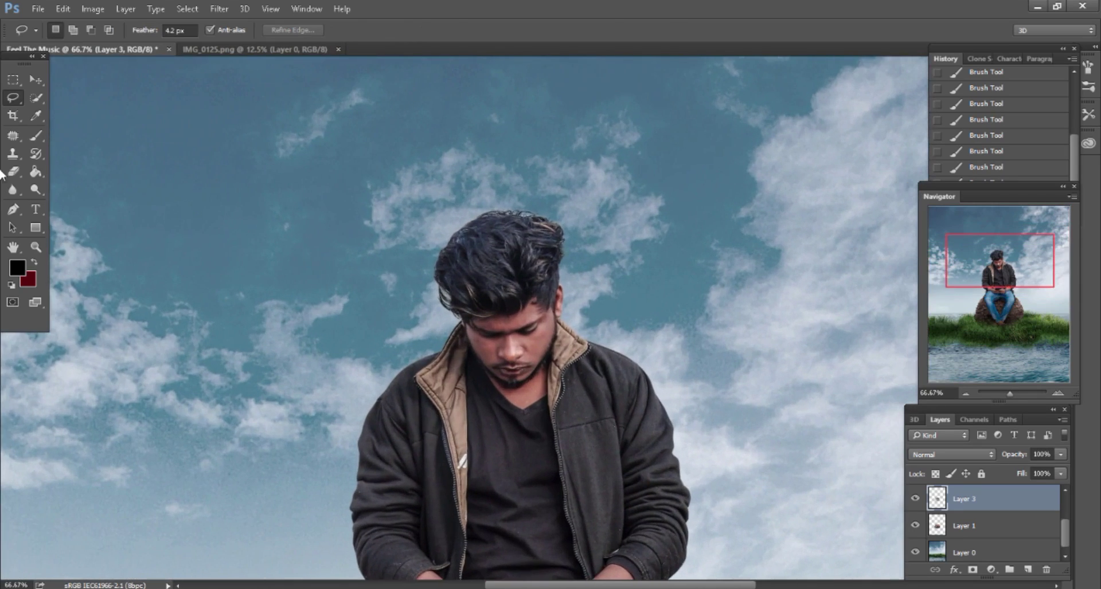
click(32, 80)
click(241, 50)
Close IMG_0125.png and open the headphones image from the file browser.
click(338, 49)
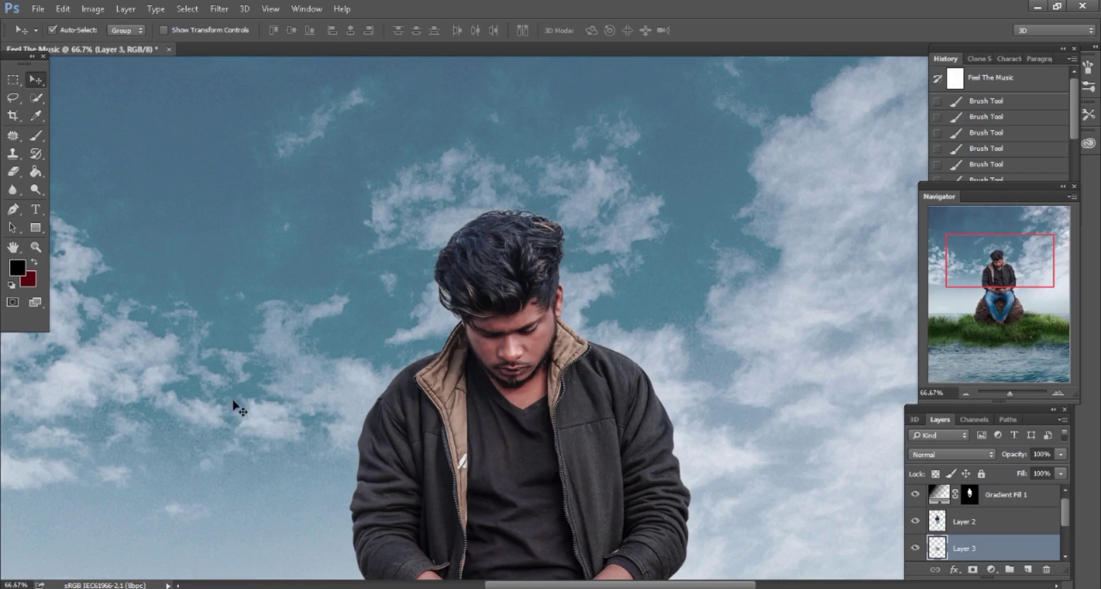
key(alt+Tab)
mouse_move(540, 106)
mouse_down()
mouse_move(400, 507)
mouse_move(583, 44)
mouse_up()
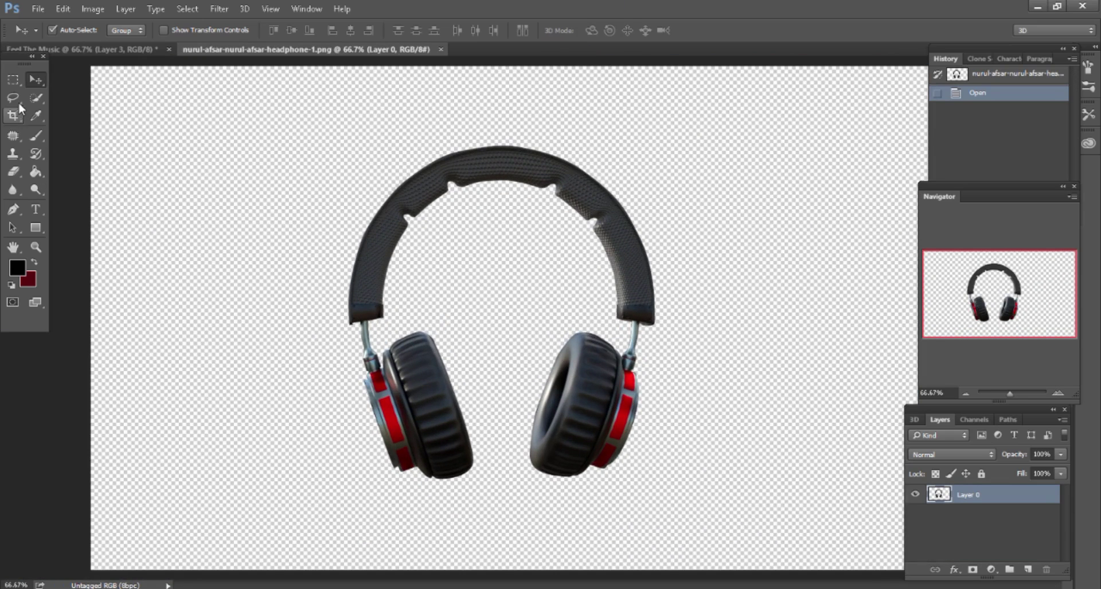
Lasso the headphones' left half, move it into the composite, and place Layer 4 on top.
click(16, 100)
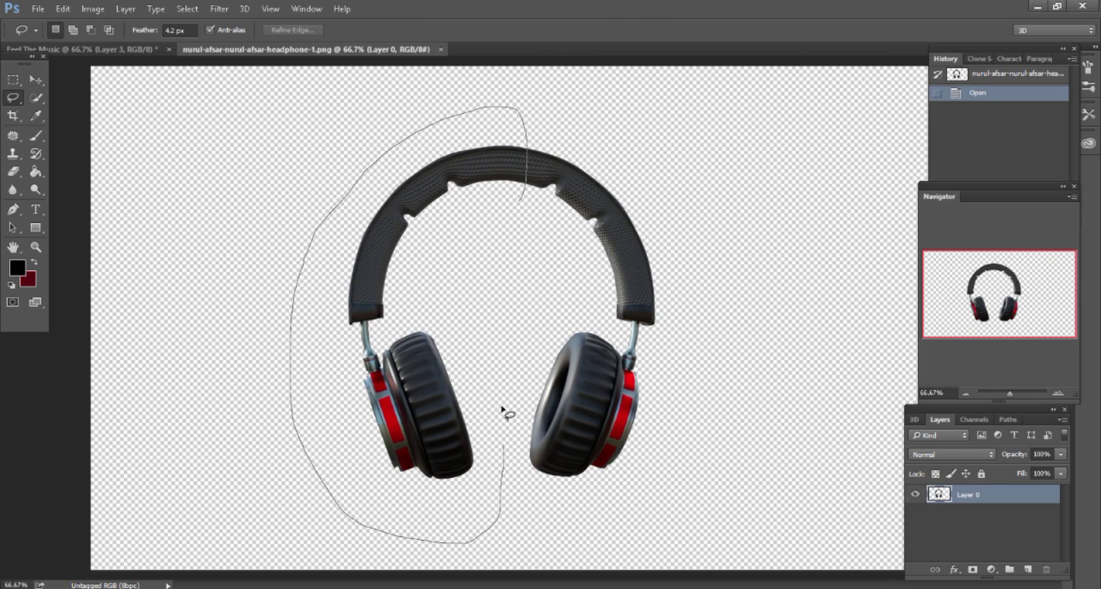
drag(525, 204, 522, 208)
key(v)
mouse_move(413, 172)
mouse_down()
mouse_move(153, 53)
mouse_move(331, 242)
mouse_up()
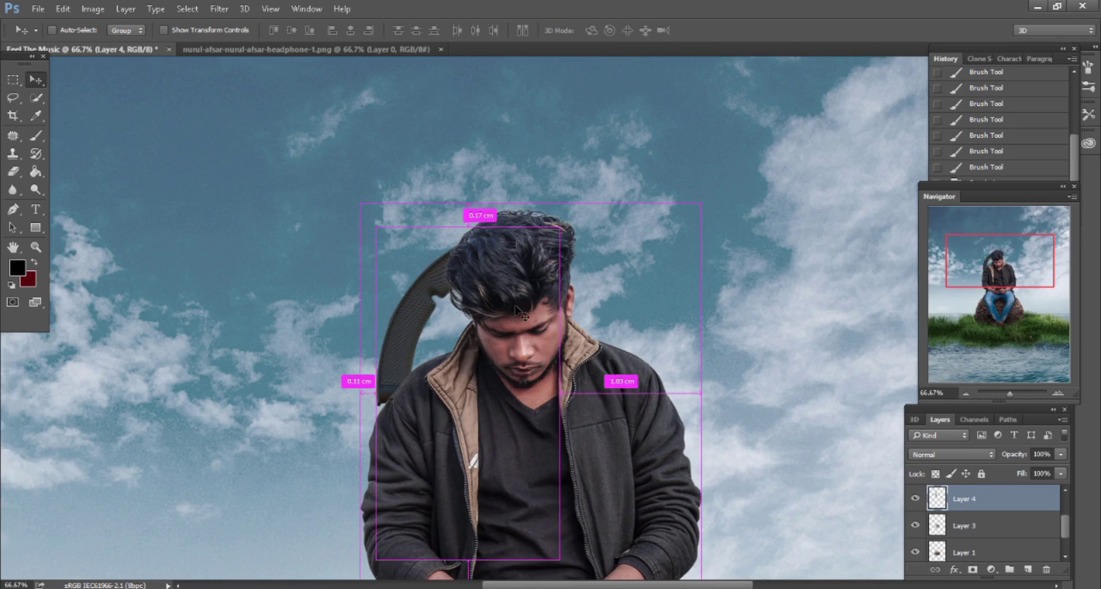
mouse_move(940, 506)
mouse_down()
mouse_move(992, 495)
mouse_move(992, 507)
mouse_up()
Convert headphone Layer 4 to a smart object.
right_click(968, 500)
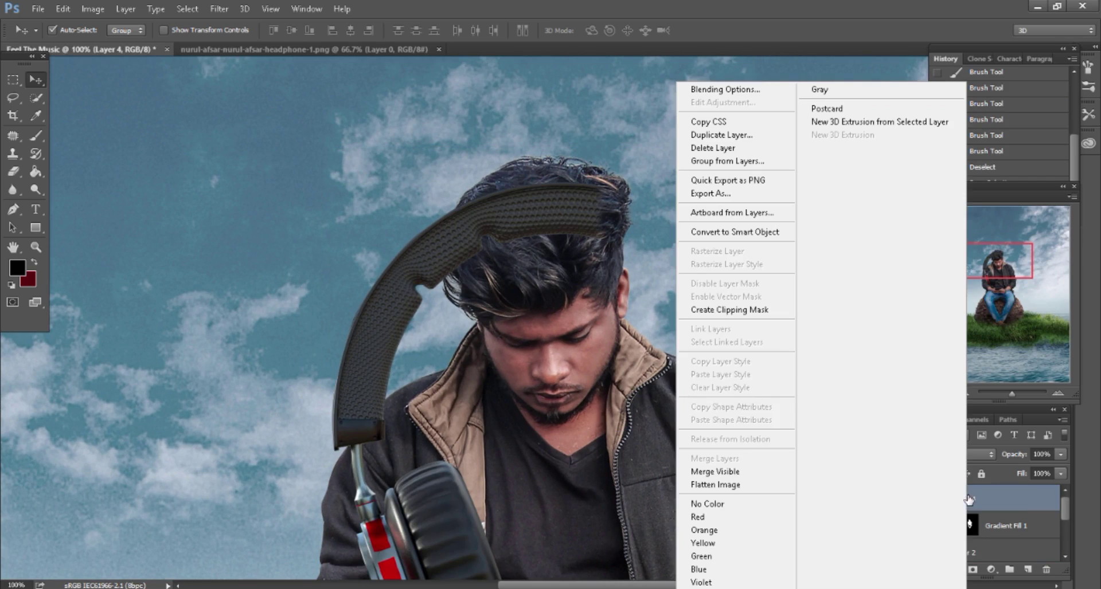
click(734, 232)
scroll(550, 253, down, 1)
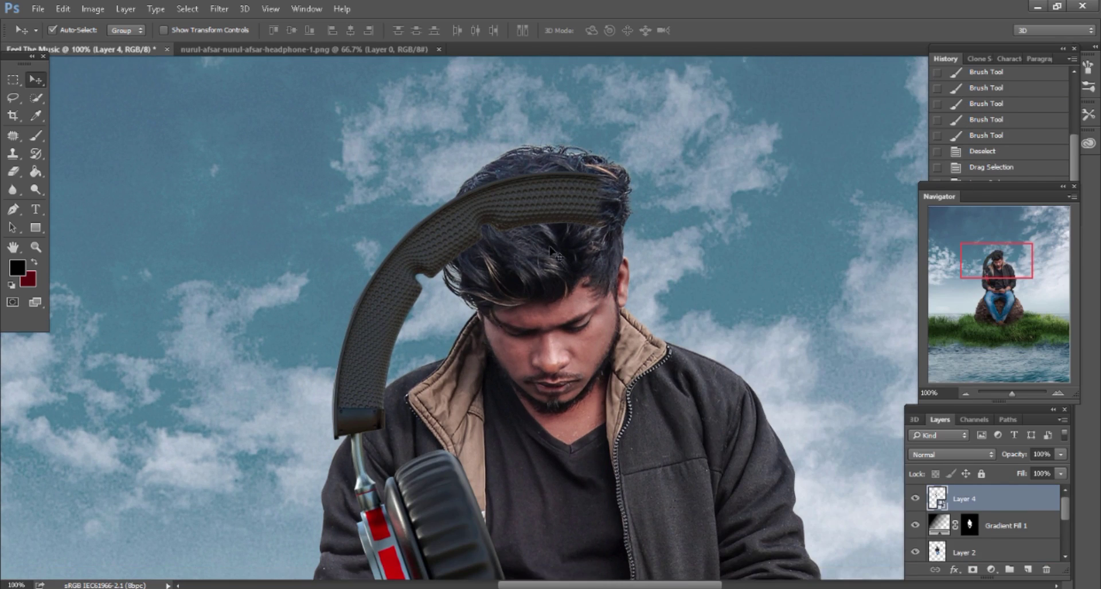
scroll(550, 252, down, 2)
scroll(550, 252, down, 1)
Apply a Camera Raw filter: Clarity +42, Blacks -21, Shadows +38, Yellows/Greens saturation -100.
click(214, 12)
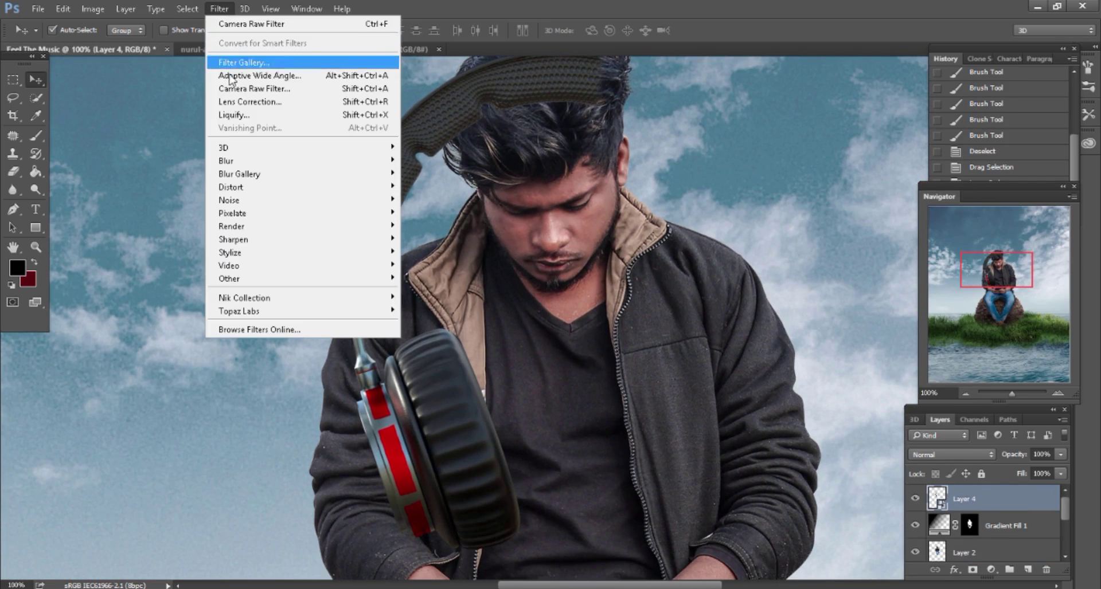
click(240, 87)
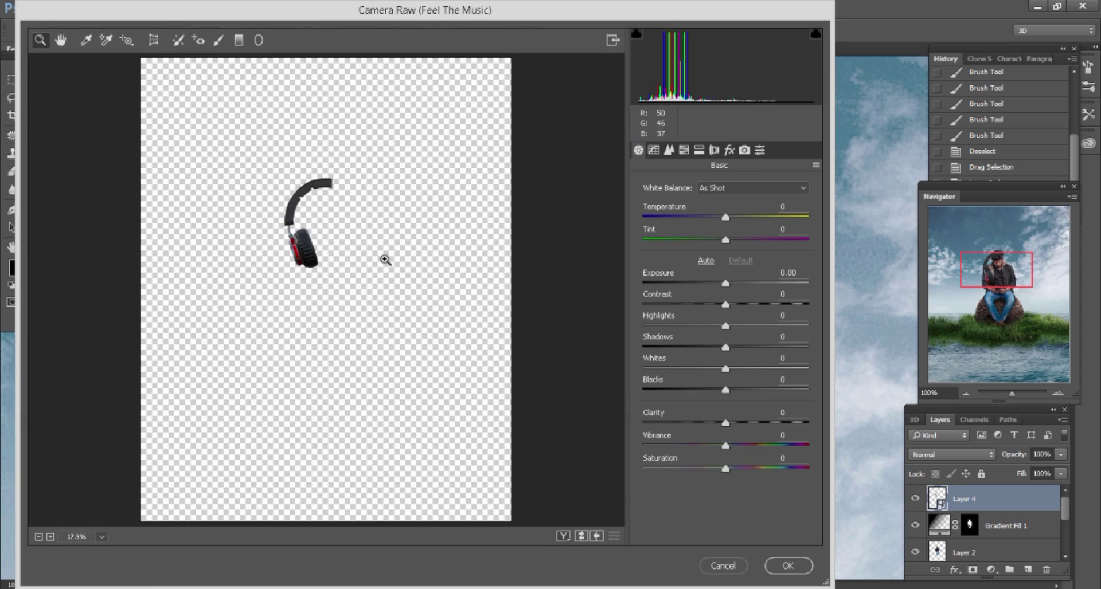
drag(362, 287, 363, 288)
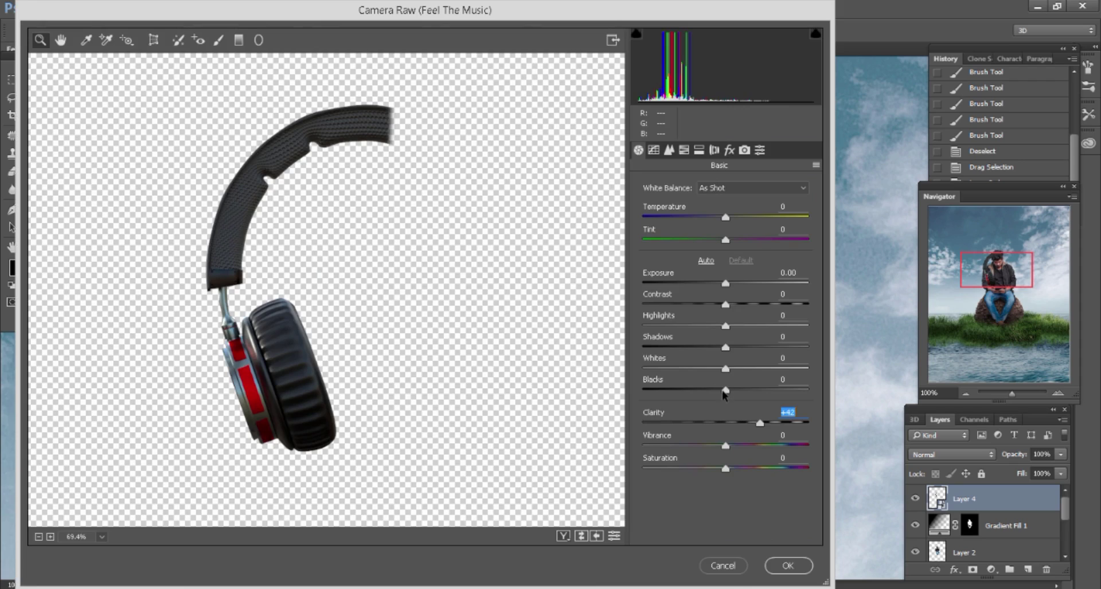
drag(724, 391, 706, 392)
drag(735, 347, 756, 347)
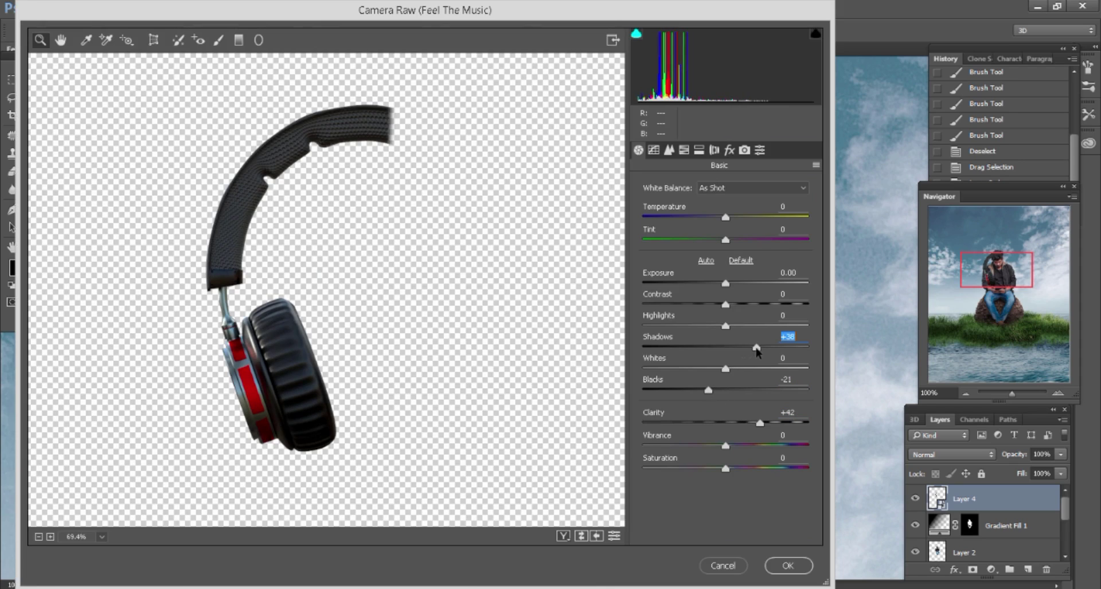
click(683, 150)
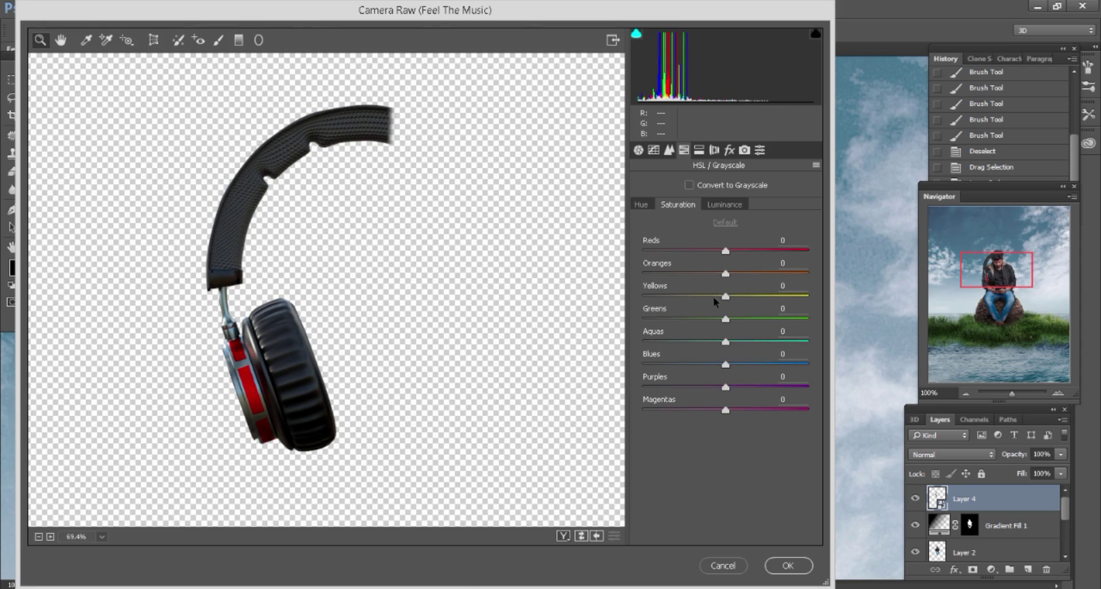
drag(713, 297, 624, 295)
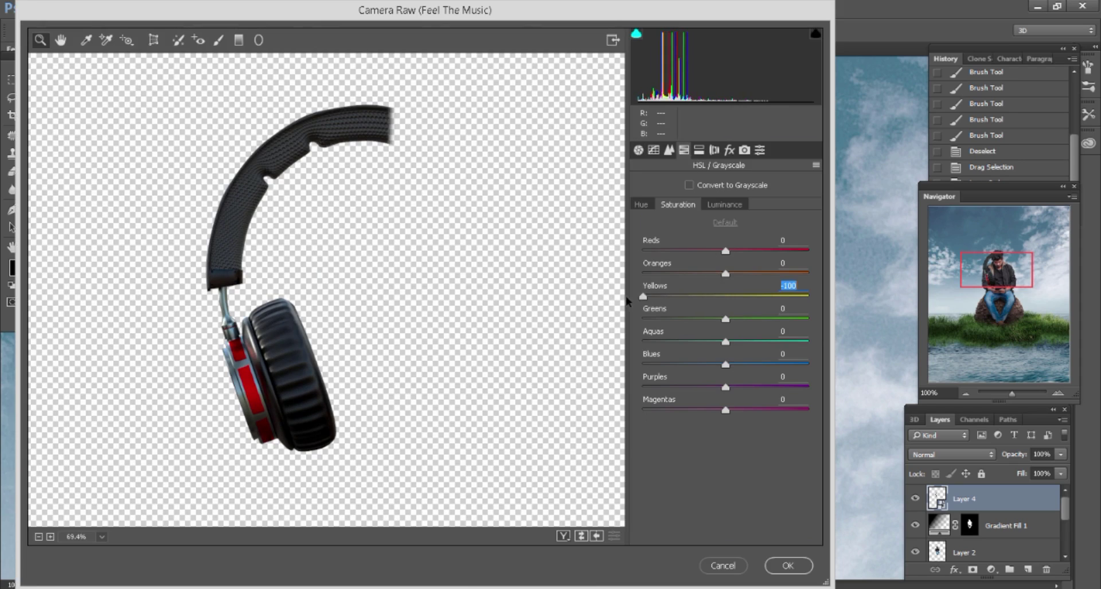
click(784, 566)
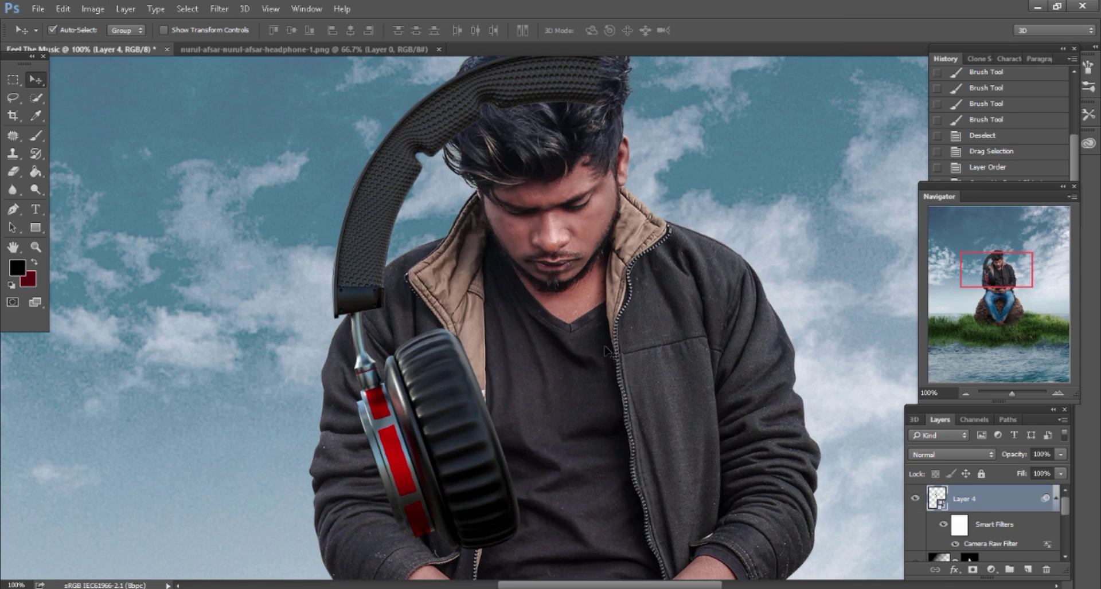
Free Transform the headphones and scale them to 37% width and height.
scroll(229, 286, up, 1)
click(63, 9)
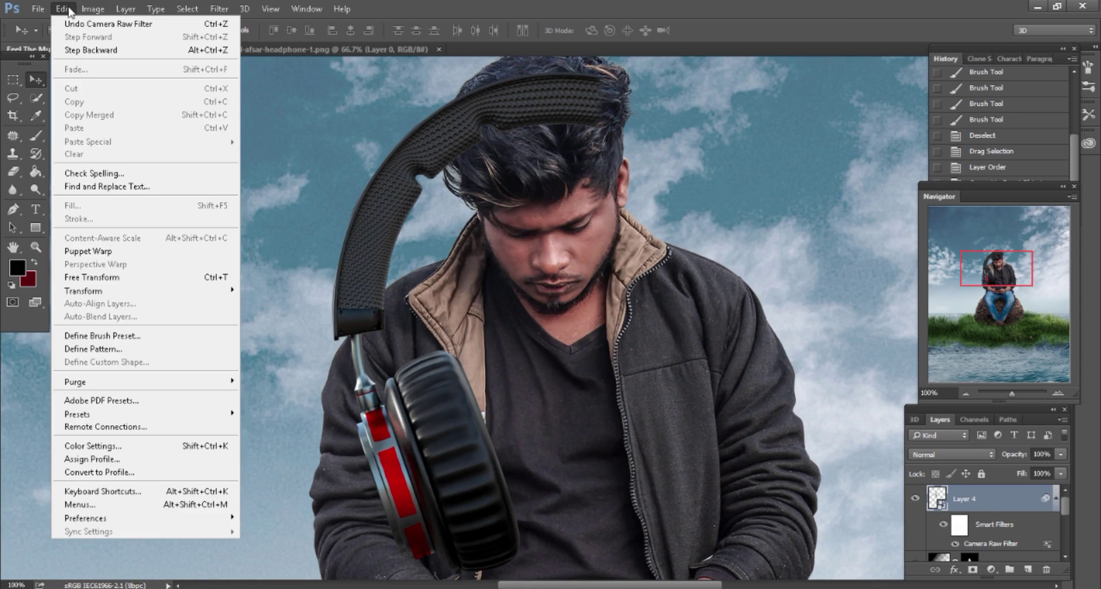
click(103, 278)
drag(265, 35, 228, 38)
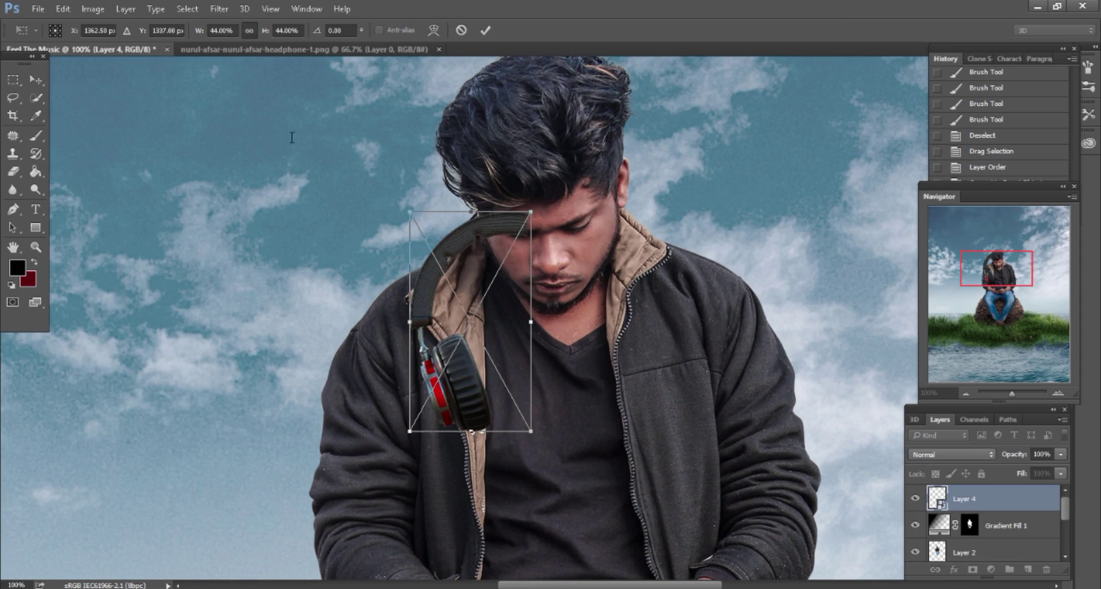
scroll(529, 317, up, 2)
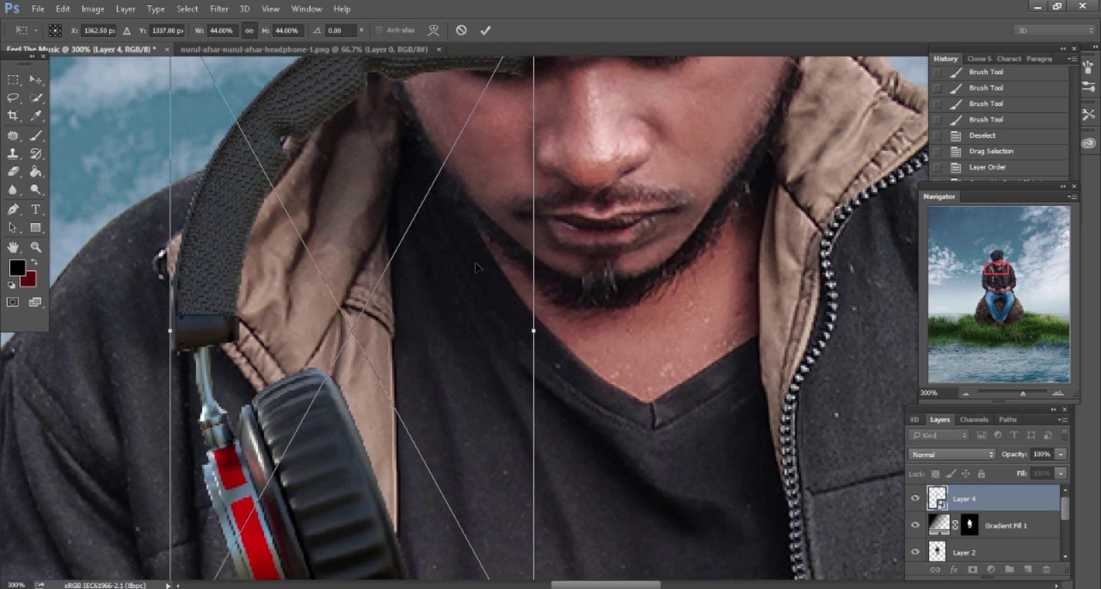
scroll(476, 267, down, 1)
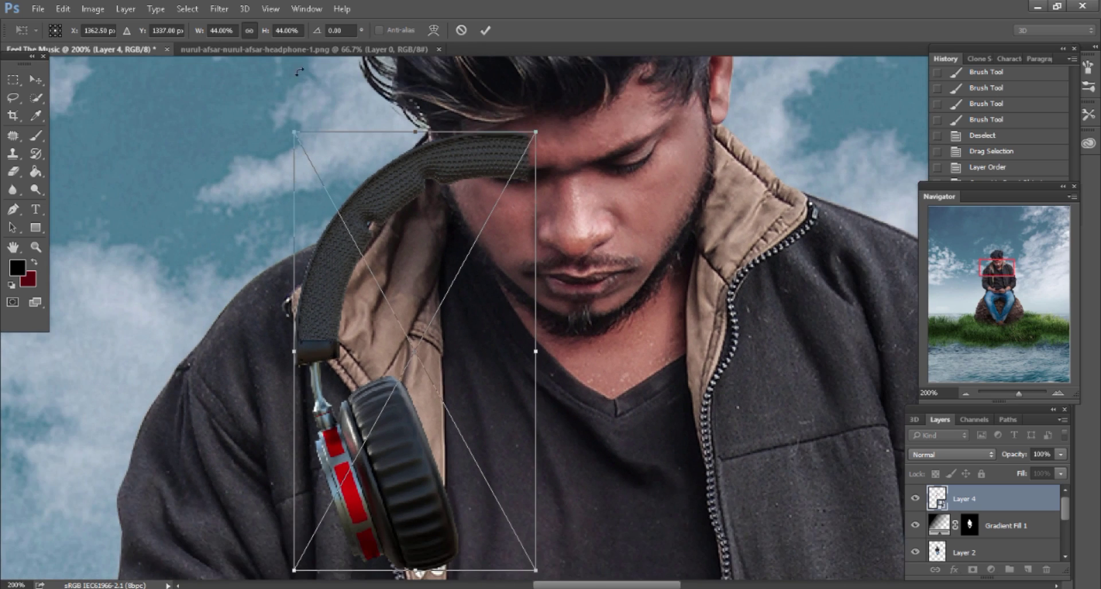
text(37)
key(Return)
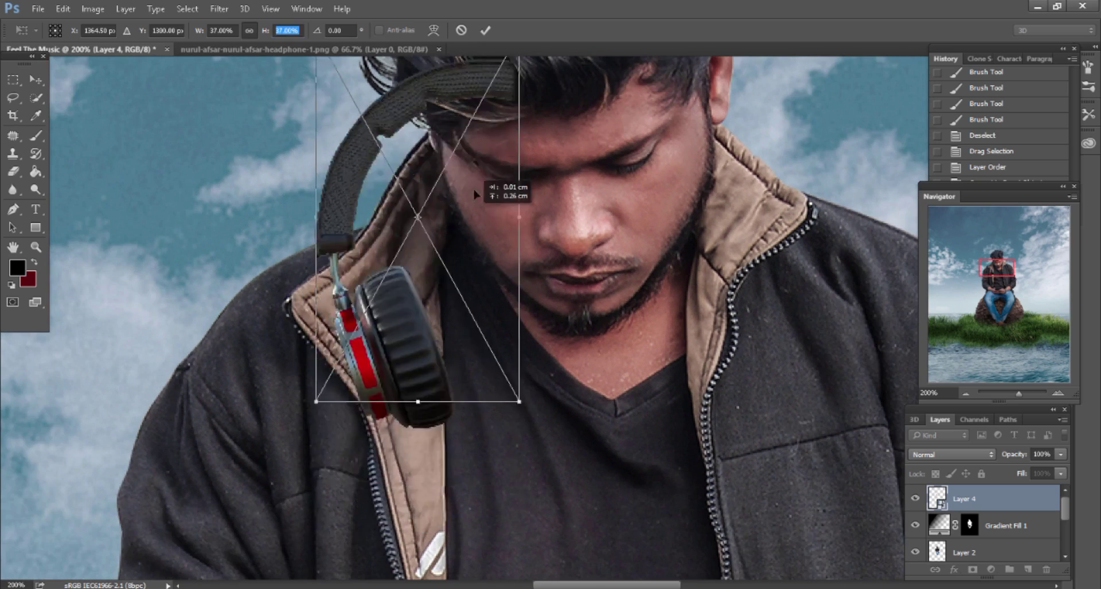
Move the headphones over the man's ear and rotate them about 0.97°.
drag(473, 351, 478, 207)
scroll(496, 325, up, 5)
drag(496, 326, 494, 190)
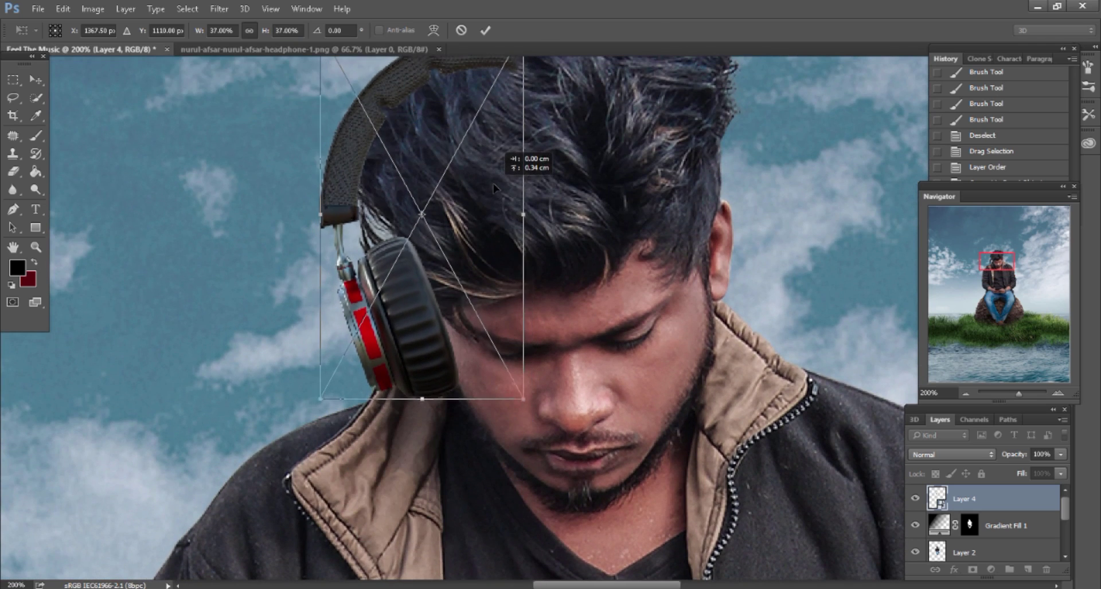
scroll(547, 219, up, 2)
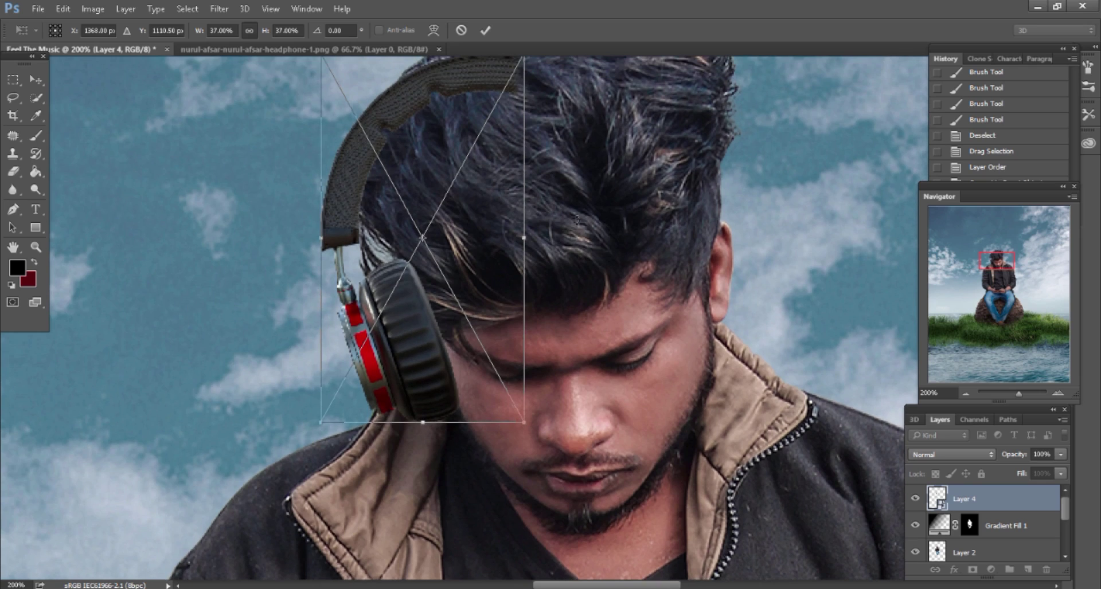
scroll(577, 220, up, 1)
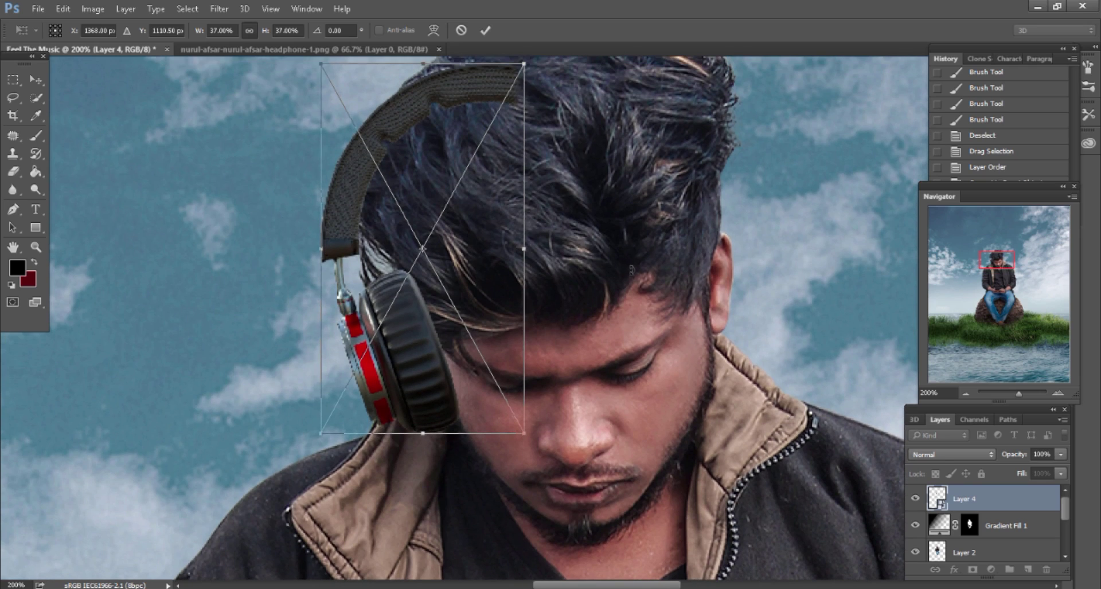
scroll(479, 284, up, 3)
drag(479, 282, 481, 279)
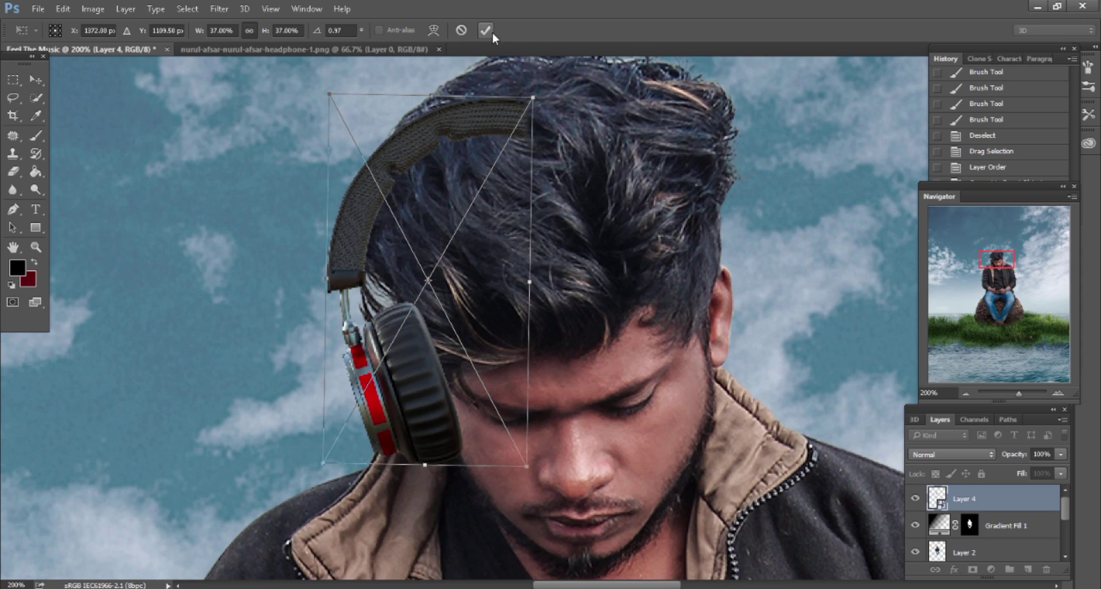
Commit the headphone transform, duplicate Layer 4, and hide the copy.
key(Return)
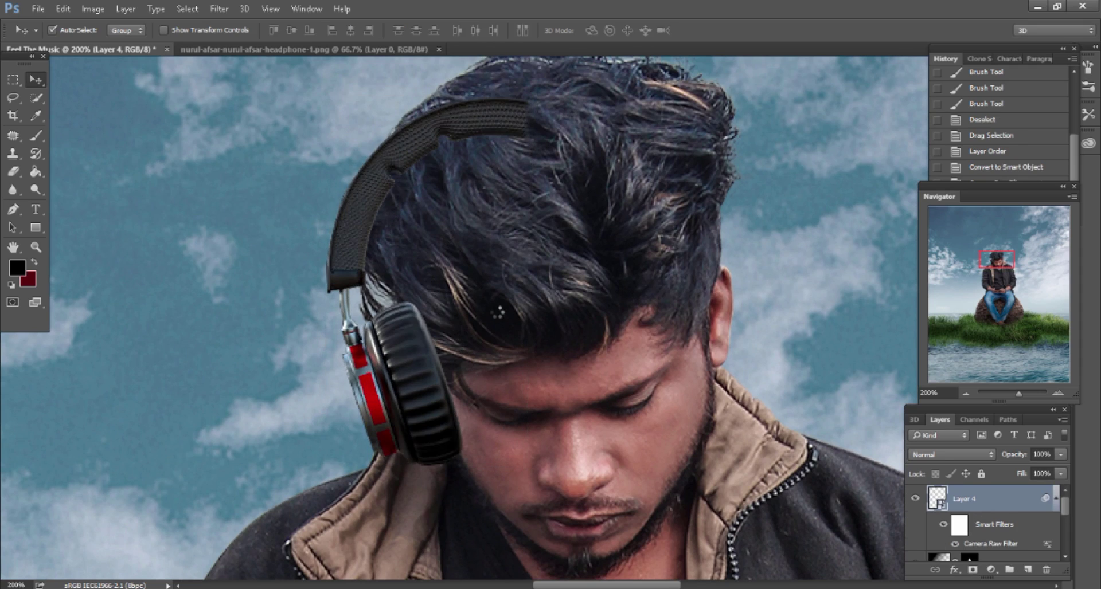
scroll(498, 313, down, 3)
scroll(498, 315, down, 2)
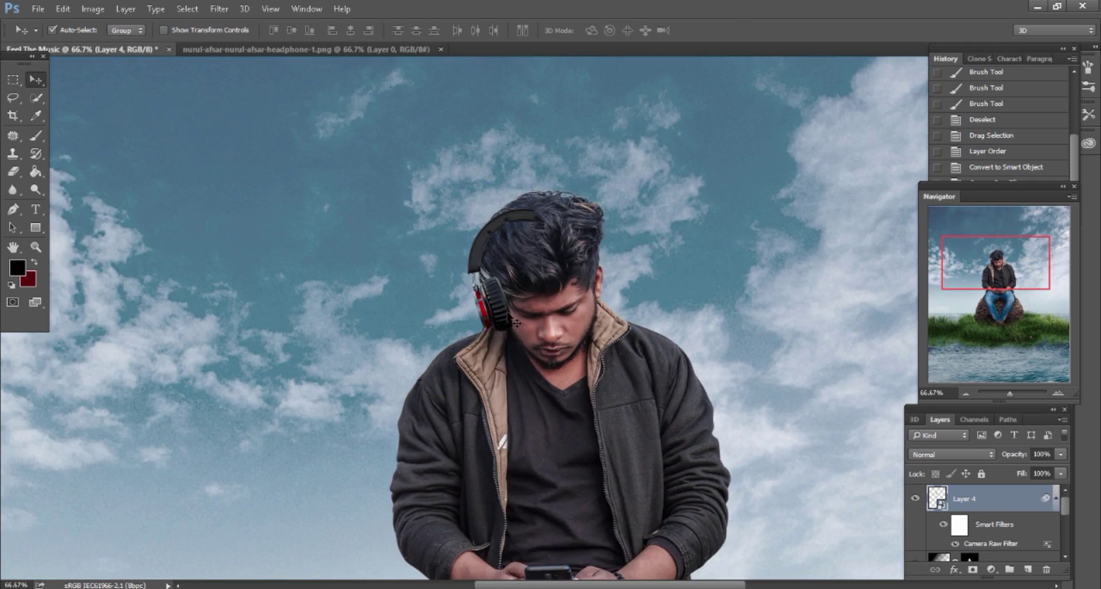
scroll(551, 332, up, 3)
scroll(624, 347, up, 1)
scroll(625, 347, up, 2)
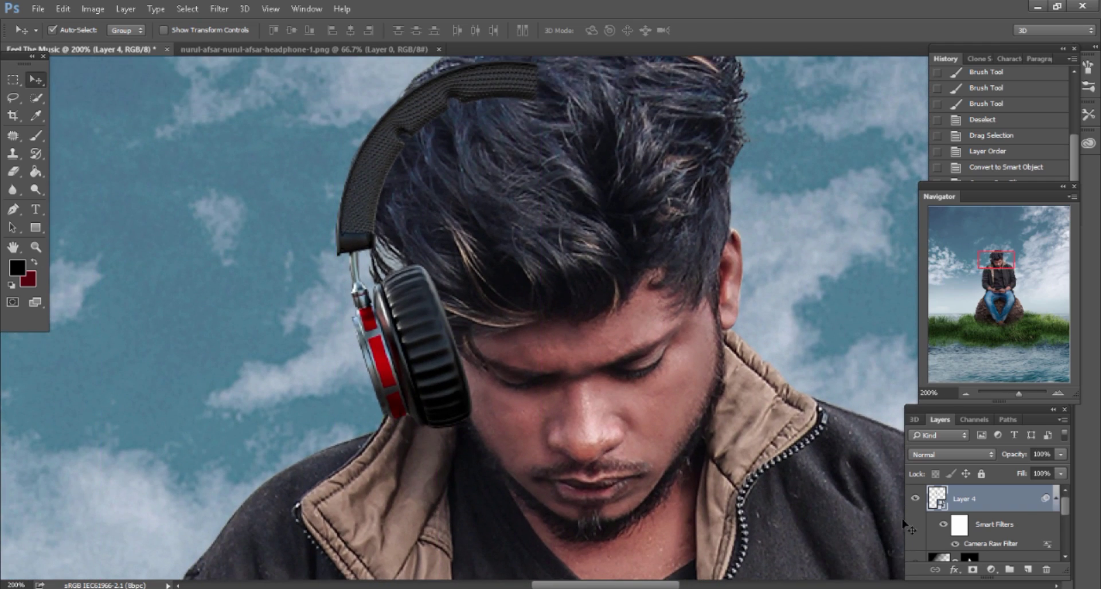
drag(1021, 502, 1027, 569)
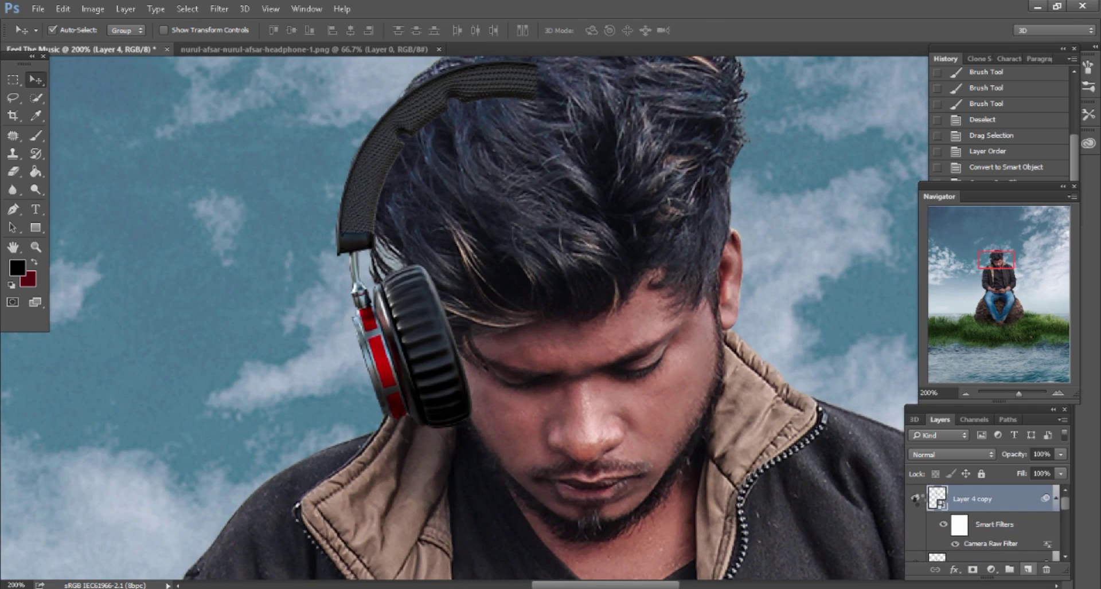
click(915, 498)
Add a white layer mask to the original Layer 4 and set brush opacity to 100%.
scroll(997, 539, down, 1)
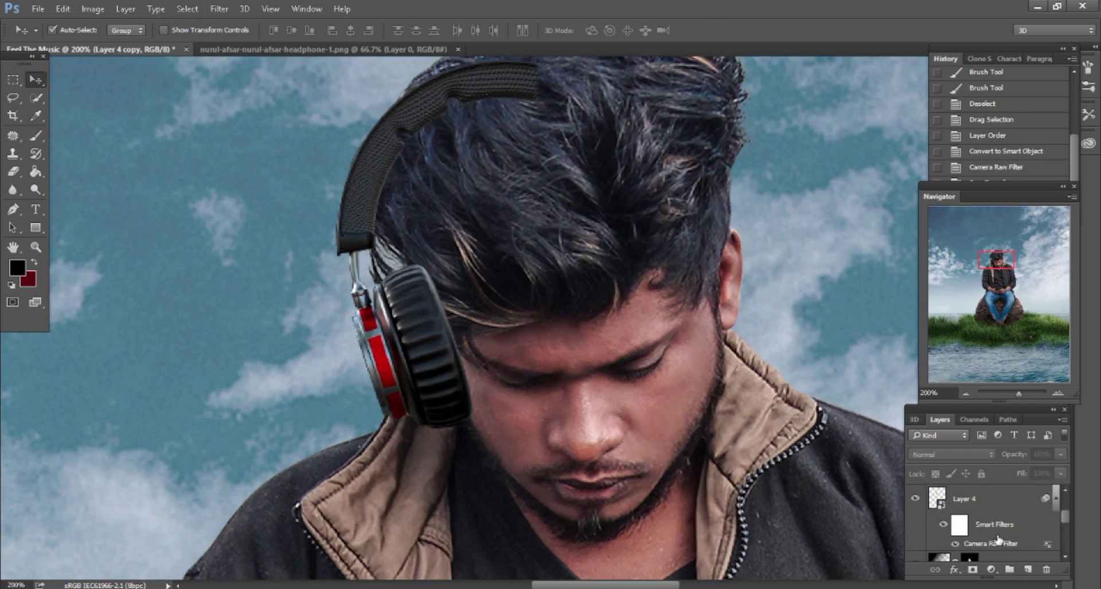
click(998, 505)
click(916, 498)
click(915, 499)
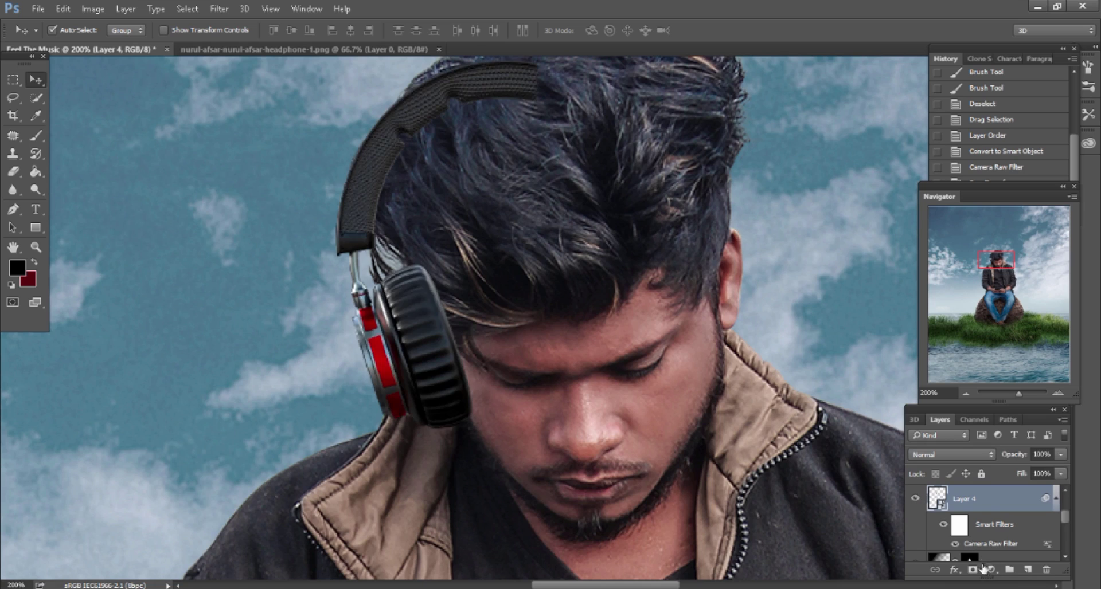
click(978, 568)
click(32, 138)
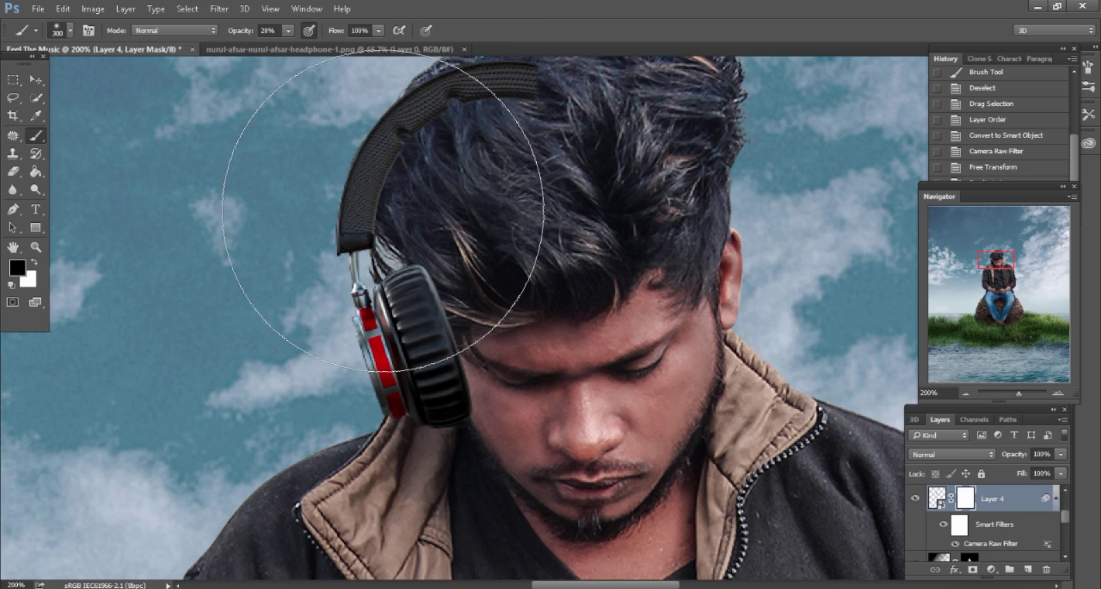
scroll(381, 209, up, 2)
click(289, 33)
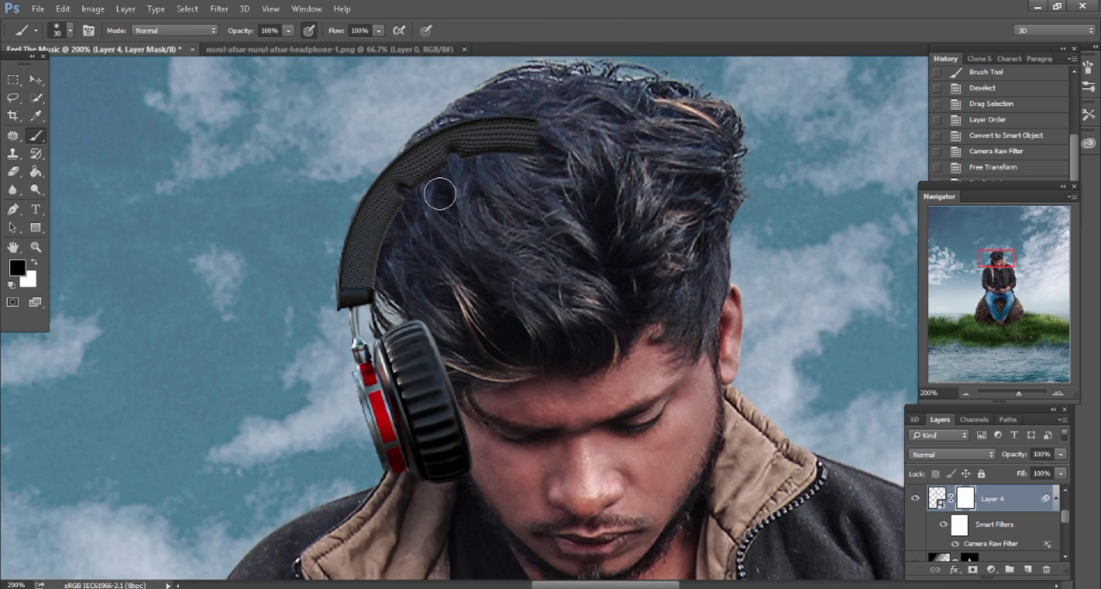
Paint black on the mask so the headband tucks behind the man's hair.
key(bracketleft)
drag(433, 178, 541, 138)
key(bracketright)
drag(433, 223, 394, 172)
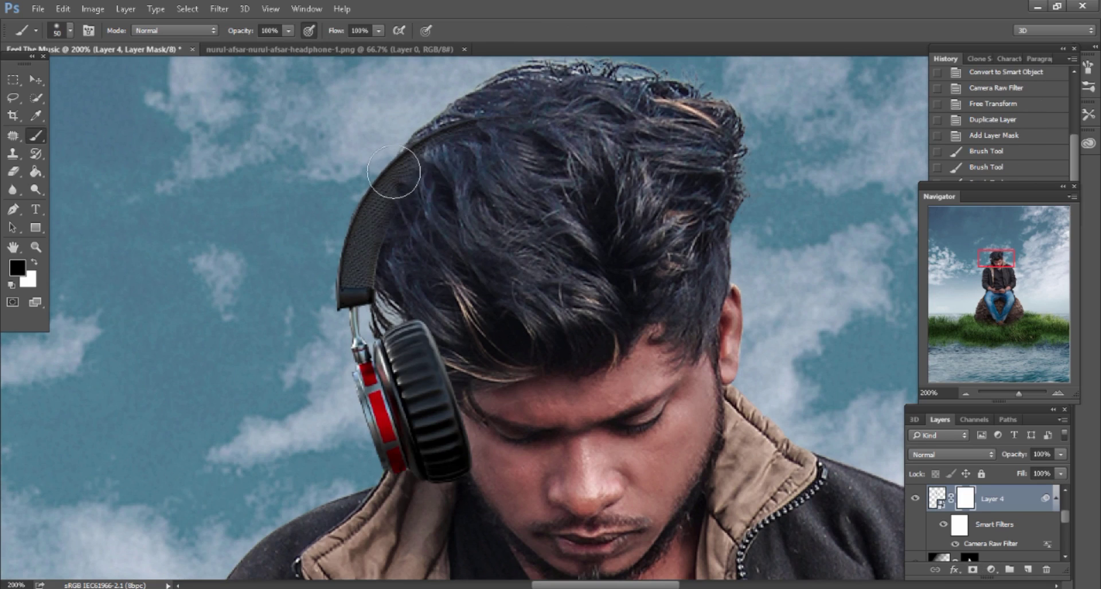
scroll(411, 209, up, 1)
key(bracketleft)
scroll(487, 315, down, 3)
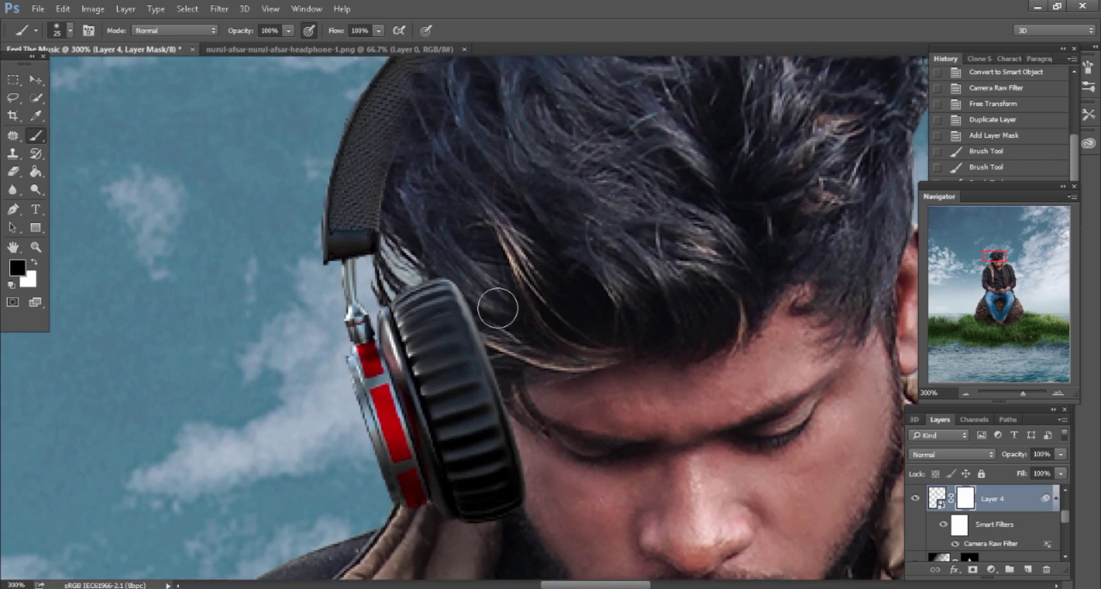
scroll(500, 305, down, 1)
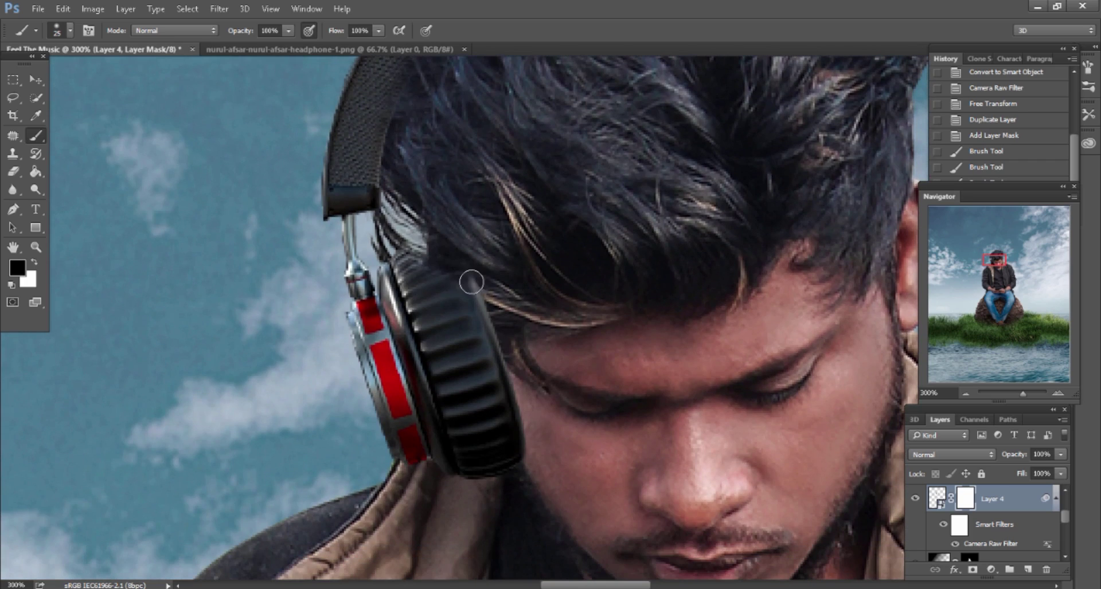
drag(472, 282, 493, 295)
key(bracketleft)
key(bracketleft)
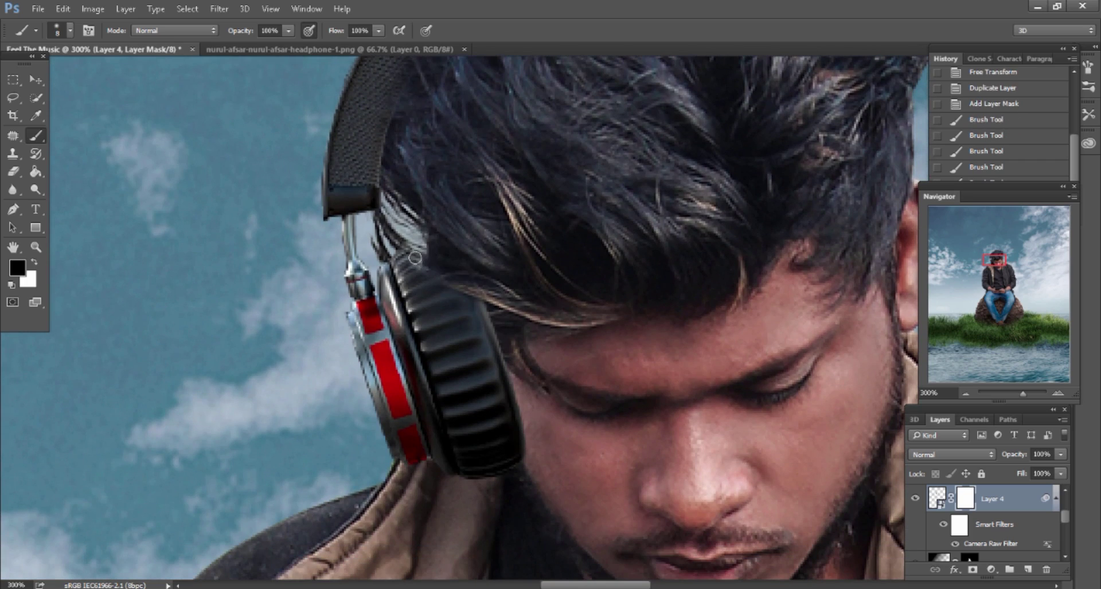
scroll(489, 298, down, 2)
scroll(489, 298, down, 2)
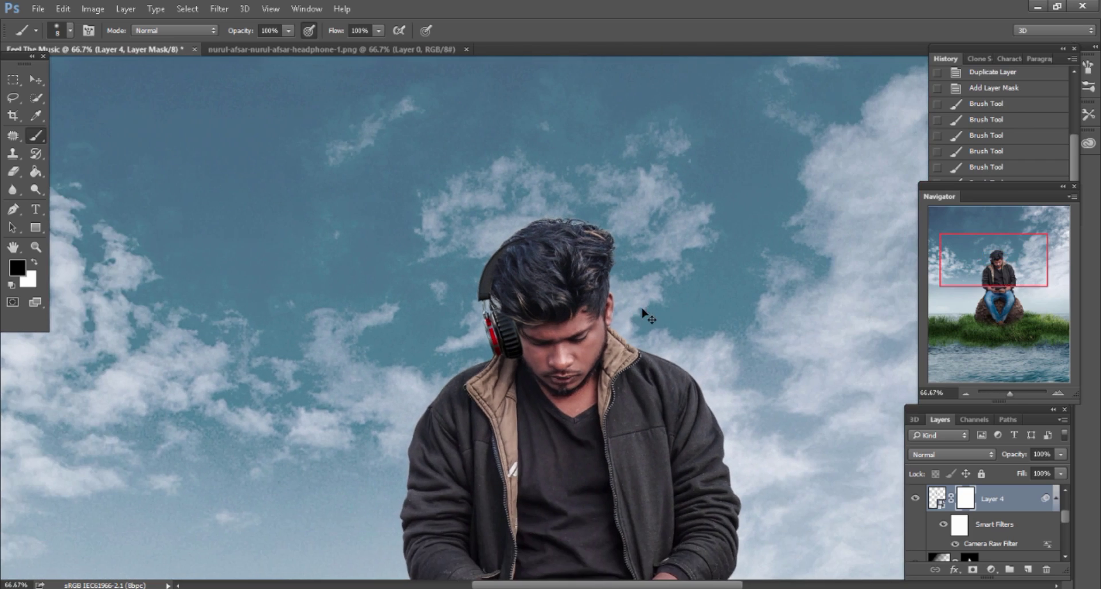
Flip the Layer 4 copy headphones horizontally and move them to the right onto the head.
scroll(974, 504, up, 1)
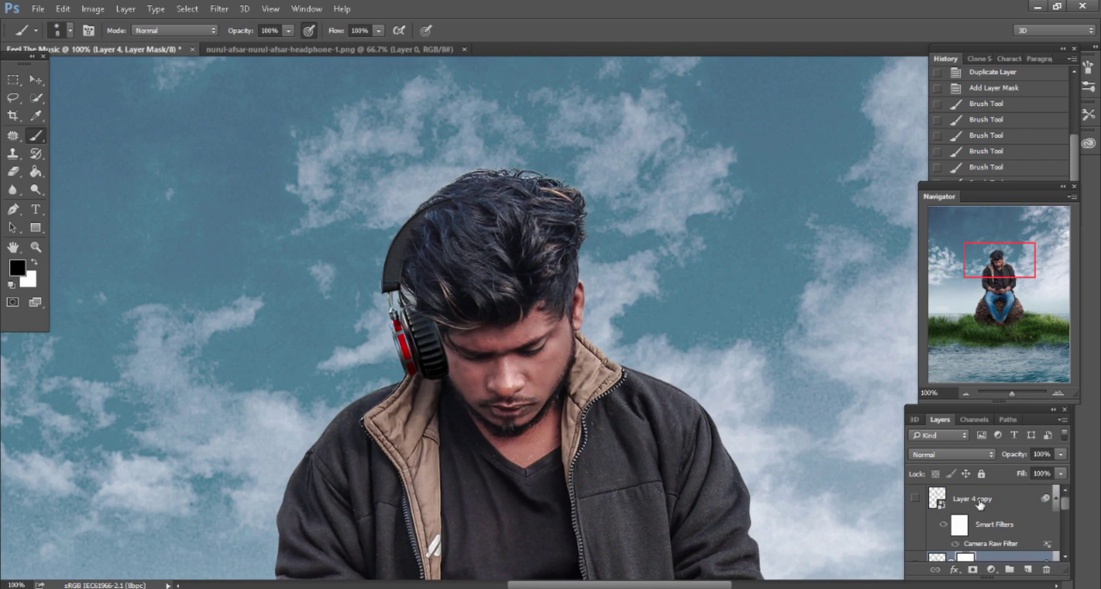
click(932, 503)
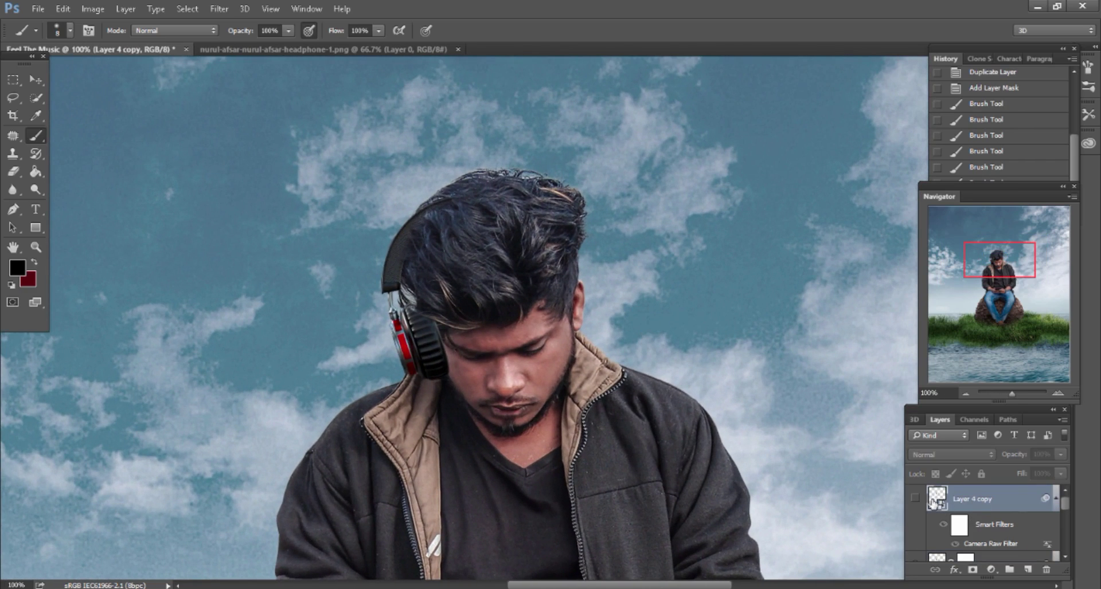
click(38, 80)
click(63, 8)
click(97, 278)
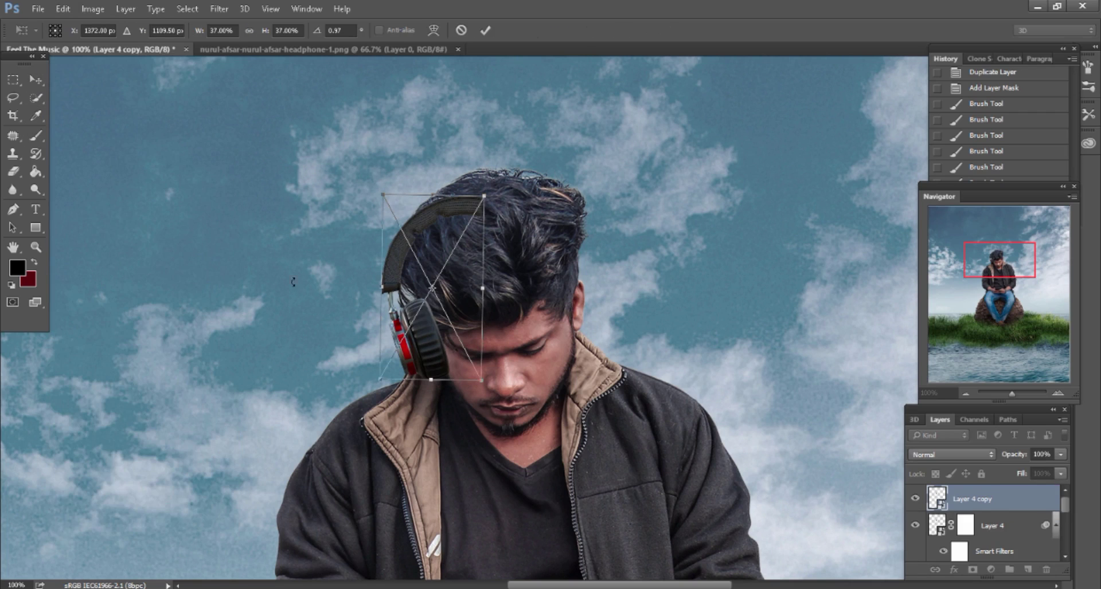
right_click(436, 246)
click(476, 436)
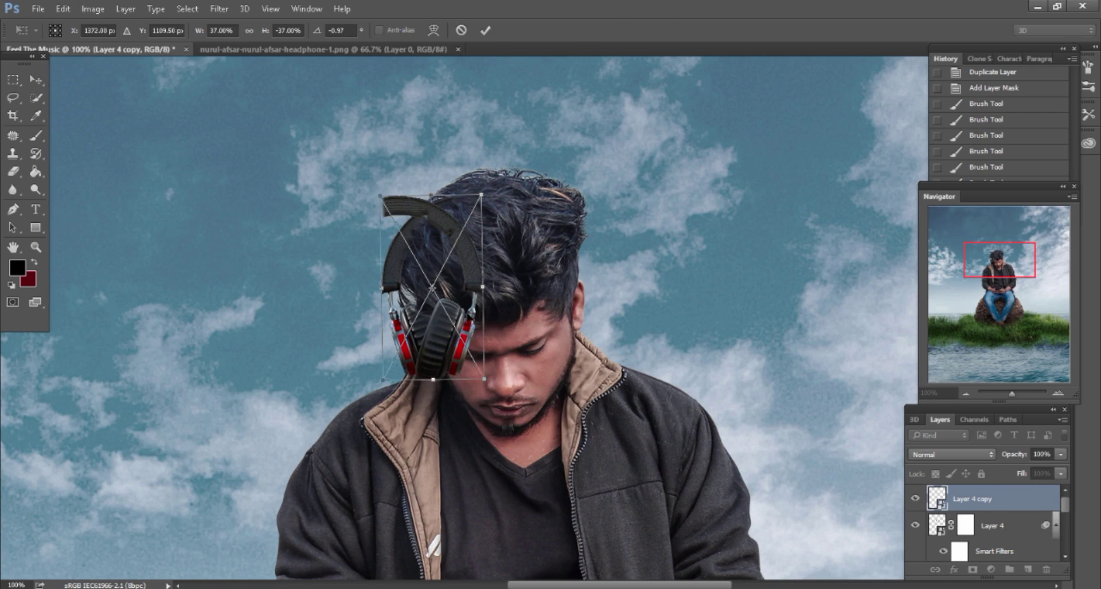
drag(503, 285, 591, 268)
key(ctrl+plus)
Rotate the headphones copy to about -29°, nudge it into place, and commit the transform.
drag(705, 359, 707, 301)
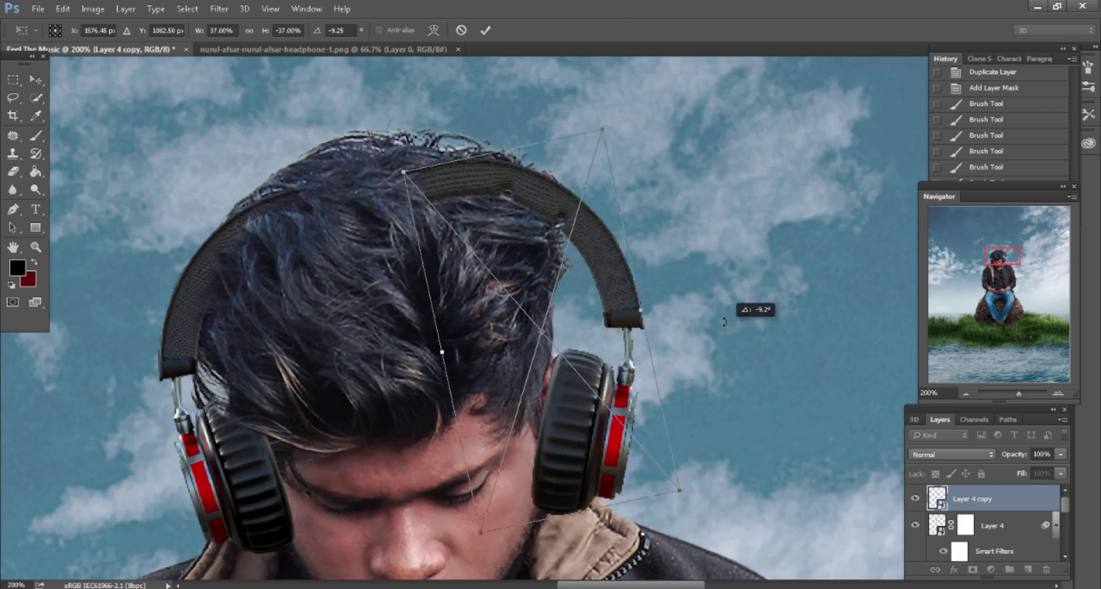
scroll(707, 301, down, 3)
drag(637, 297, 621, 294)
scroll(621, 294, left, 2)
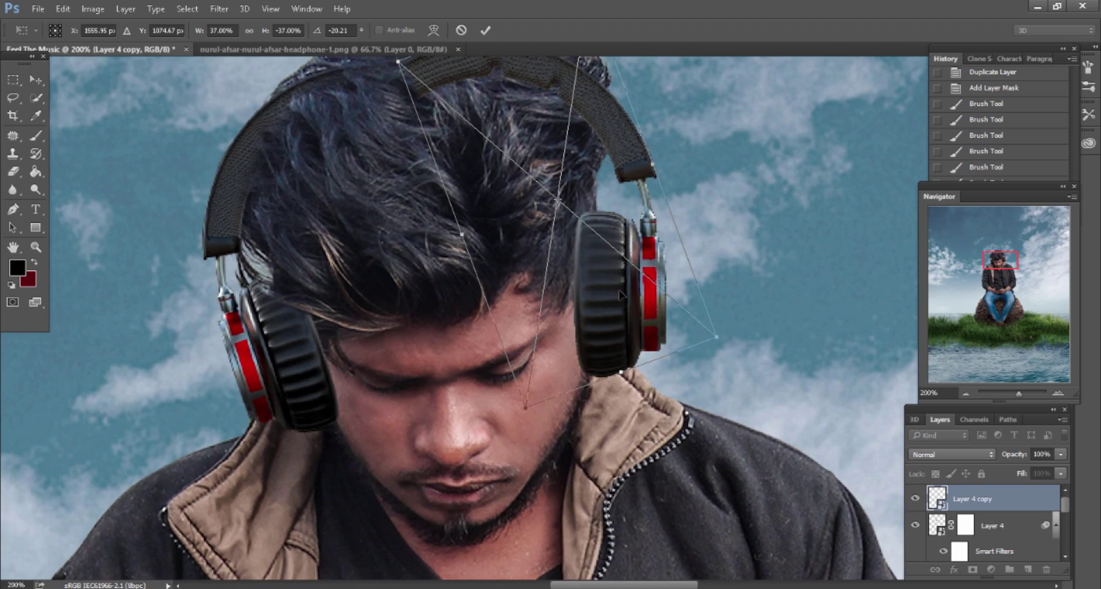
scroll(621, 294, down, 2)
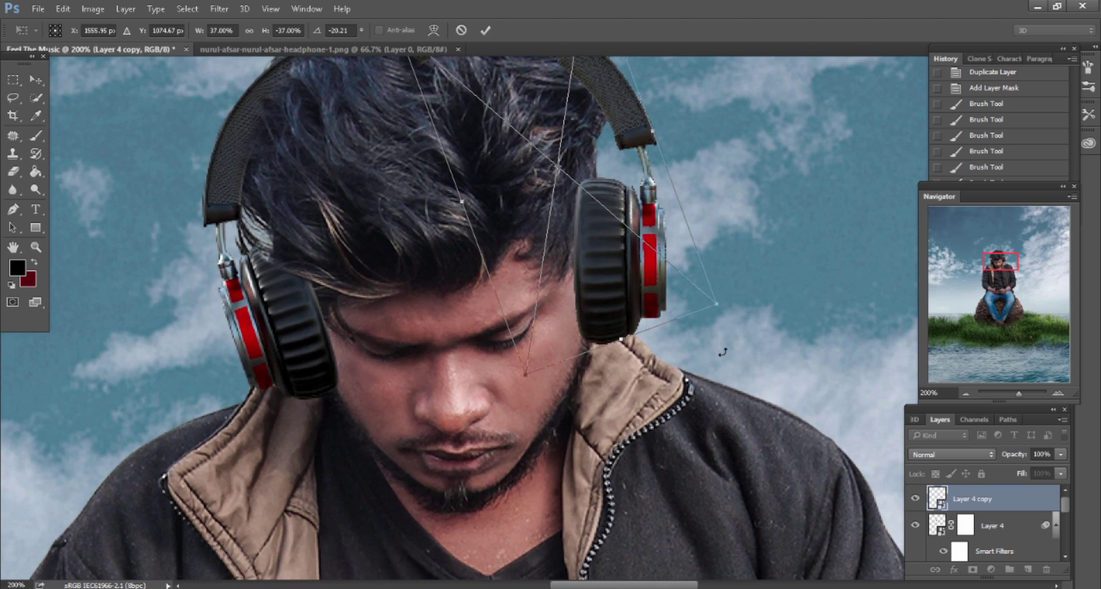
drag(722, 352, 761, 321)
drag(620, 262, 599, 264)
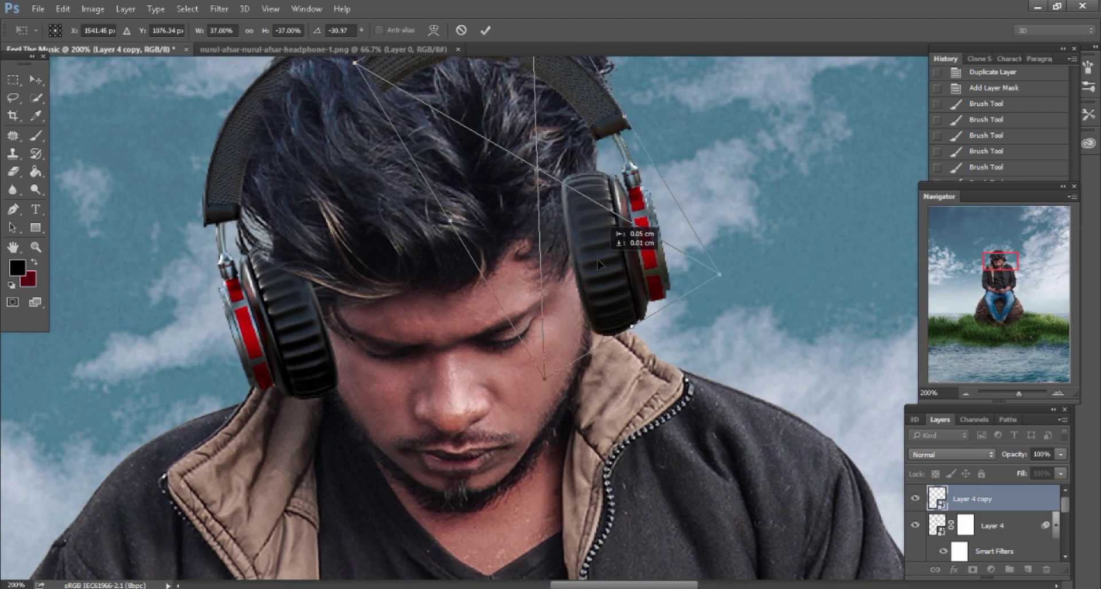
drag(727, 324, 723, 331)
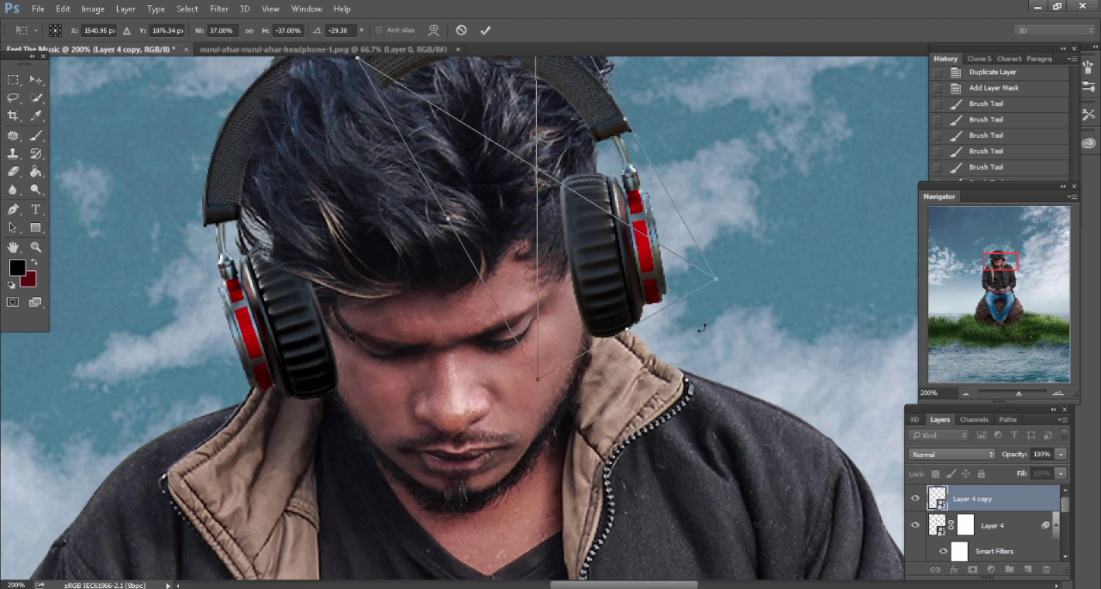
scroll(631, 229, up, 3)
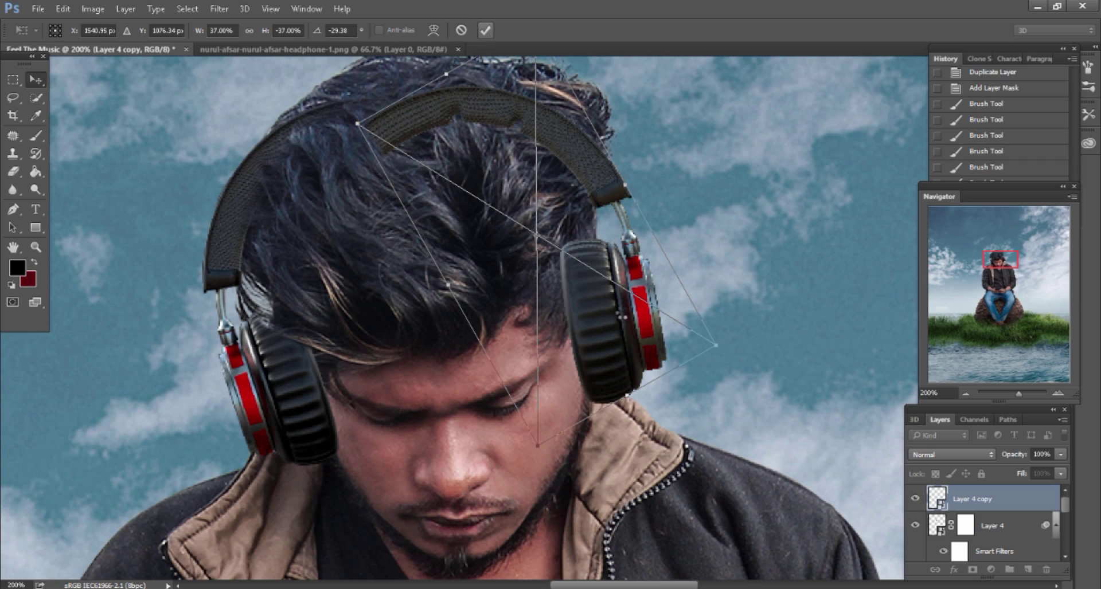
key(Return)
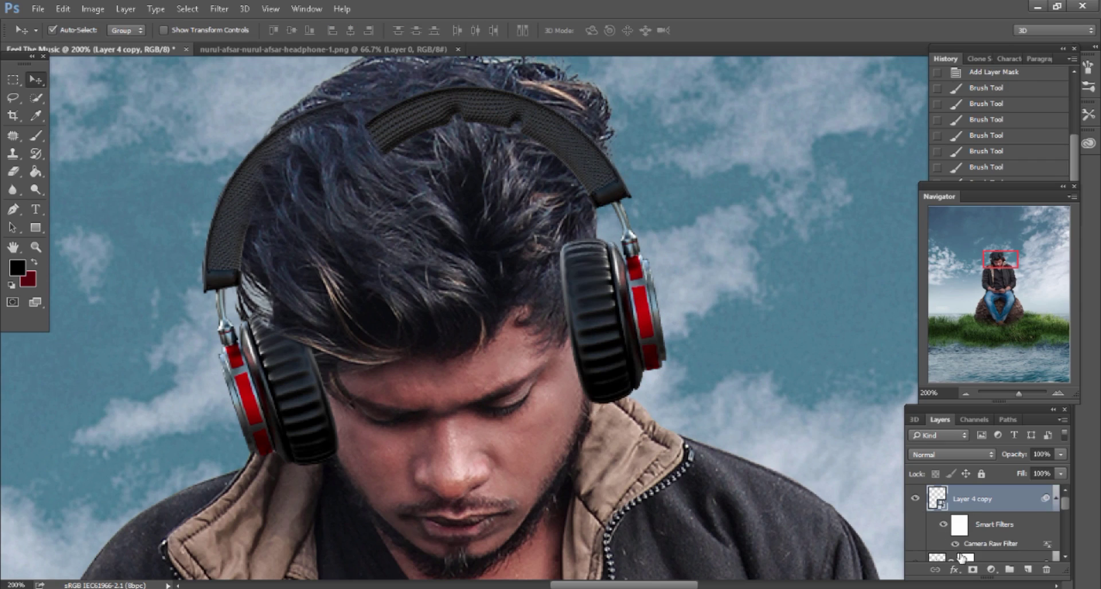
Add a layer mask to Layer 4 copy and paint out the headband where hair overlaps.
click(972, 570)
key(b)
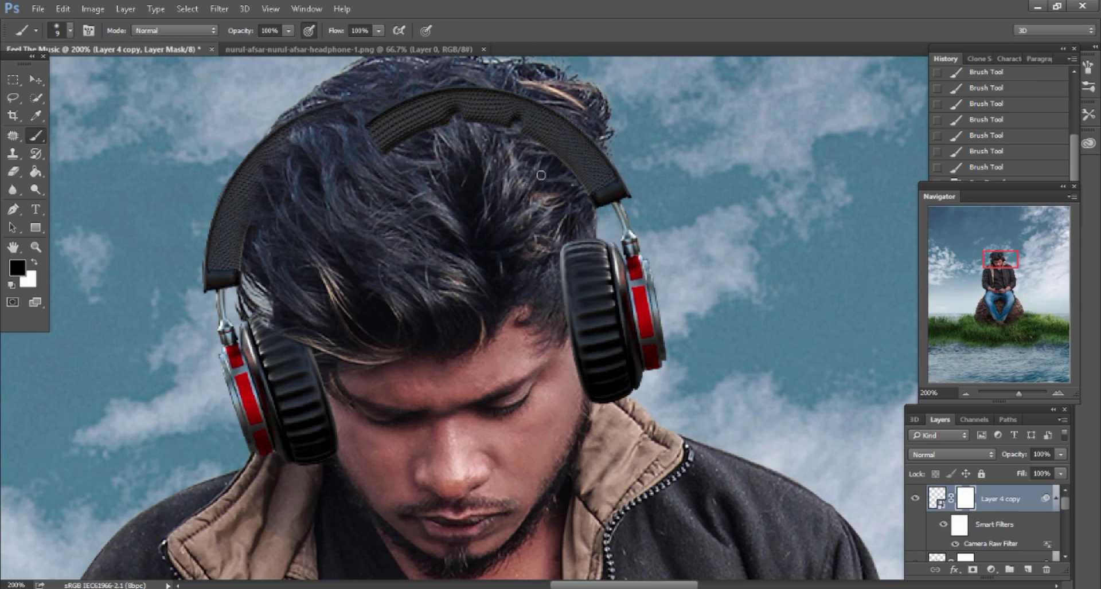
key(bracketleft)
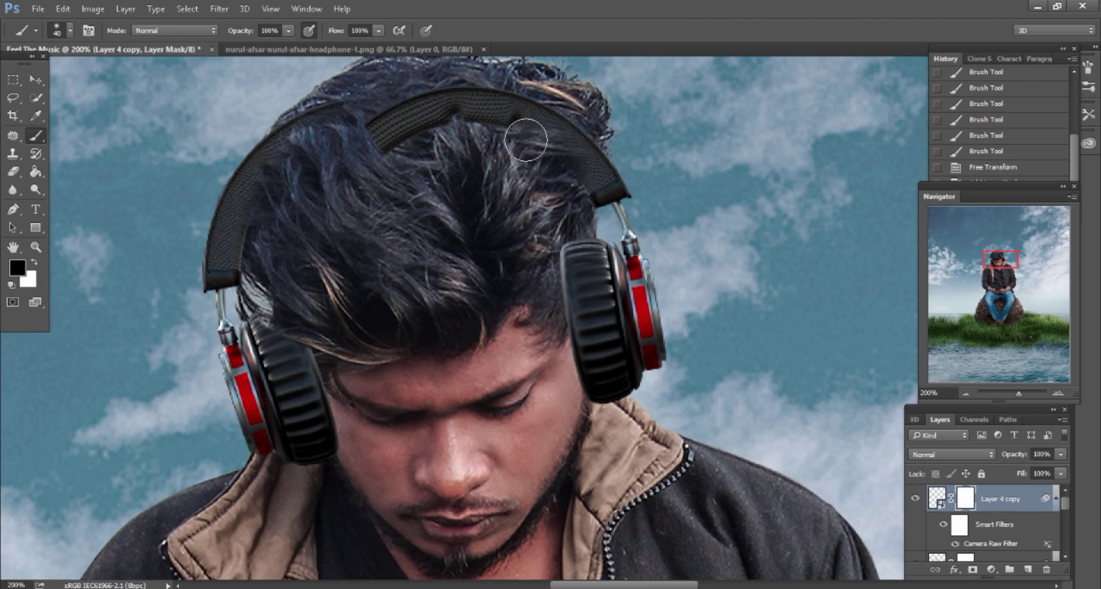
mouse_move(530, 132)
mouse_down()
mouse_move(459, 118)
mouse_move(384, 128)
mouse_up()
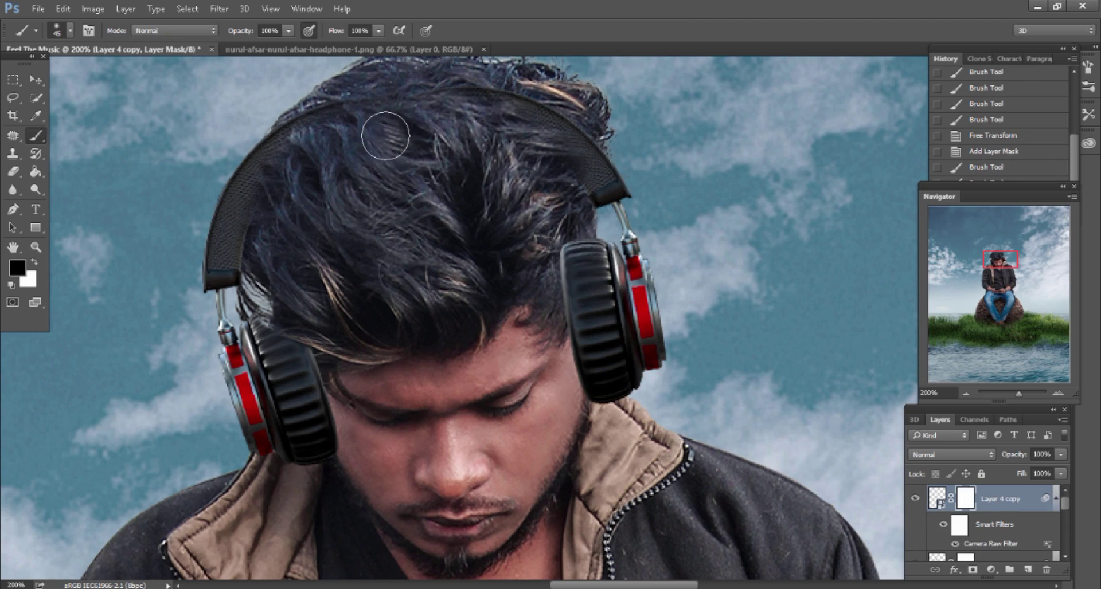
key(bracketright)
key(bracketleft)
key(bracketleft)
Paint the mask so hair shows over the right earcup and above the headband.
scroll(544, 221, down, 2)
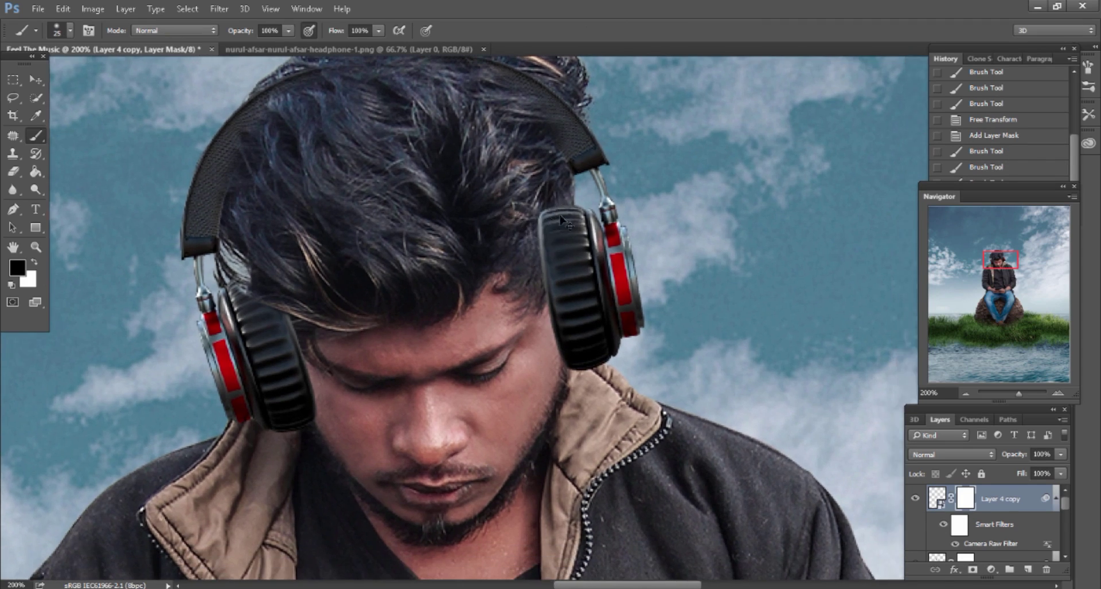
drag(534, 204, 521, 245)
mouse_move(558, 195)
mouse_down()
mouse_move(540, 237)
mouse_move(558, 202)
mouse_up()
key(bracketright)
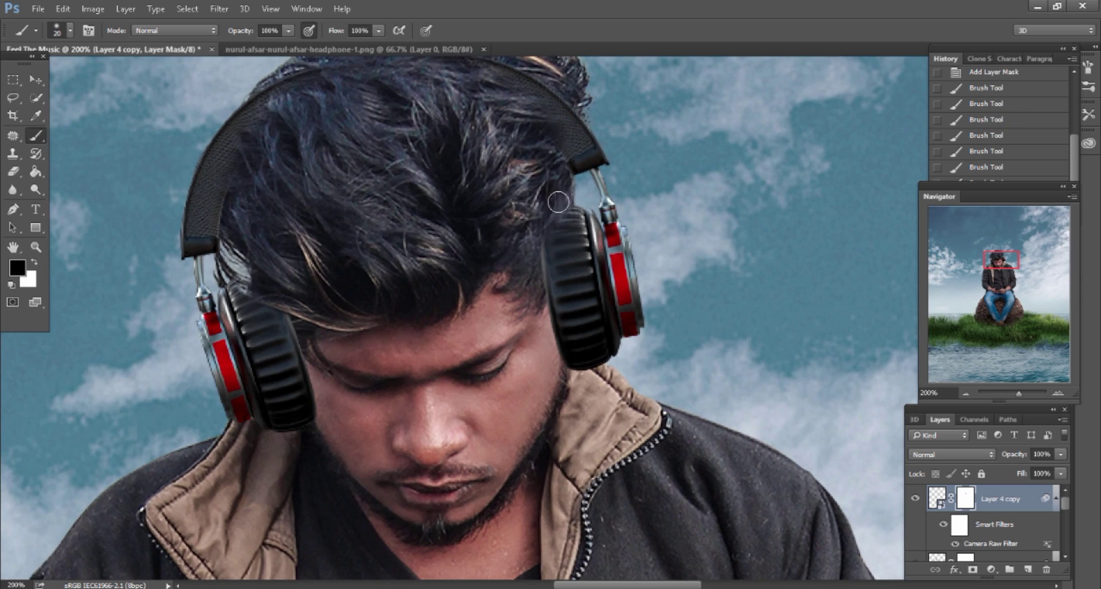
drag(534, 308, 527, 223)
scroll(558, 208, down, 1)
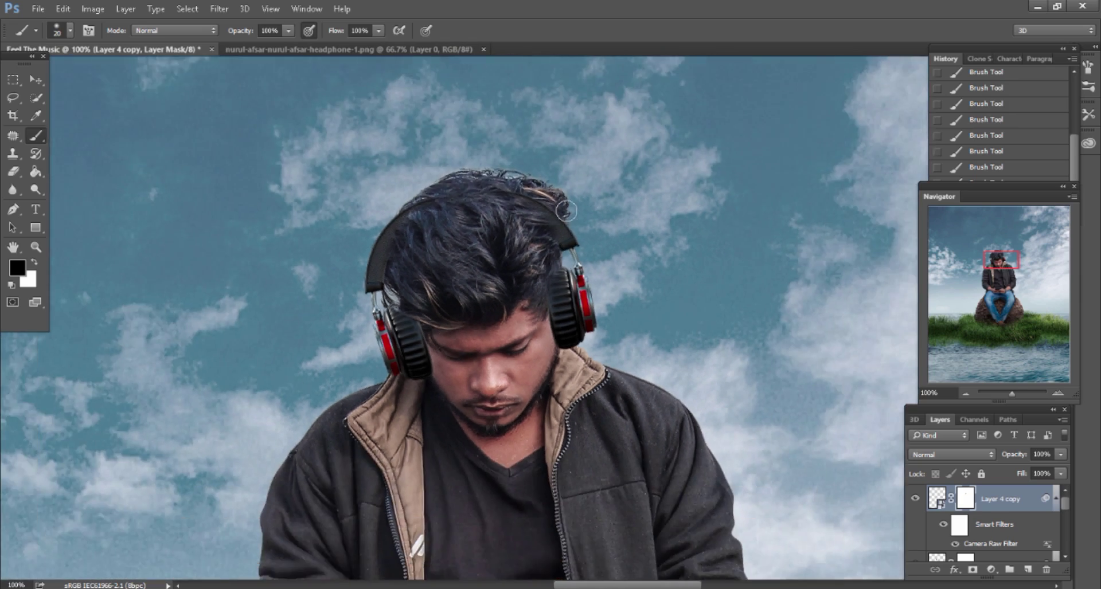
scroll(568, 258, down, 1)
scroll(593, 306, down, 1)
scroll(597, 312, up, 1)
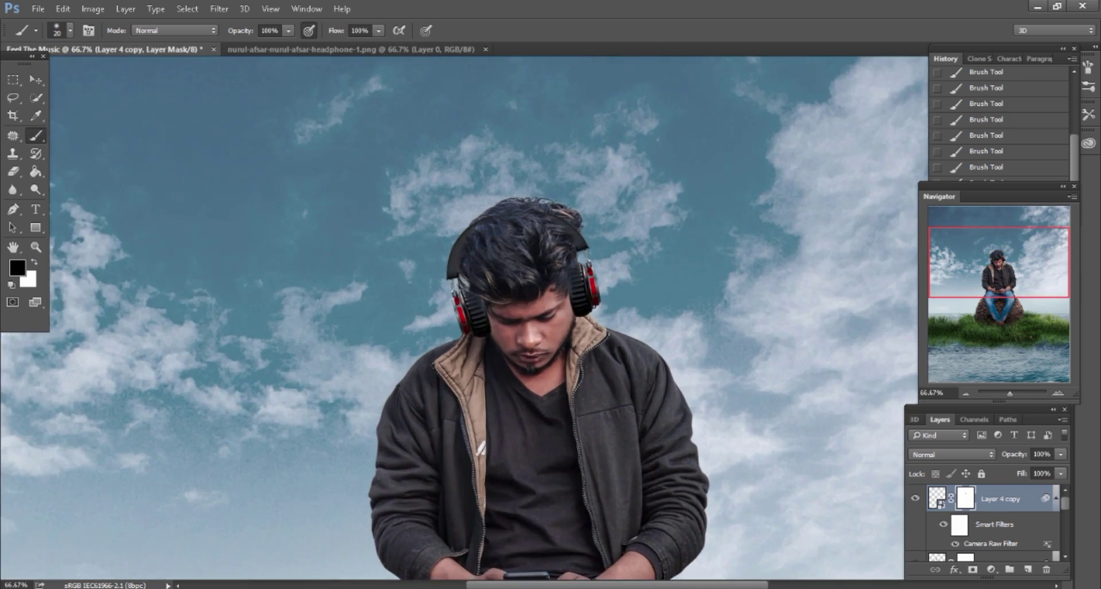
scroll(616, 344, up, 1)
scroll(640, 378, up, 1)
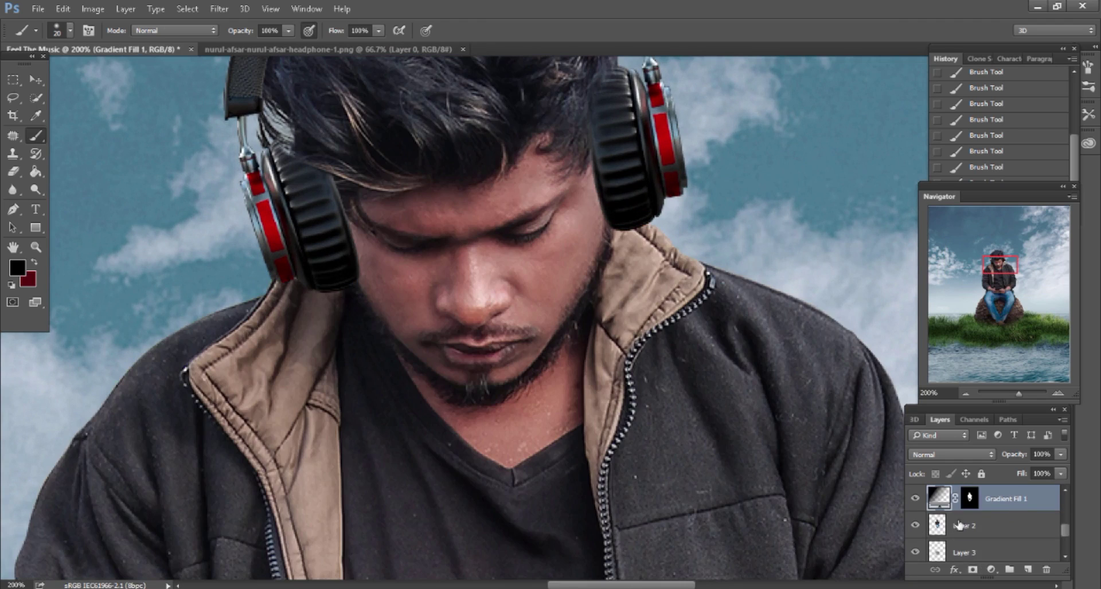
Add a new empty layer above Layer 2 and set the brush opacity to about 26%.
click(986, 527)
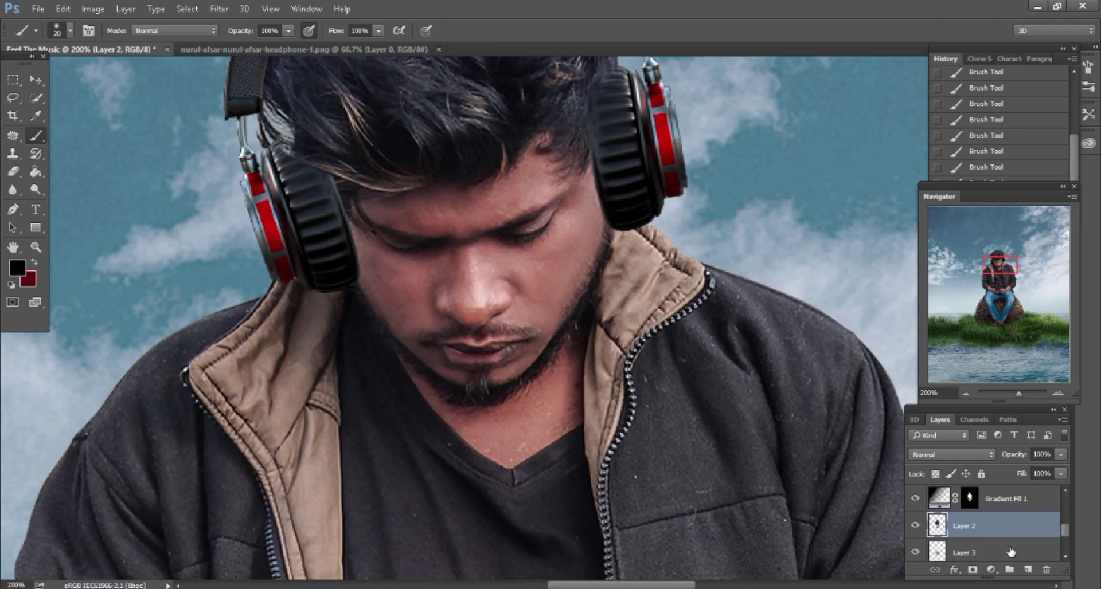
click(1027, 571)
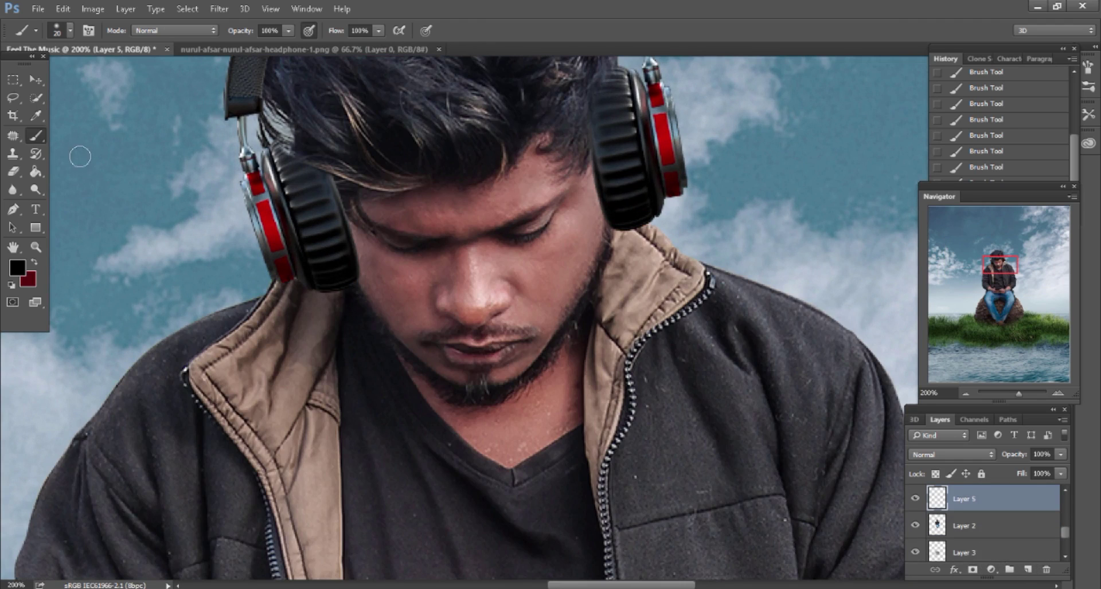
scroll(80, 156, up, 2)
right_click(303, 185)
click(245, 33)
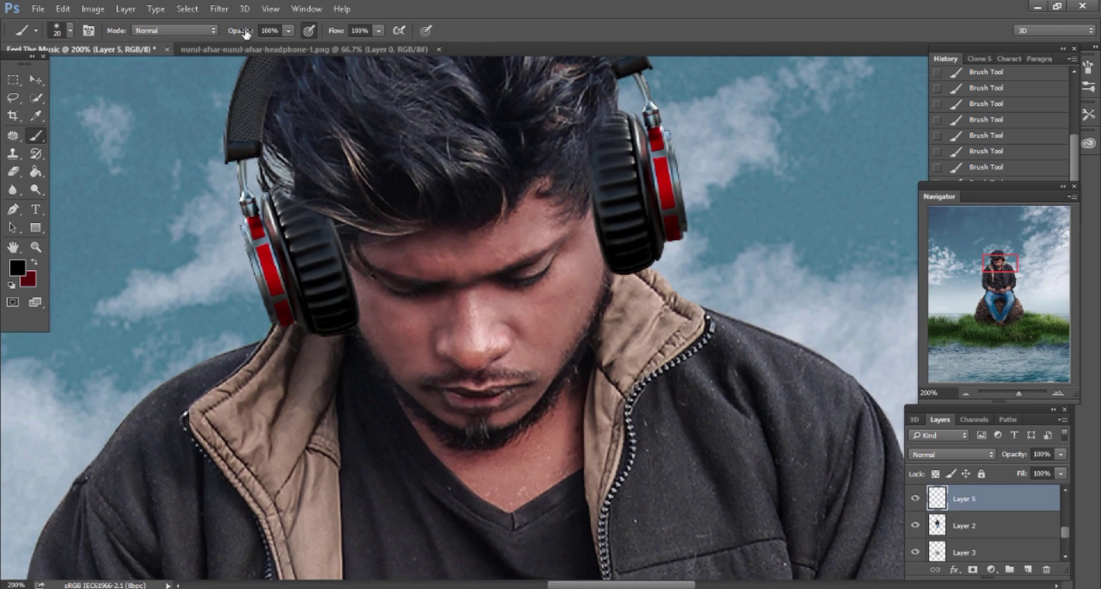
Paint a soft black shadow along the left headphone edge against the face.
key(ctrl+plus)
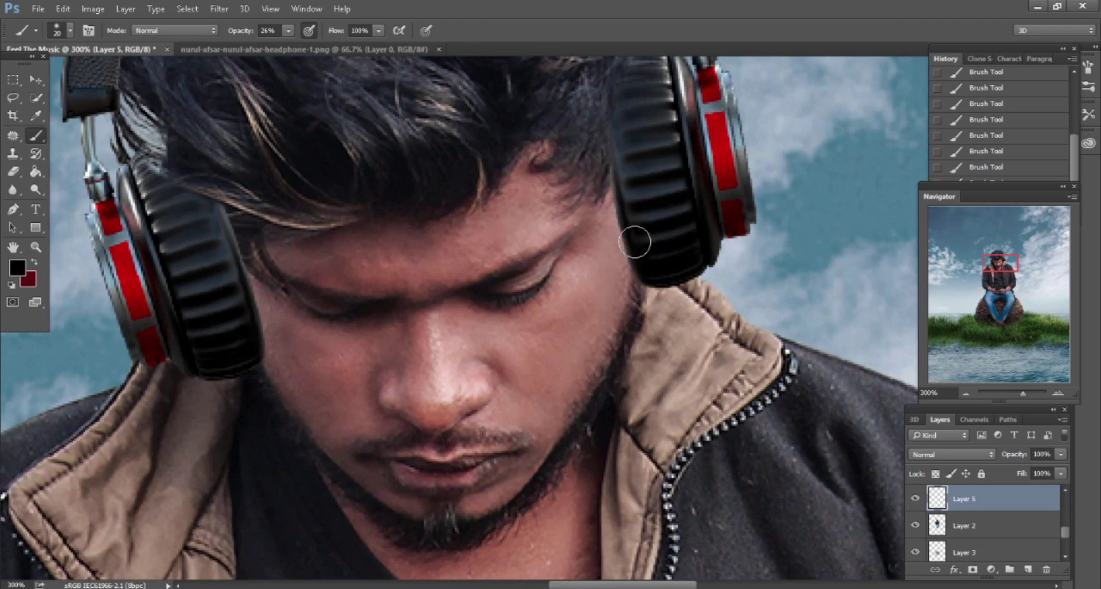
key(bracketright)
key(bracketright)
key(bracketleft)
key(bracketleft)
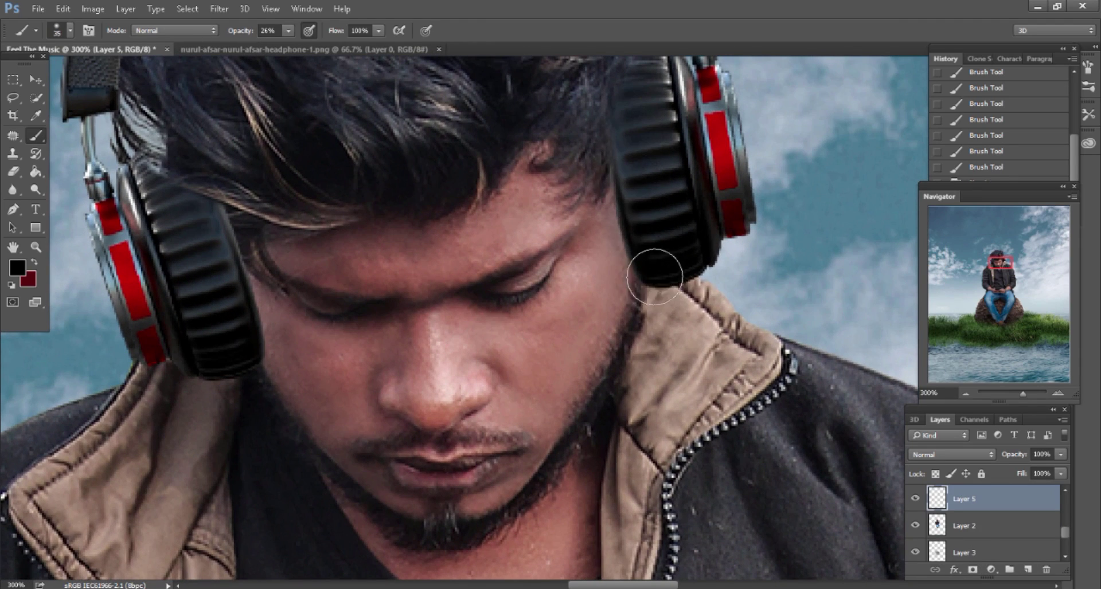
mouse_move(622, 258)
mouse_down()
mouse_move(630, 246)
mouse_move(647, 279)
mouse_up()
key(bracketleft)
key(bracketright)
key(bracketright)
key(bracketright)
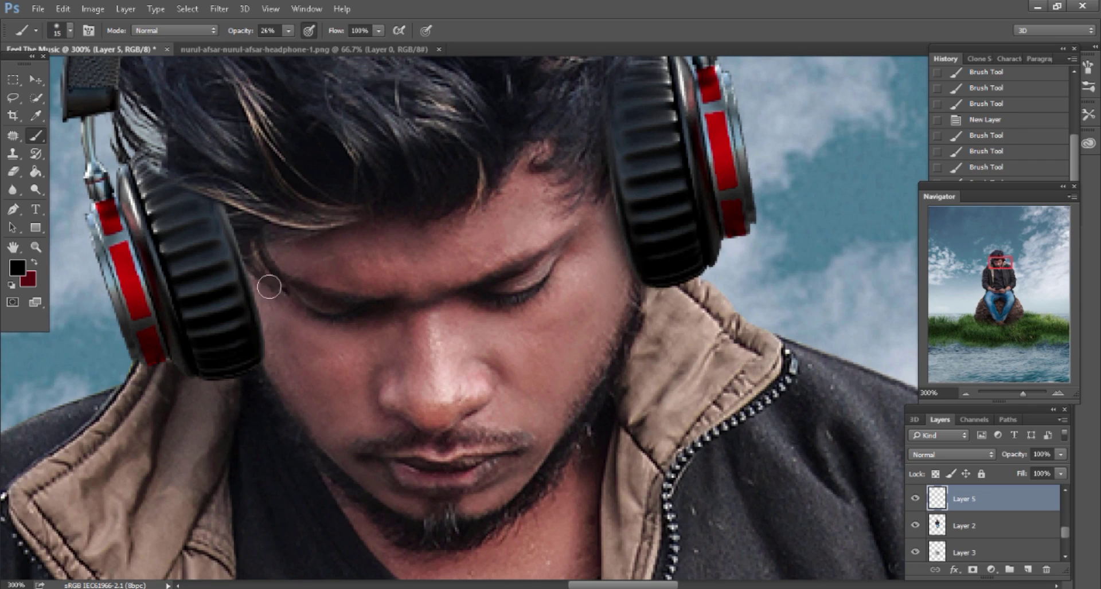
key(bracketleft)
key(bracketleft)
key(bracketleft)
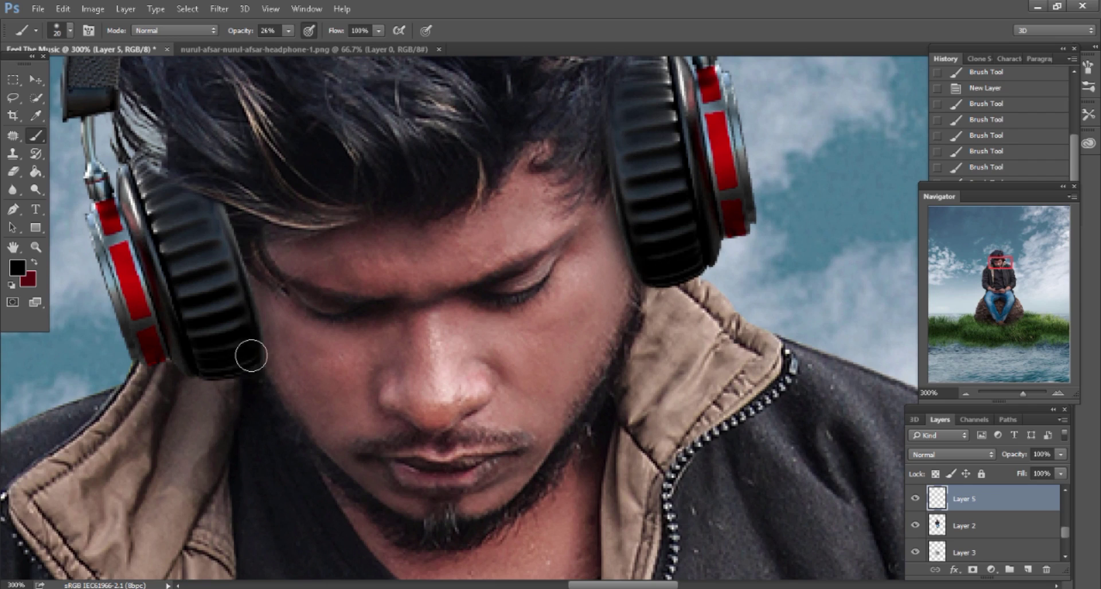
Shade along both headphones' inner edges, then zoom out to the whole figure.
drag(248, 356, 260, 275)
drag(266, 341, 258, 287)
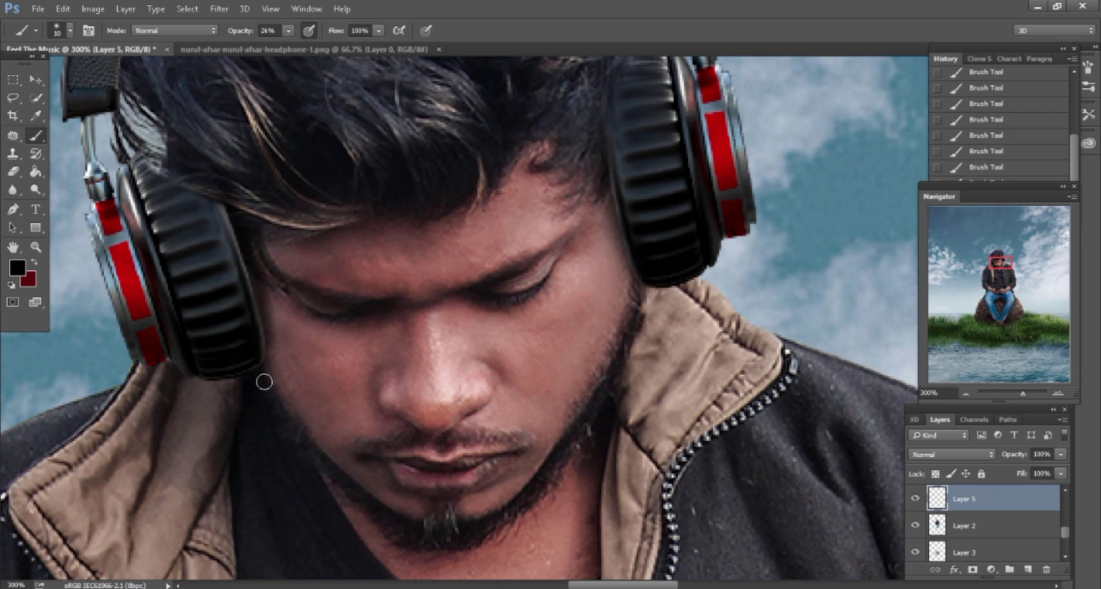
drag(643, 262, 610, 134)
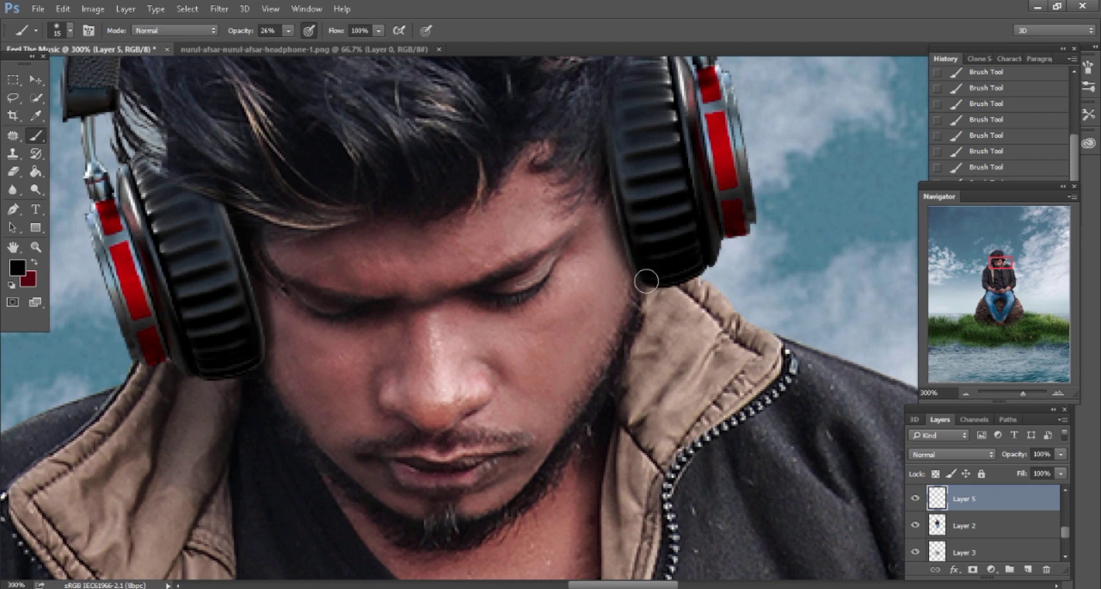
key(bracketleft)
key(ctrl+minus)
key(ctrl+minus)
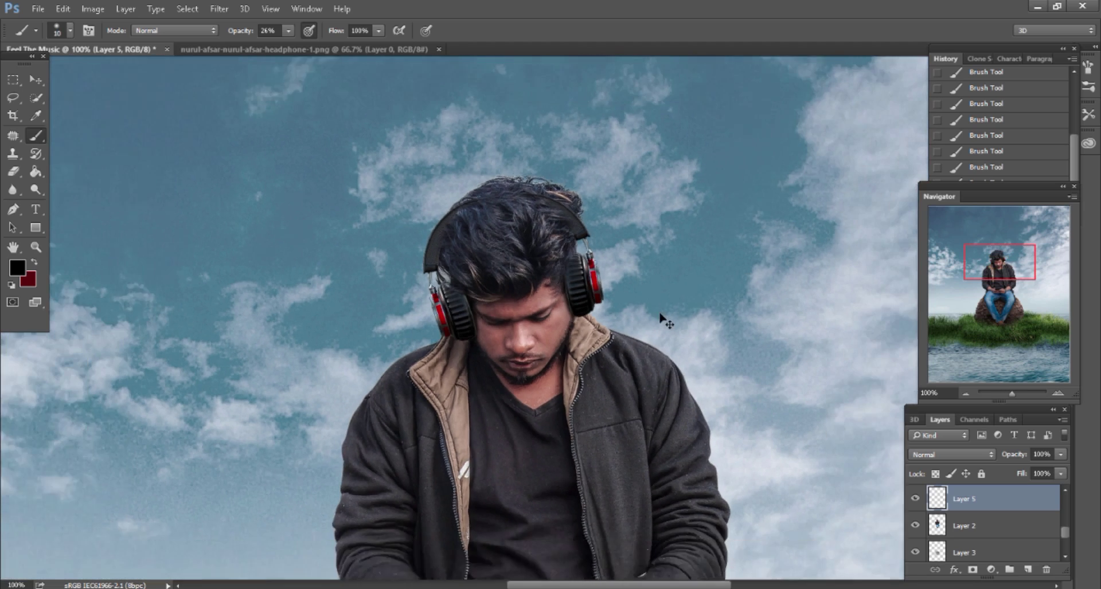
key(ctrl+minus)
key(ctrl+minus)
key(ctrl+minus)
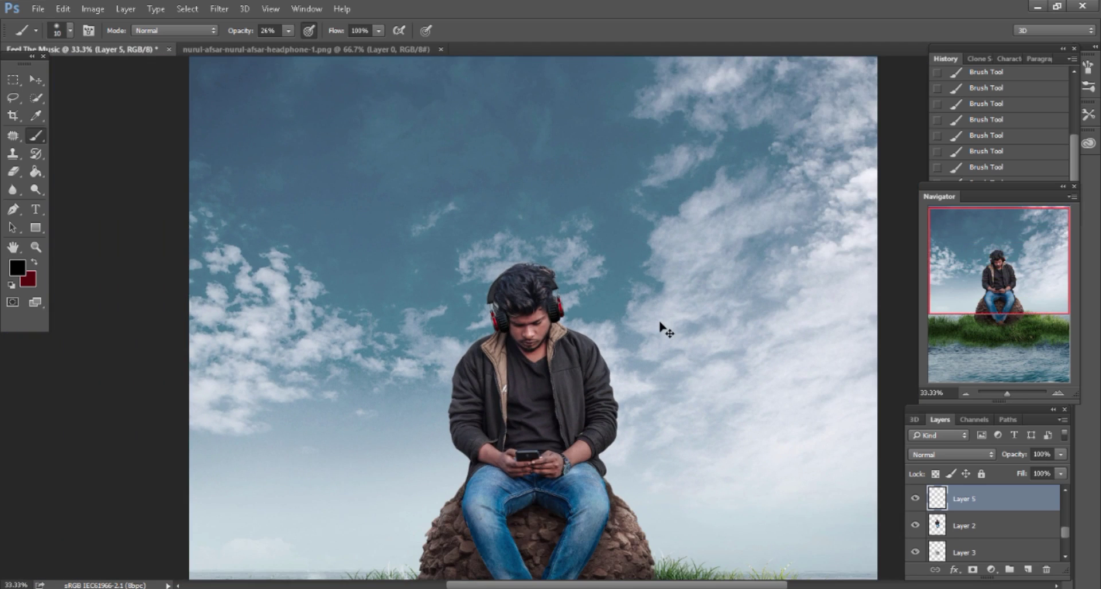
key(ctrl+minus)
key(ctrl+minus)
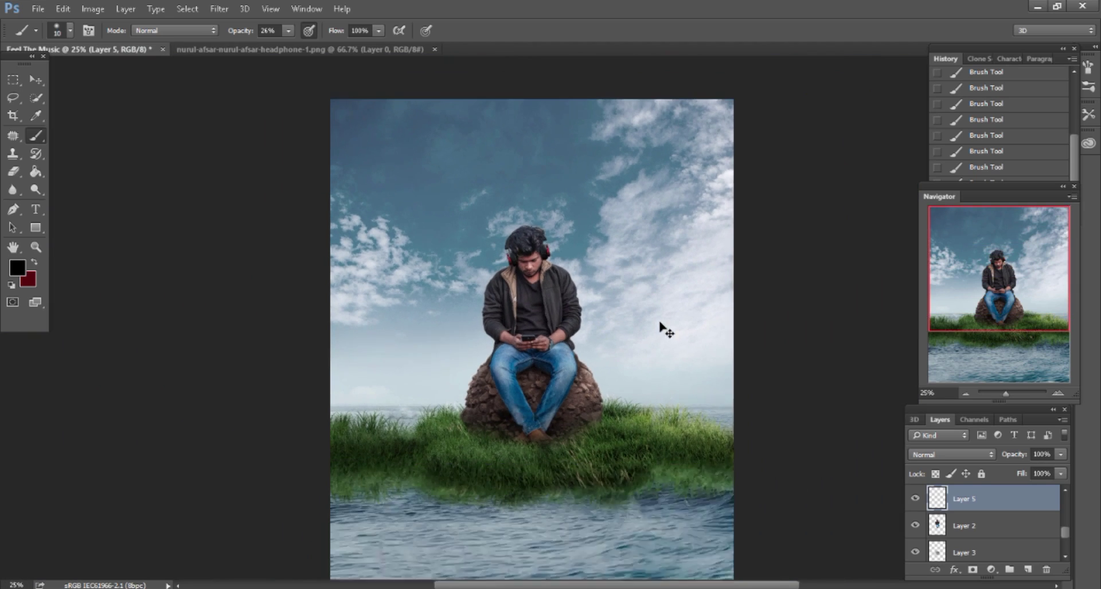
Hide the Layer 0 background so only the figure layers remain visible.
click(35, 85)
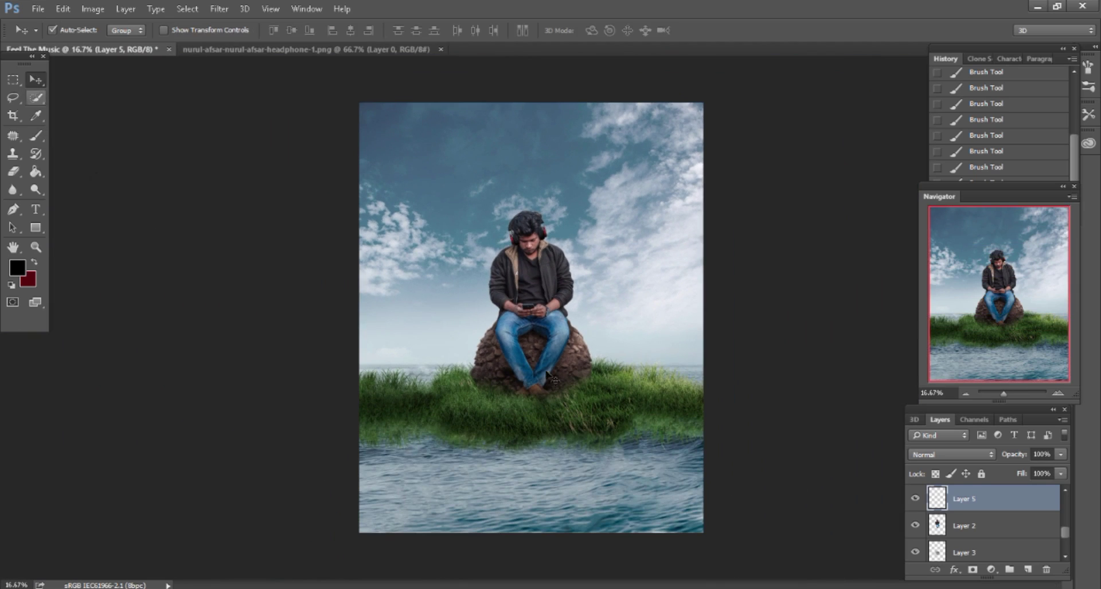
key(ctrl+plus)
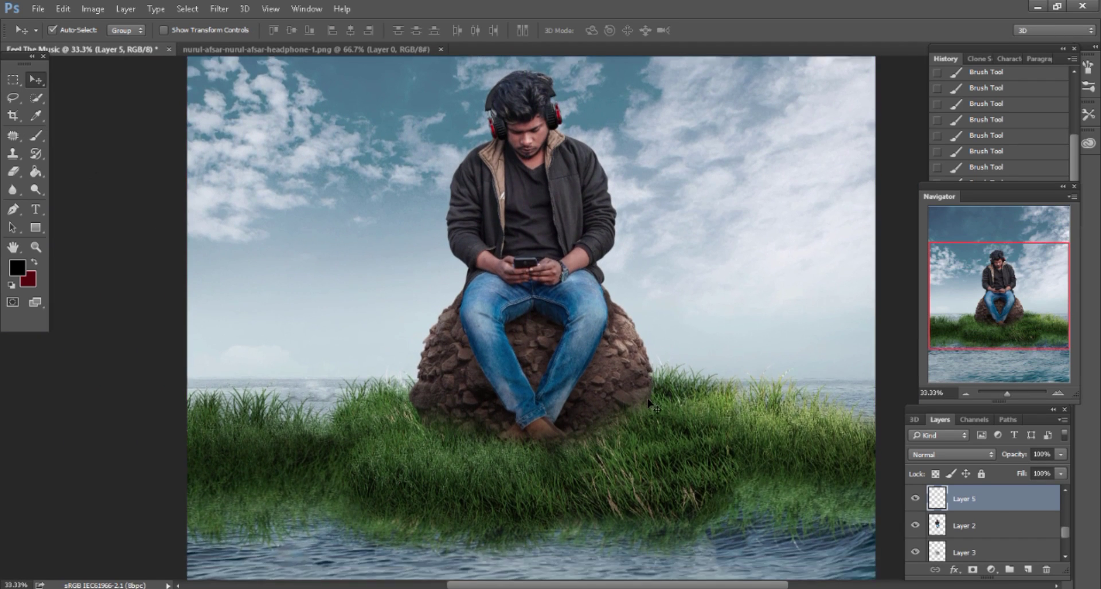
scroll(648, 404, down, 5)
drag(1032, 332, 1031, 305)
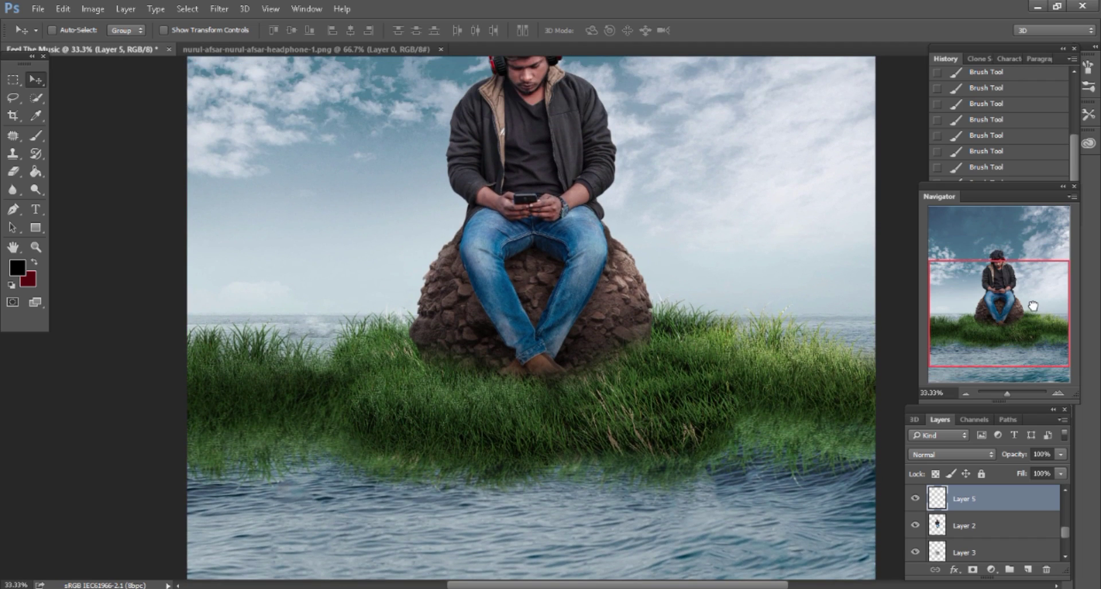
key(ctrl+minus)
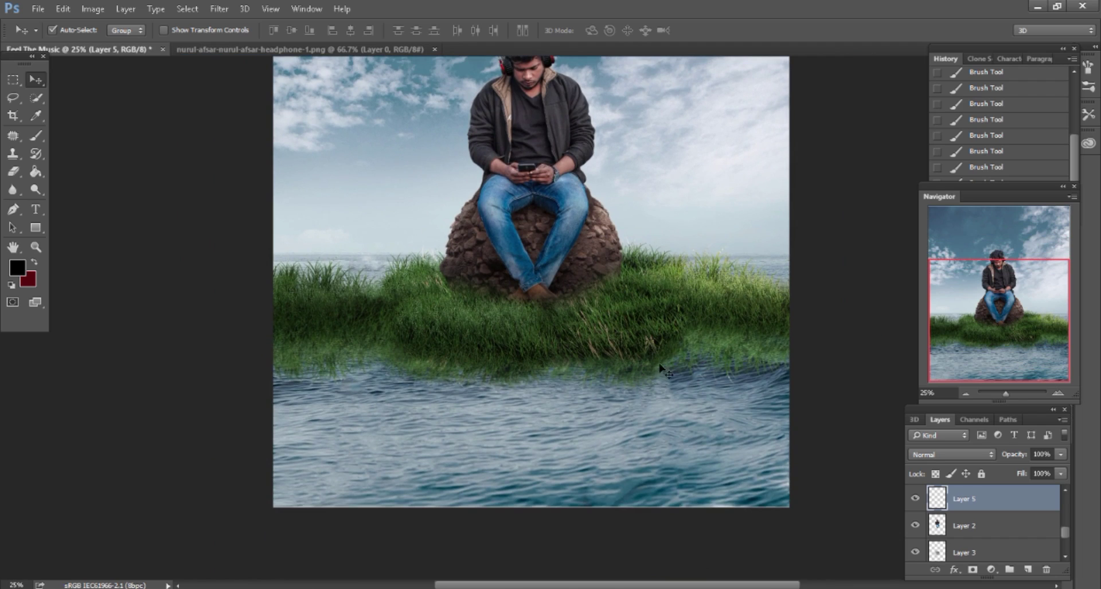
scroll(951, 540, up, 3)
scroll(950, 537, down, 2)
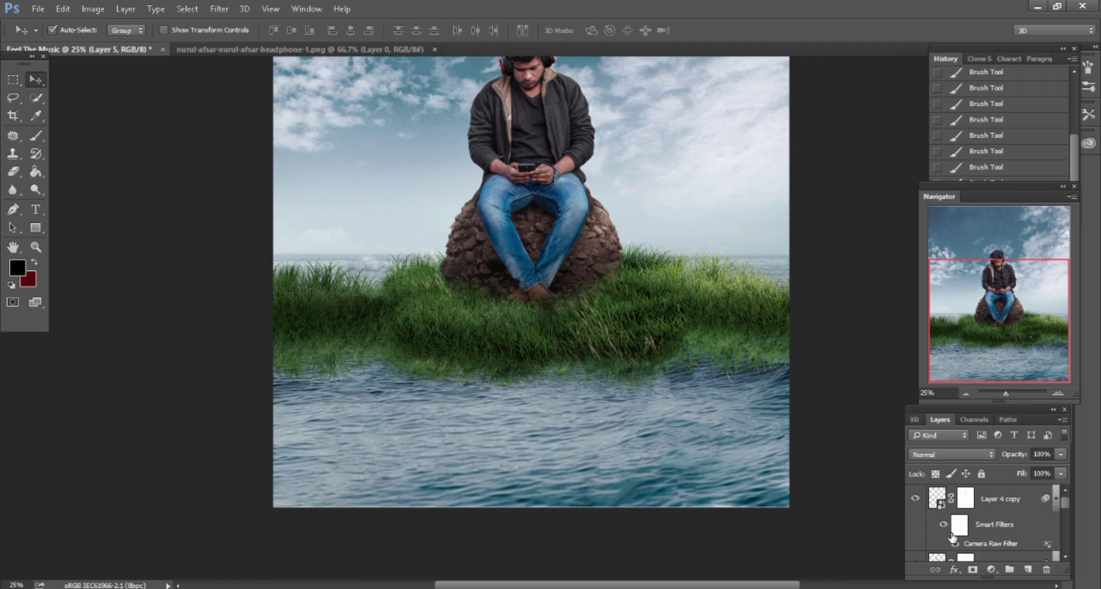
scroll(951, 537, down, 3)
click(915, 549)
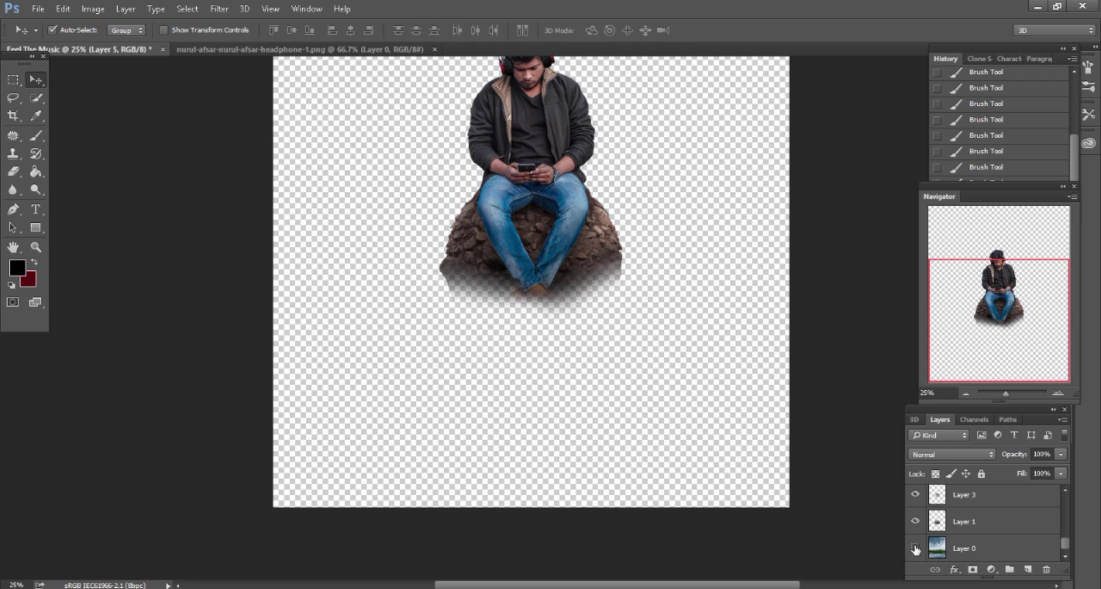
drag(593, 315, 593, 426)
Merge the visible layers into Layer 1, show Layer 0 again, and duplicate Layer 1.
click(963, 523)
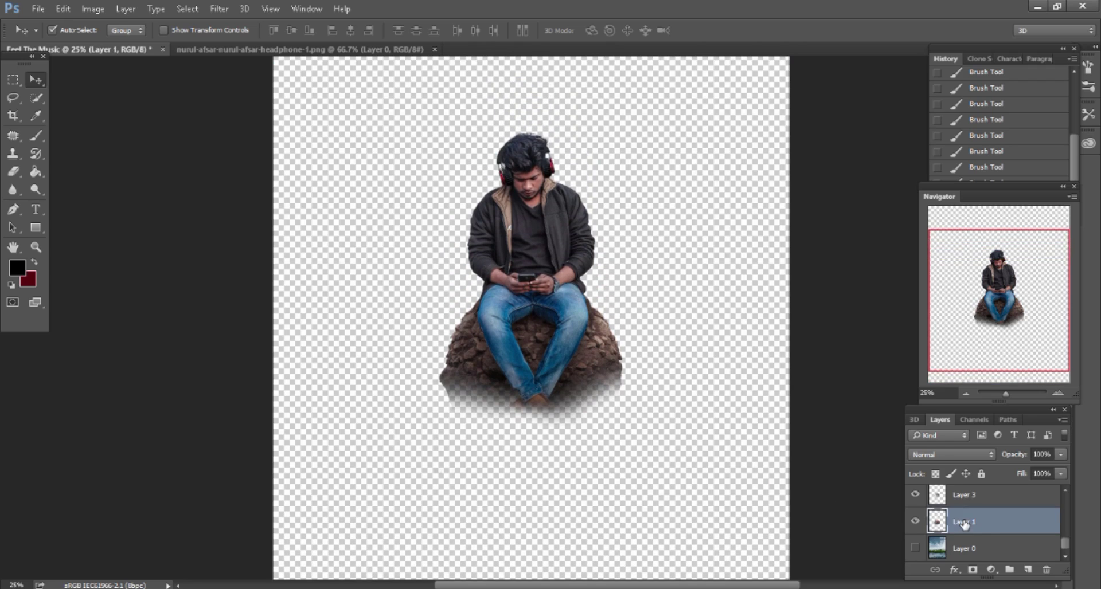
right_click(964, 516)
key(Escape)
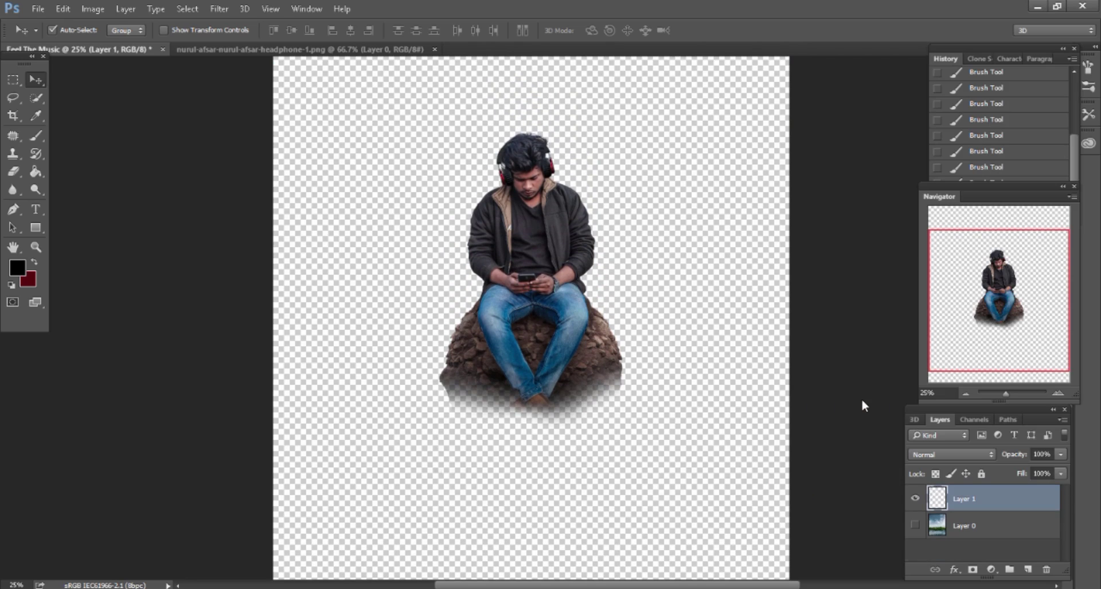
click(915, 525)
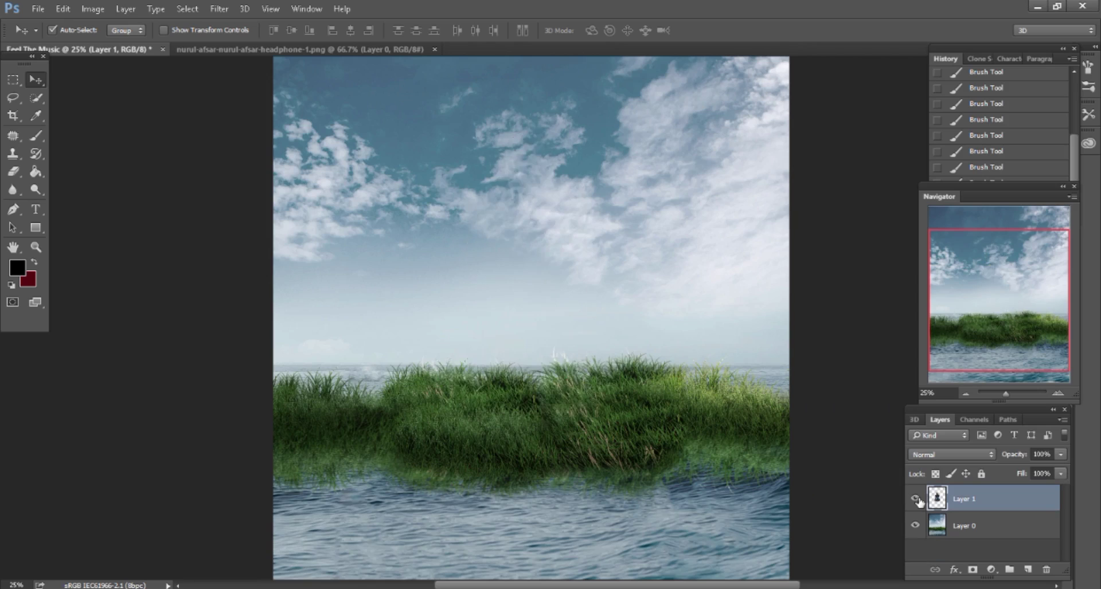
click(915, 499)
scroll(572, 422, down, 3)
drag(1026, 502, 1028, 569)
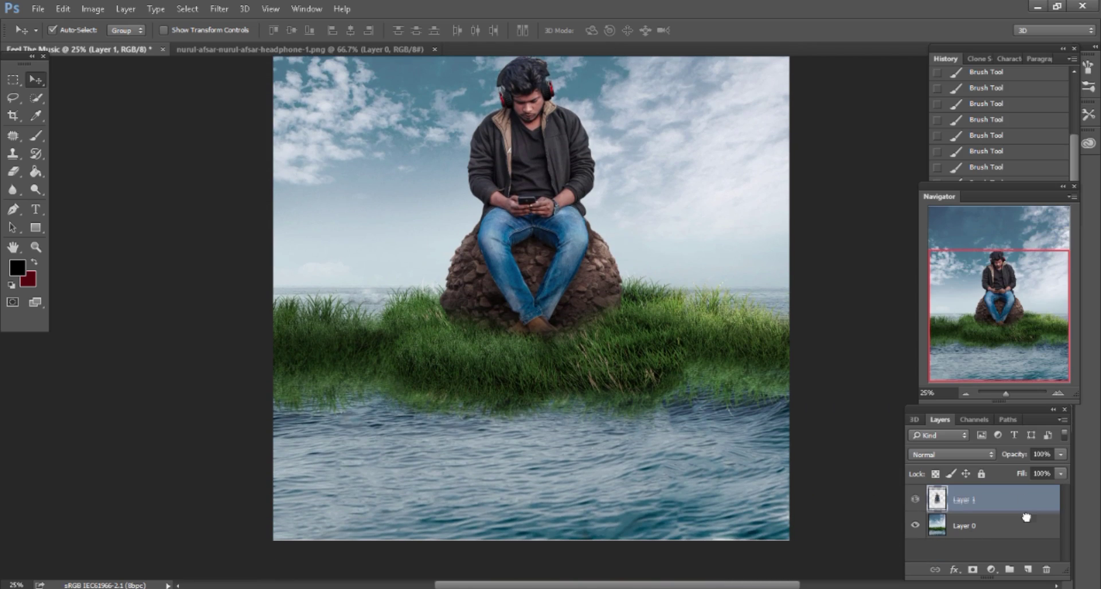
Flip the Layer 1 copy vertically and move it below the grass.
click(71, 9)
click(101, 280)
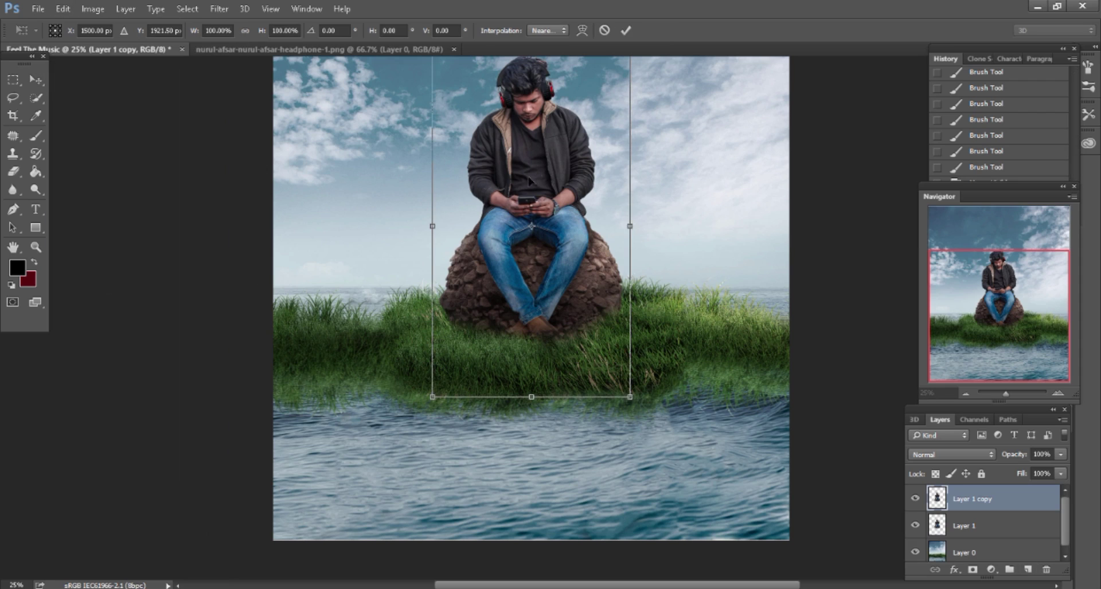
right_click(533, 170)
click(582, 389)
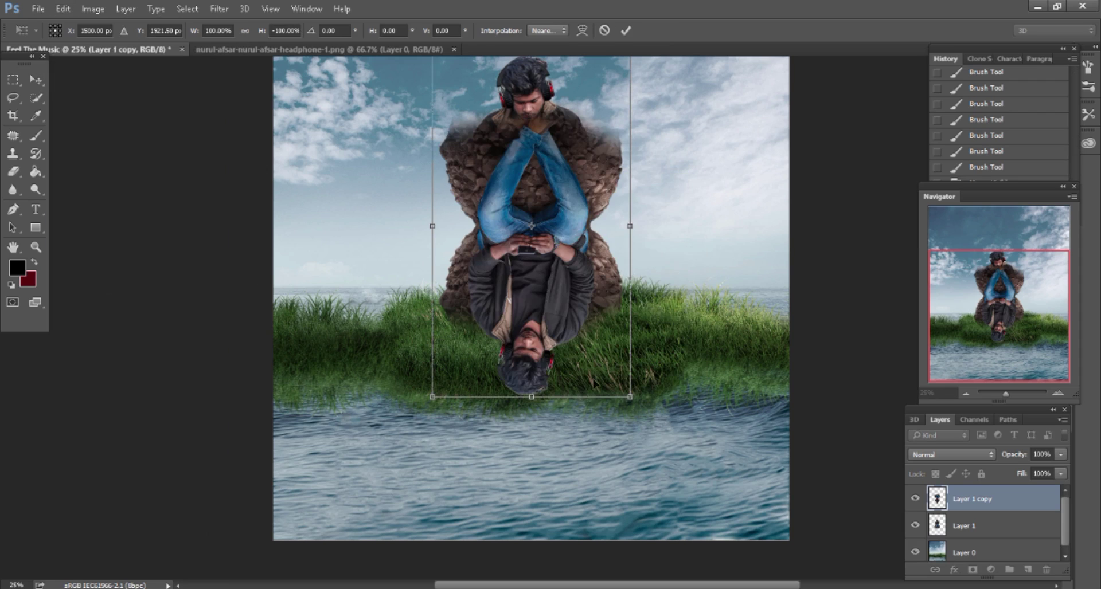
key(ctrl+minus)
drag(548, 181, 557, 465)
Squash the reflection to about 82% height, position it, and apply the transform.
key(ctrl+plus)
key(ctrl+plus)
scroll(652, 412, down, 5)
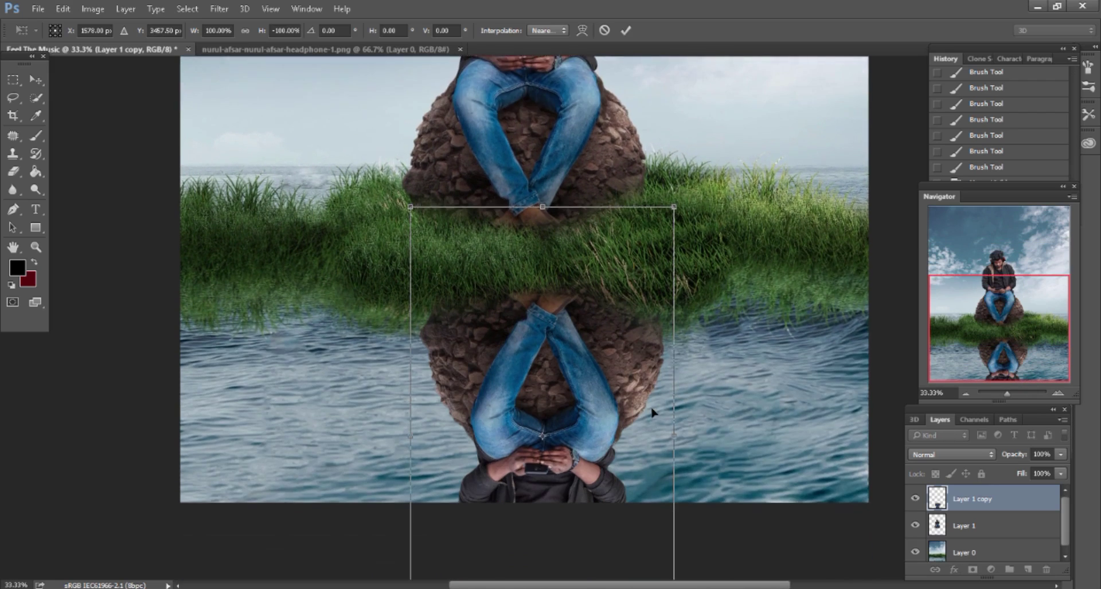
scroll(652, 412, down, 5)
drag(542, 510, 550, 425)
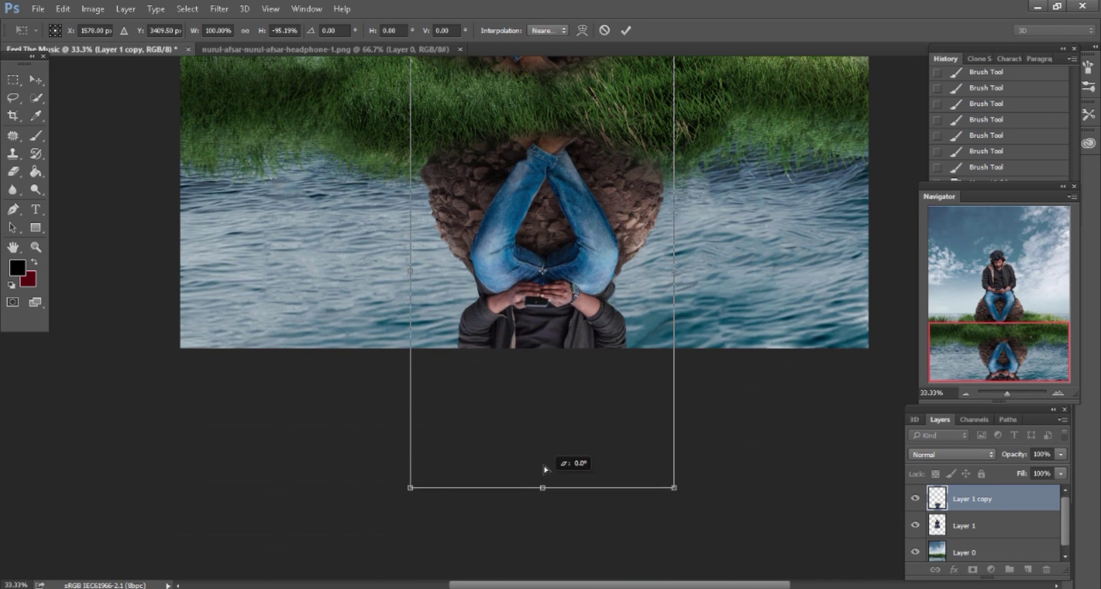
scroll(551, 429, up, 2)
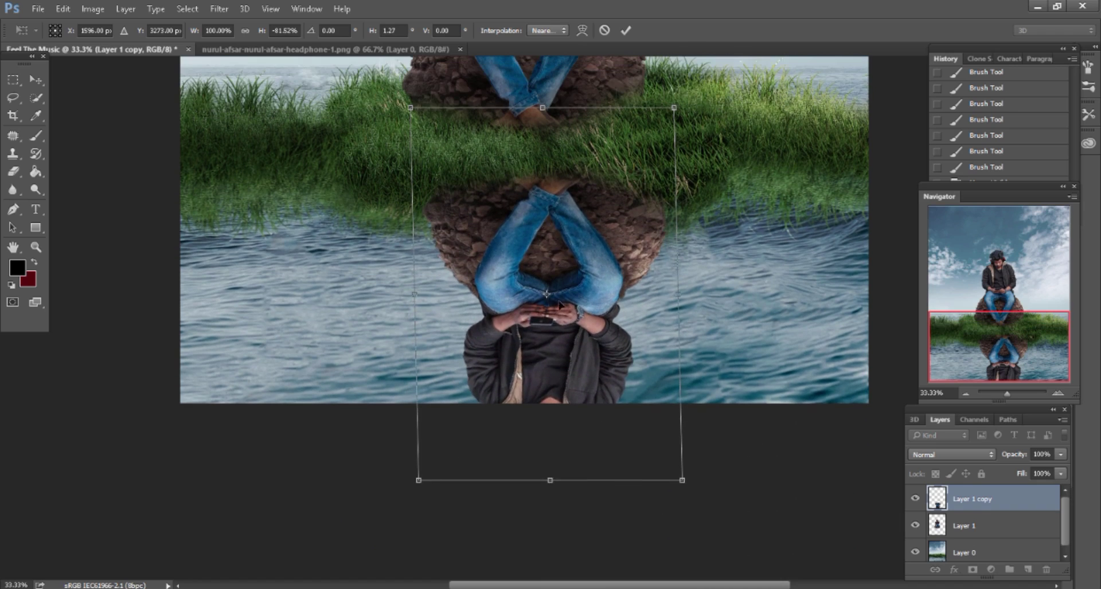
mouse_move(557, 263)
mouse_down()
mouse_move(555, 276)
mouse_move(526, 265)
mouse_up()
key(Return)
scroll(553, 265, up, 1)
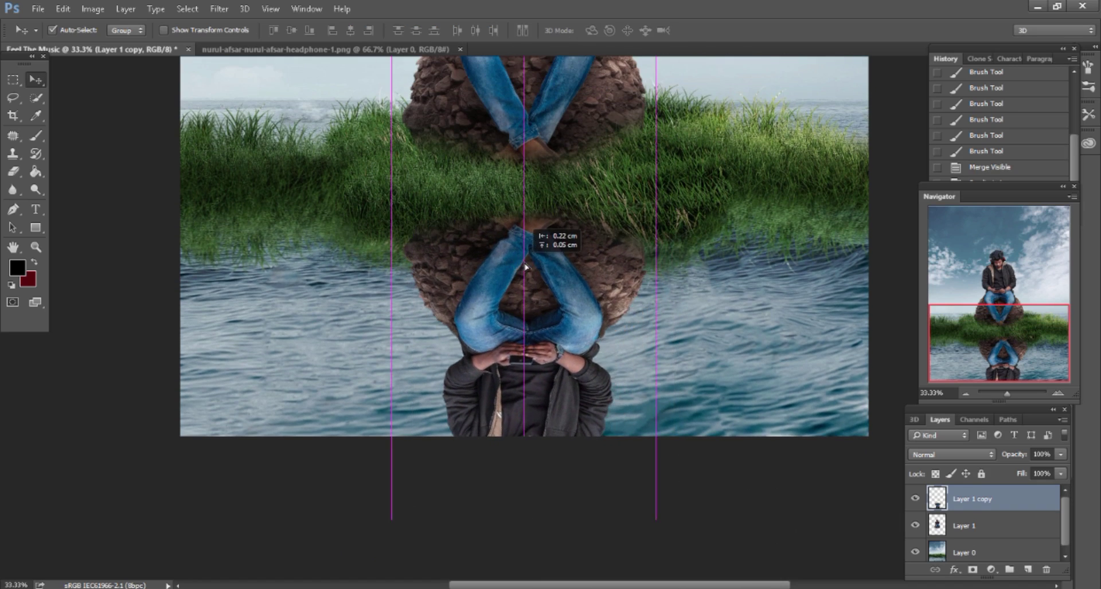
Apply a Motion Blur of distance 40 to the reflection and lower its Fill to 38%.
click(217, 10)
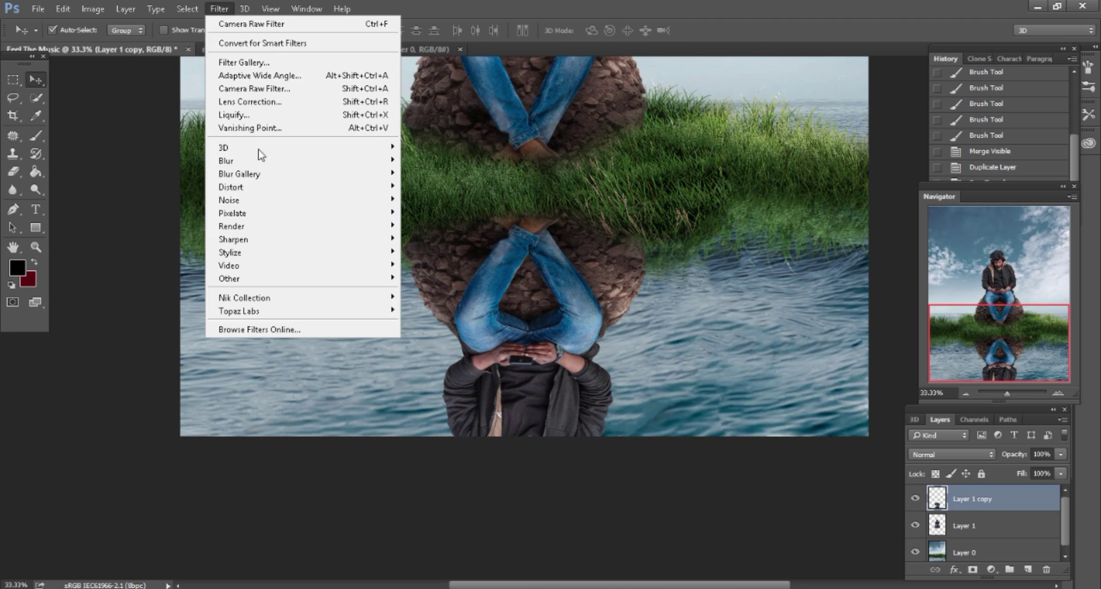
mouse_move(226, 160)
click(425, 240)
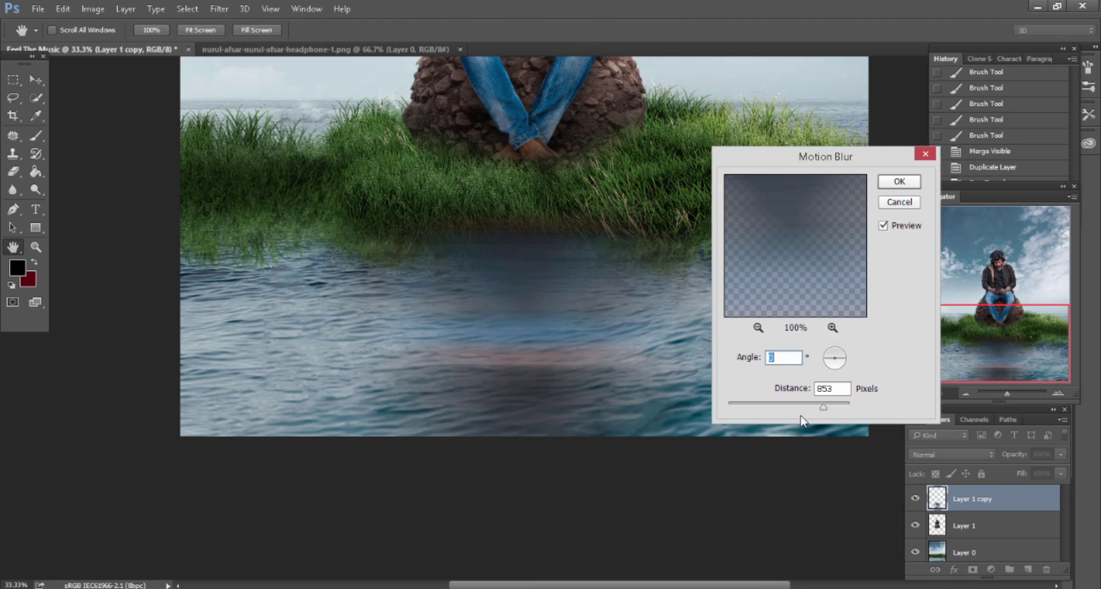
click(750, 404)
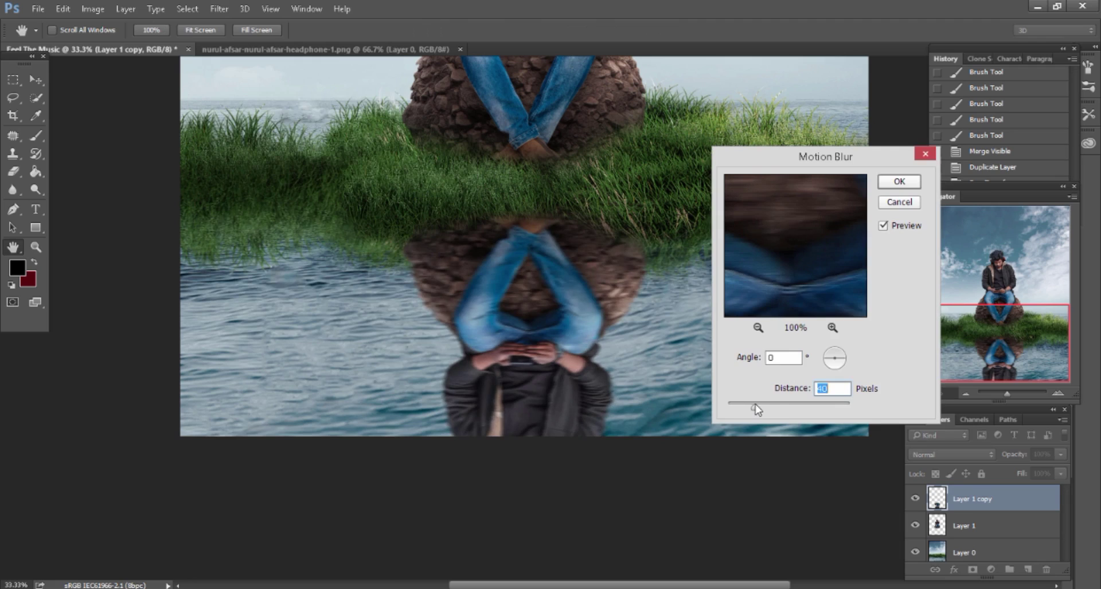
click(898, 181)
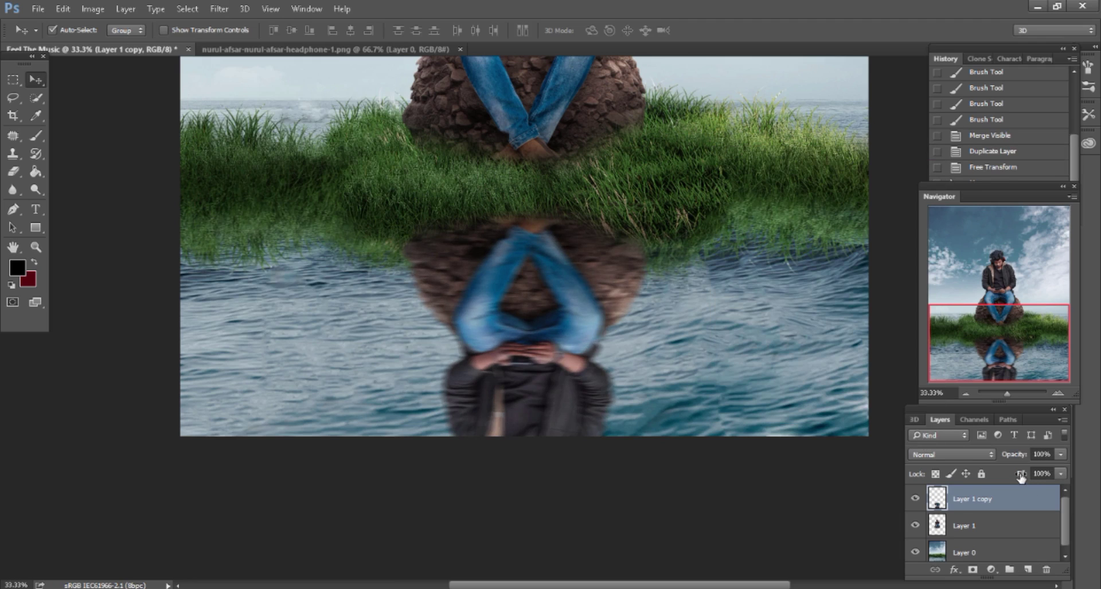
drag(1002, 475, 979, 474)
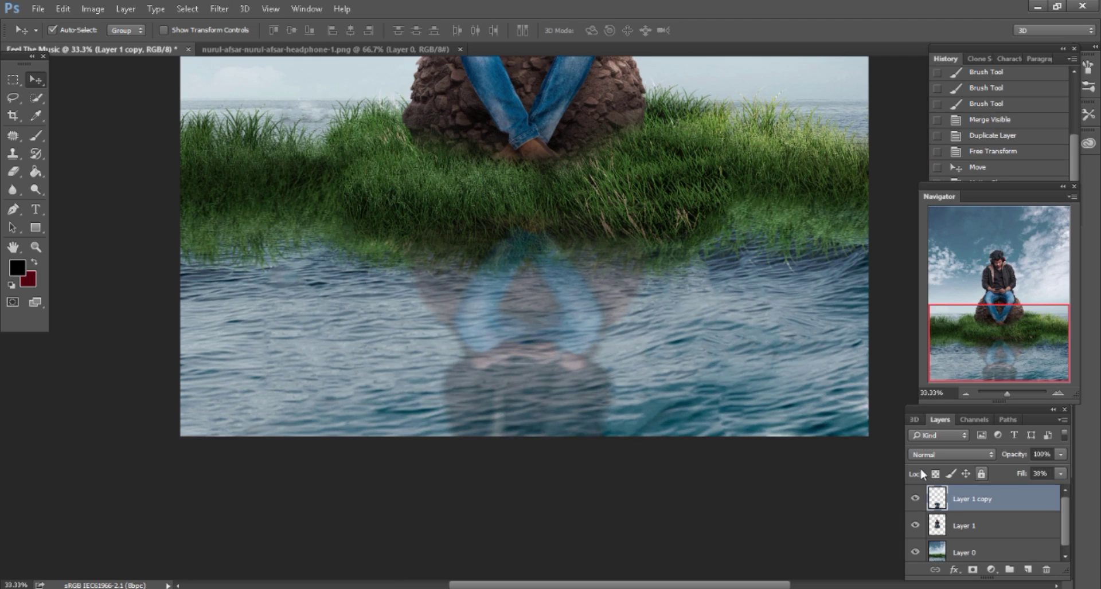
Add a layer mask to the reflection and paint it with a 300 px brush to fade its top.
key(ctrl+plus)
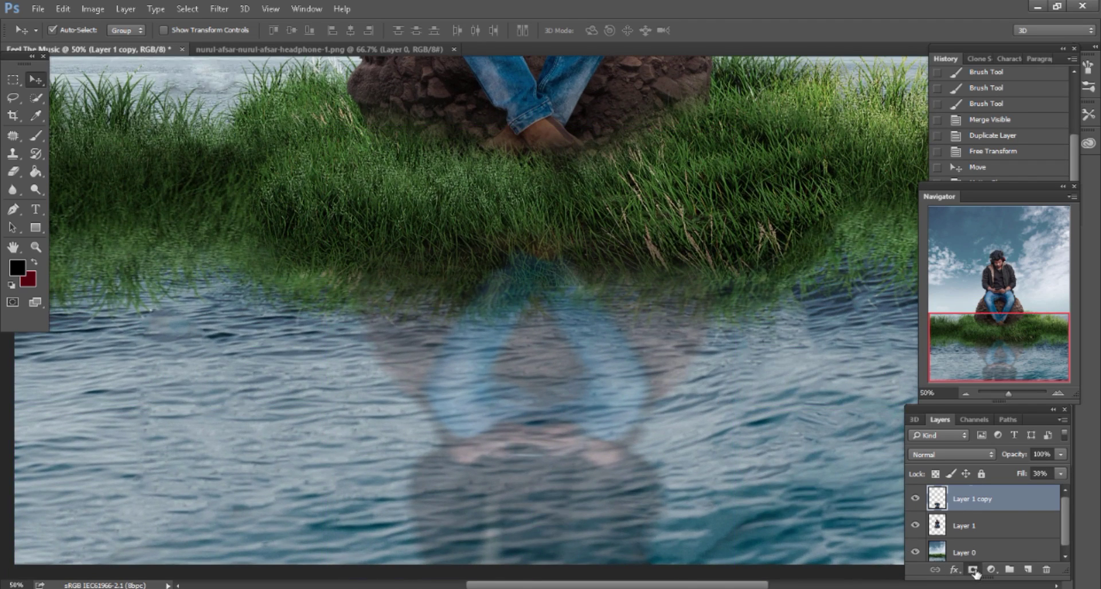
click(972, 570)
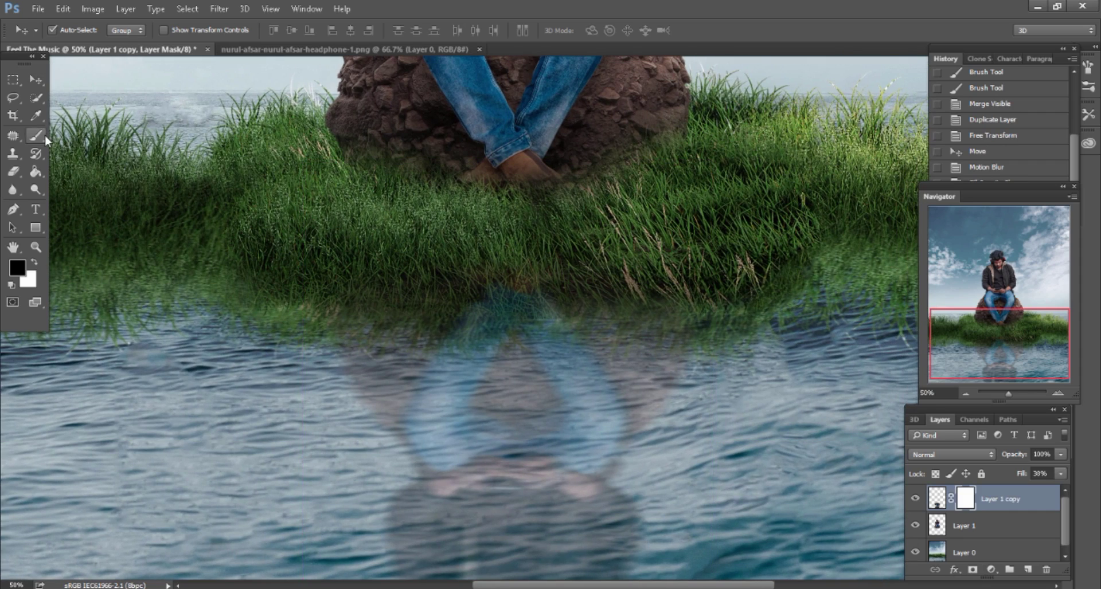
click(38, 136)
key(bracketright)
key(bracketright)
key(bracketright)
key(bracketright)
key(bracketright)
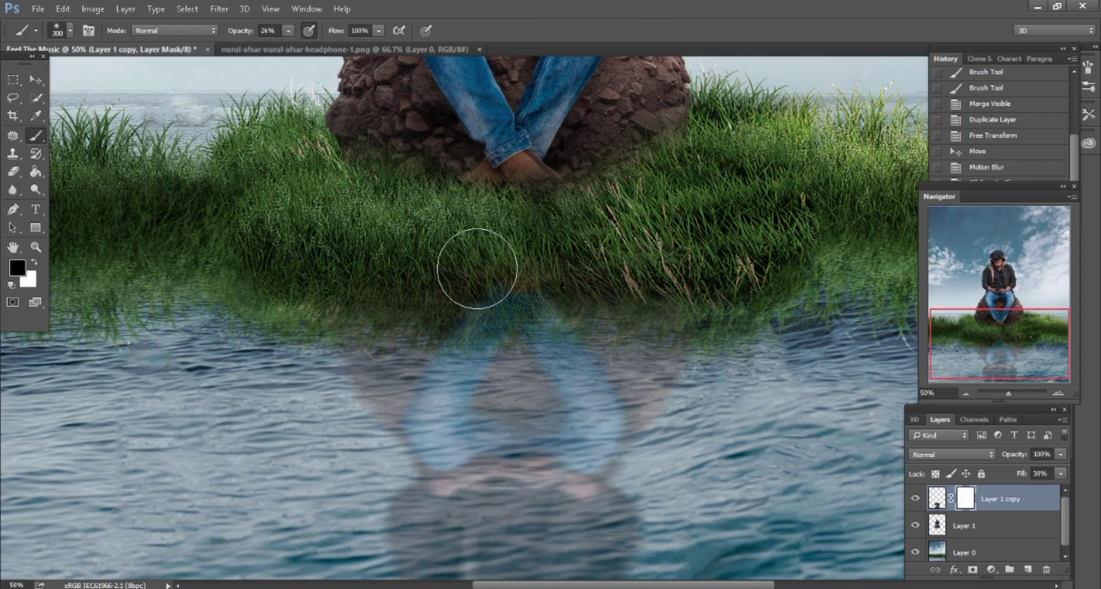
mouse_move(474, 270)
mouse_down()
mouse_move(567, 275)
mouse_move(663, 258)
mouse_up()
key(bracketright)
key(bracketright)
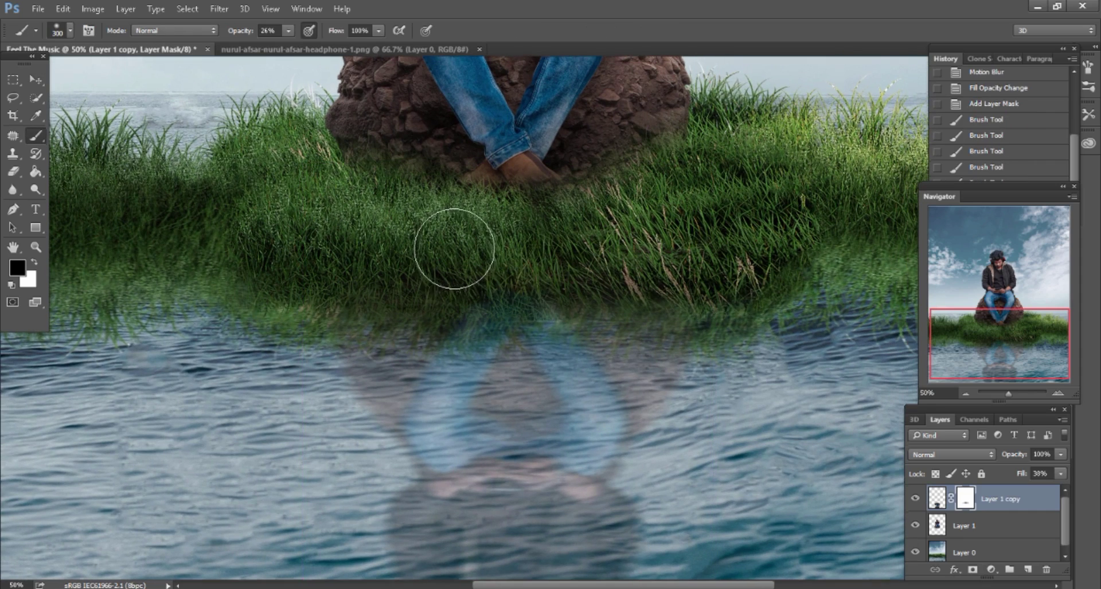
key(ctrl+minus)
key(ctrl+minus)
key(ctrl+minus)
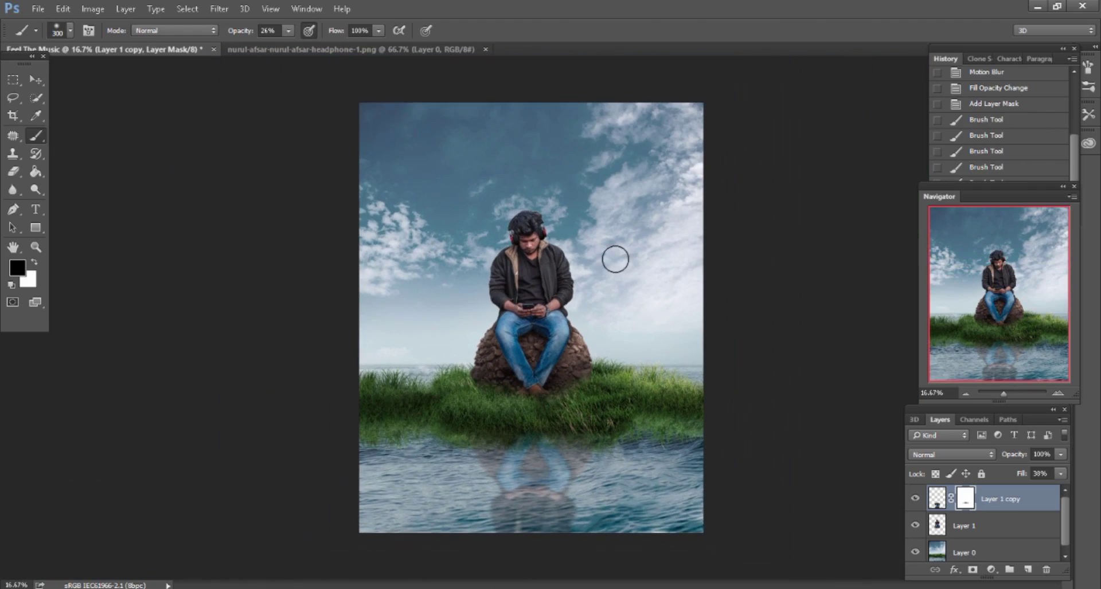
key(ctrl+plus)
key(ctrl+plus)
Close the headphone source image and drag the shark image file into Photoshop.
click(37, 79)
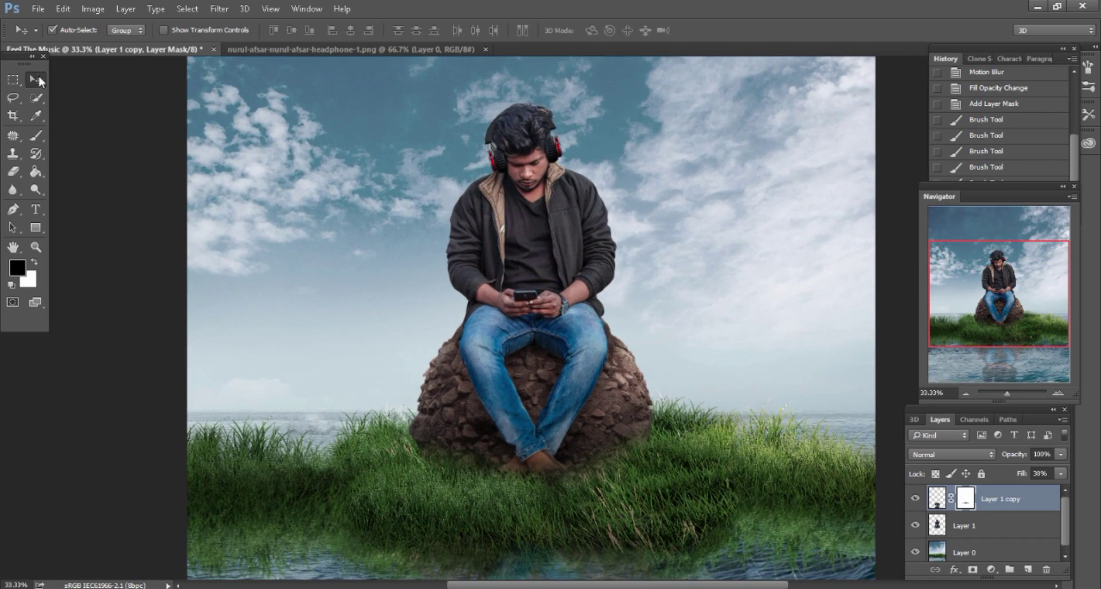
click(323, 48)
click(485, 49)
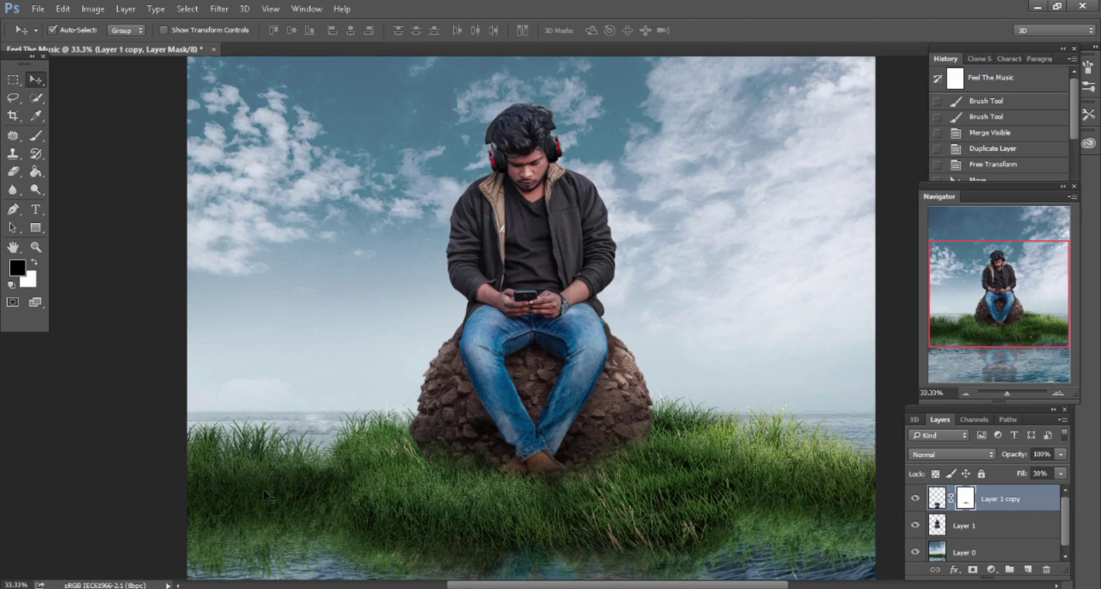
key(alt+Tab)
mouse_move(394, 109)
mouse_down()
mouse_move(384, 584)
mouse_move(625, 50)
mouse_up()
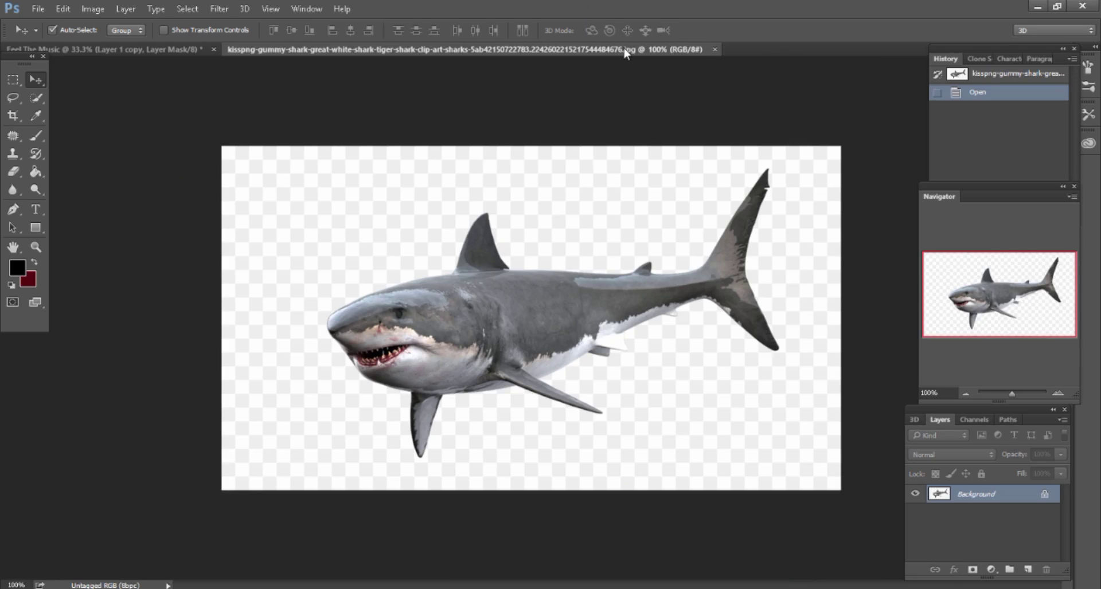
Start a Pen path at the base of the shark's dorsal fin, zoomed to 400%.
scroll(573, 218, up, 3)
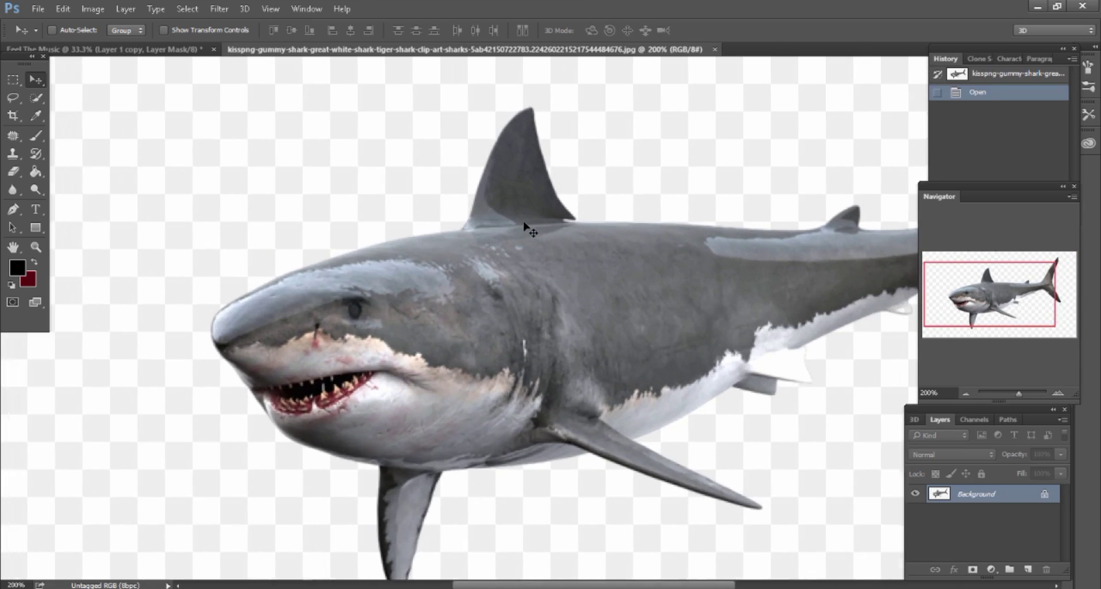
scroll(526, 227, left, 1)
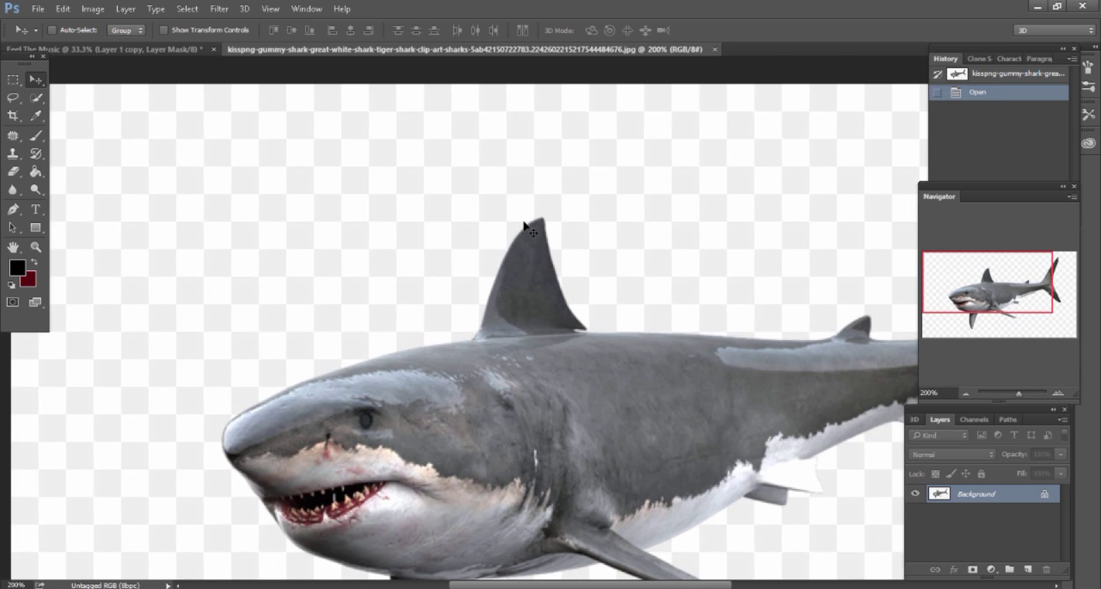
scroll(526, 226, left, 1)
click(12, 210)
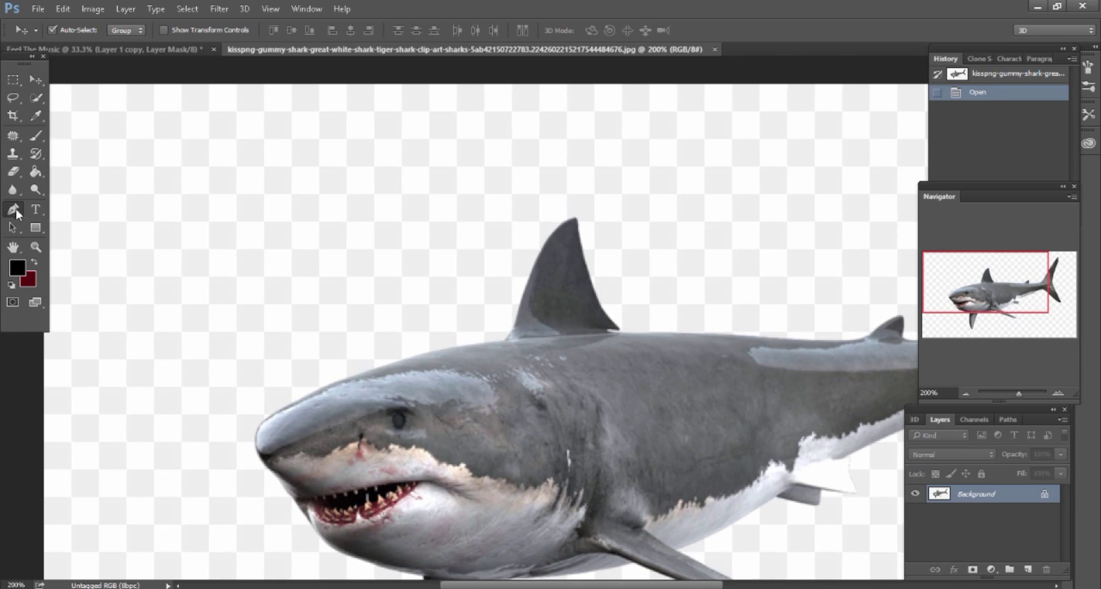
scroll(559, 301, up, 1)
scroll(528, 315, up, 1)
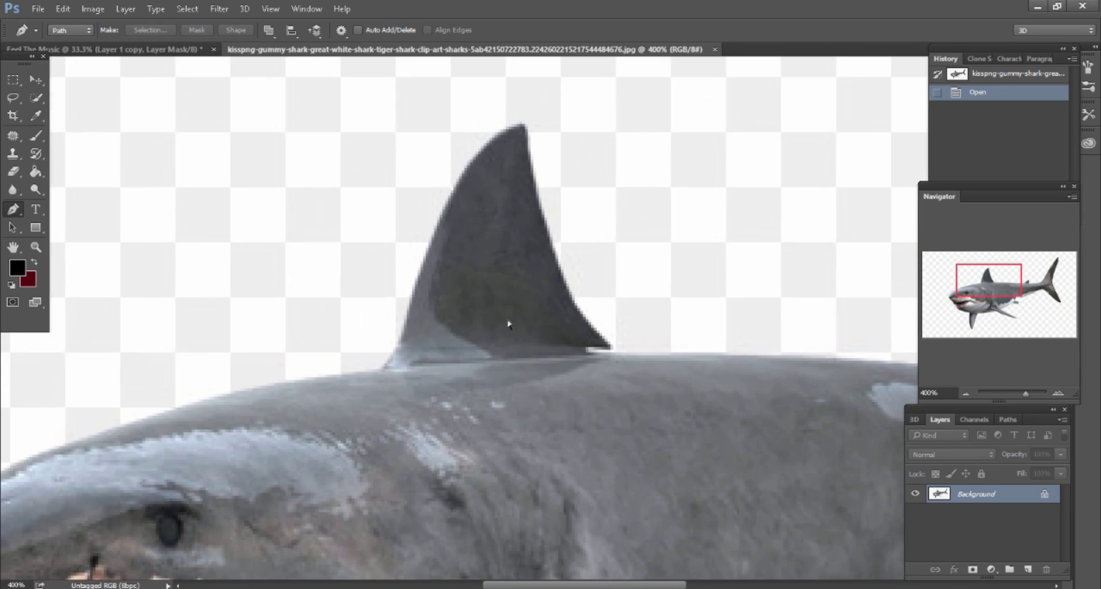
click(384, 367)
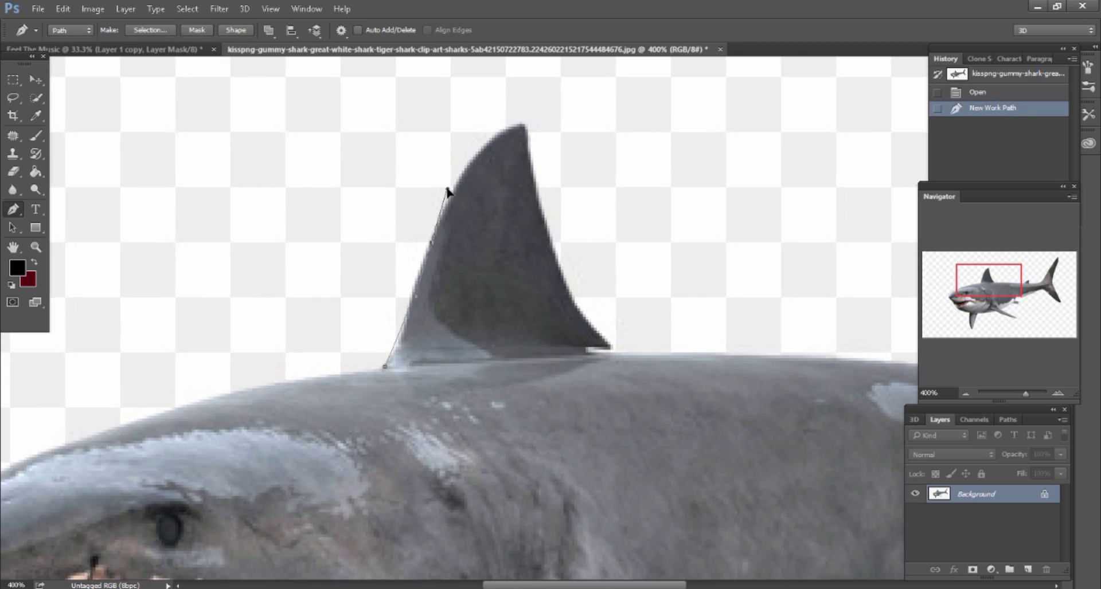
drag(451, 198, 446, 191)
key(ctrl+z)
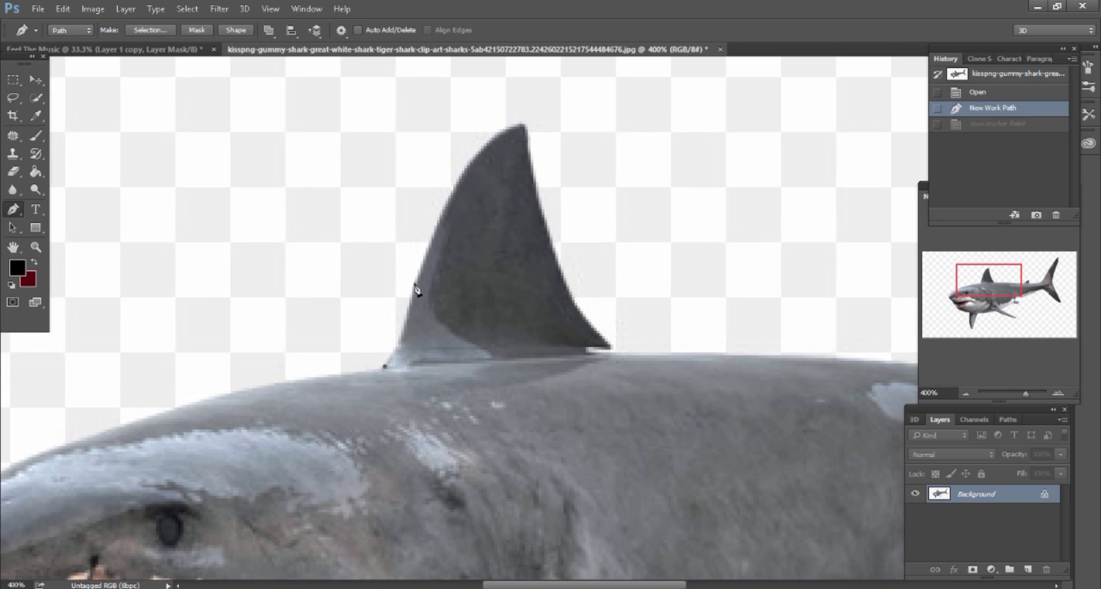
key(ctrl+z)
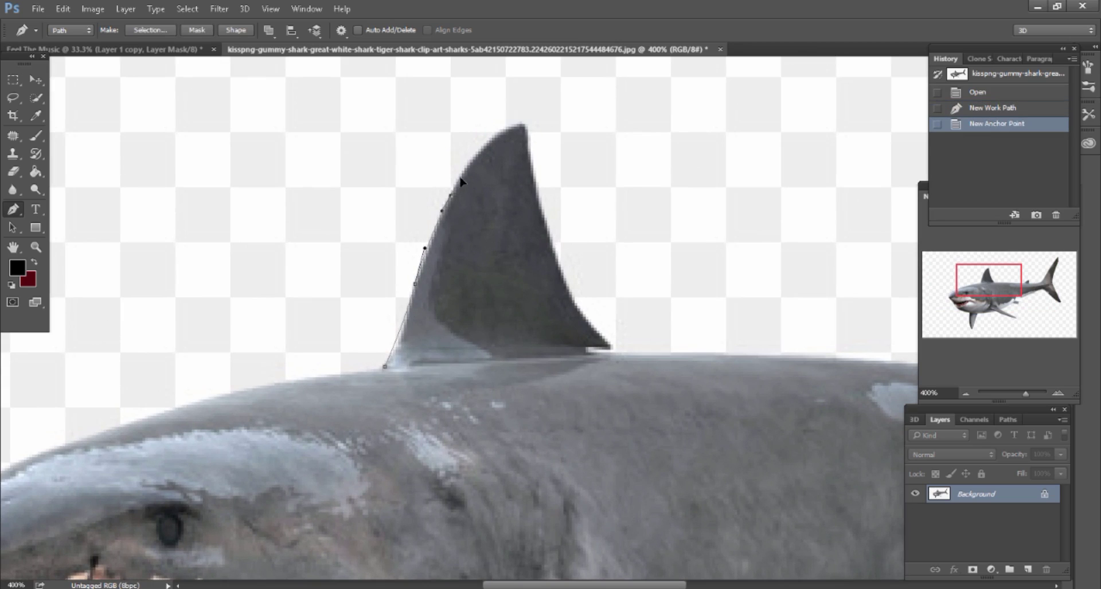
Trace the fin's front edge, tip and back edge, closing the path at the trailing corner.
click(462, 172)
click(511, 126)
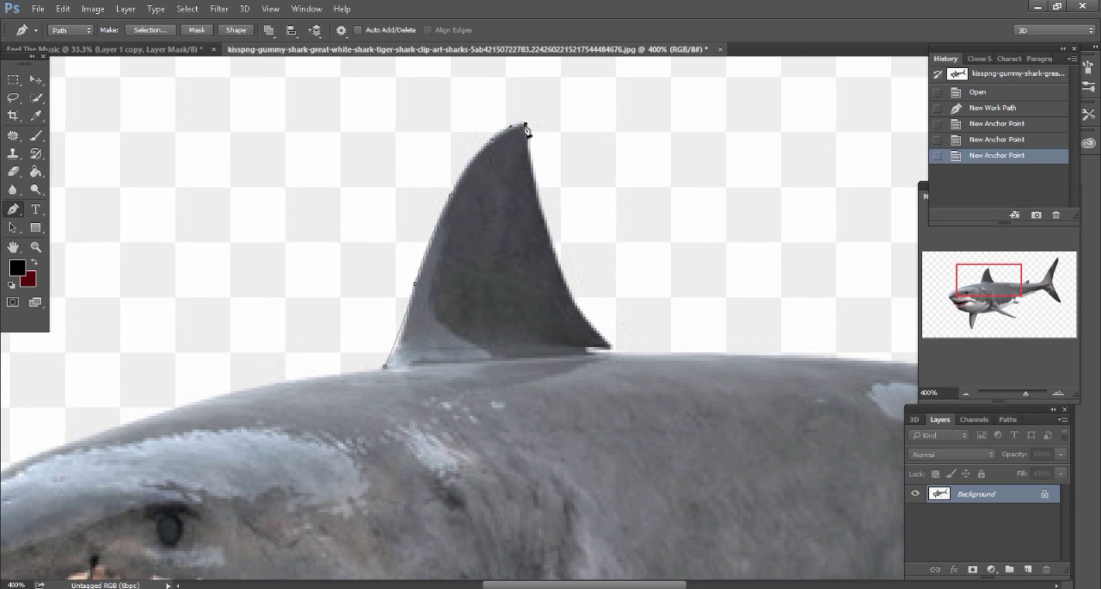
click(547, 231)
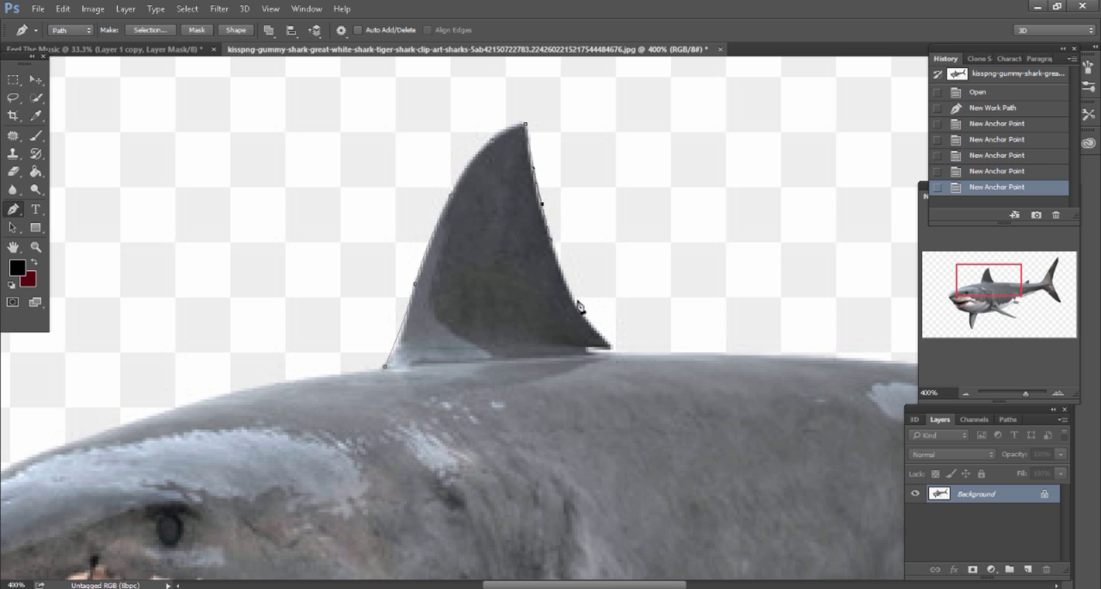
click(607, 342)
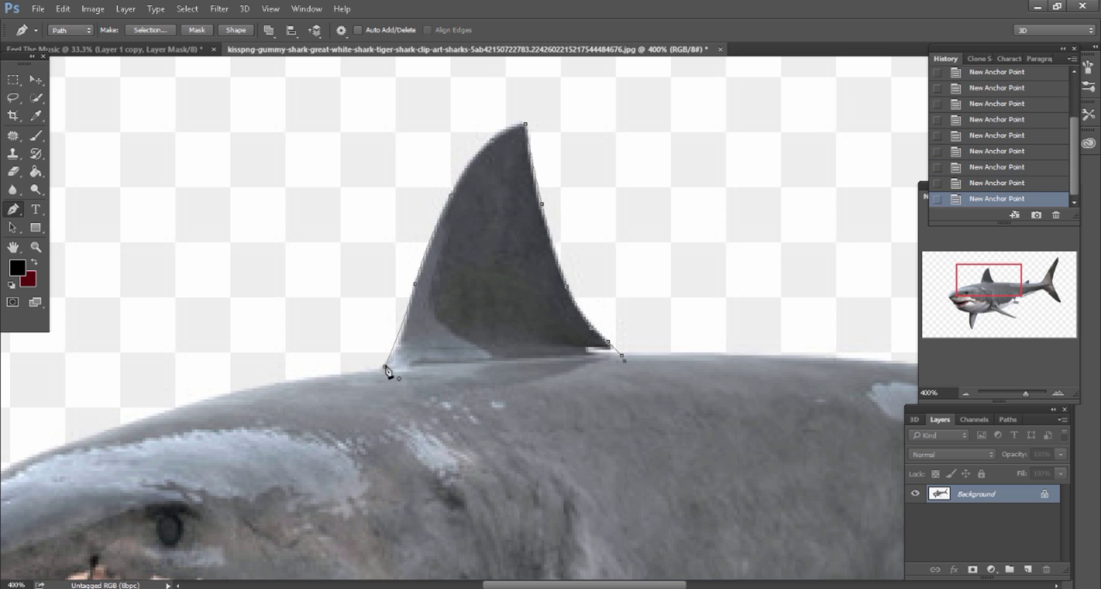
Turn the fin path into a selection and drag the fin into the island composite.
right_click(482, 313)
click(515, 304)
click(619, 176)
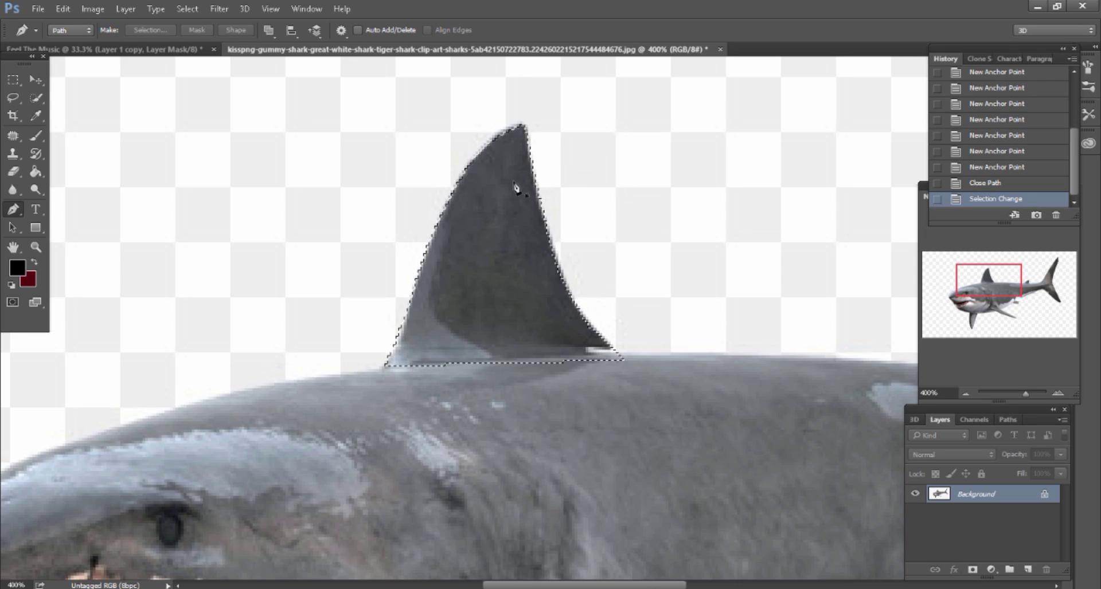
click(36, 80)
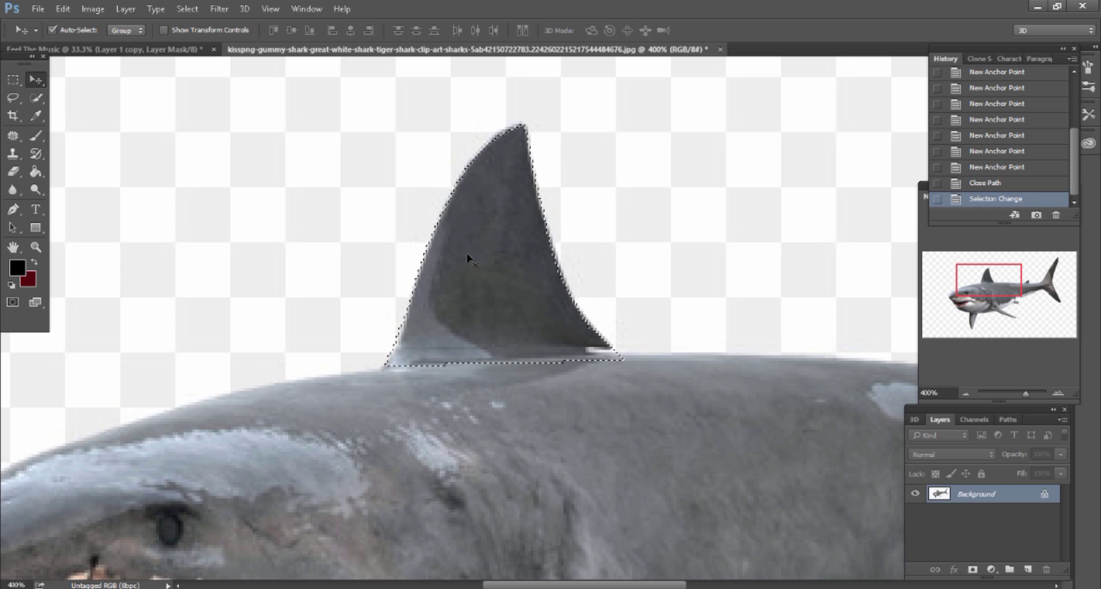
mouse_move(445, 235)
mouse_down()
mouse_move(189, 93)
mouse_move(731, 433)
mouse_up()
Convert the new fin layer into a Smart Object.
scroll(871, 499, down, 5)
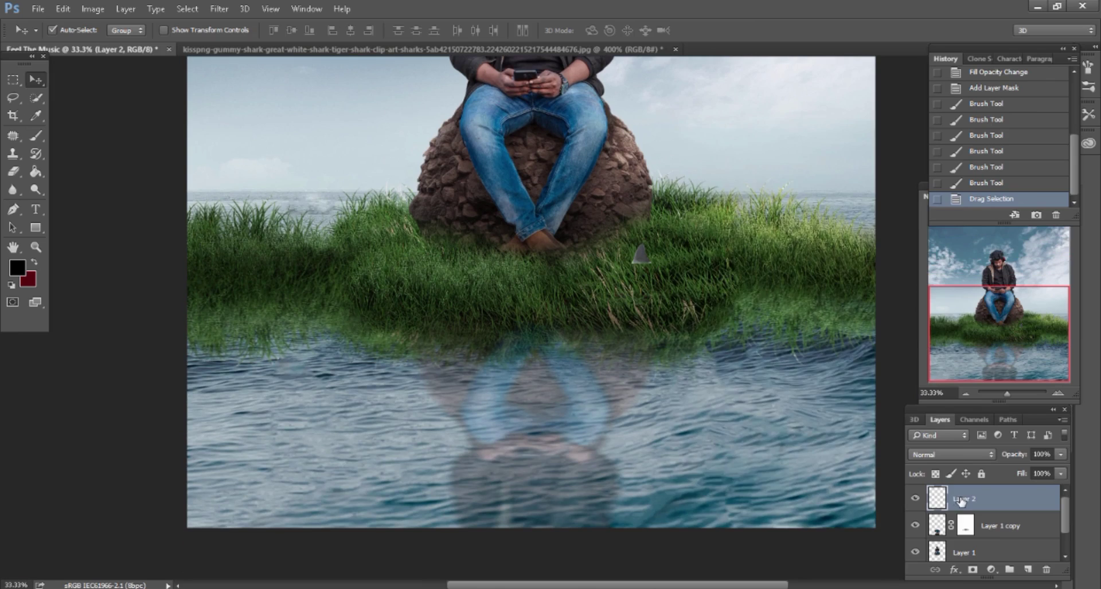
right_click(961, 500)
click(716, 235)
scroll(126, 80, down, 2)
scroll(126, 81, right, 2)
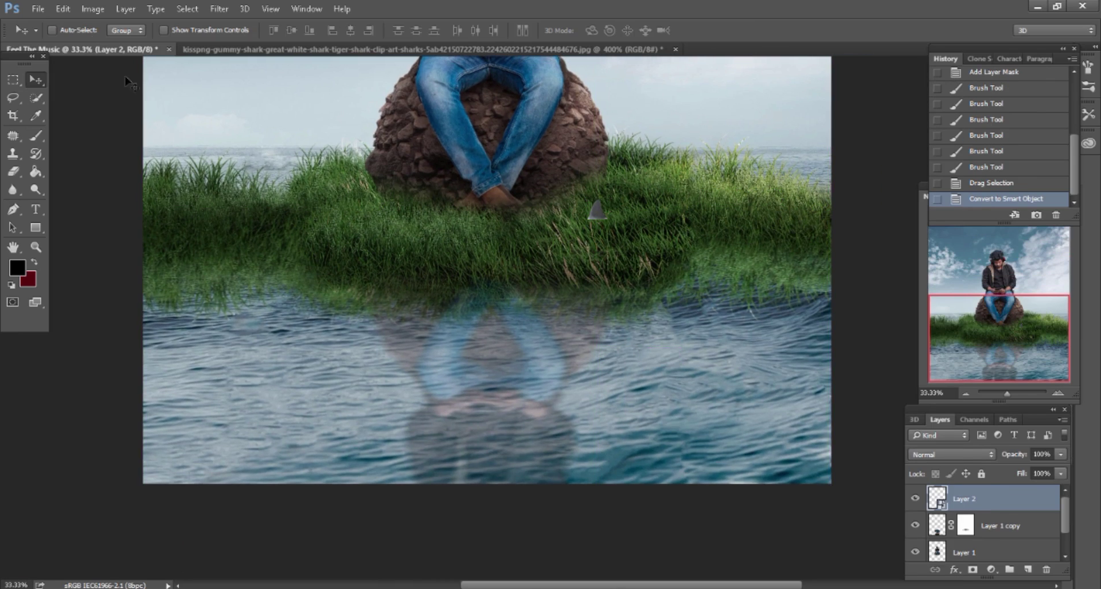
Enlarge the fin proportionally, move it onto the water, tilt it about 4°, and commit.
click(63, 9)
click(114, 273)
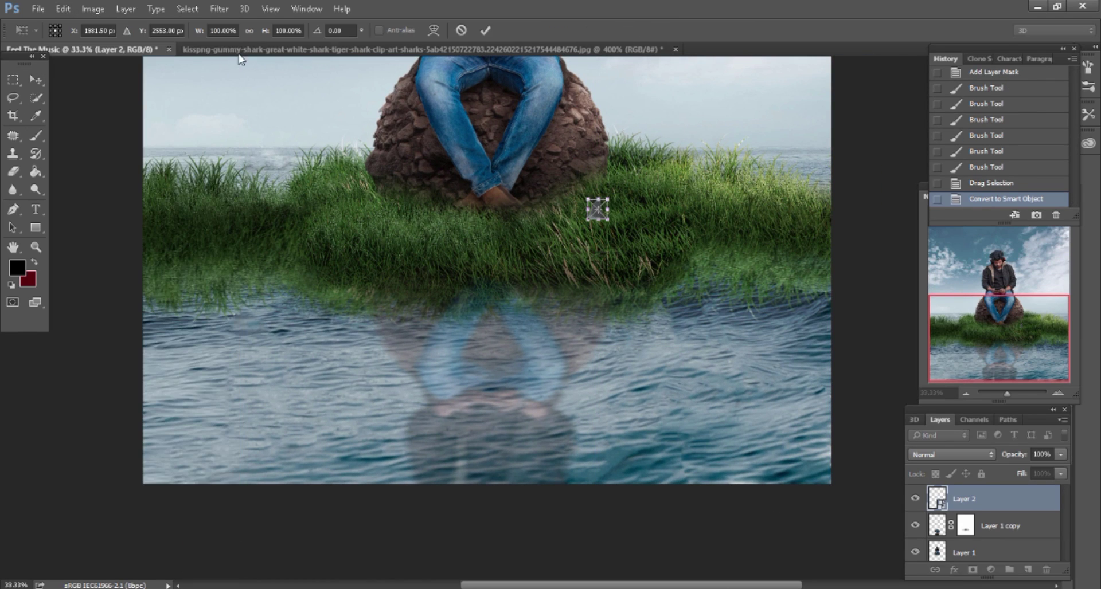
click(249, 30)
drag(266, 30, 656, 24)
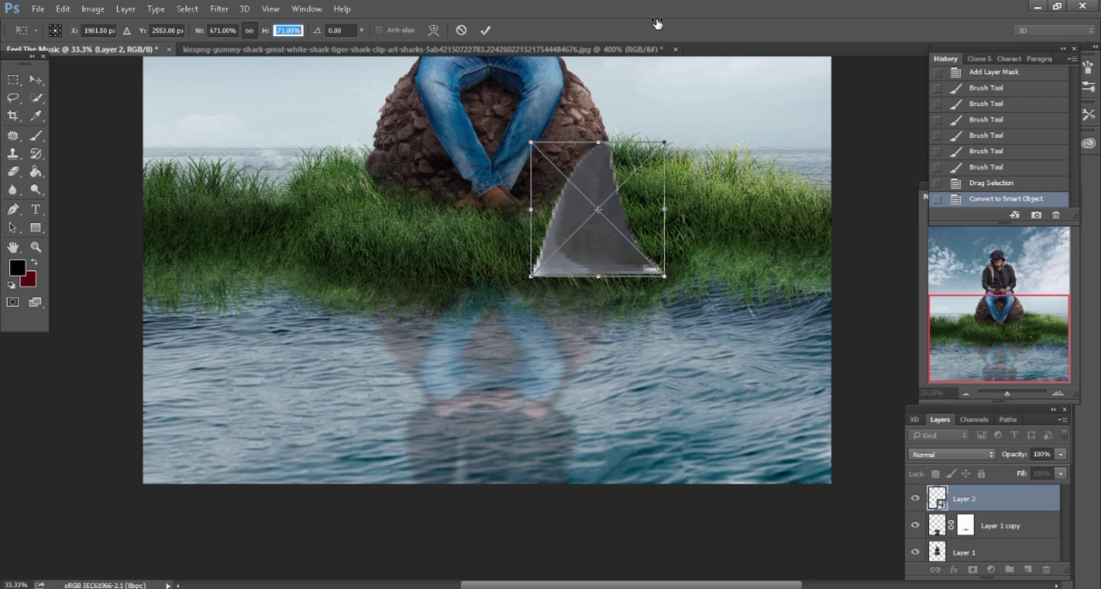
mouse_move(624, 205)
mouse_down()
mouse_move(706, 343)
mouse_move(680, 311)
mouse_up()
scroll(680, 311, down, 2)
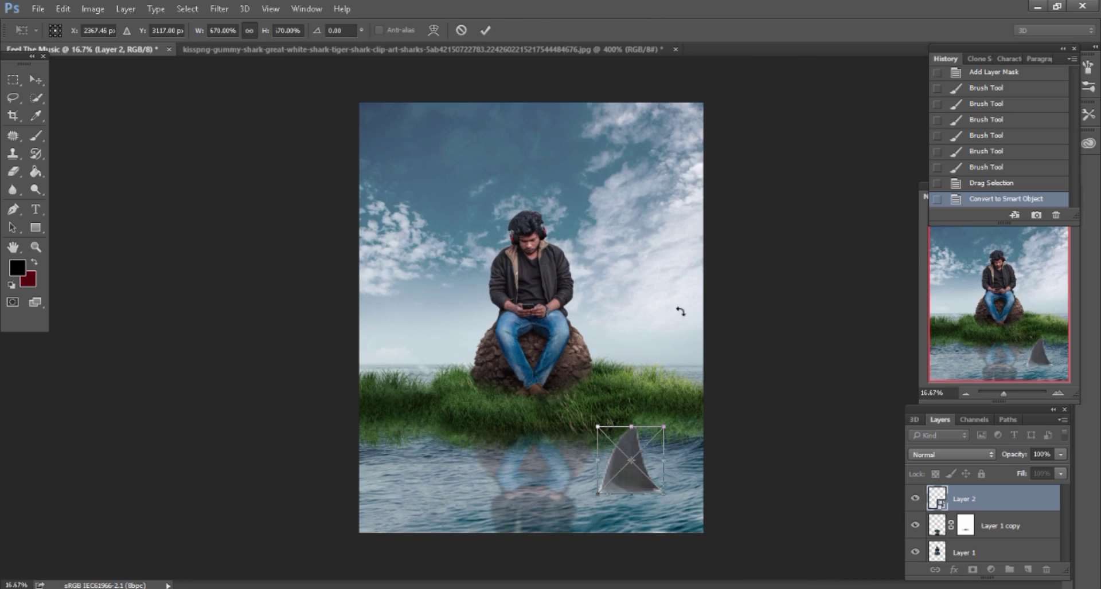
scroll(666, 370, up, 2)
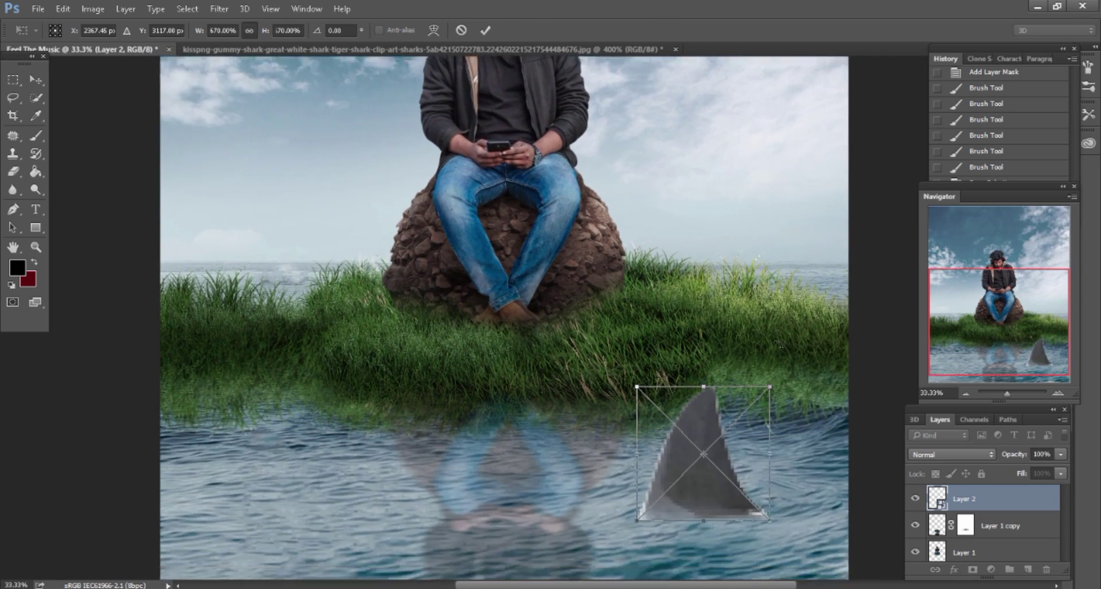
scroll(777, 344, up, 2)
drag(632, 342, 659, 336)
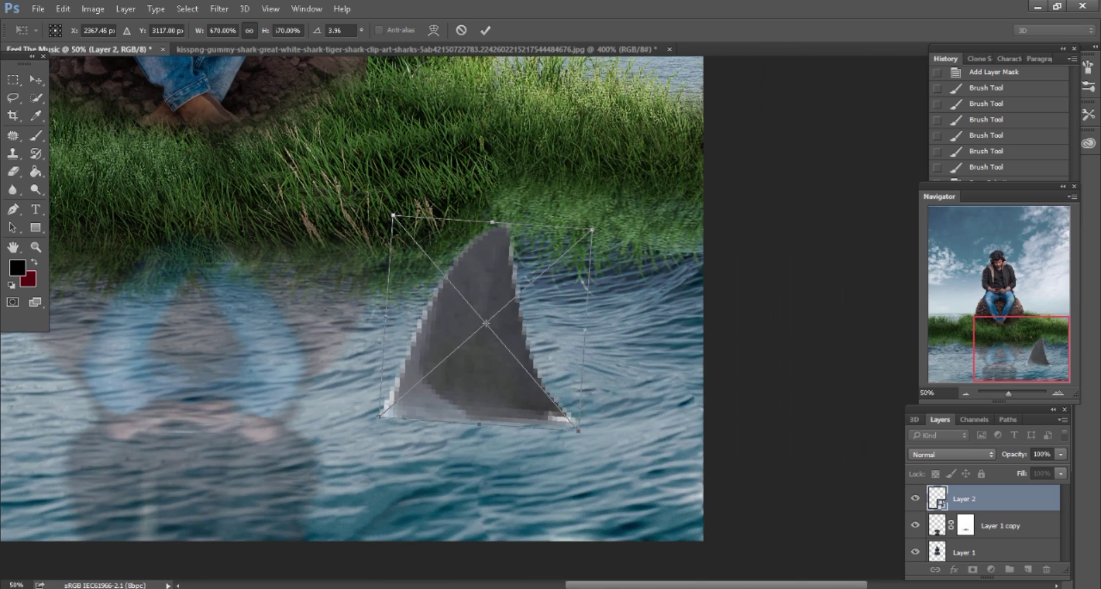
click(486, 30)
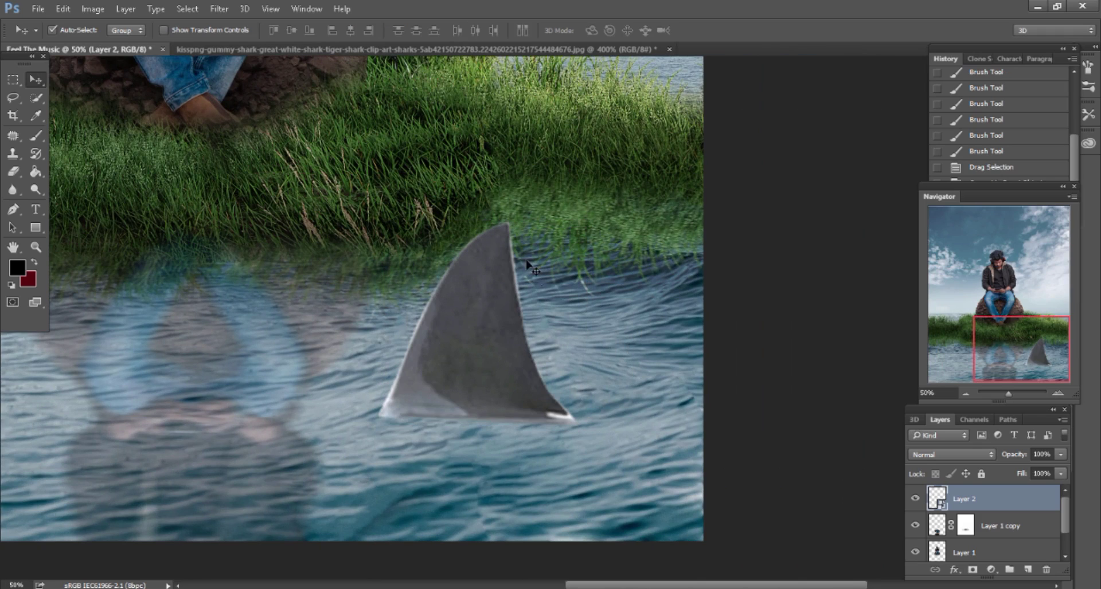
scroll(528, 264, down, 3)
Sharpen the shark fin layer with the Unsharp Mask filter.
click(219, 9)
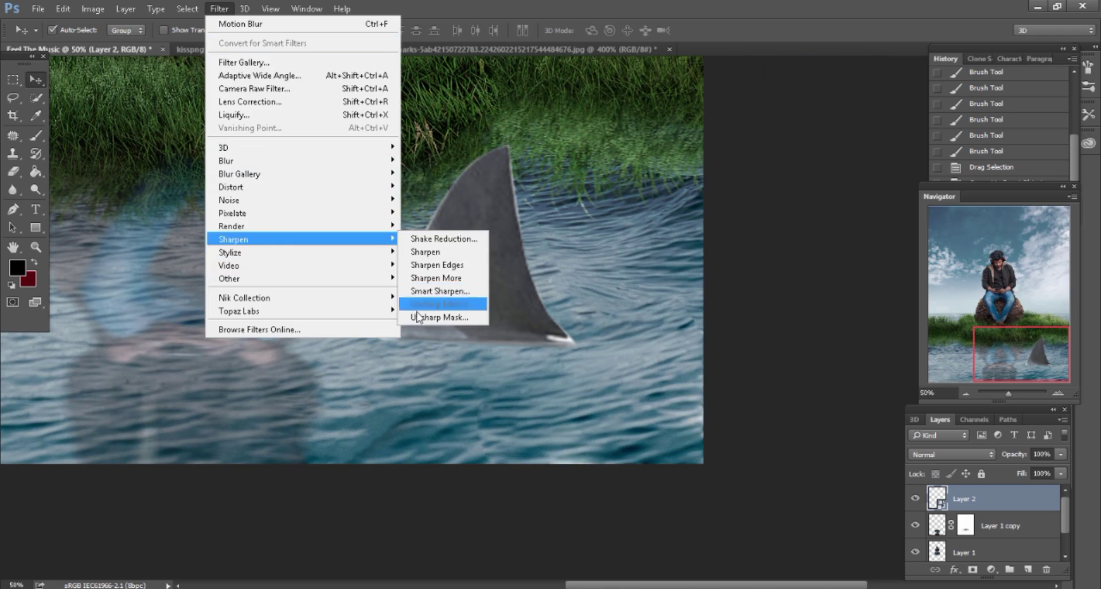
click(424, 309)
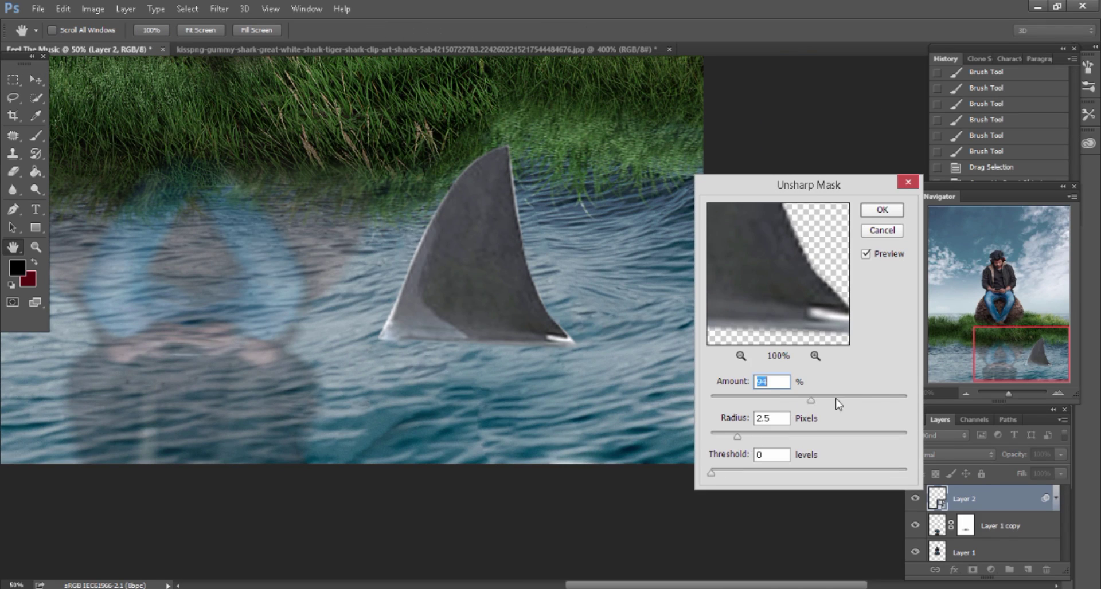
click(878, 216)
scroll(665, 260, left, 3)
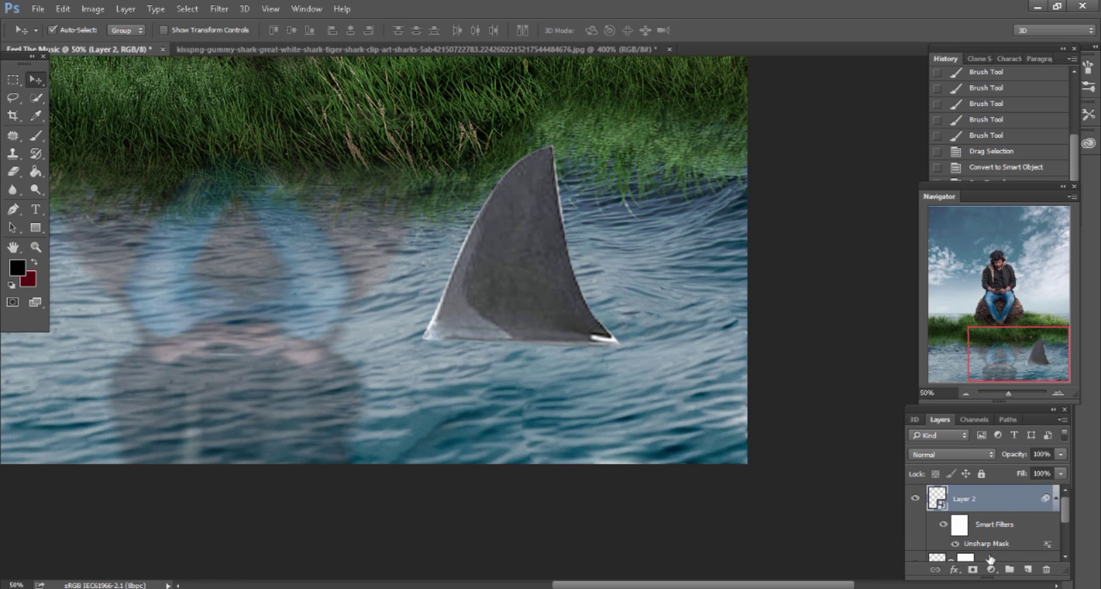
Add a layer mask and brush black over the fin's base to sink it into the water.
click(972, 570)
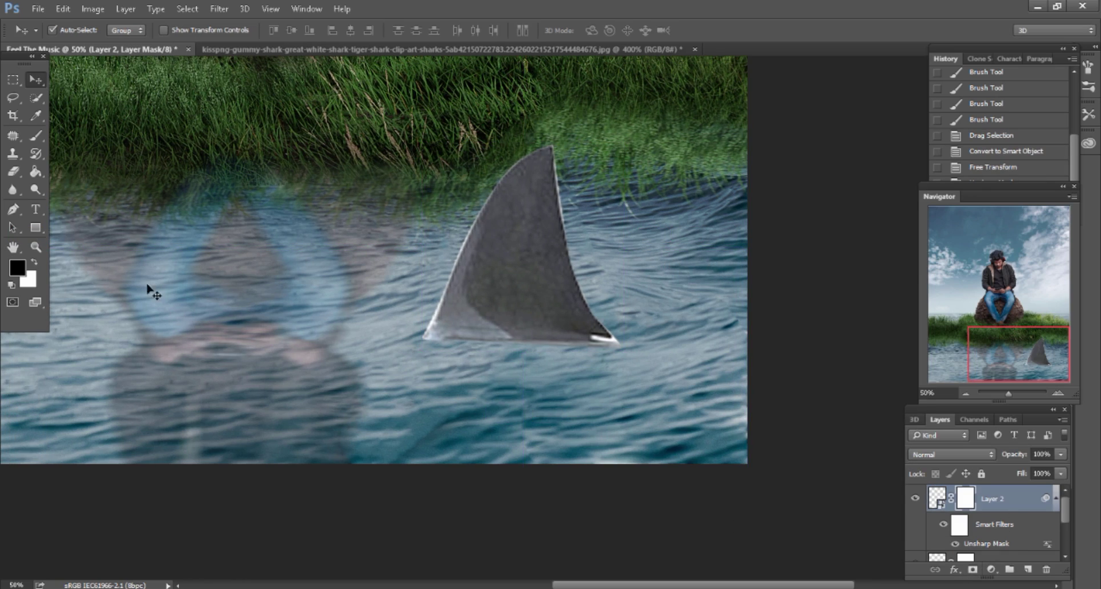
click(38, 137)
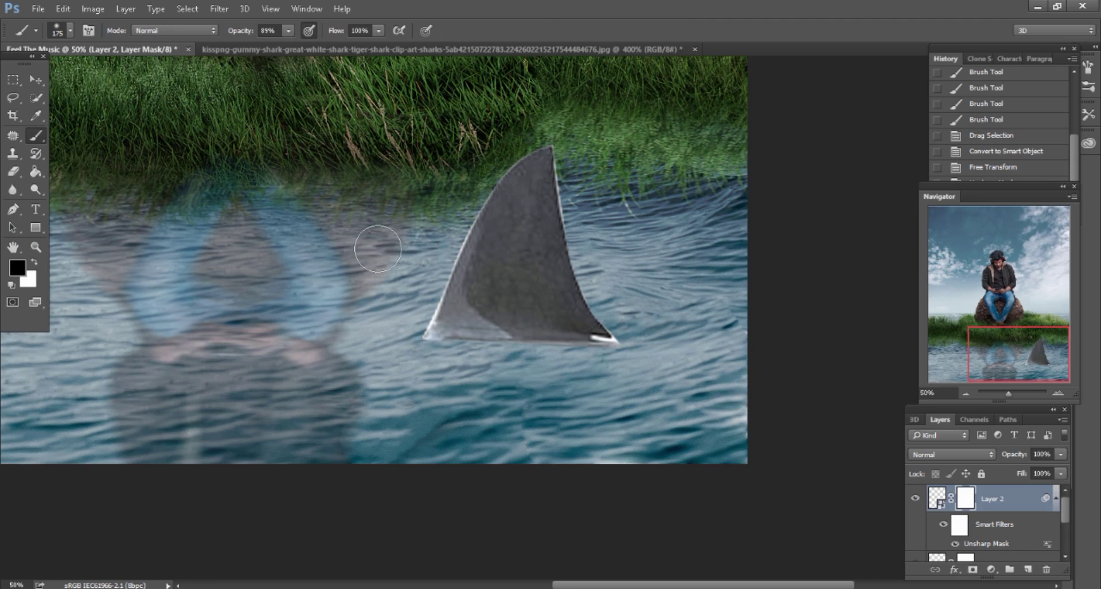
drag(498, 396, 442, 350)
key(bracketright)
mouse_move(545, 363)
mouse_down()
mouse_move(582, 363)
mouse_move(536, 381)
mouse_up()
scroll(645, 363, down, 1)
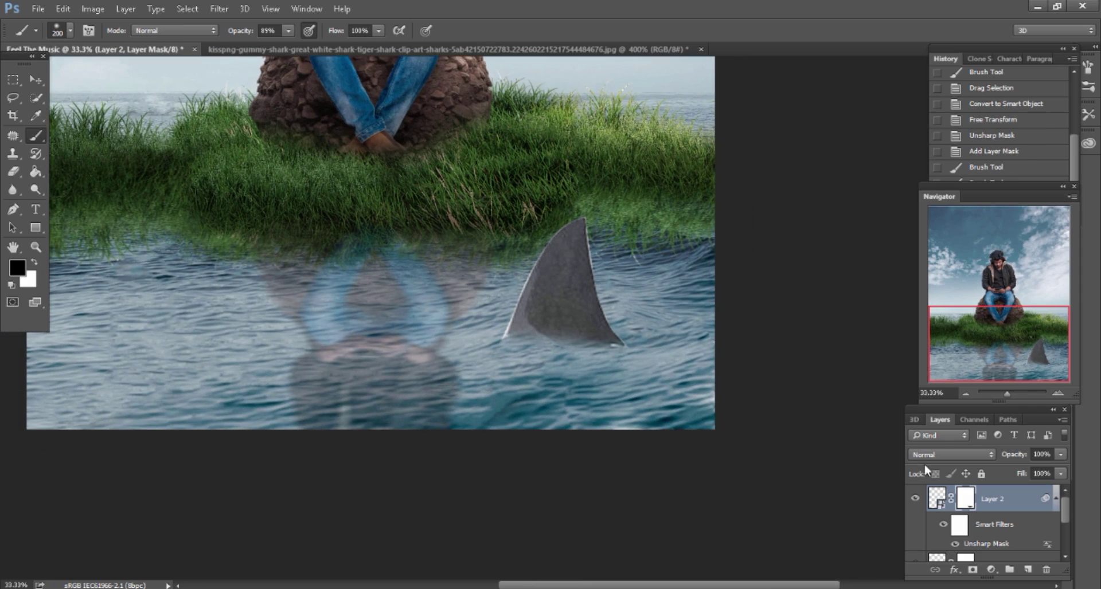
Rasterize the fin layer and permanently apply its layer mask.
click(936, 502)
click(676, 344)
click(524, 245)
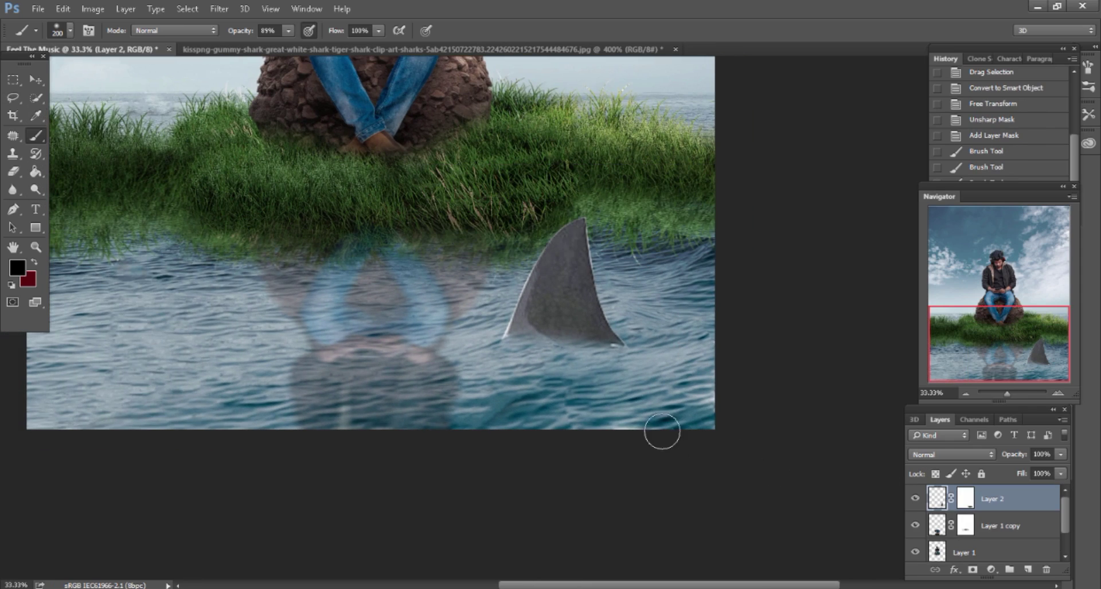
right_click(965, 498)
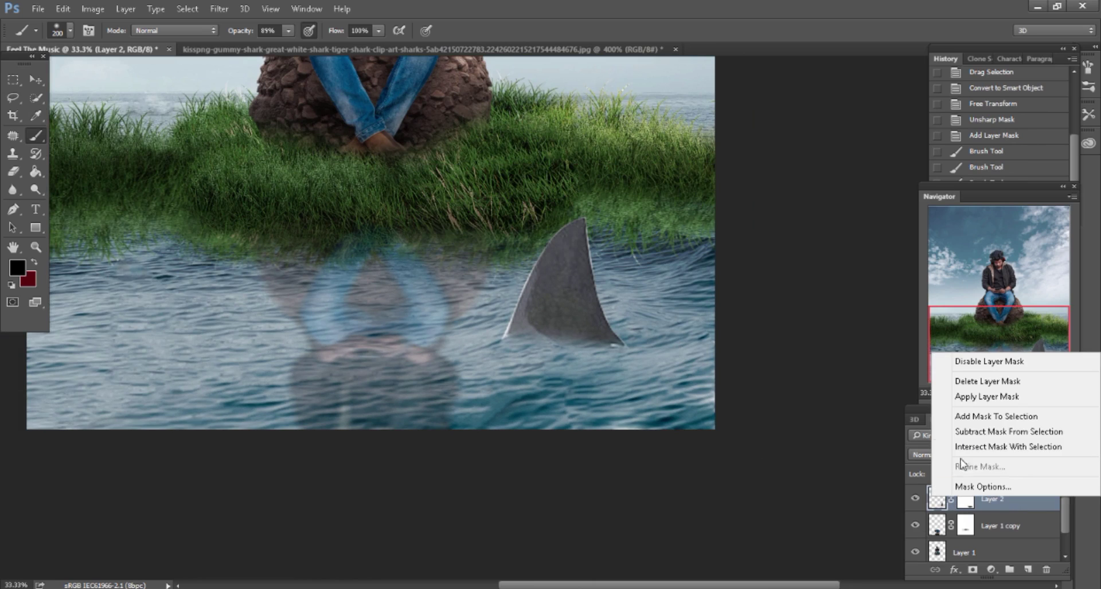
click(975, 395)
Duplicate the fin as Layer 2 copy, move it beside the man, and convert it to a Smart Object.
drag(1026, 511, 1027, 570)
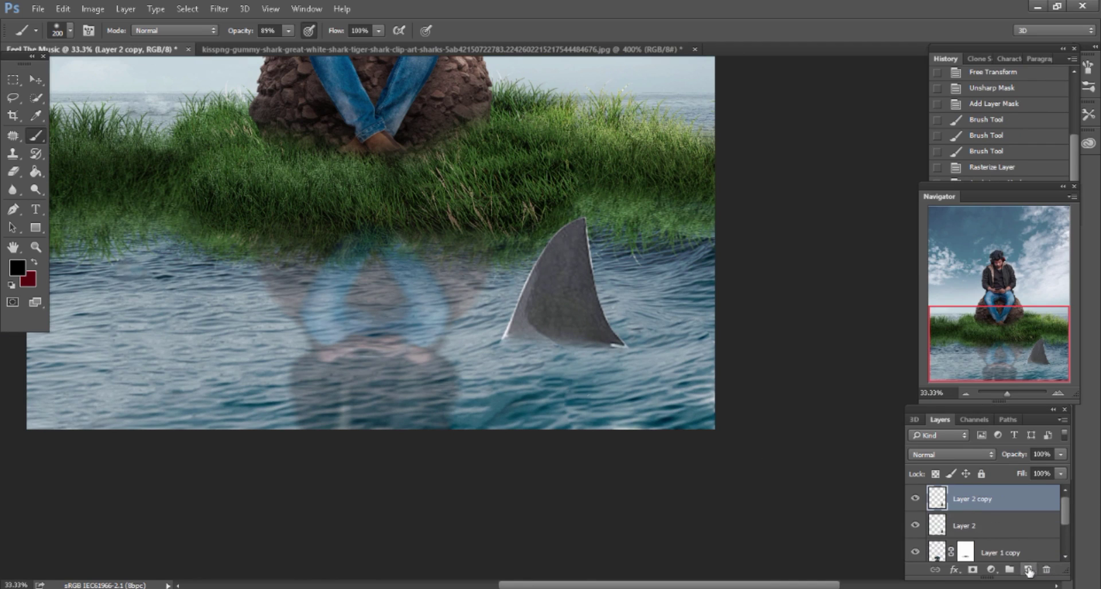
key(v)
key(ctrl+minus)
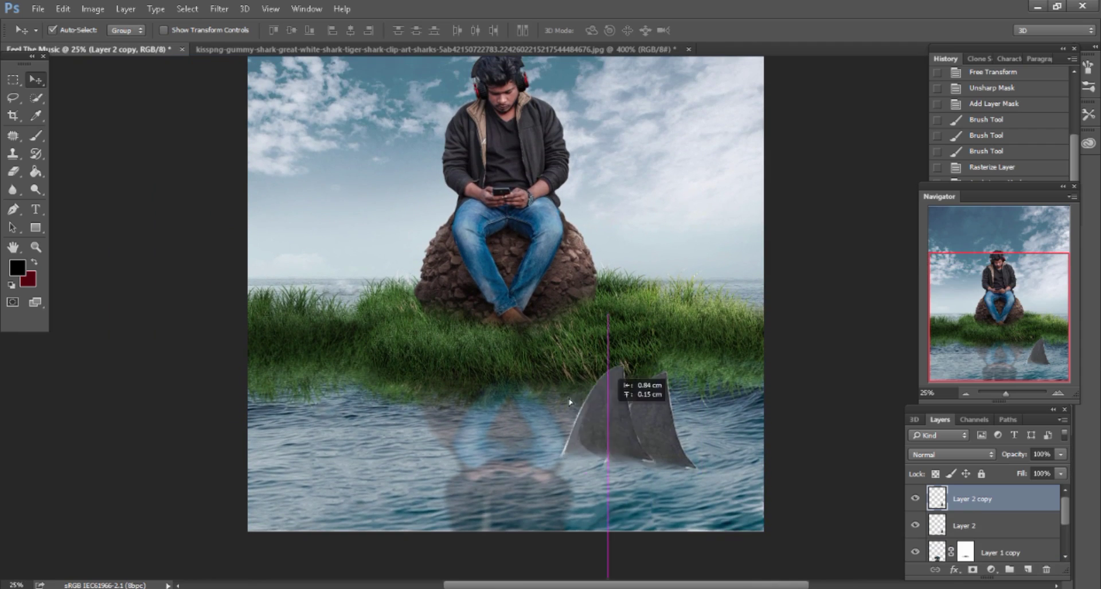
drag(664, 406, 356, 241)
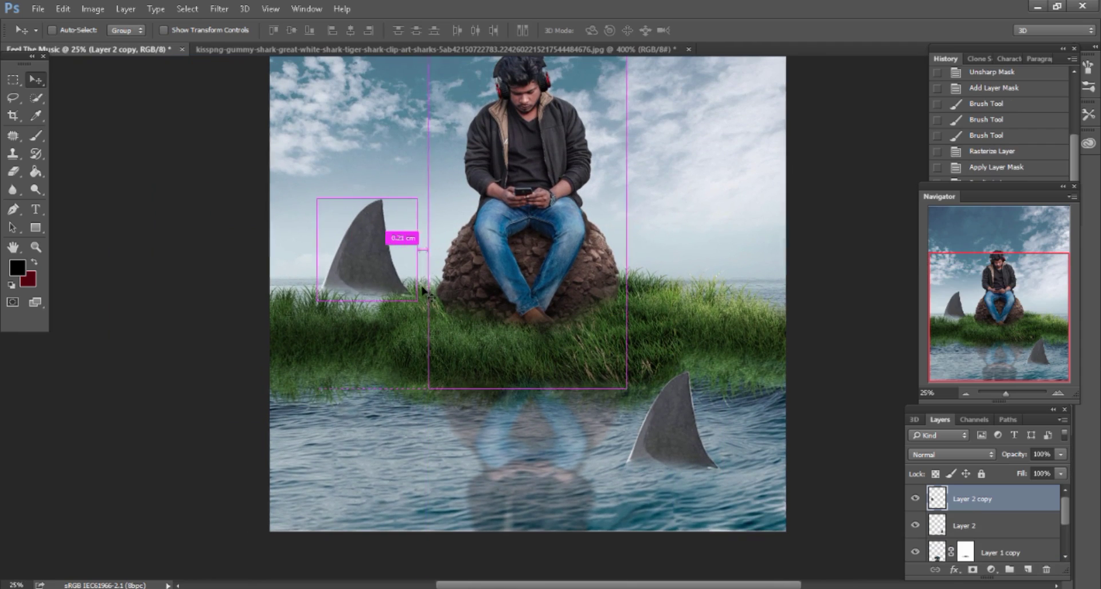
key(ctrl+plus)
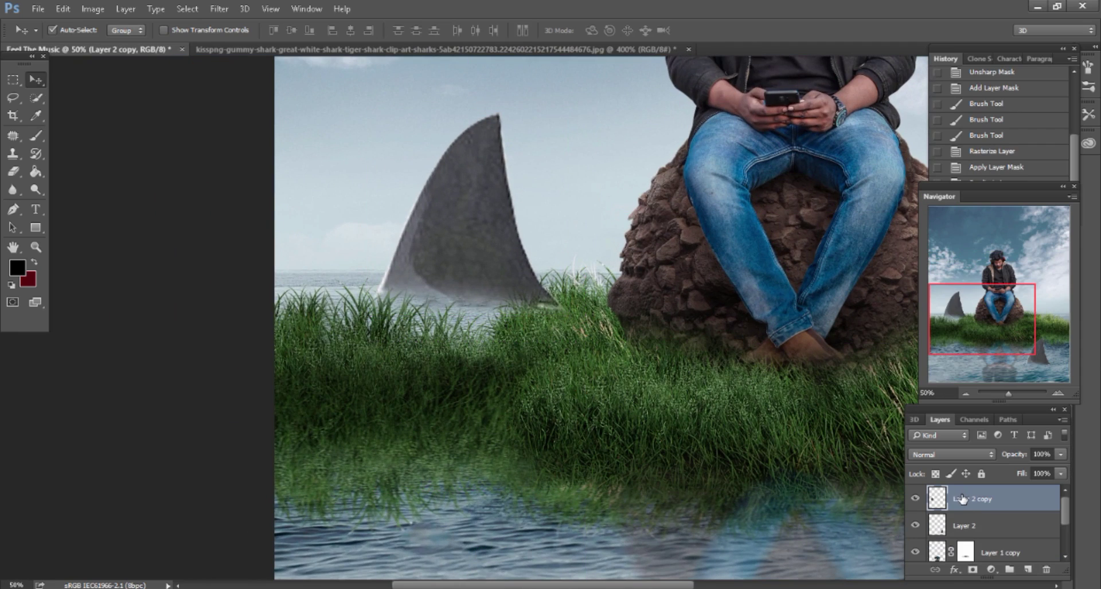
right_click(961, 499)
click(717, 243)
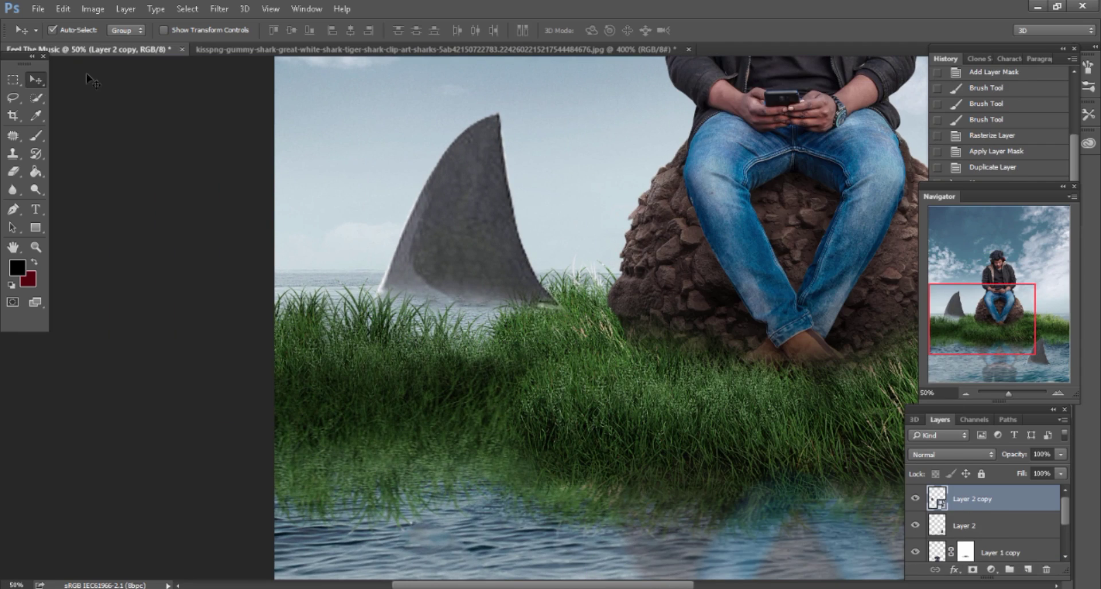
Free Transform the fin copy down to 32% and place it on the horizon left of the rock.
click(62, 8)
click(81, 278)
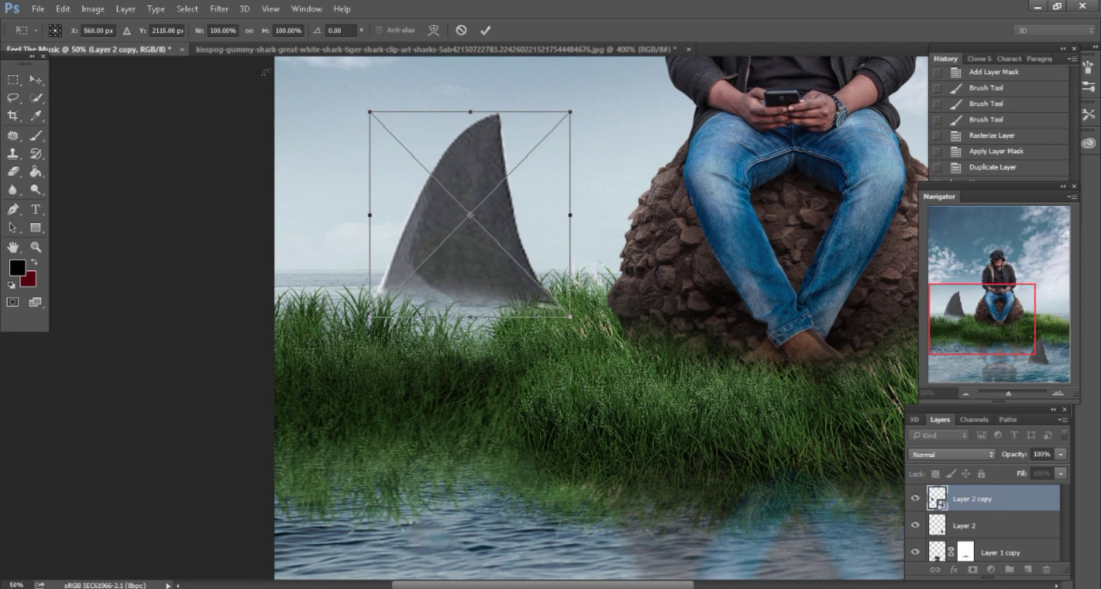
click(249, 30)
double_click(220, 31)
text(50)
key(Tab)
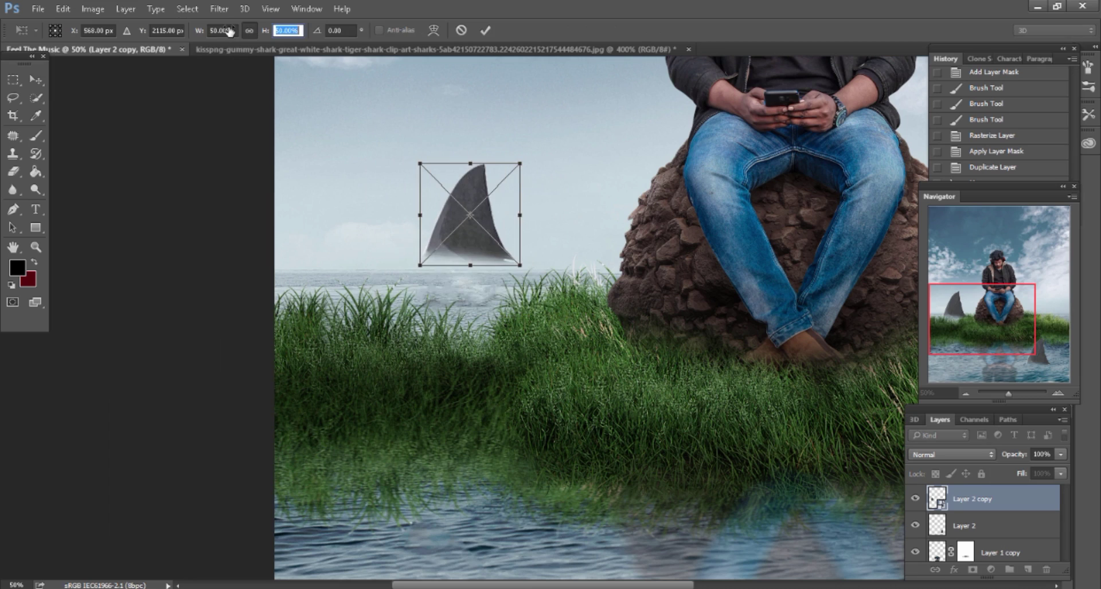
drag(230, 32, 217, 31)
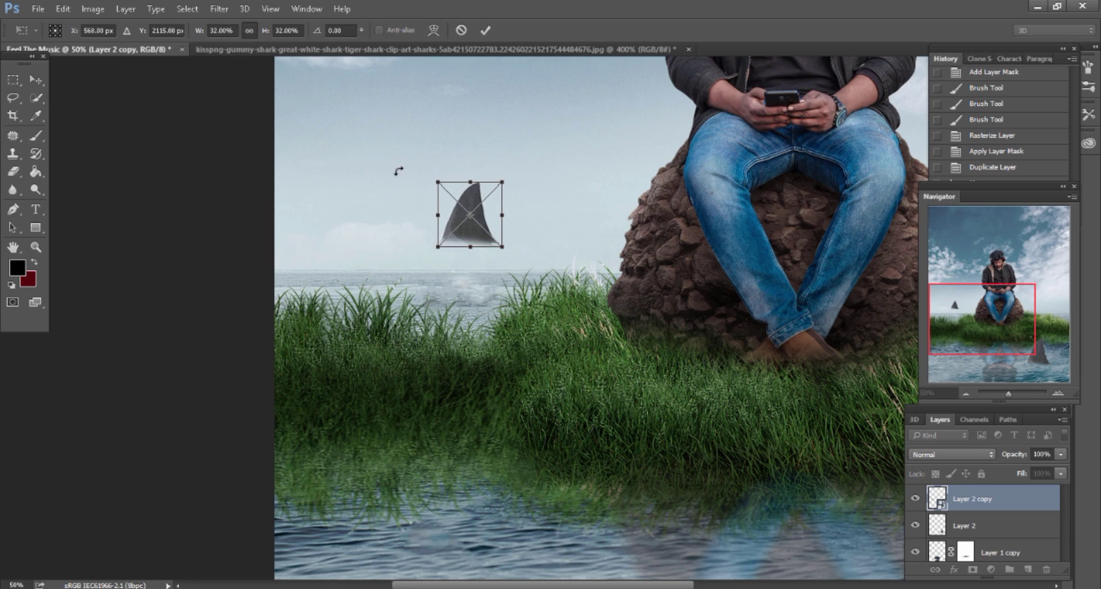
drag(491, 207, 485, 261)
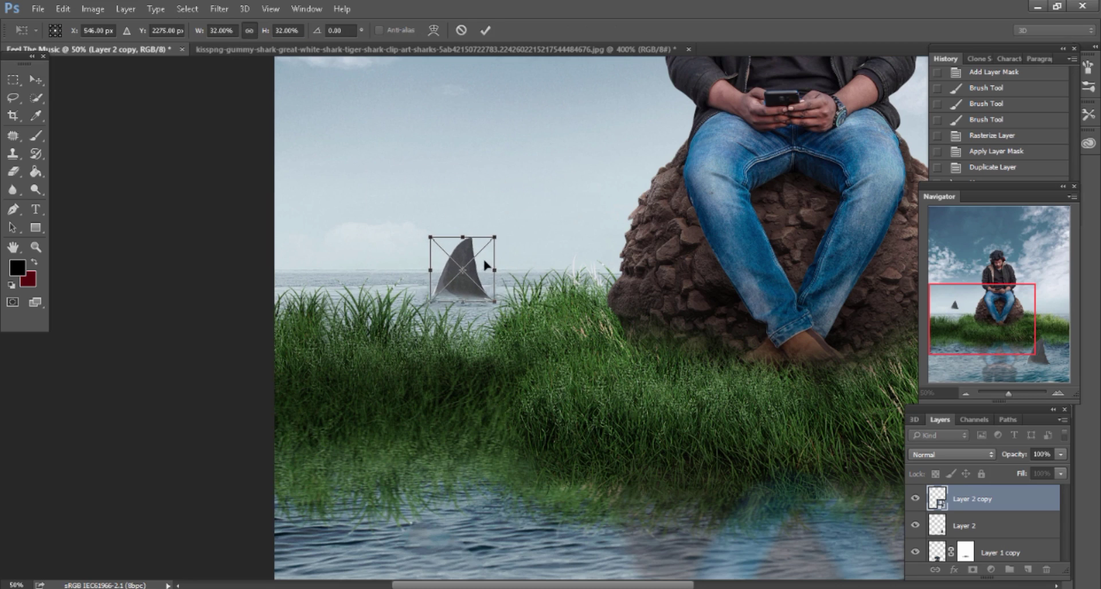
click(484, 30)
scroll(553, 152, down, 2)
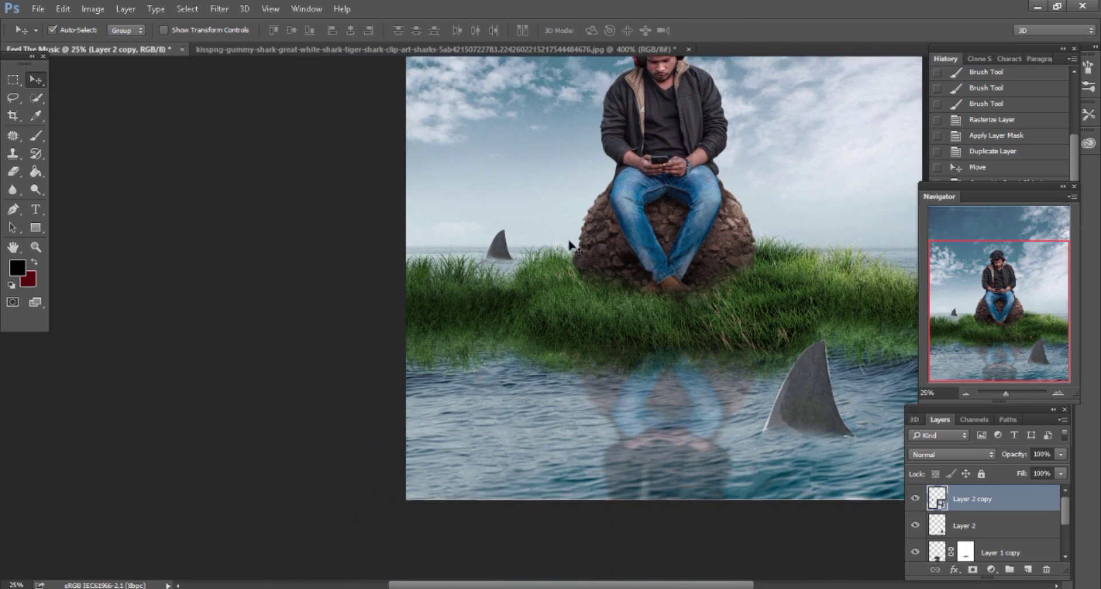
scroll(565, 244, down, 2)
drag(562, 244, 495, 243)
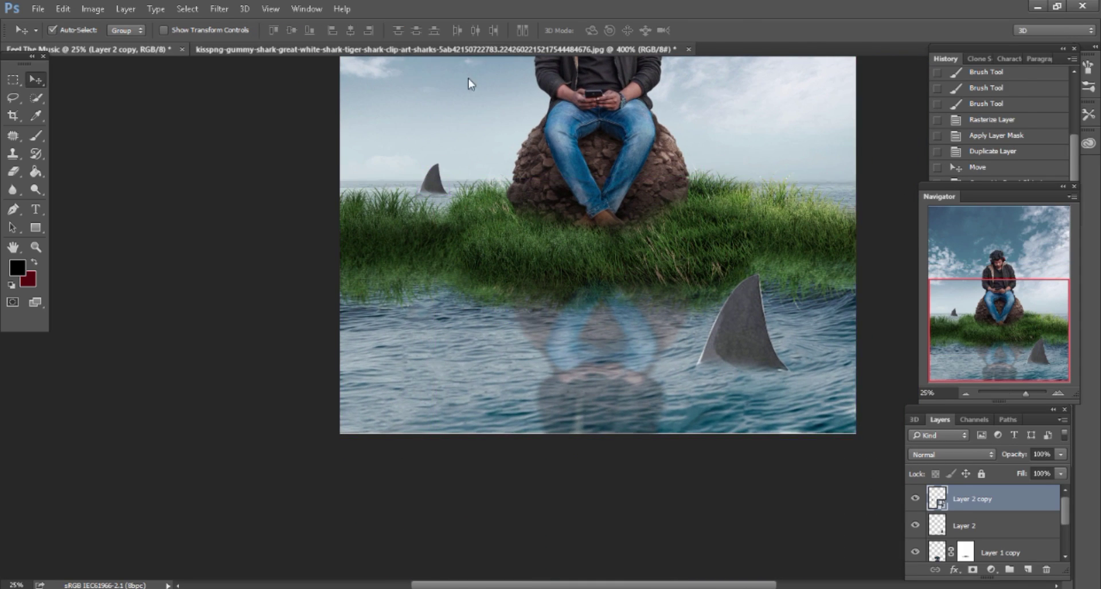
Close the shark source image without saving and drag a different shark image into the composite.
click(694, 52)
click(541, 235)
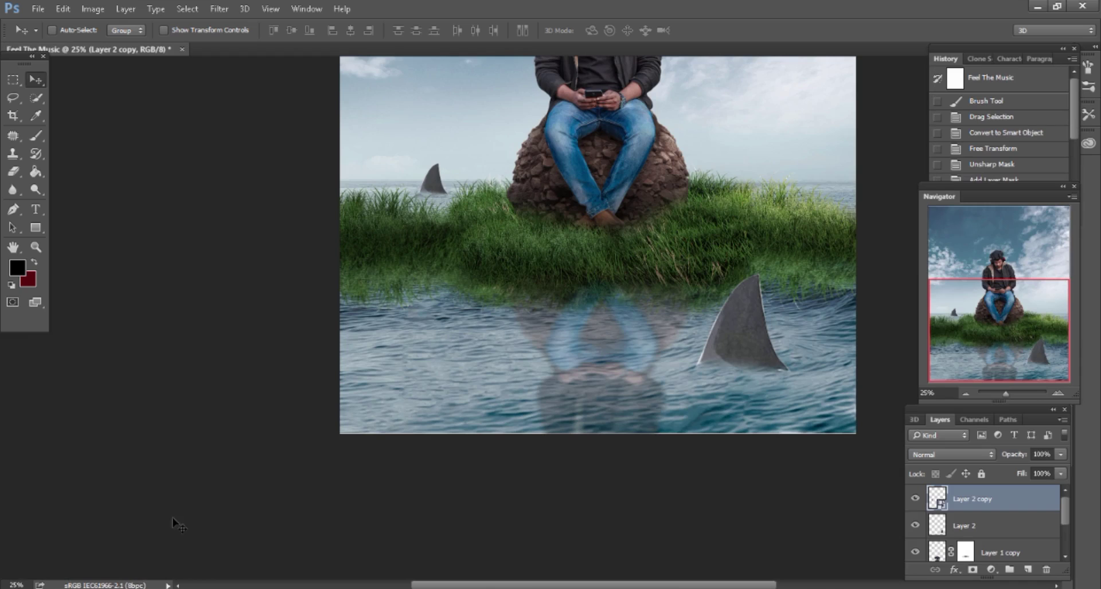
key(alt+Tab)
drag(290, 163, 364, 585)
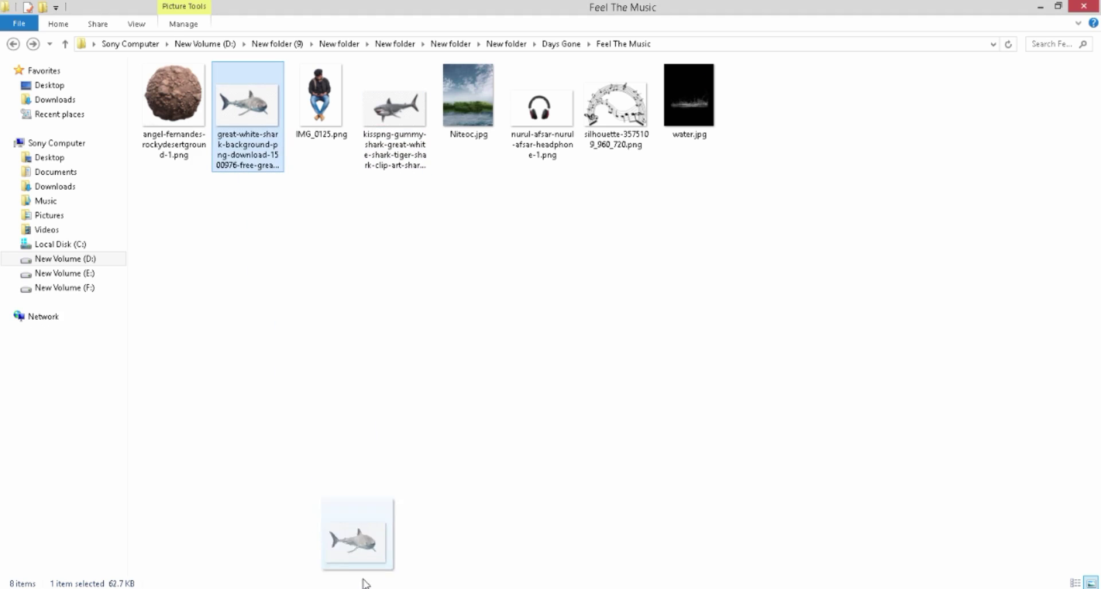
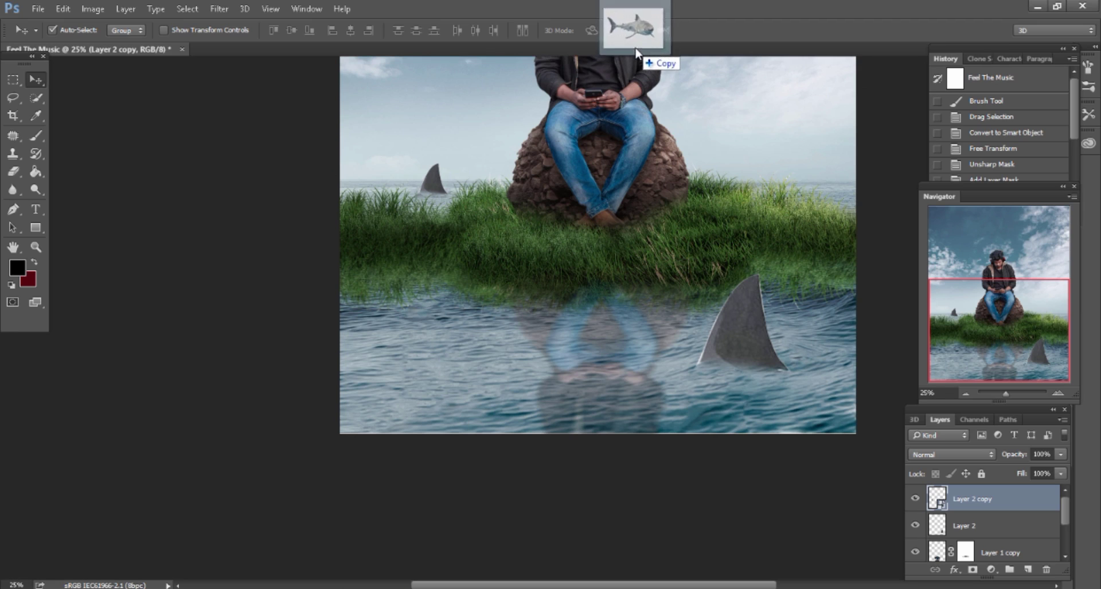
Open the shark PNG as a new document and zoom in on the shark.
drag(364, 585, 636, 49)
key(ctrl+plus)
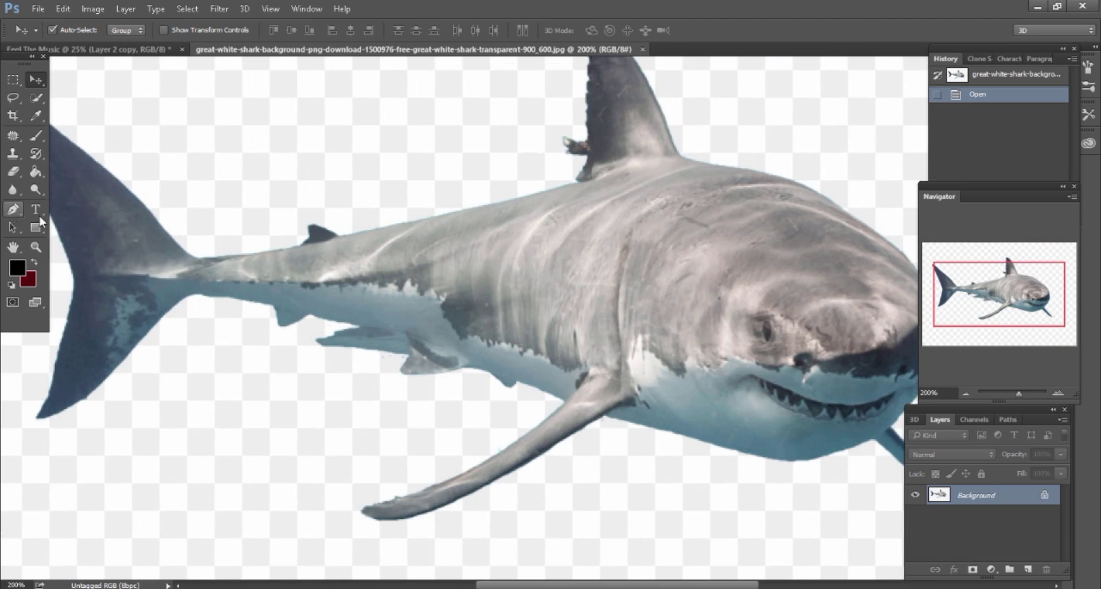
click(13, 209)
scroll(791, 289, up, 3)
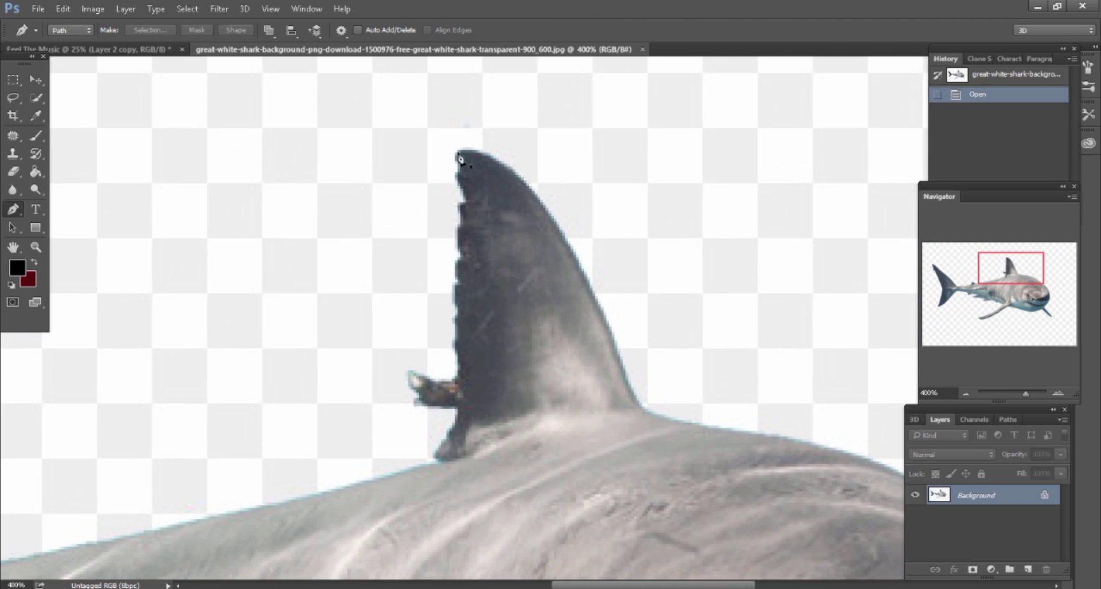
Trace a closed Pen path around the shark's dorsal fin, from tip to base and back.
click(458, 155)
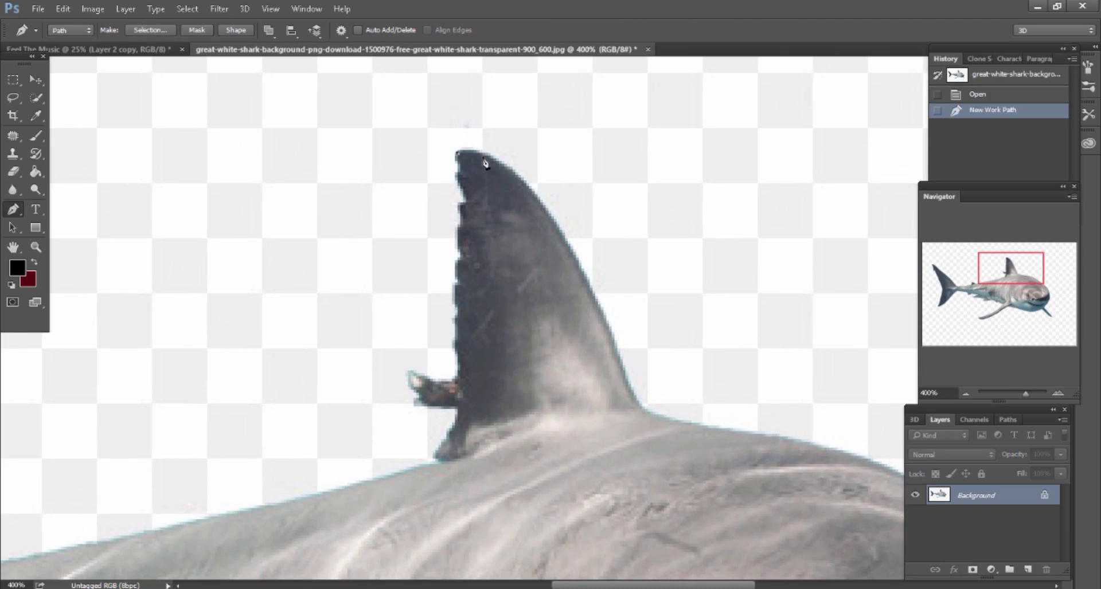
click(561, 231)
scroll(610, 258, down, 2)
click(604, 258)
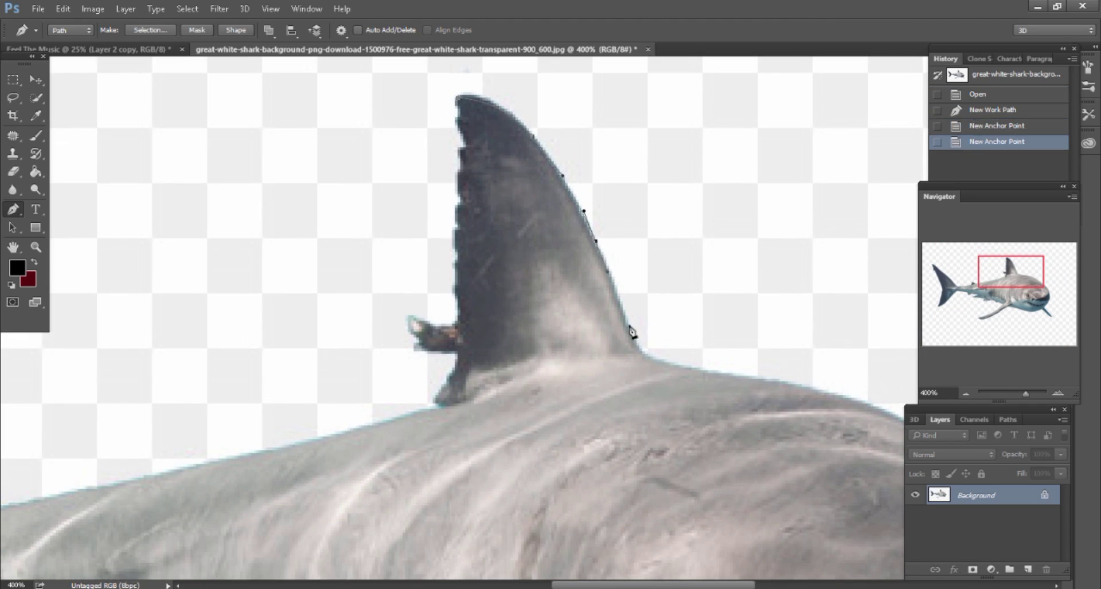
click(635, 346)
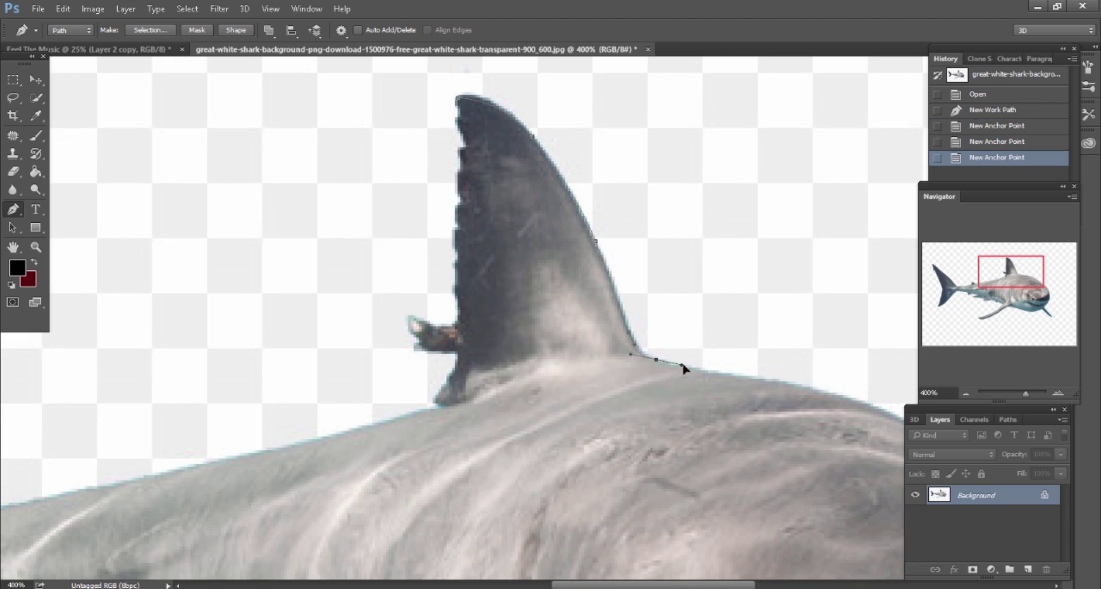
click(702, 374)
click(556, 390)
click(456, 400)
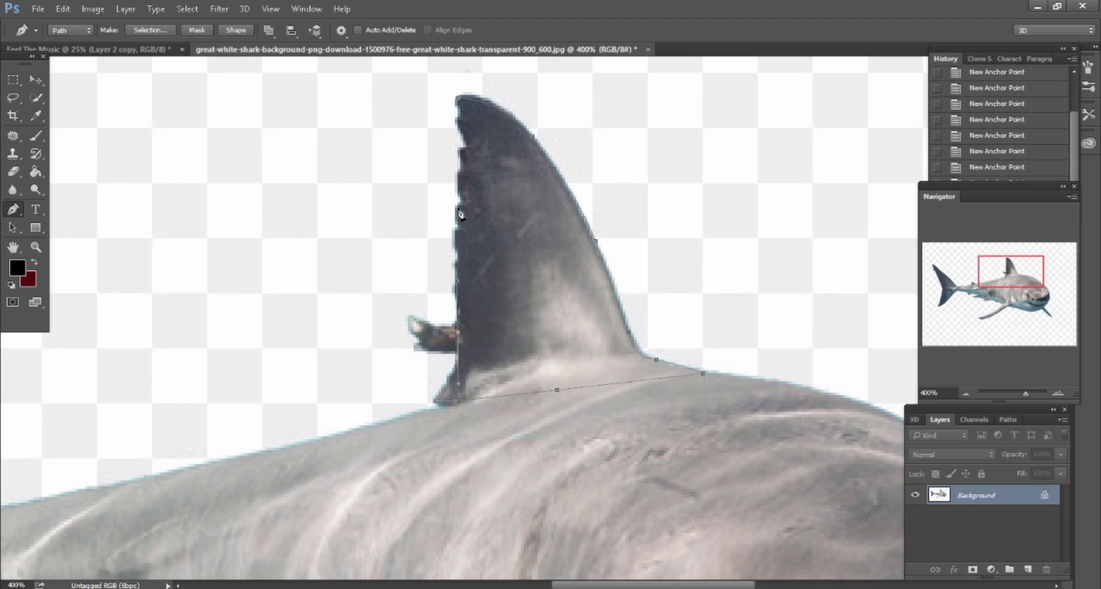
click(462, 152)
Turn the fin path into a selection and drag it into the Feel The Music composite.
right_click(493, 151)
click(516, 210)
key(Return)
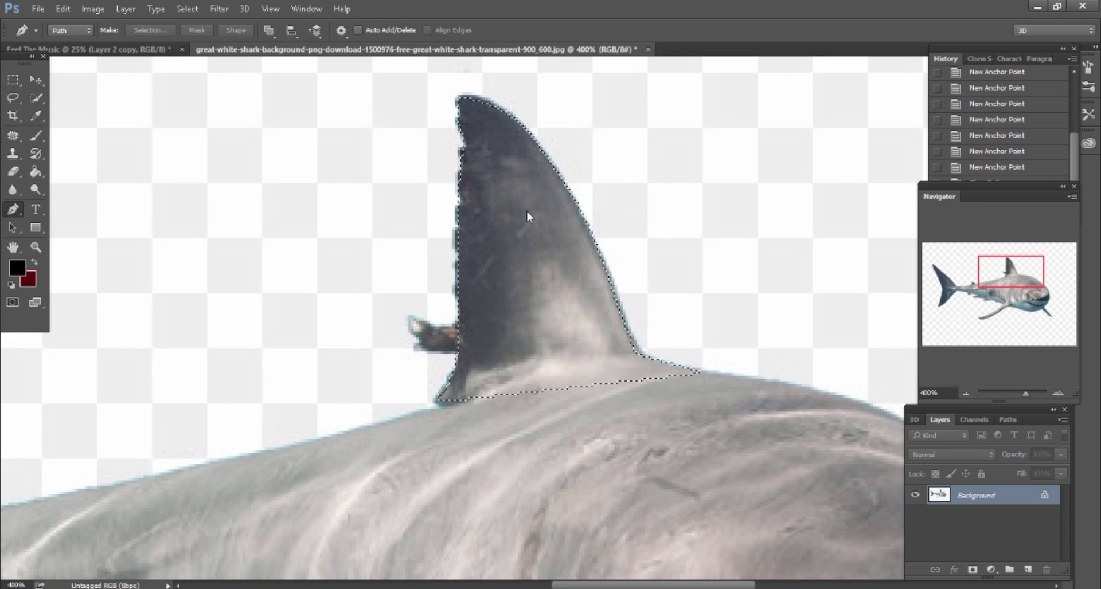
key(v)
mouse_move(513, 201)
mouse_down()
mouse_move(144, 53)
mouse_move(446, 343)
mouse_move(583, 430)
mouse_up()
Convert the new fin layer, Layer 3, to a Smart Object.
key(ctrl+plus)
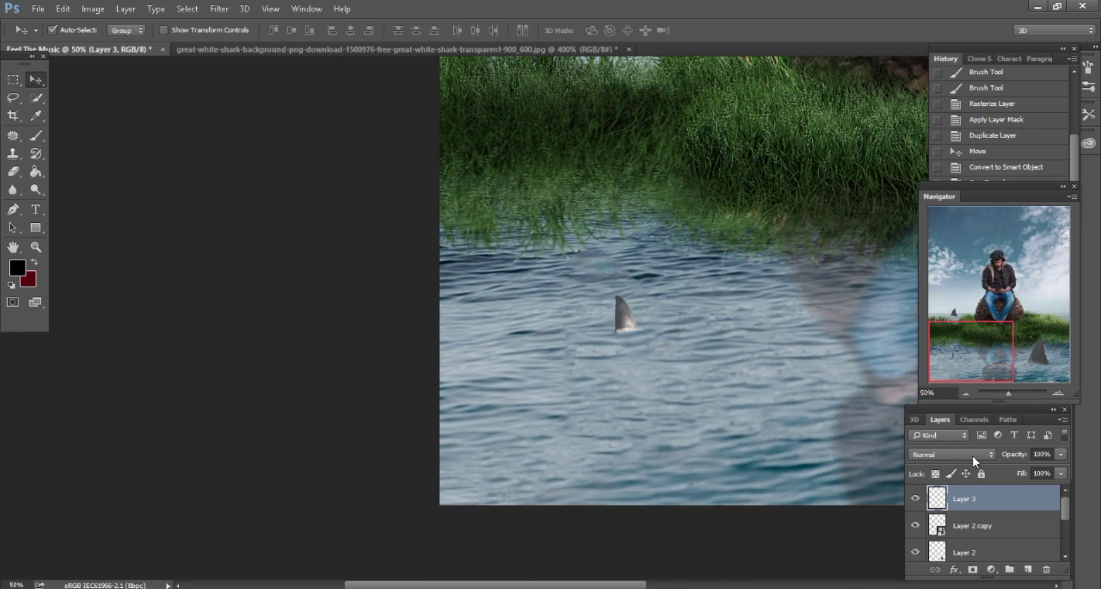
right_click(969, 502)
click(755, 232)
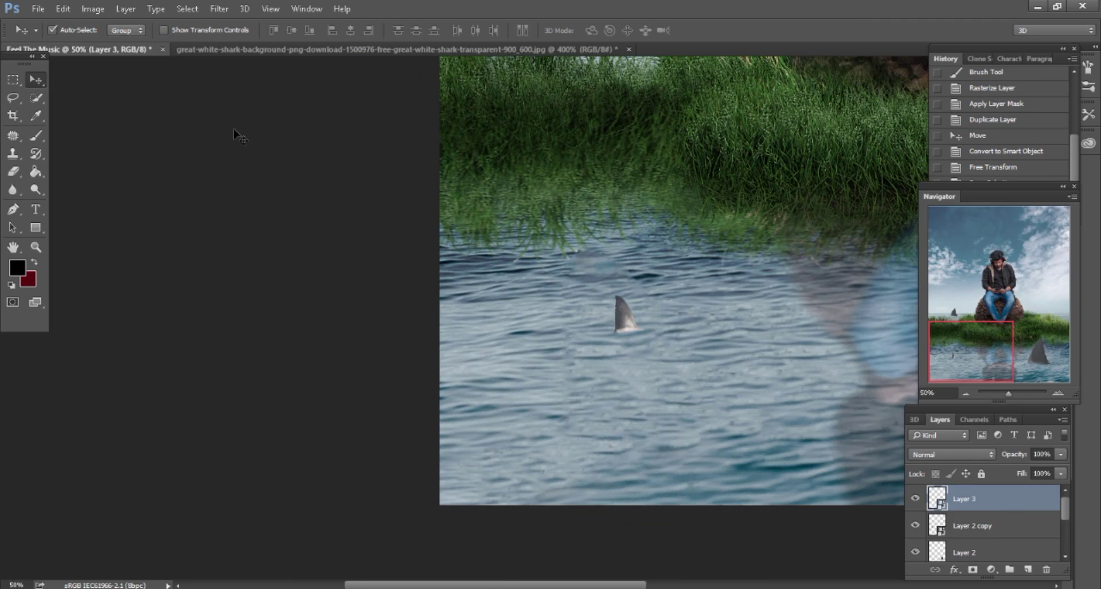
Scale the fin to about 432% with linked width/height and place it in the lower-left water.
click(65, 9)
click(109, 277)
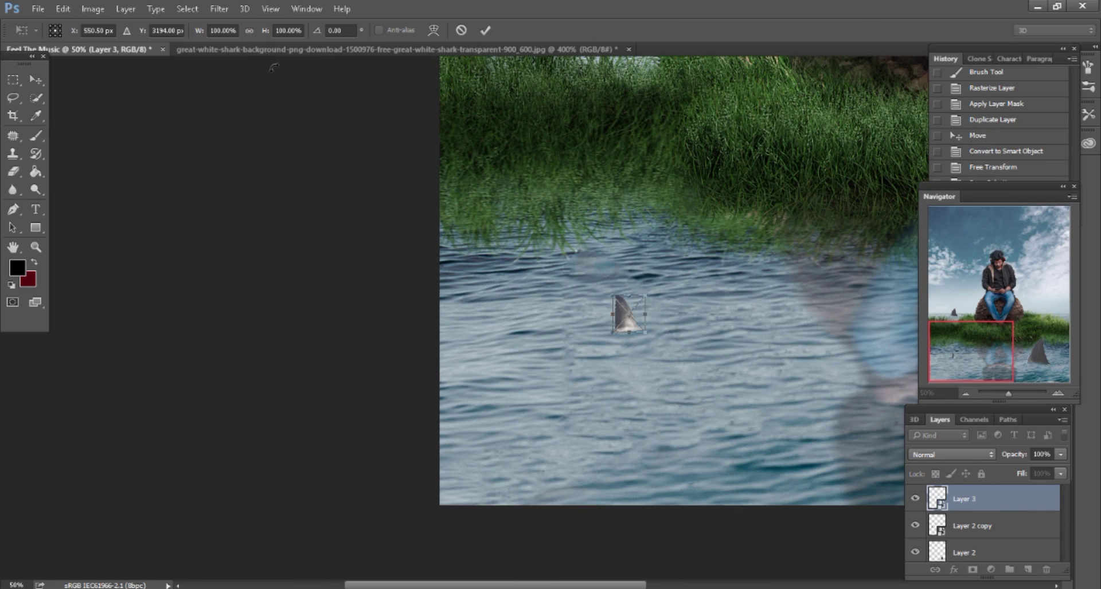
click(249, 30)
mouse_move(265, 31)
mouse_down()
mouse_move(450, 61)
mouse_move(488, 55)
mouse_up()
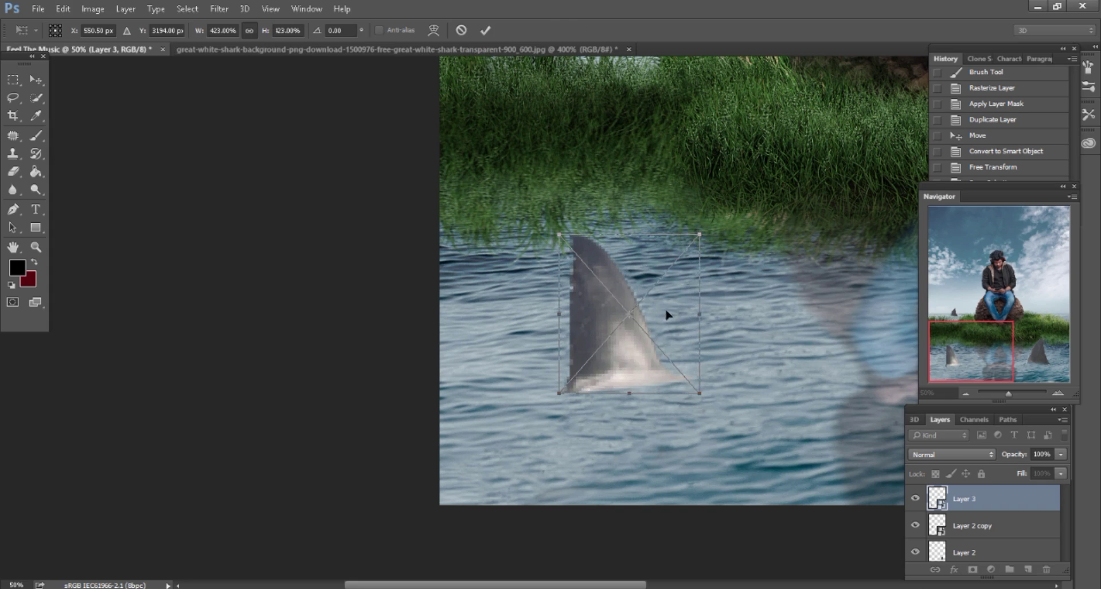
drag(667, 314, 640, 350)
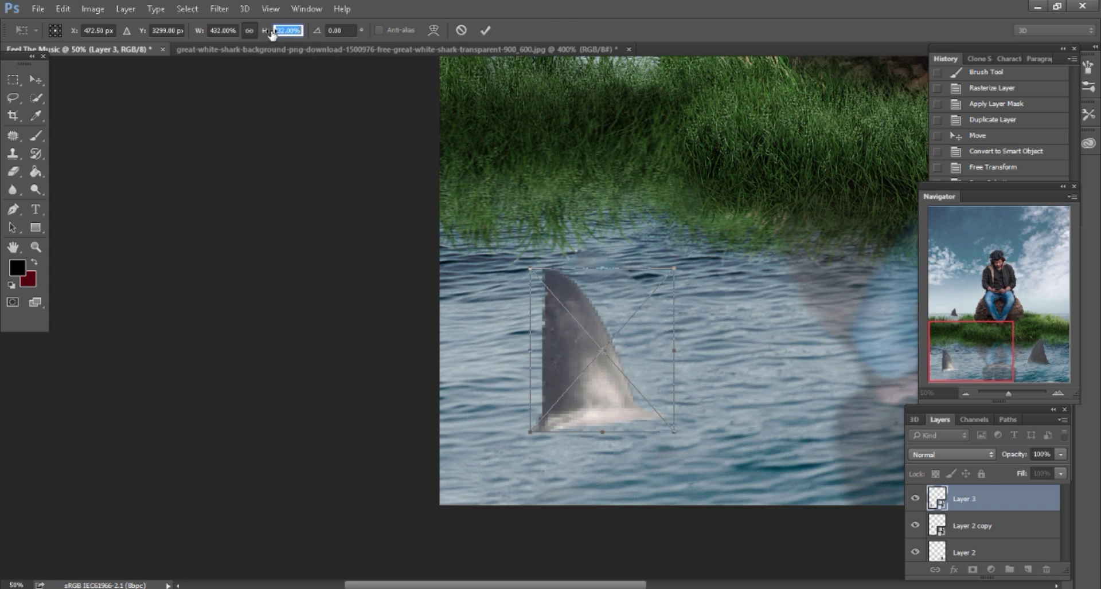
click(488, 31)
key(ctrl+minus)
key(ctrl+minus)
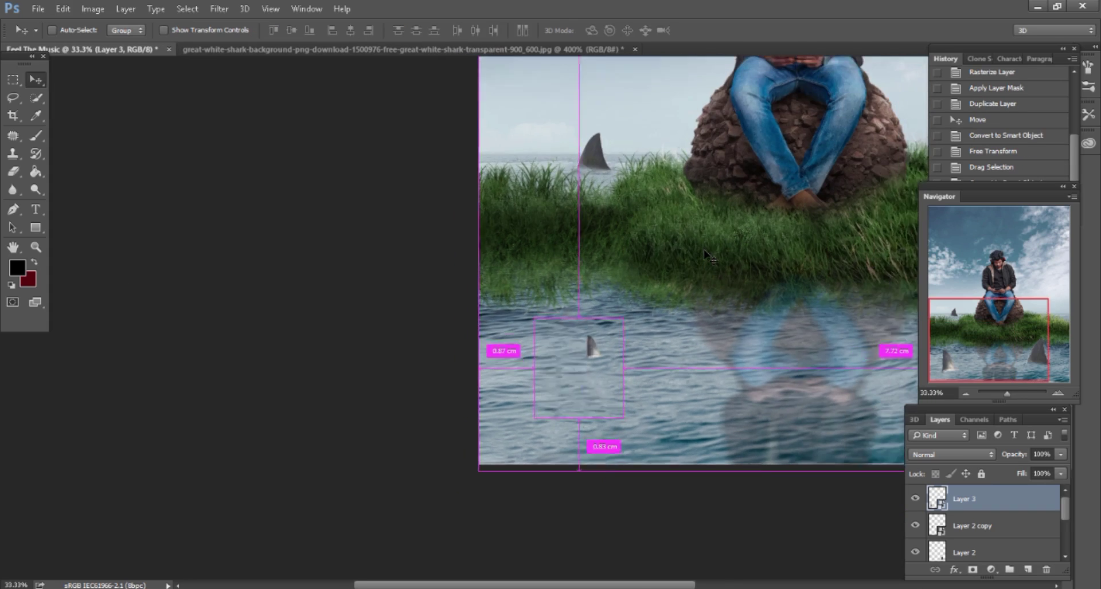
scroll(709, 267, down, 3)
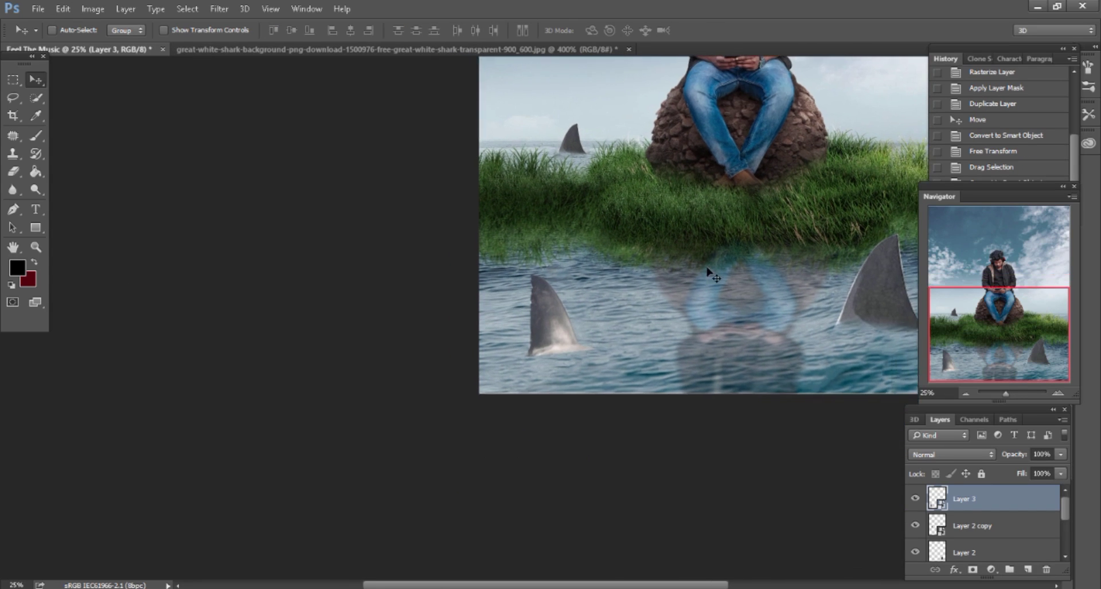
key(ctrl+plus)
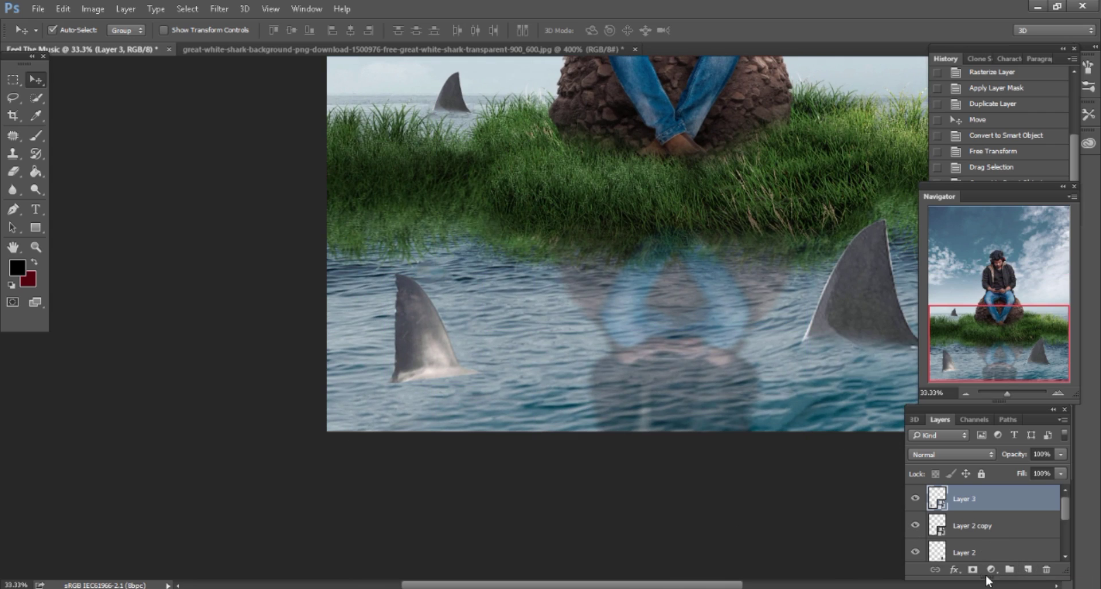
Paint black on the fin's mask with a small brush to blend the foam at its base.
key(ctrl+plus)
key(b)
key(d)
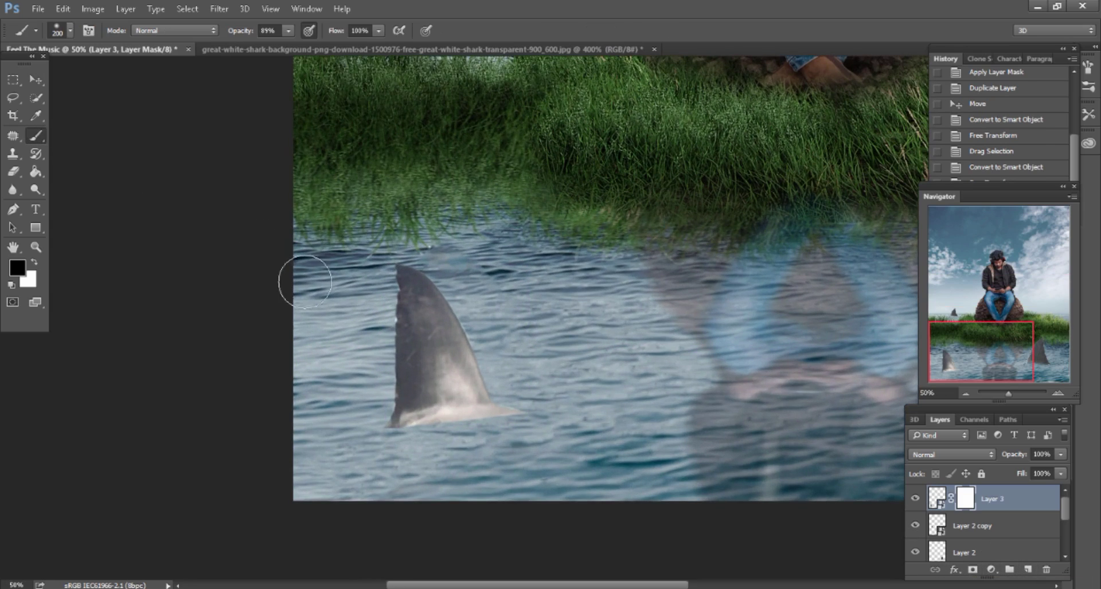
scroll(451, 412, down, 1)
drag(454, 407, 511, 403)
key(bracketleft)
key(bracketleft)
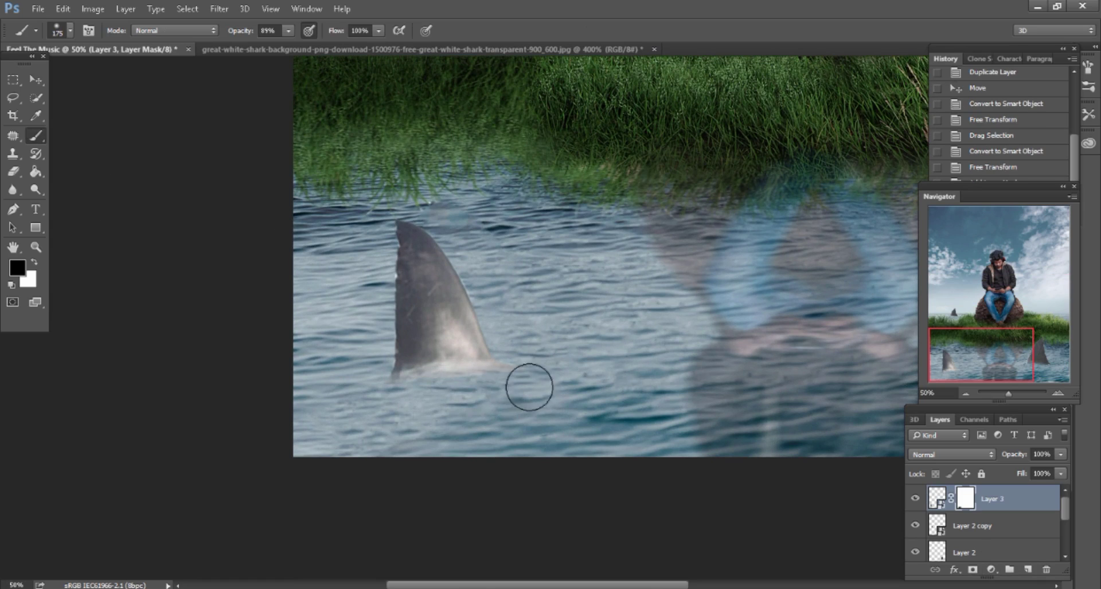
click(393, 407)
Rasterize the fin layer and apply its layer mask permanently.
click(936, 498)
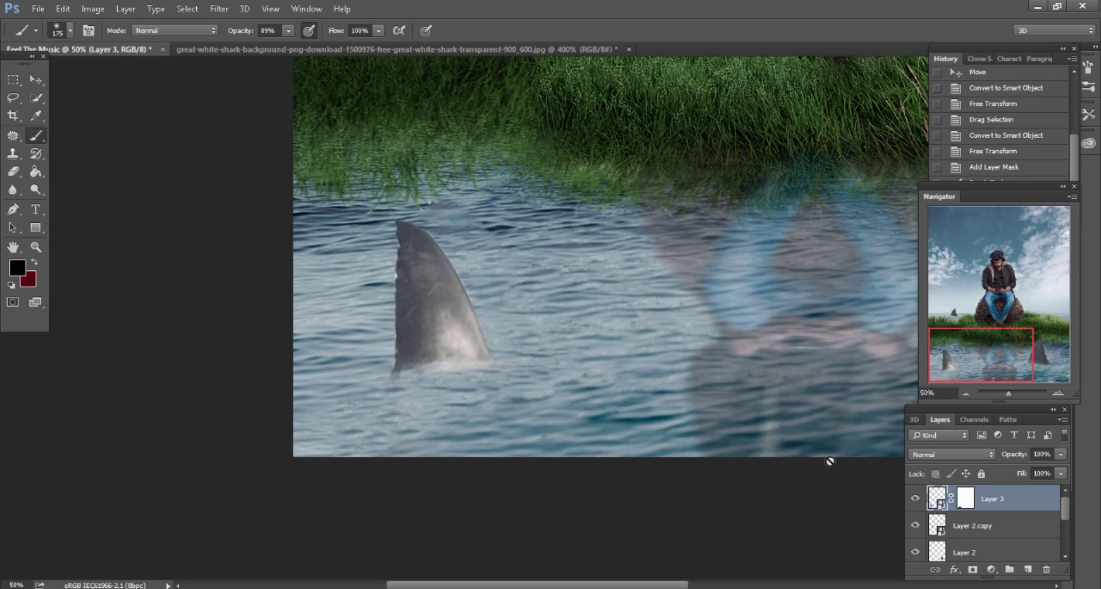
click(826, 452)
click(532, 245)
right_click(952, 507)
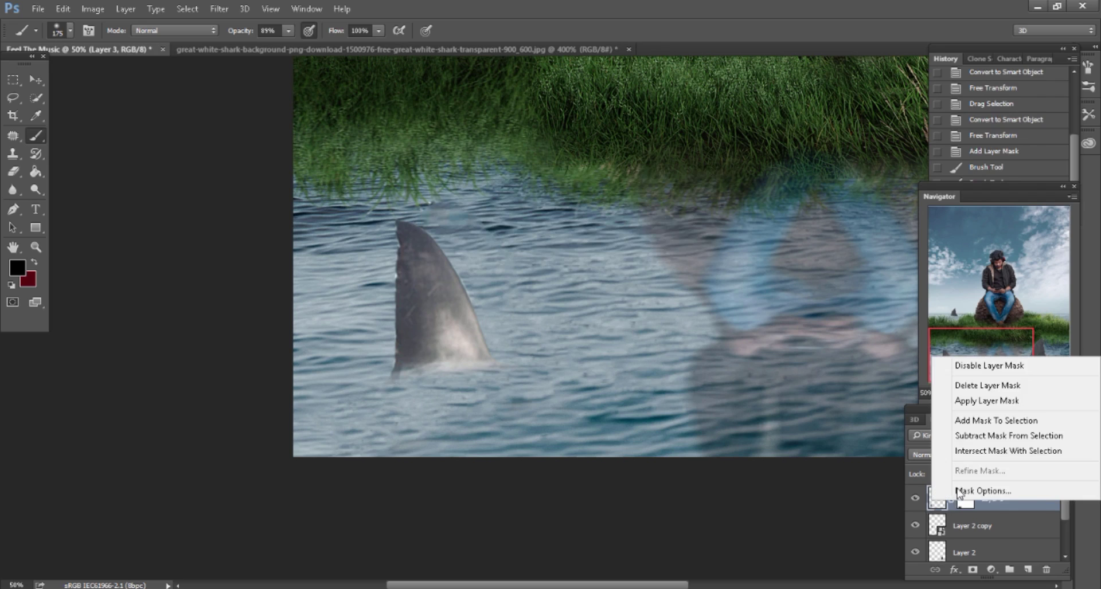
click(975, 398)
Load the left fin's selection and add a Gradient fill layer positioned to shade it.
click(1028, 570)
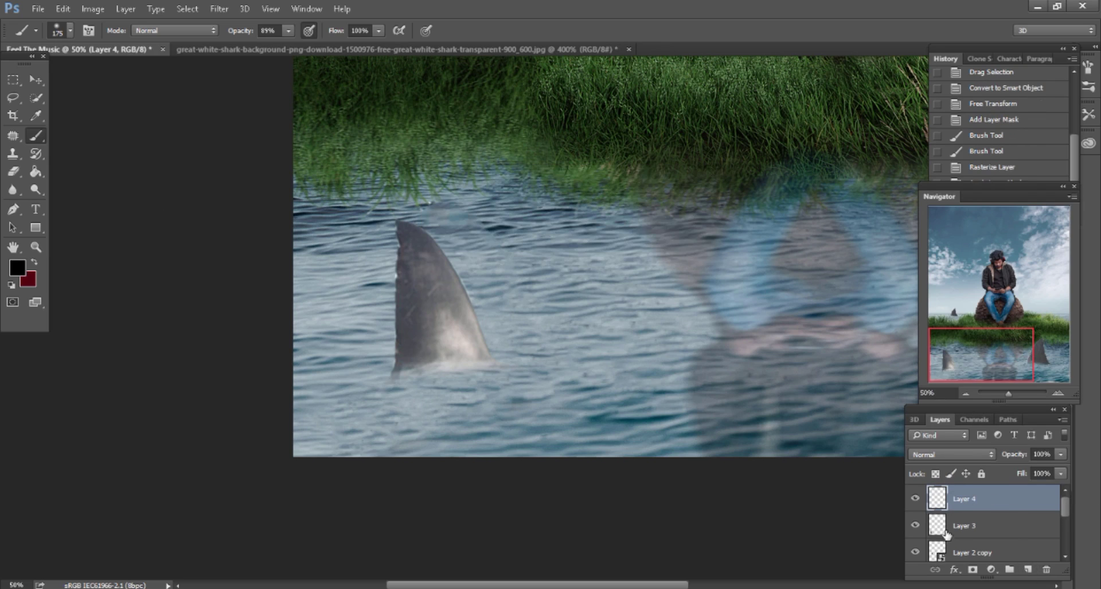
ctrl+click(937, 525)
click(990, 569)
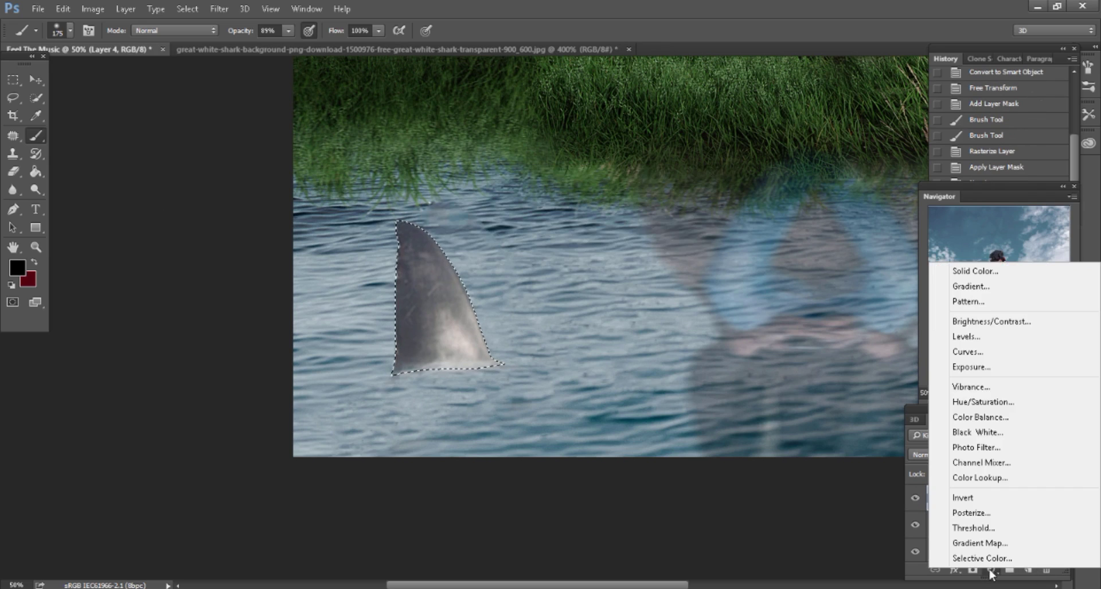
click(969, 285)
drag(521, 276, 515, 316)
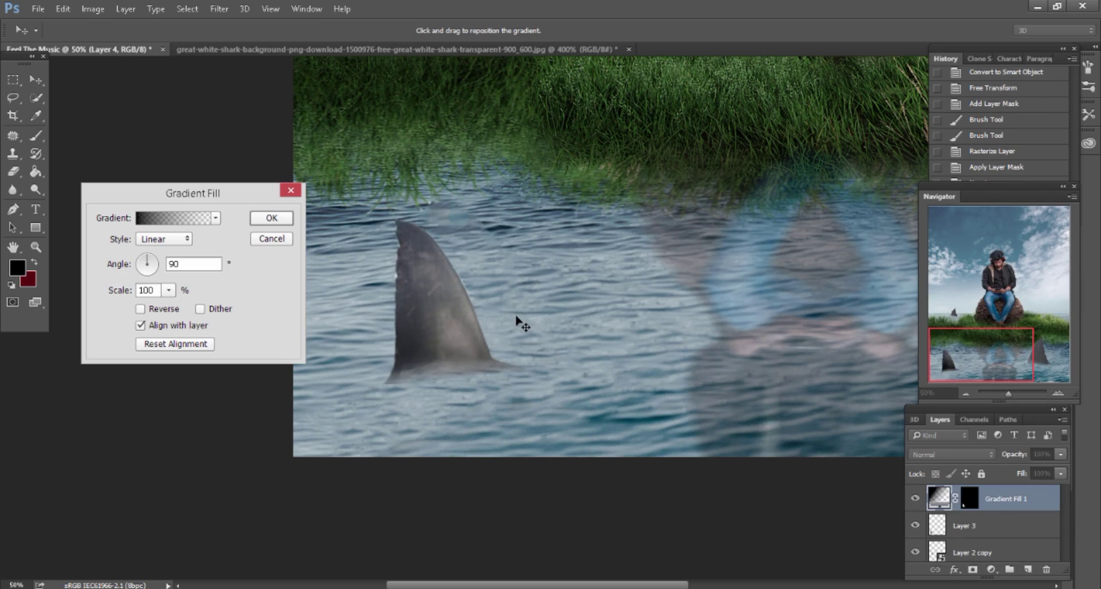
click(288, 224)
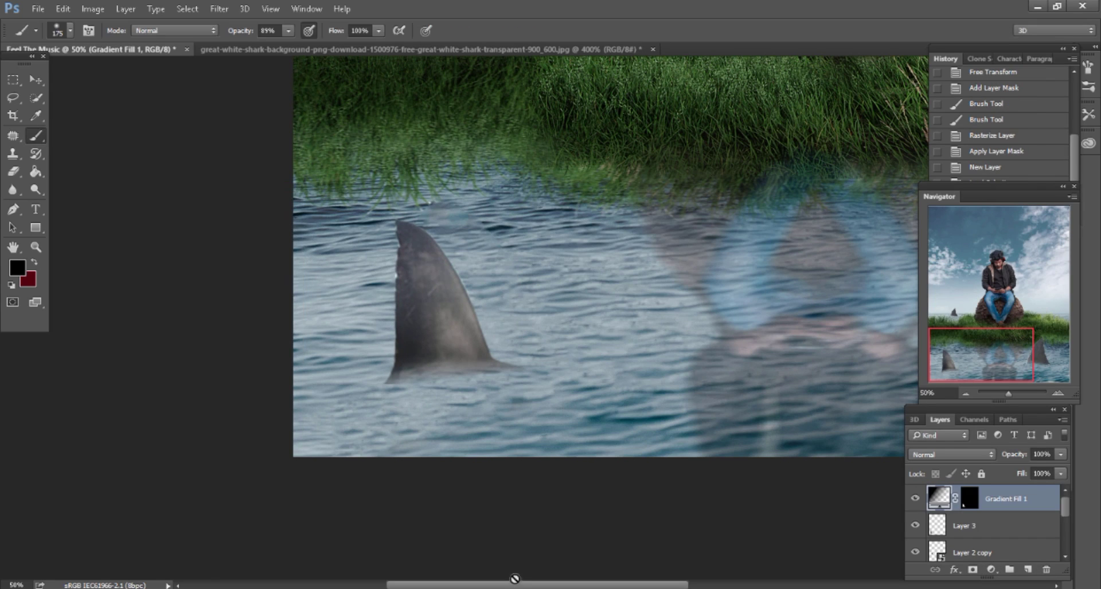
Merge the gradient down into the fin layer, then toggle the fin's visibility to compare.
right_click(1007, 506)
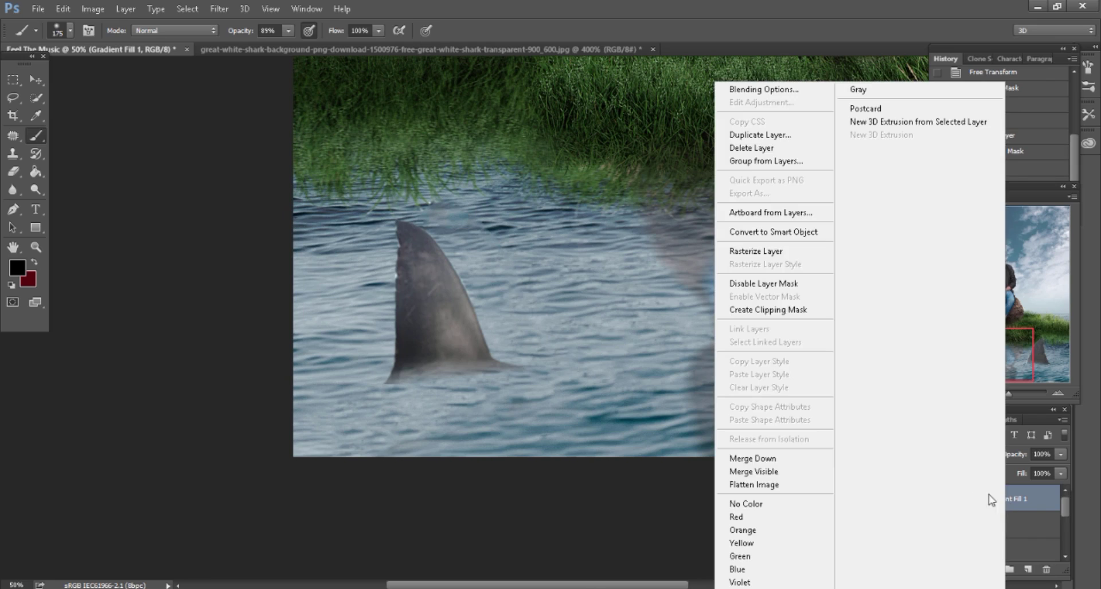
click(797, 461)
click(915, 500)
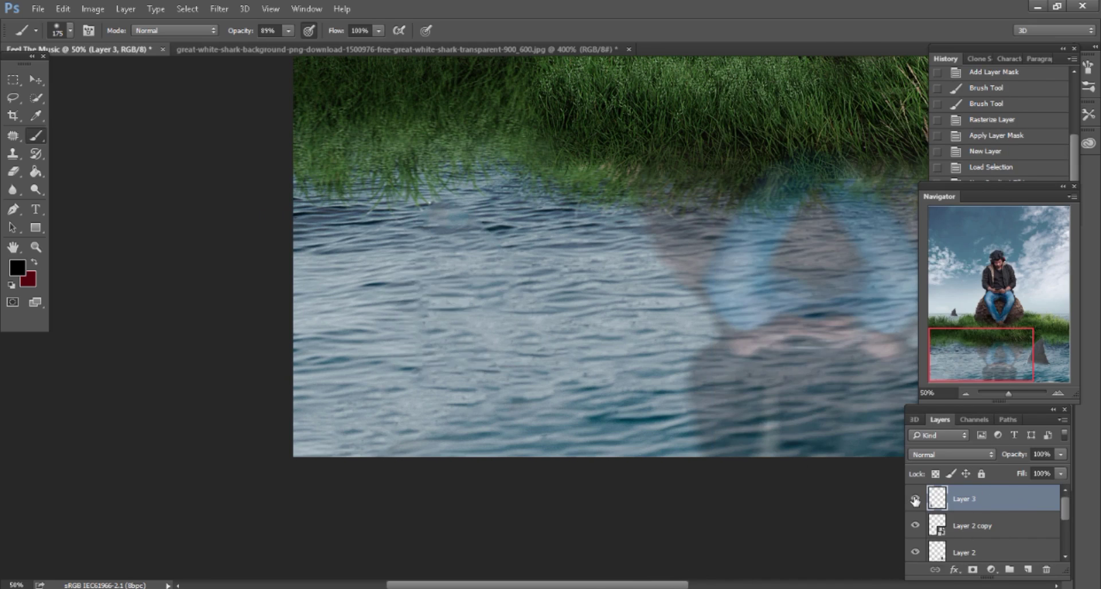
drag(654, 584, 803, 585)
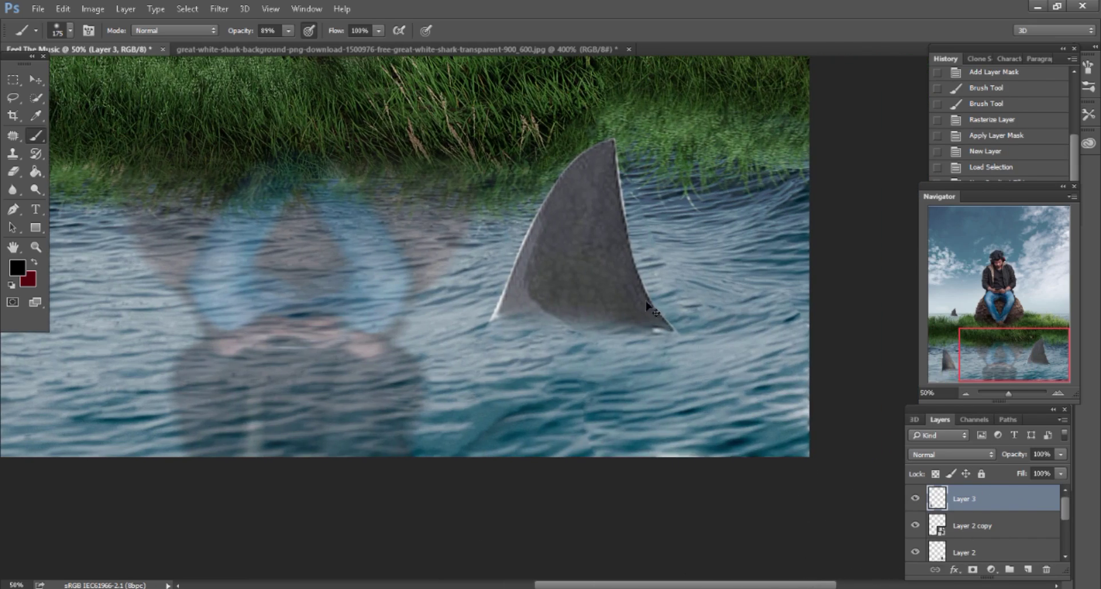
Load the right fin's Layer 2 outline and add a gradient fill positioned over that fin.
key(alt+bracketleft)
key(alt+bracketleft)
click(915, 500)
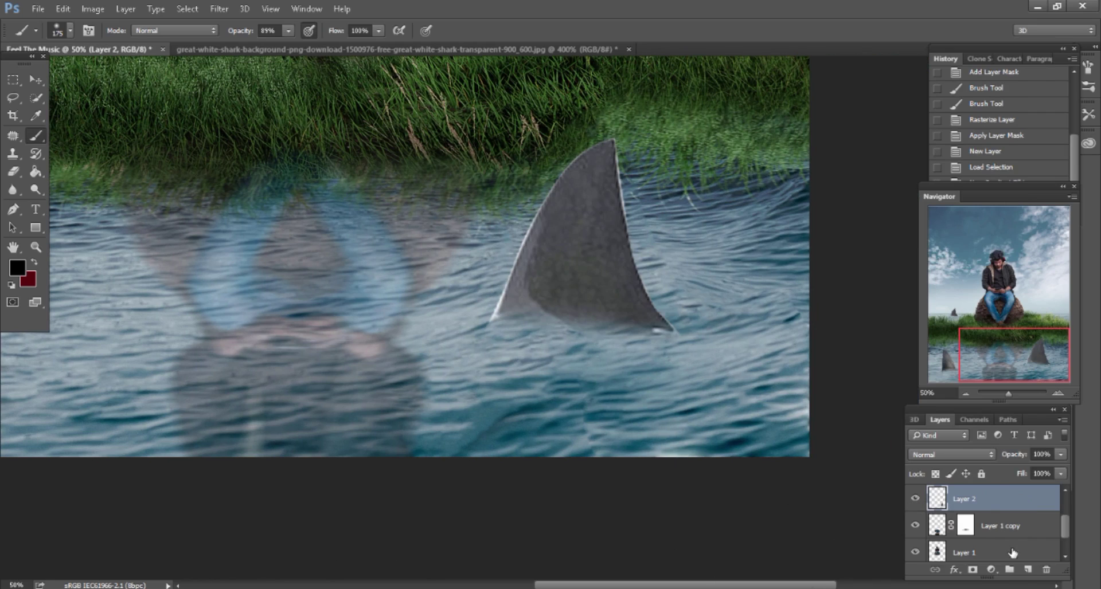
click(1027, 569)
ctrl+click(937, 527)
click(990, 569)
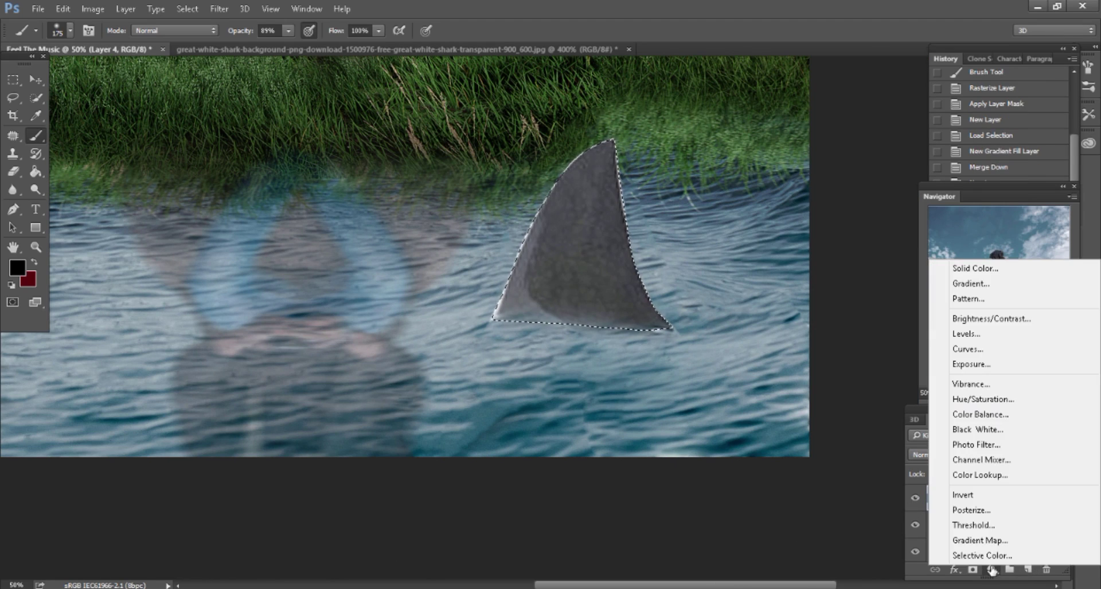
click(982, 285)
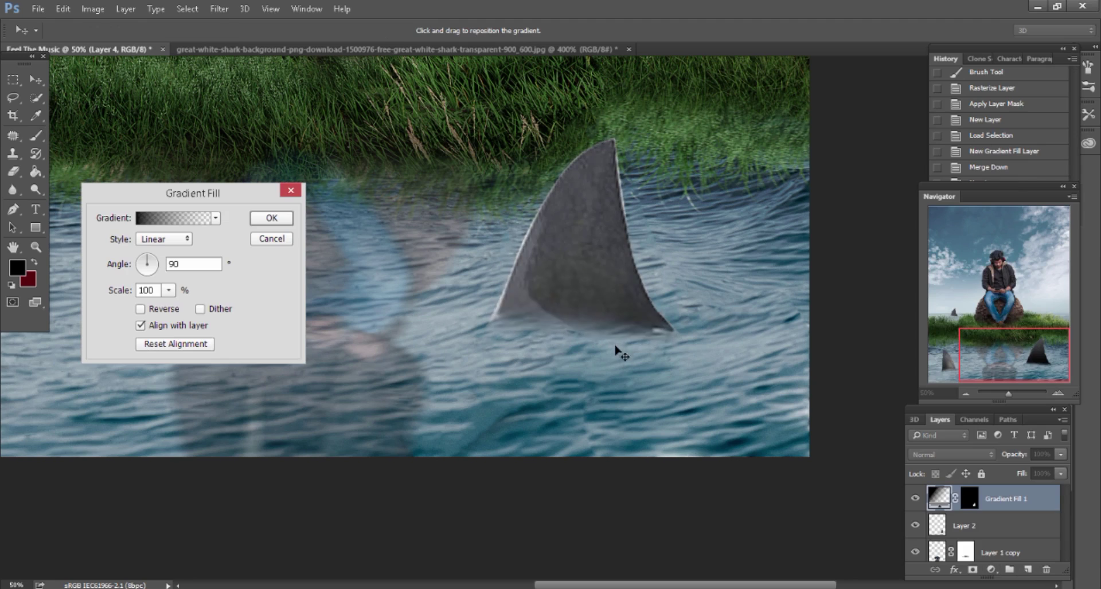
drag(614, 351, 612, 303)
click(279, 217)
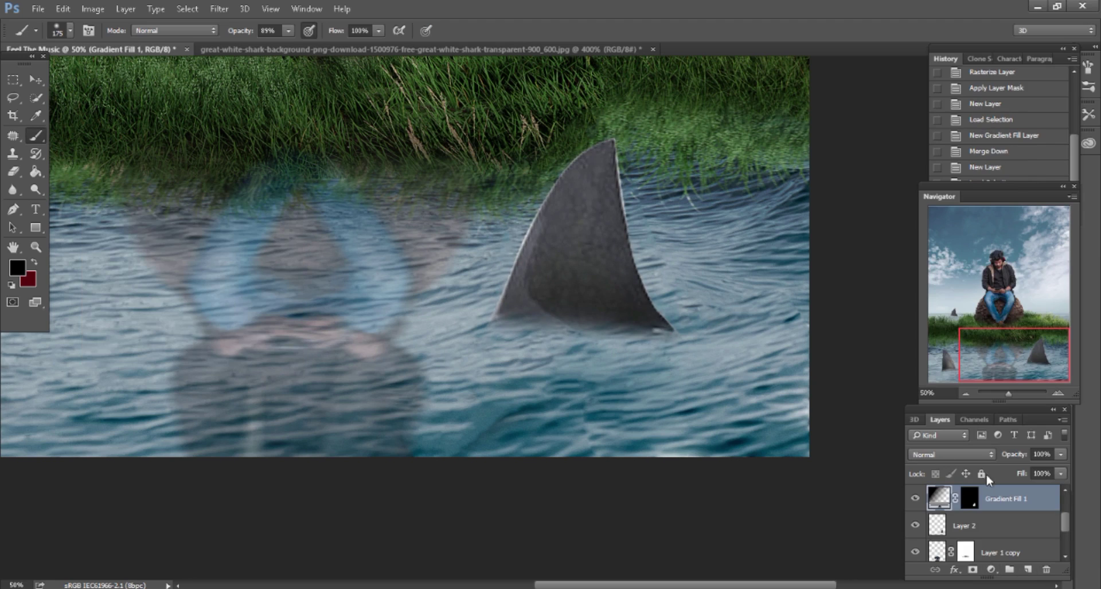
Merge the gradient fill down into Layer 2.
right_click(1000, 498)
click(796, 459)
key(b)
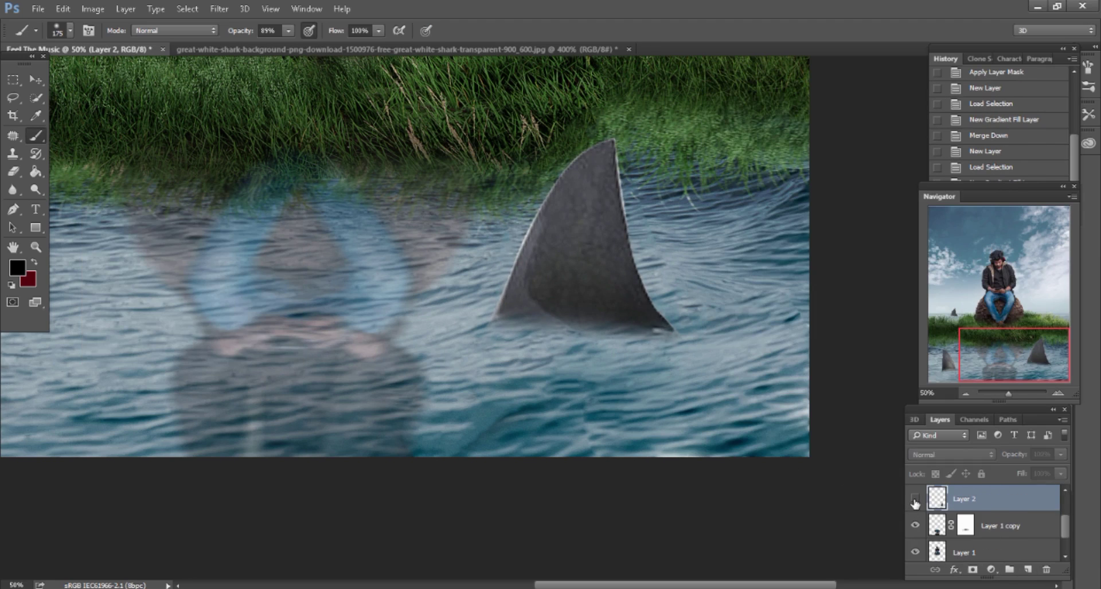
key(ctrl+minus)
Delete Layer 2, set the Layer 1 copy reflection to 22% fill, and add a new empty layer.
drag(1008, 358, 1006, 287)
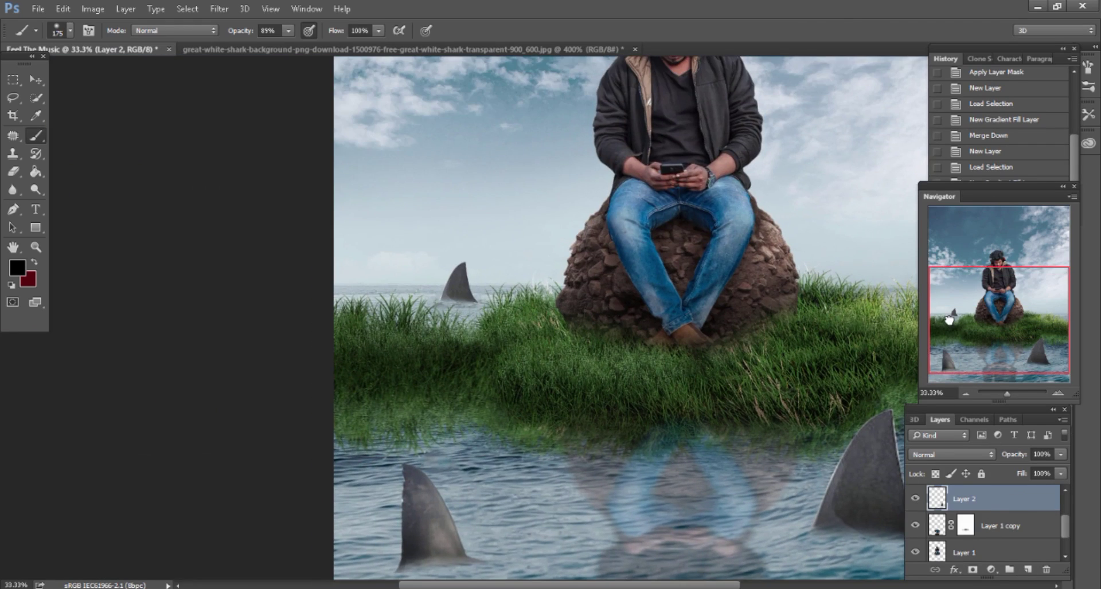
scroll(560, 436, down, 3)
scroll(489, 423, down, 1)
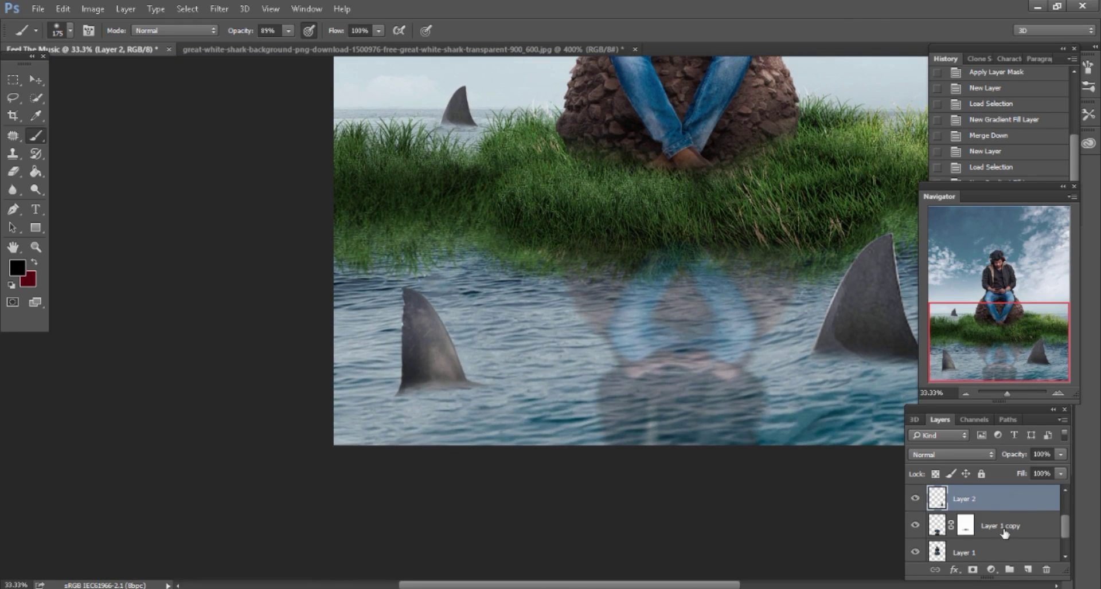
scroll(766, 440, right, 3)
scroll(756, 438, right, 2)
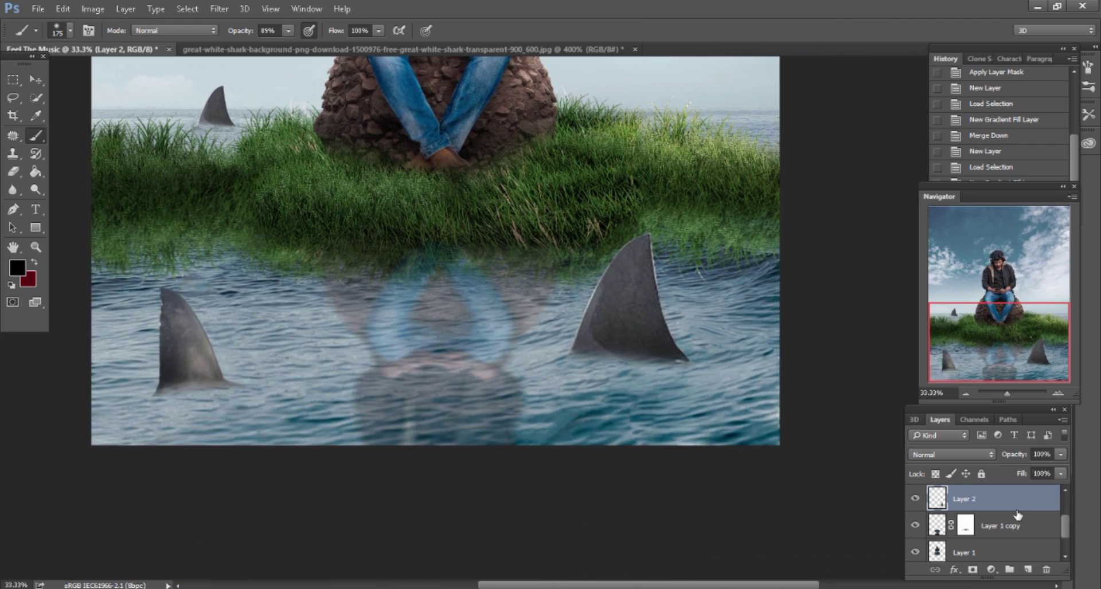
key(Delete)
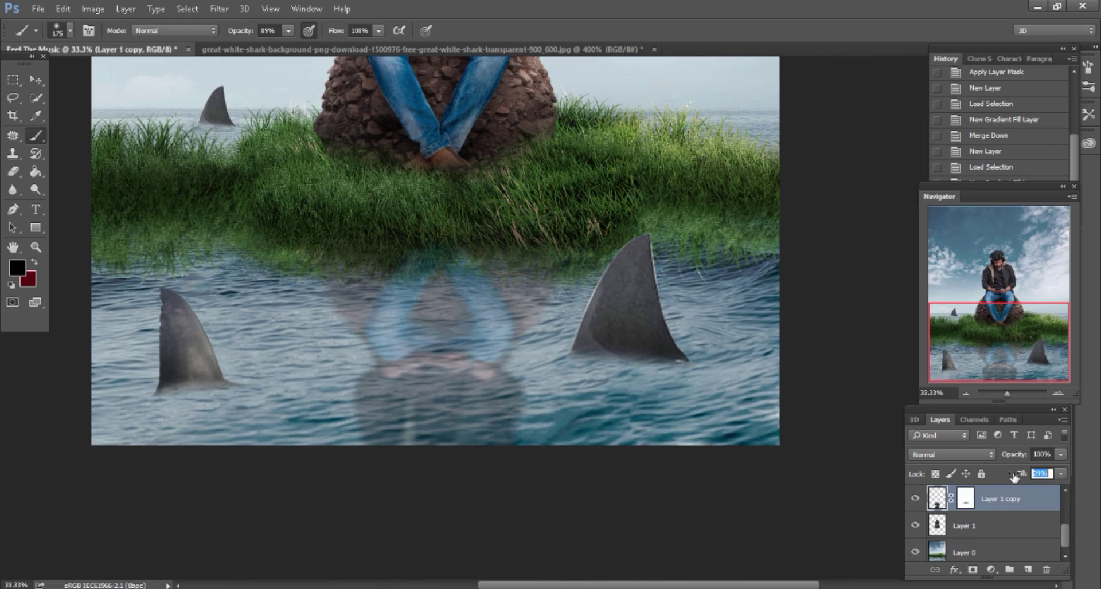
drag(1013, 475, 1015, 476)
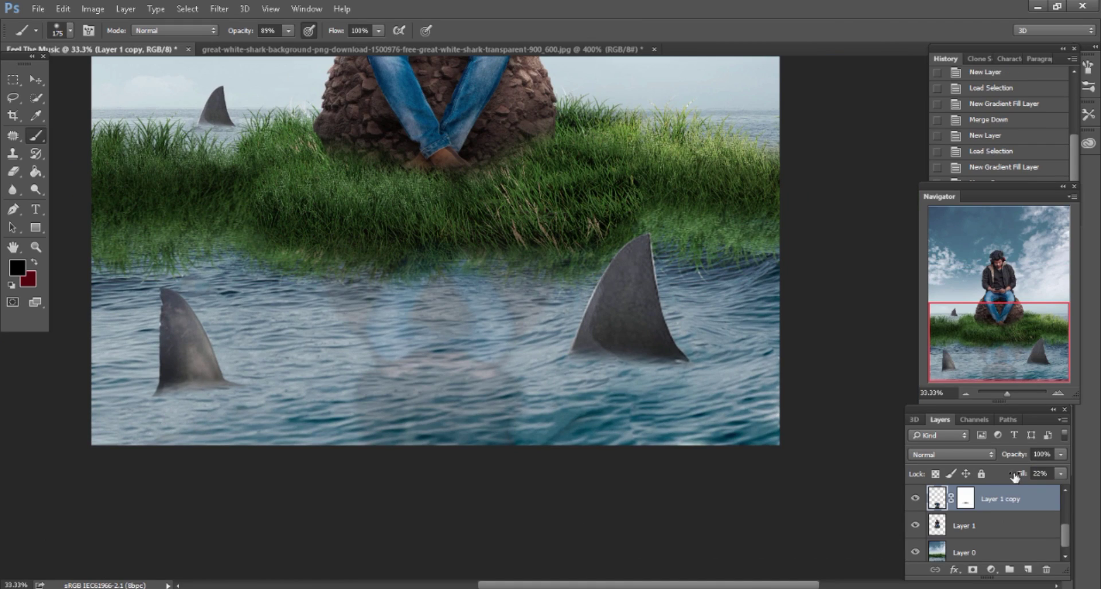
key(ctrl+shift+alt+n)
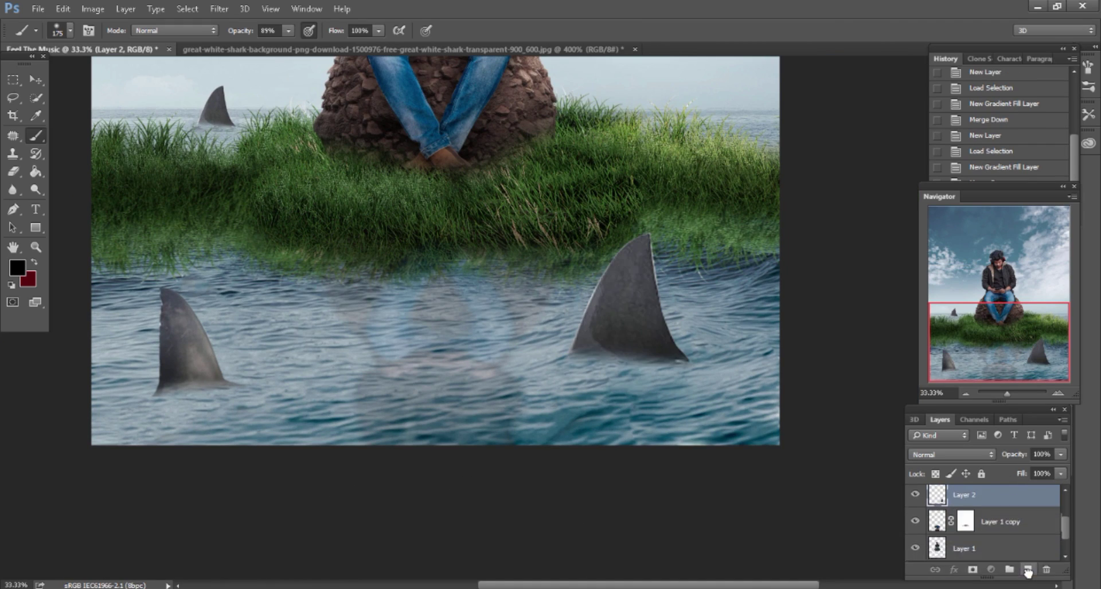
Duplicate the right fin layer and turn the copy black with Hue/Saturation Lightness -100.
drag(1028, 509, 1027, 570)
click(91, 9)
mouse_move(113, 43)
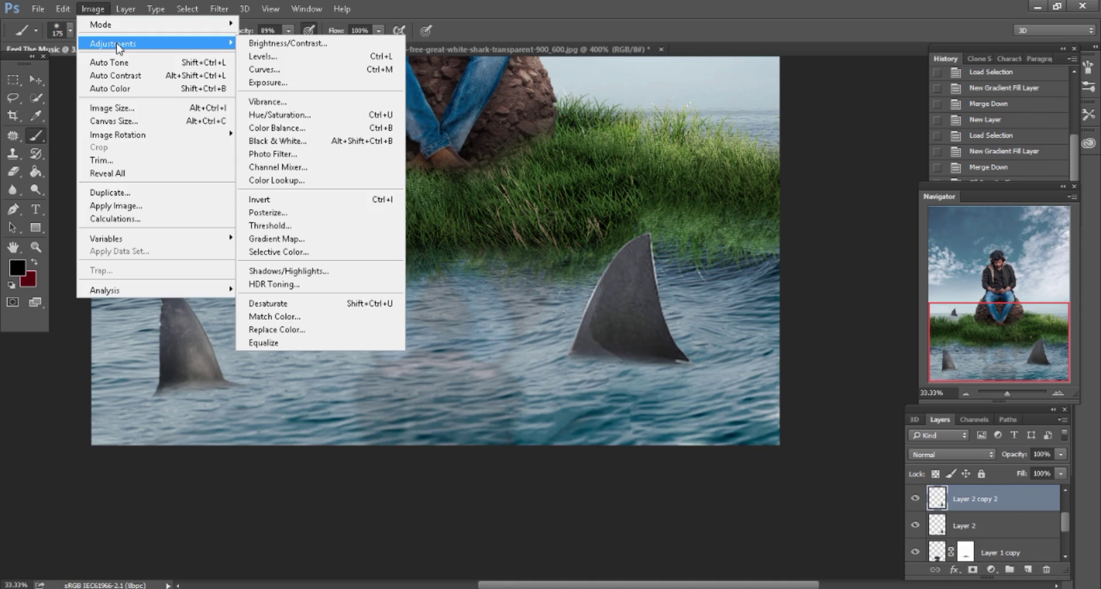
click(273, 117)
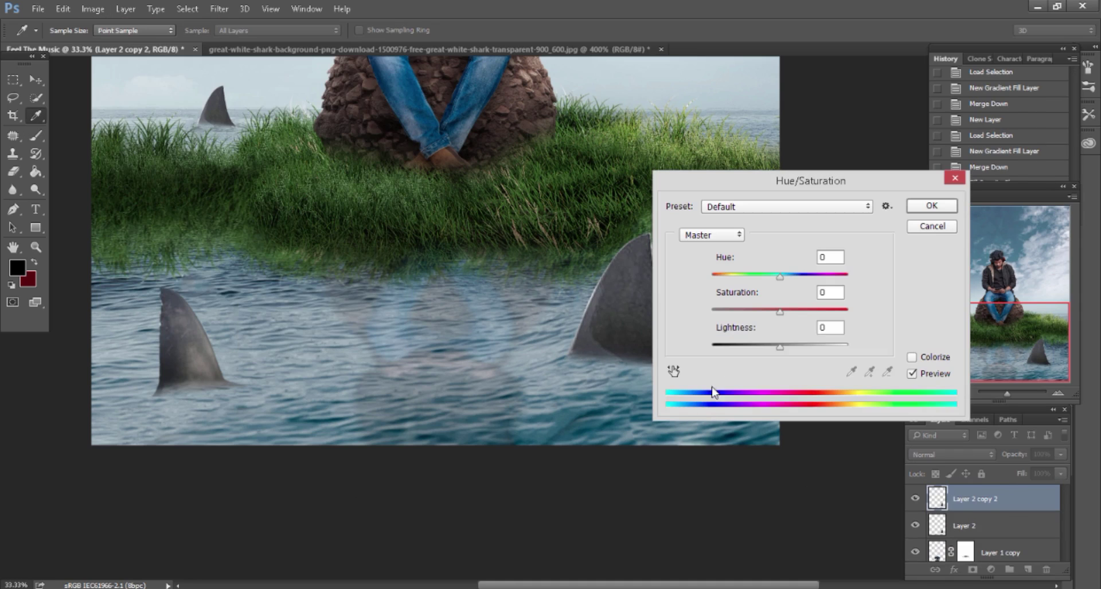
drag(719, 346, 658, 340)
click(931, 205)
key(b)
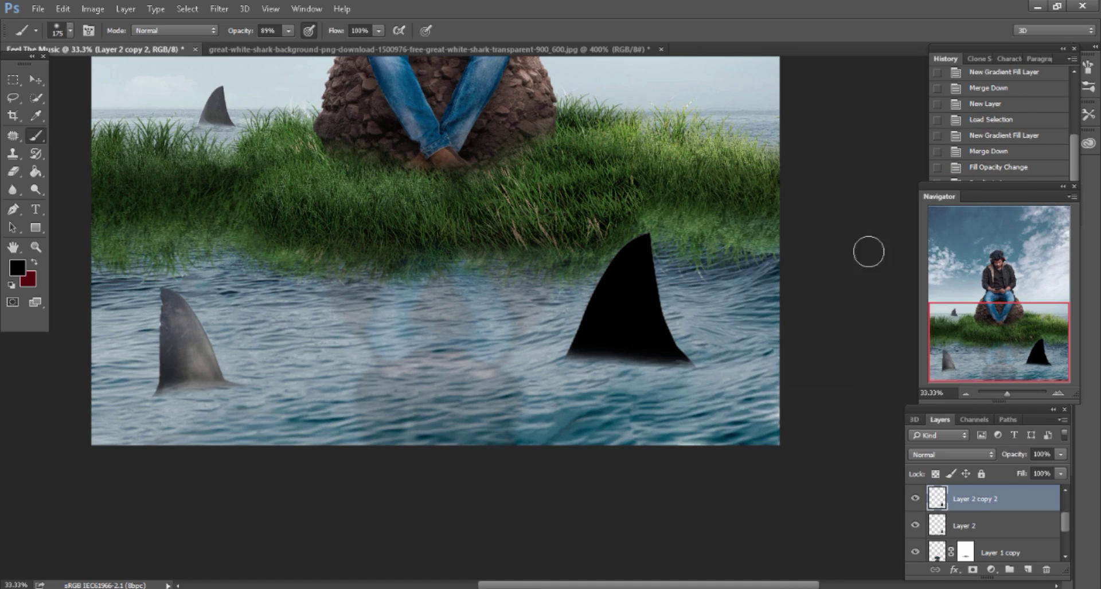
Free Transform the black copy, dragging its top handle down to flip it below the fin.
scroll(867, 250, down, 2)
scroll(867, 250, right, 2)
click(63, 8)
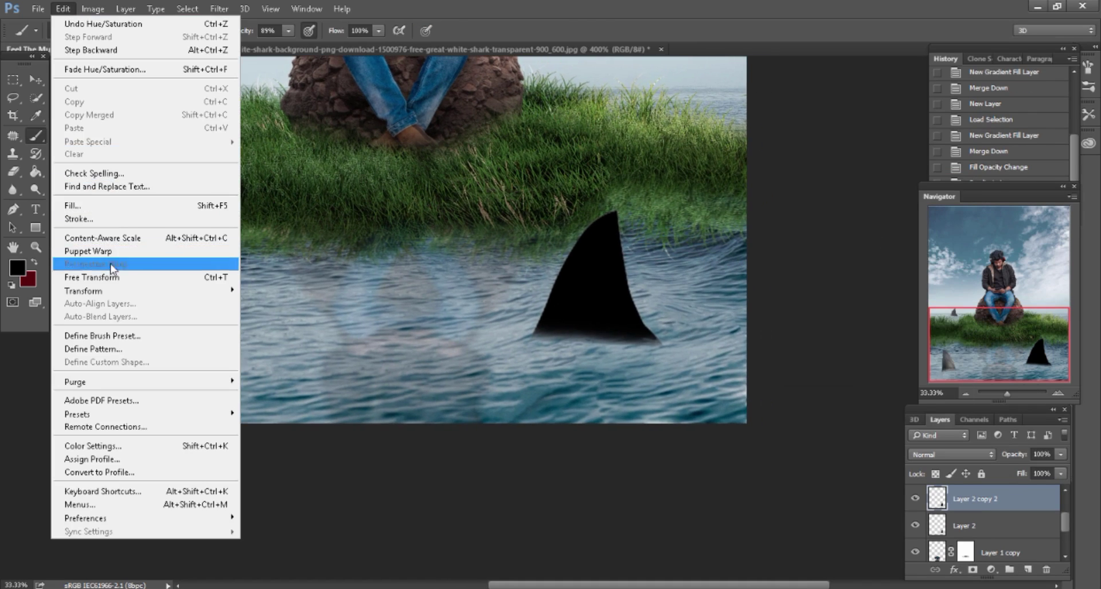
click(92, 277)
drag(598, 213, 505, 427)
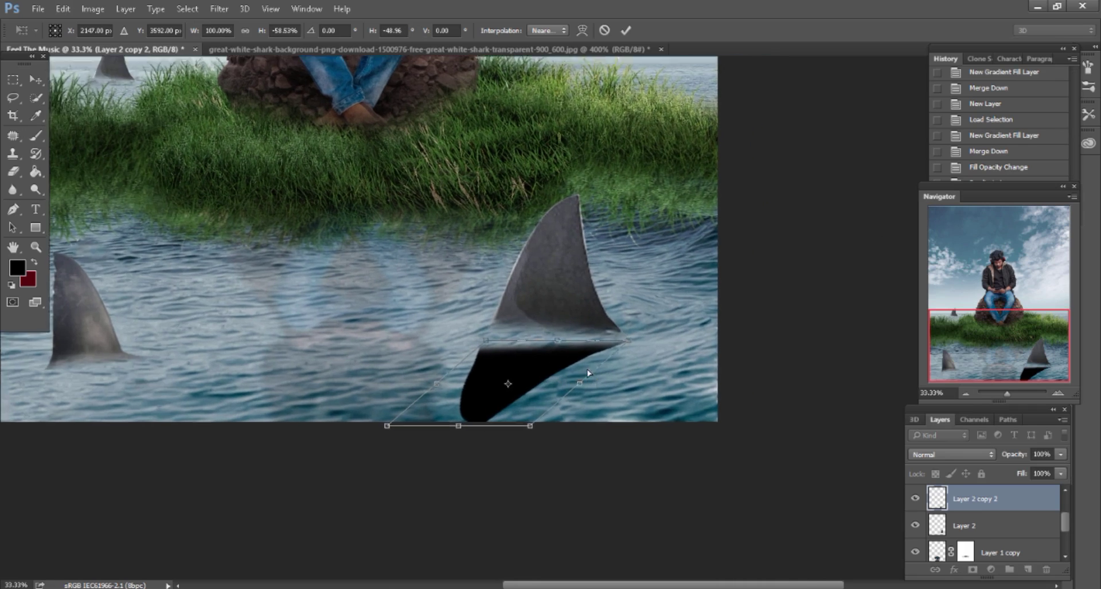
Warp the flipped black fin so both sides bend up to meet the fin base.
key(ctrl+plus)
key(ctrl+plus)
right_click(562, 173)
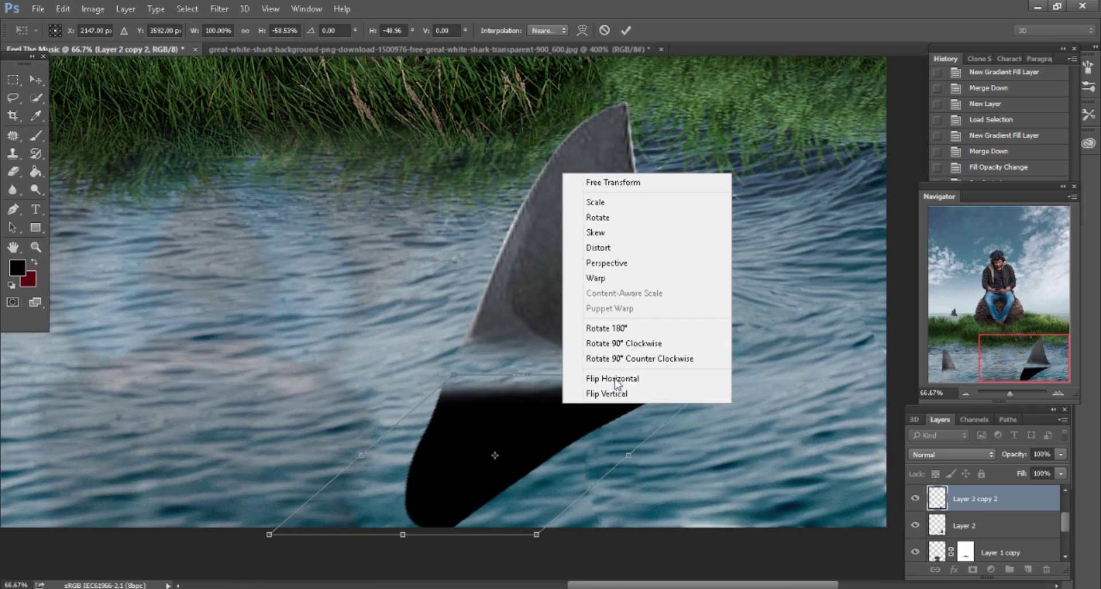
click(596, 278)
drag(488, 365, 525, 362)
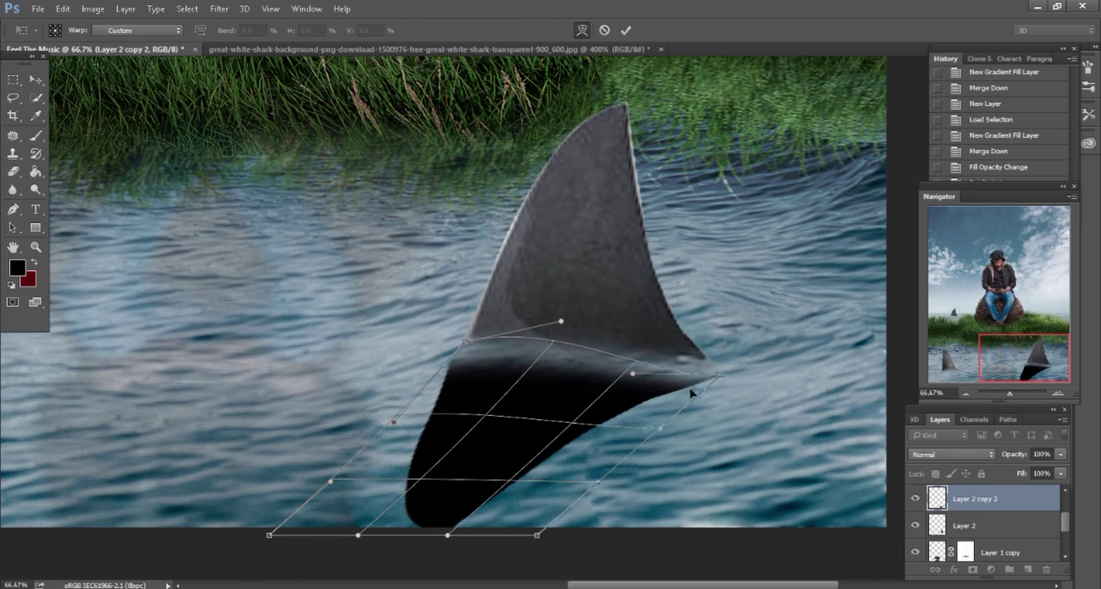
drag(691, 393, 693, 376)
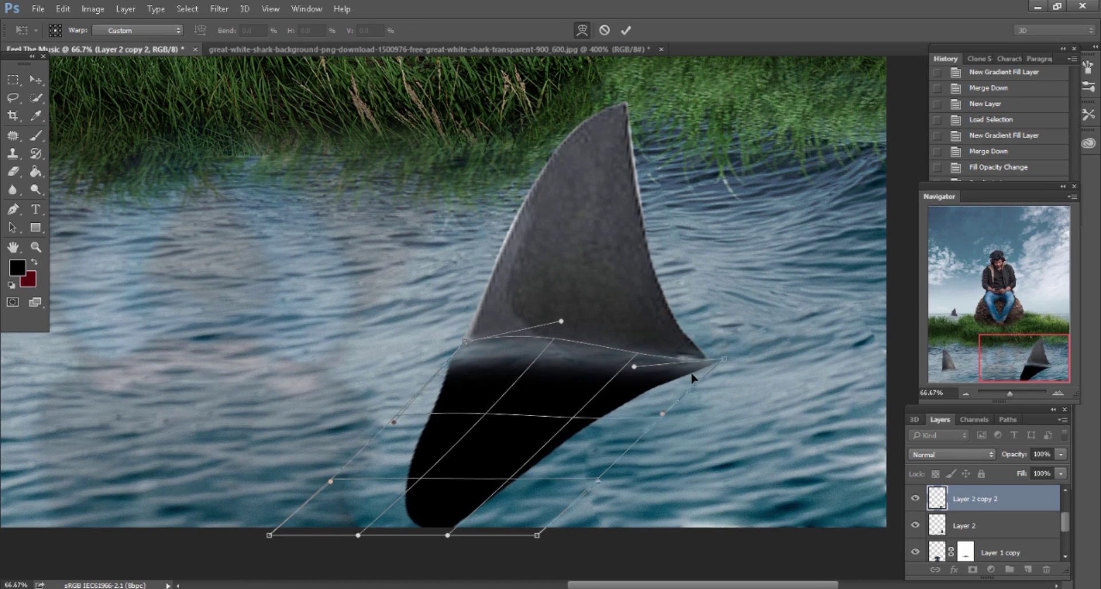
click(624, 29)
Apply a Gaussian Blur of about 22 px to the black fin shadow.
key(b)
scroll(596, 338, down, 2)
click(217, 9)
mouse_move(225, 161)
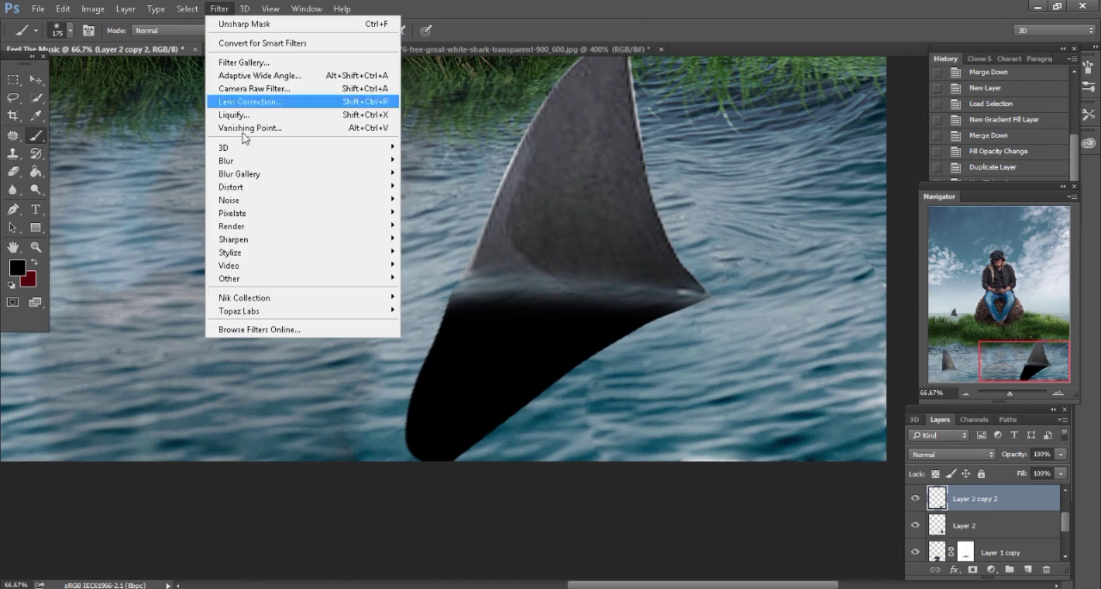
click(419, 216)
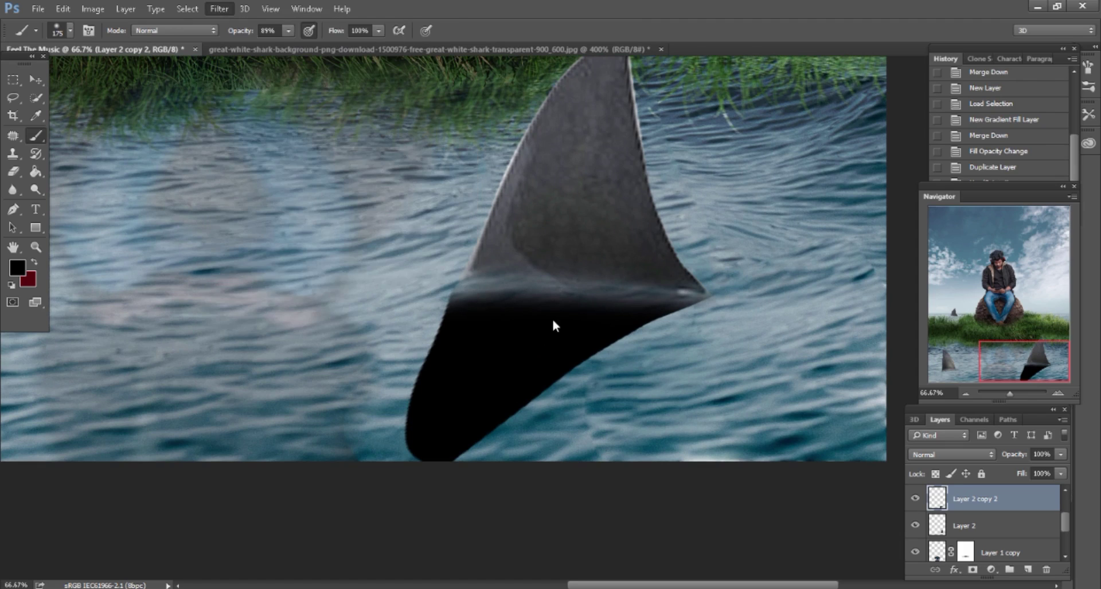
drag(174, 491, 202, 492)
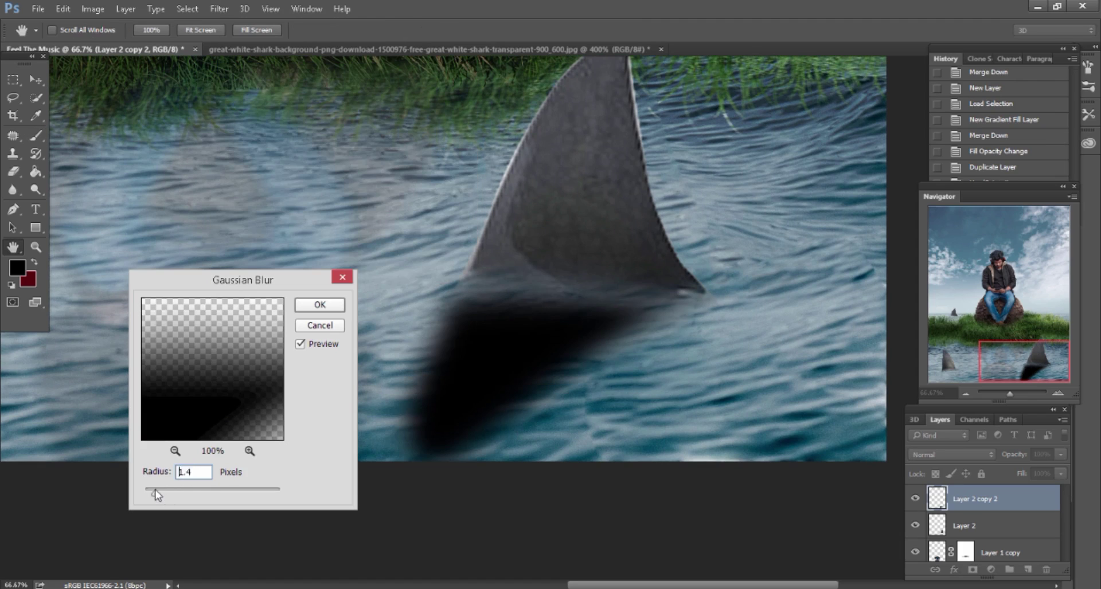
click(205, 491)
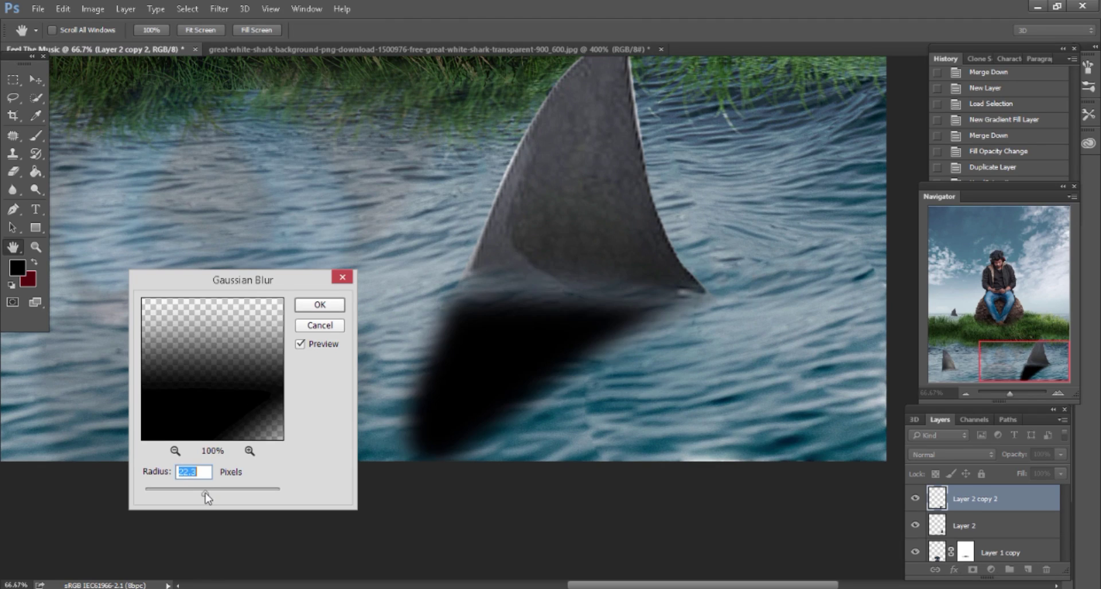
click(319, 304)
Lower the shadow layer's Fill to 32%, then to 25%.
key(b)
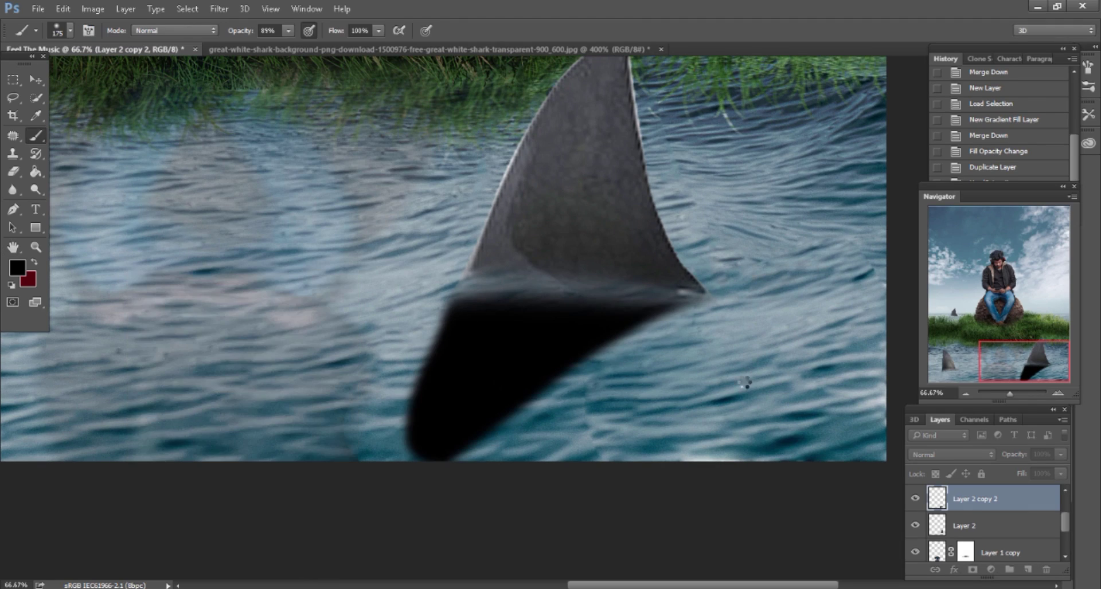
drag(1022, 476, 977, 476)
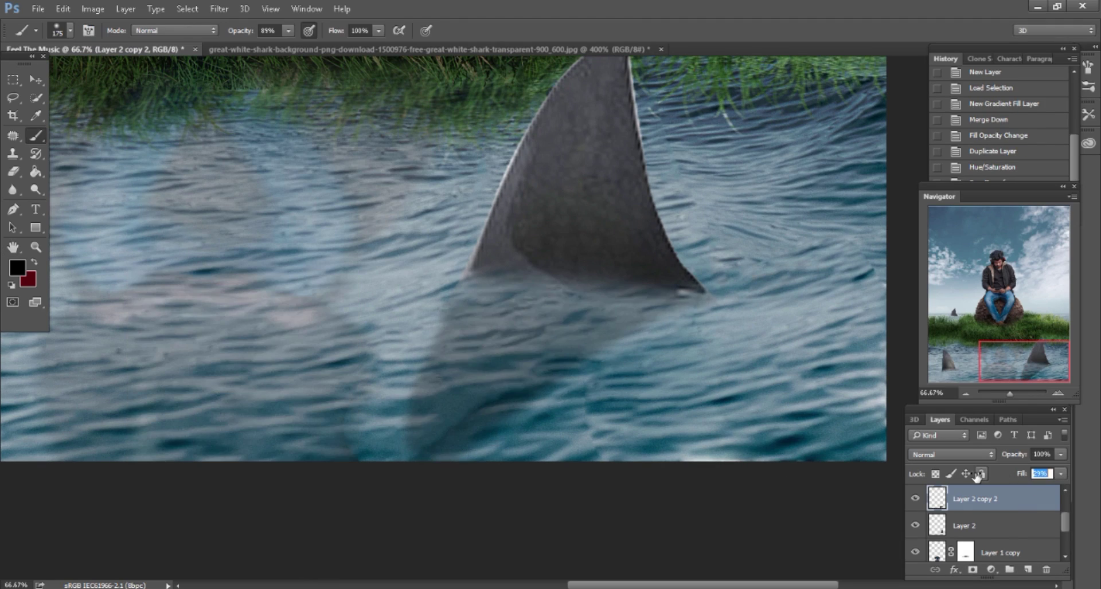
key(Return)
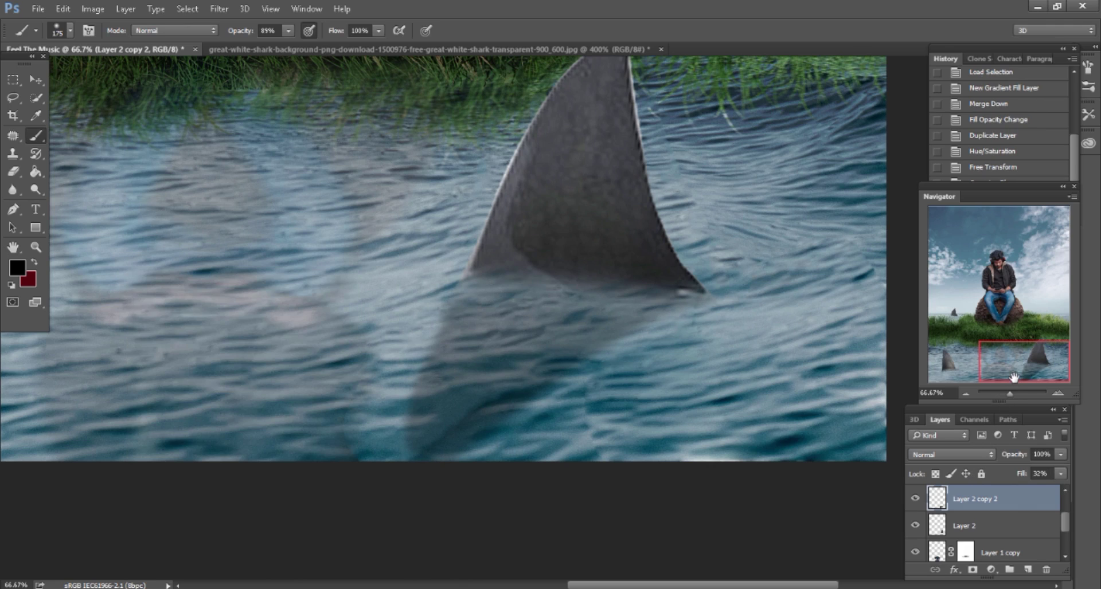
drag(1016, 477, 1013, 476)
drag(1024, 361, 982, 355)
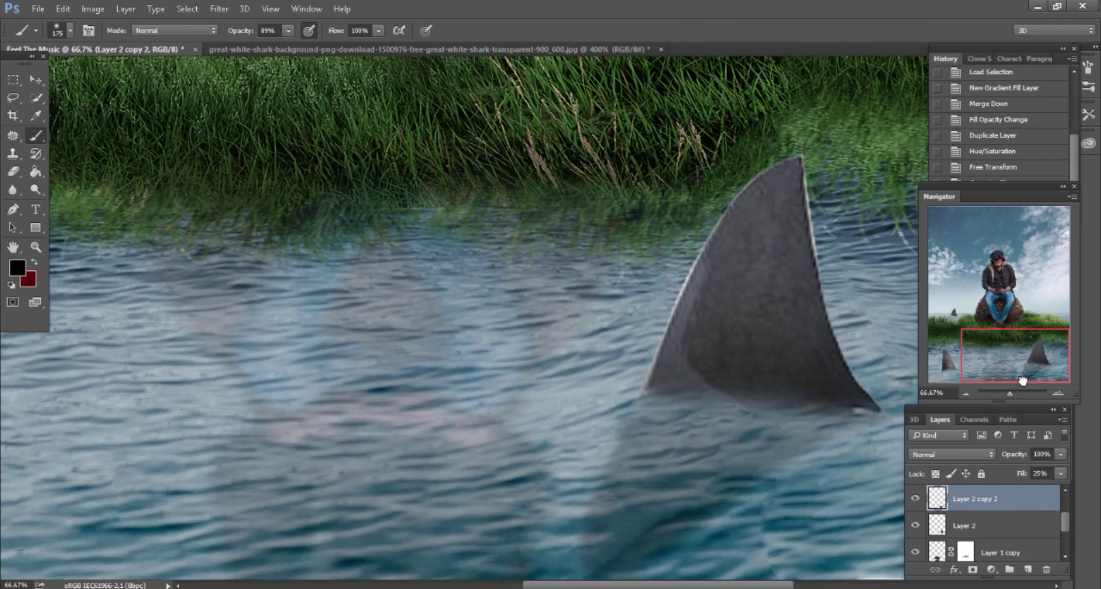
scroll(347, 388, left, 5)
Duplicate the left fin's Layer 3 and turn the copy solid black with Hue/Saturation Lightness.
key(ctrl+shift+alt+n)
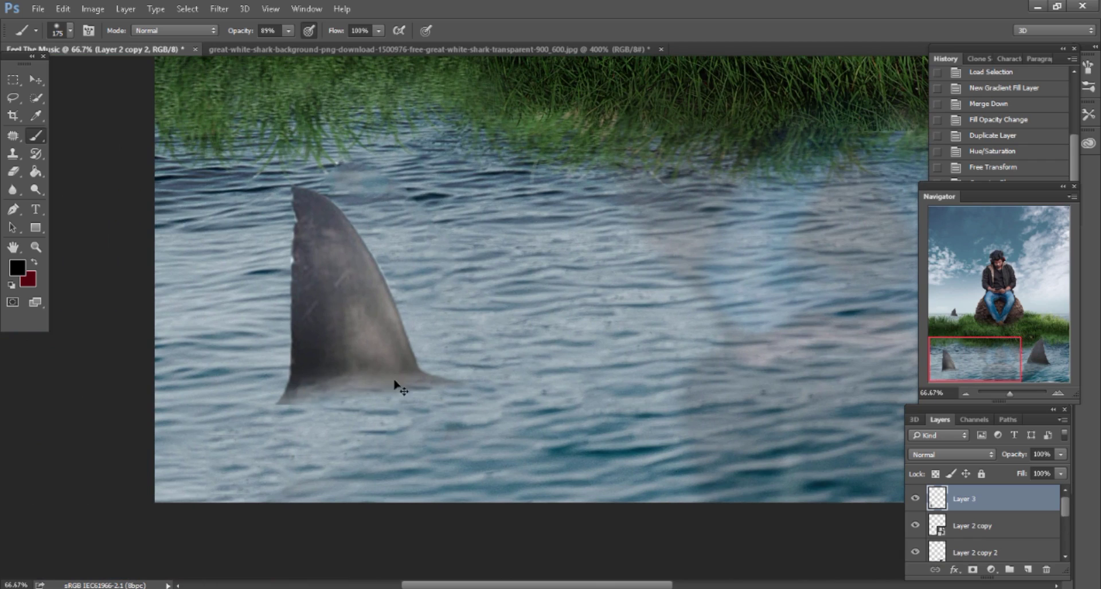
mouse_move(1044, 501)
mouse_down()
mouse_move(1026, 533)
mouse_move(1027, 569)
mouse_up()
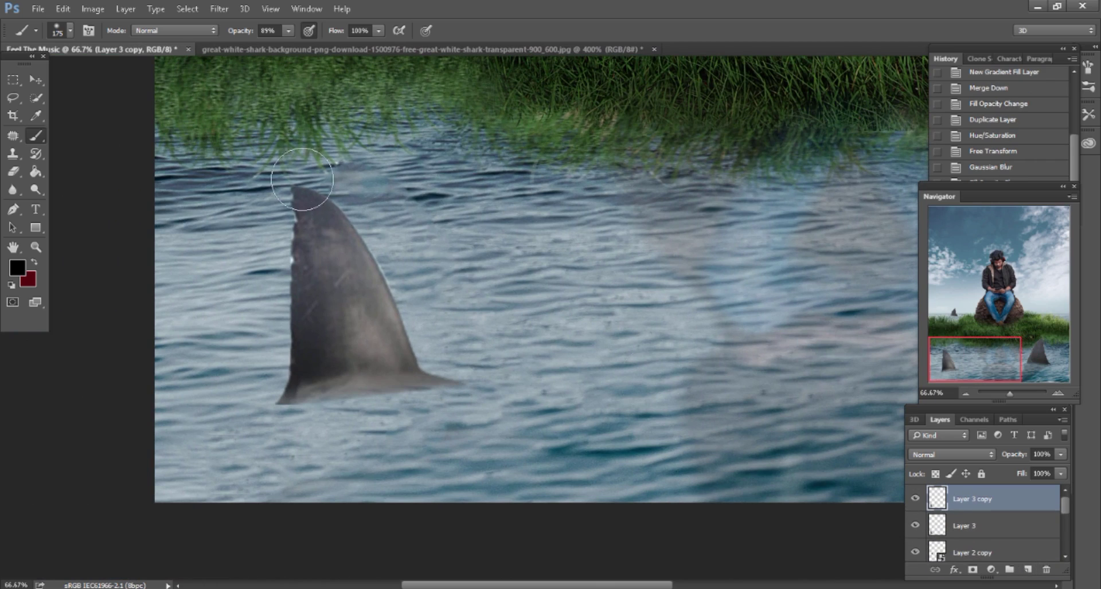
click(93, 9)
mouse_move(154, 43)
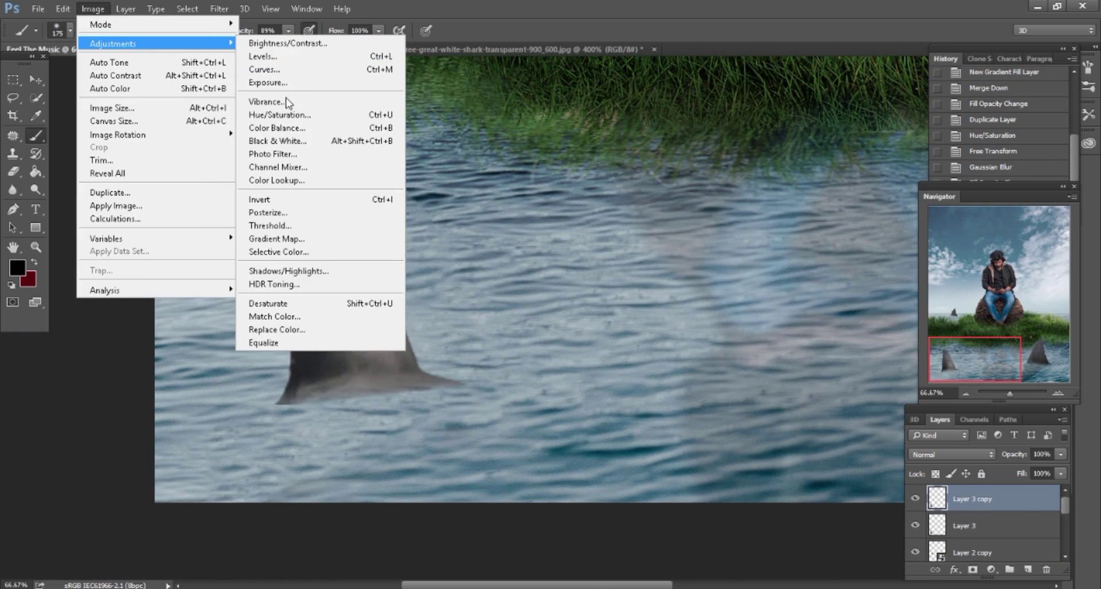
click(281, 117)
drag(723, 346, 669, 339)
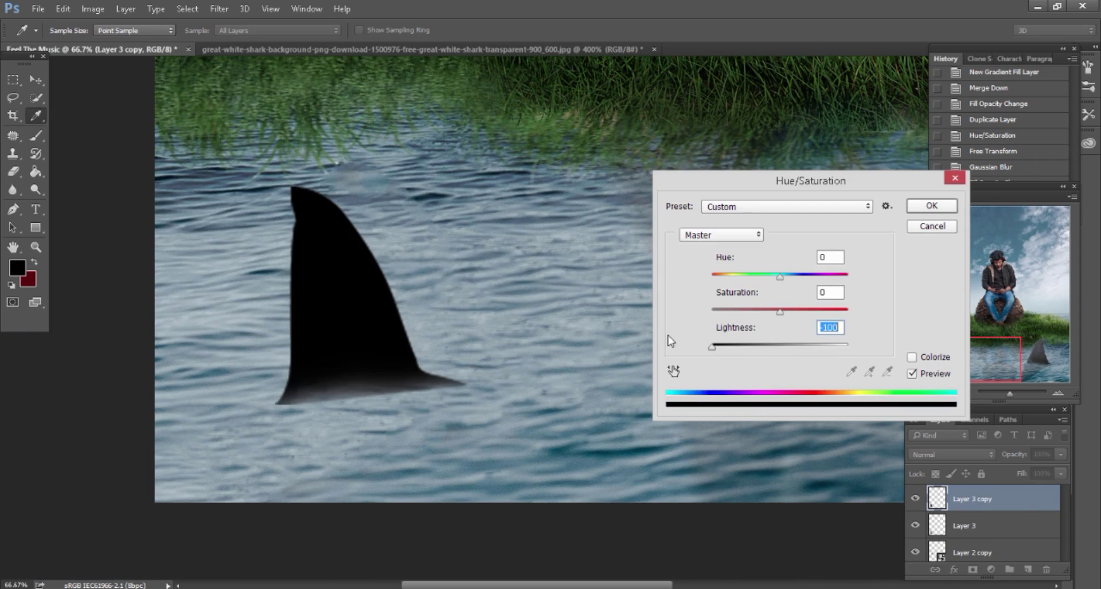
click(929, 208)
key(b)
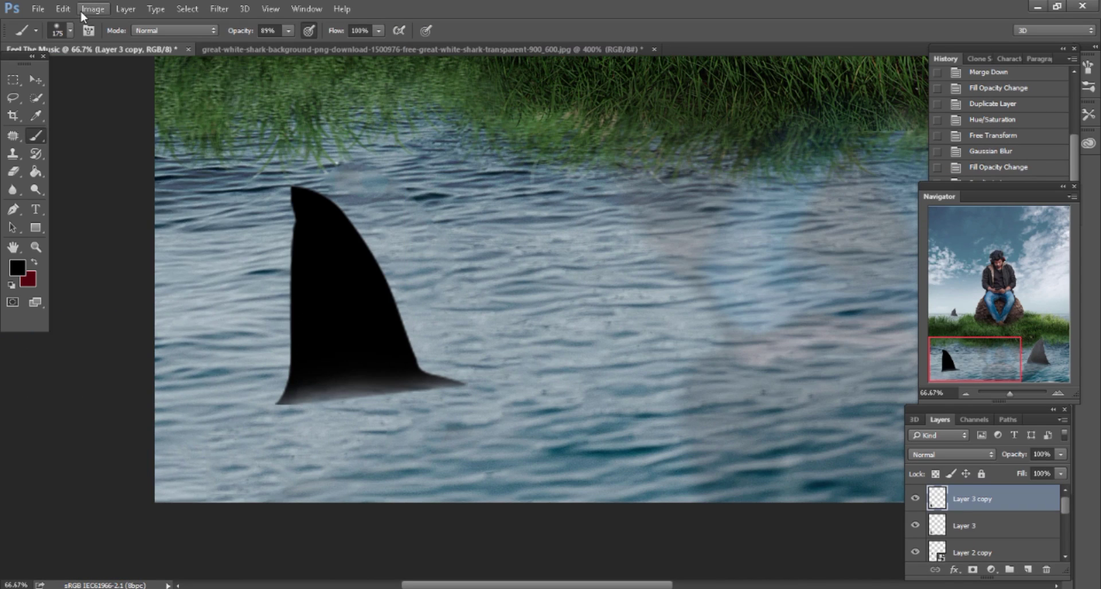
Skew the black copy down-left, then warp its tip up to meet the fin.
click(69, 9)
click(218, 277)
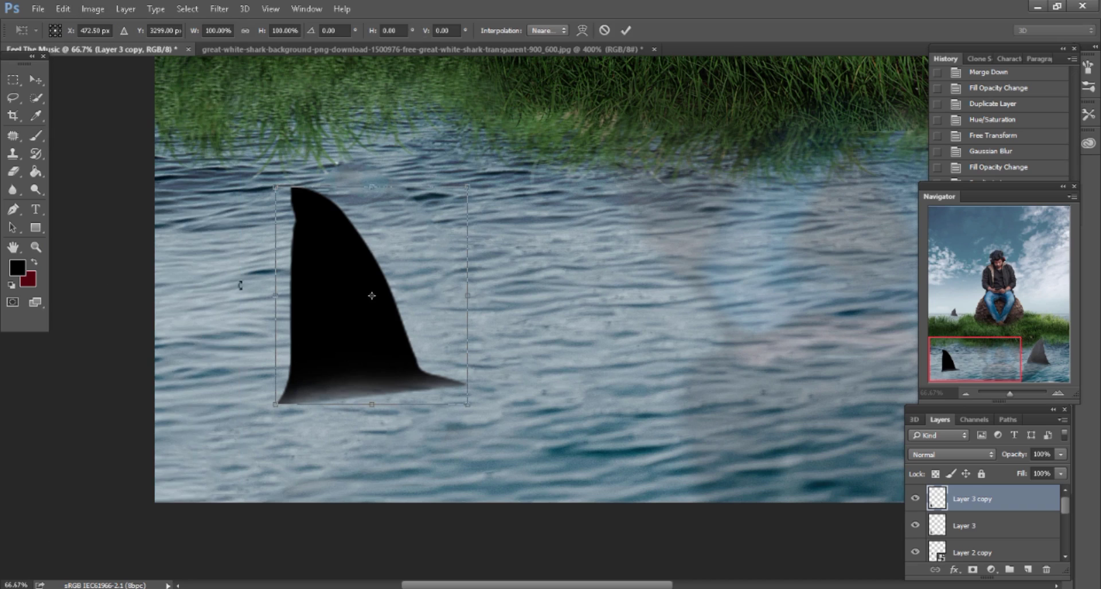
drag(371, 187, 180, 493)
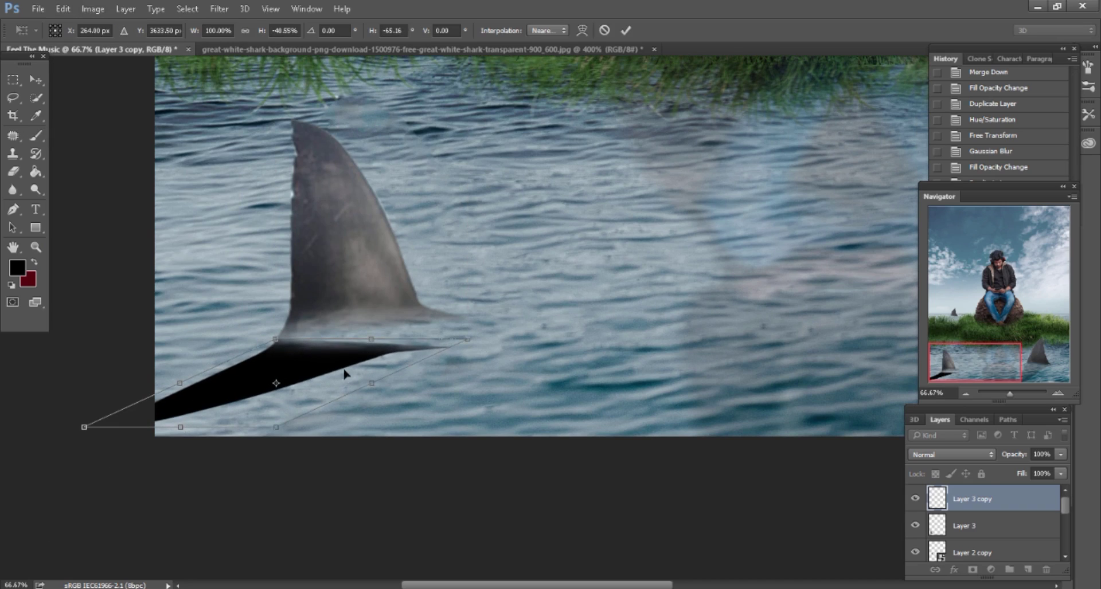
right_click(344, 373)
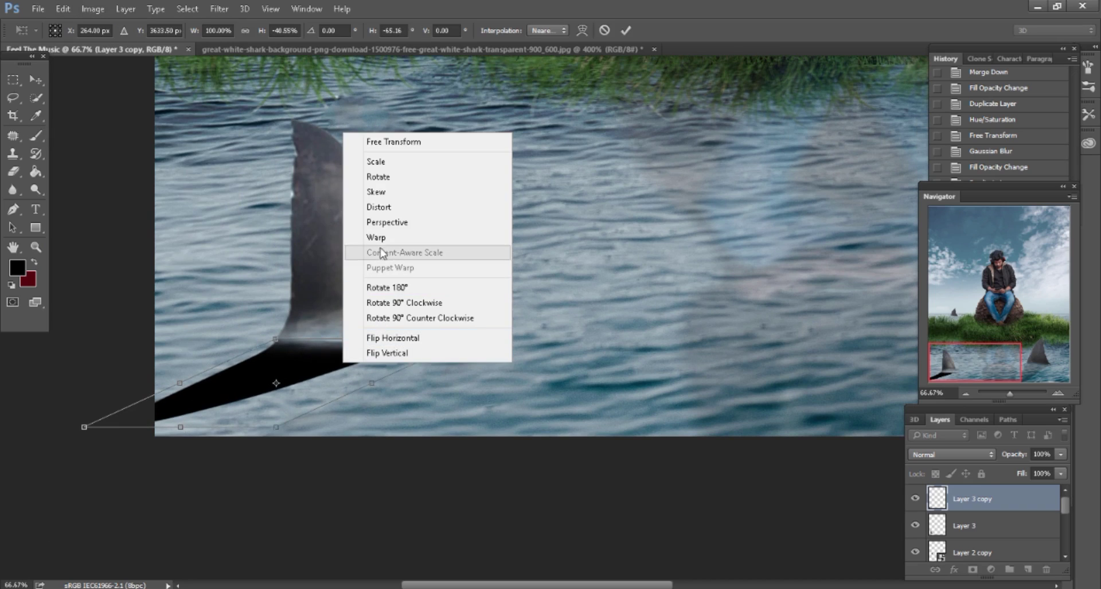
click(370, 265)
drag(436, 348, 457, 315)
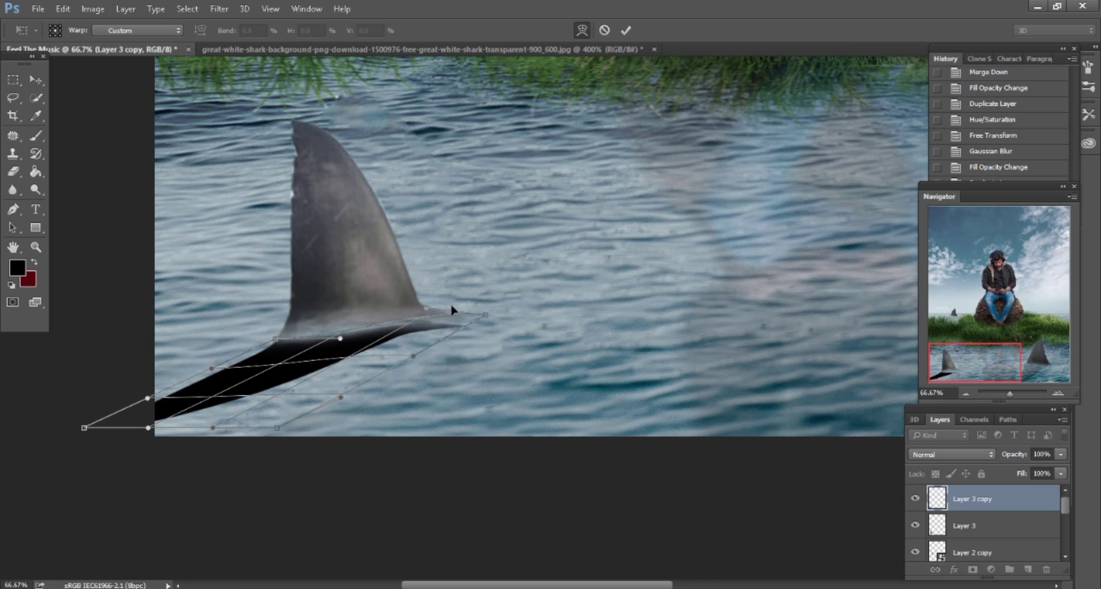
click(626, 30)
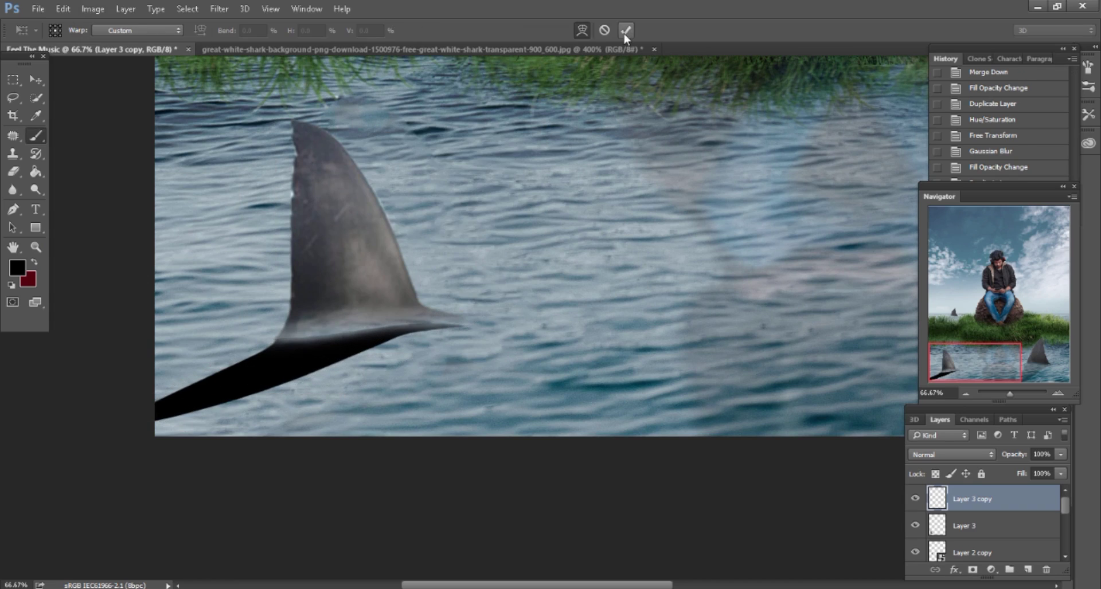
Reapply the Gaussian Blur and fade the Layer 3 copy shadow to about 41% fill.
click(225, 9)
click(235, 22)
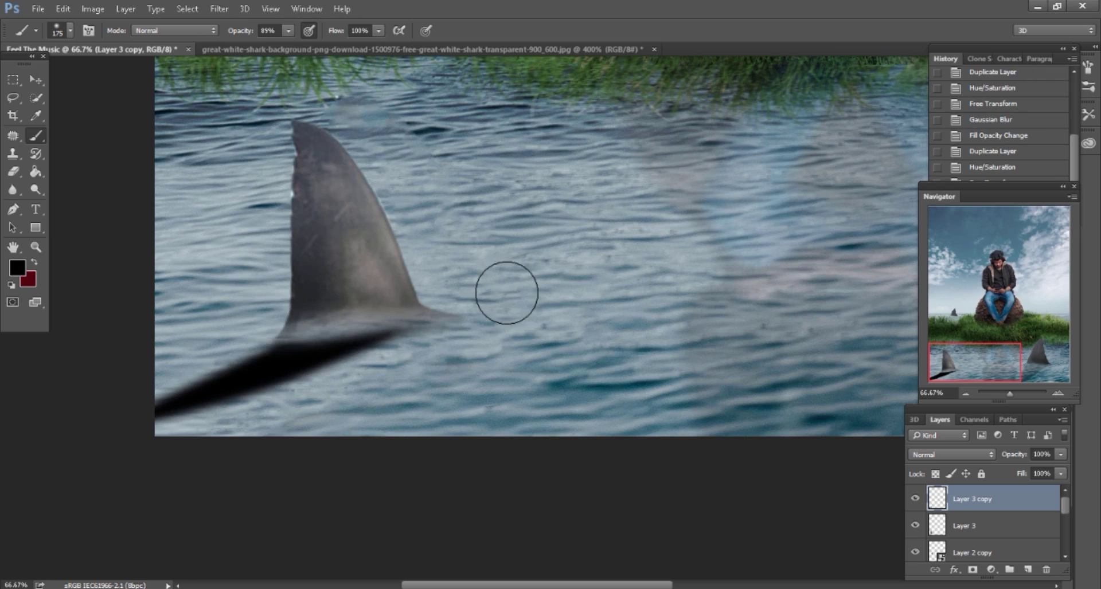
click(955, 533)
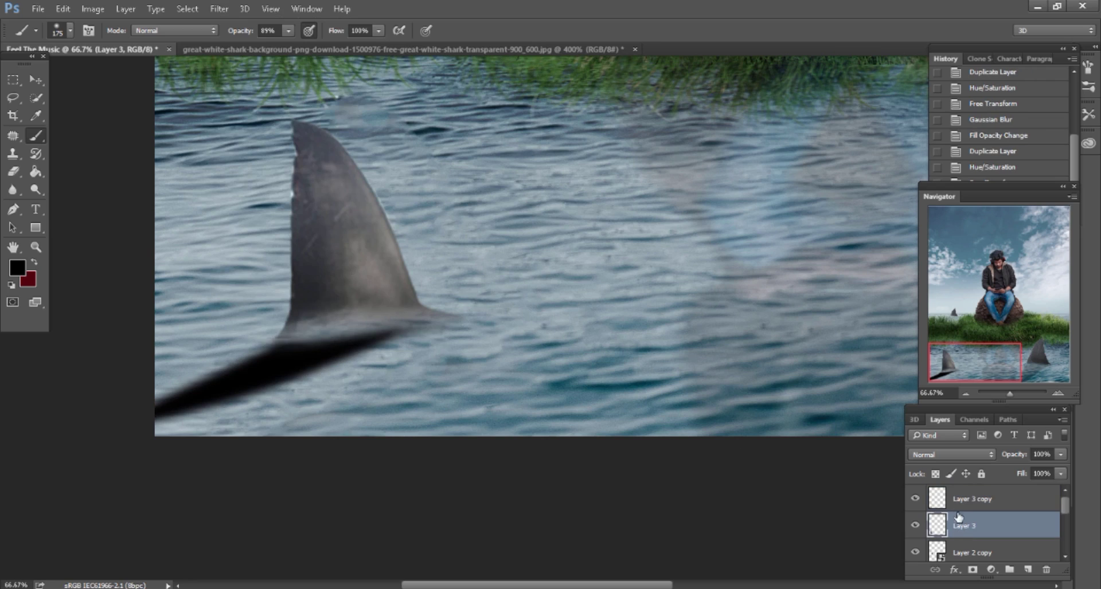
click(958, 501)
drag(1022, 473, 981, 476)
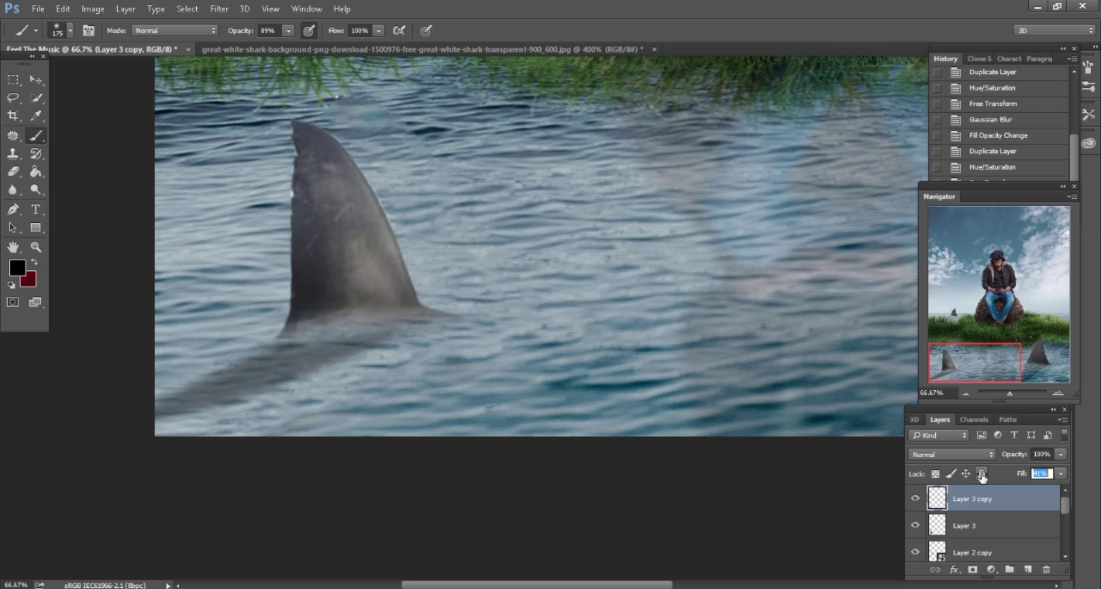
scroll(794, 387, down, 1)
scroll(794, 386, down, 1)
Add a new Overlay-blended layer directly above Layer 0.
scroll(794, 385, down, 1)
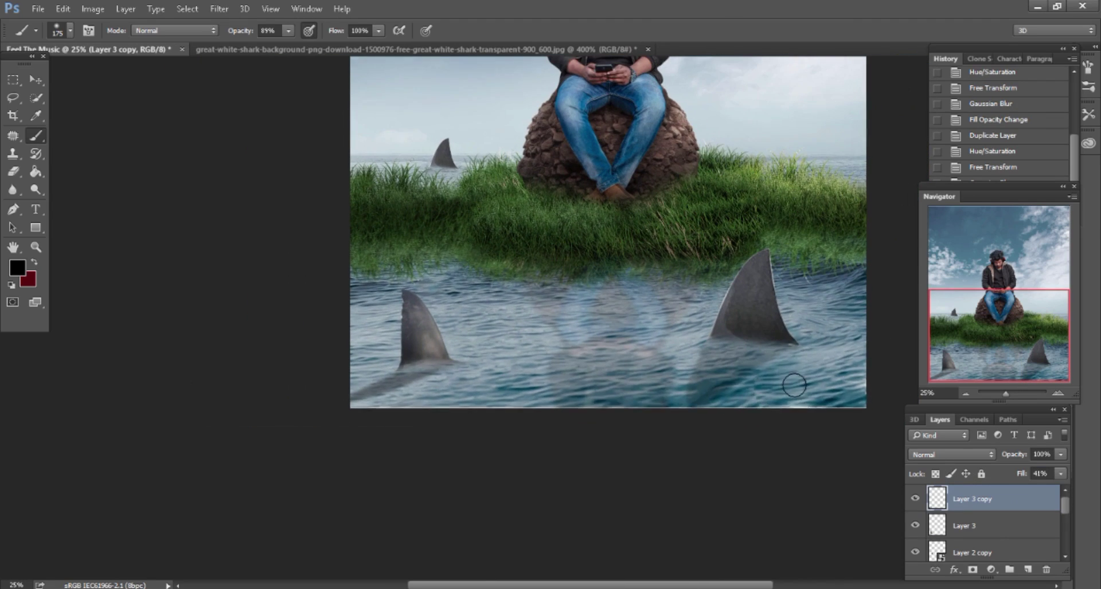
scroll(793, 384, up, 3)
click(35, 80)
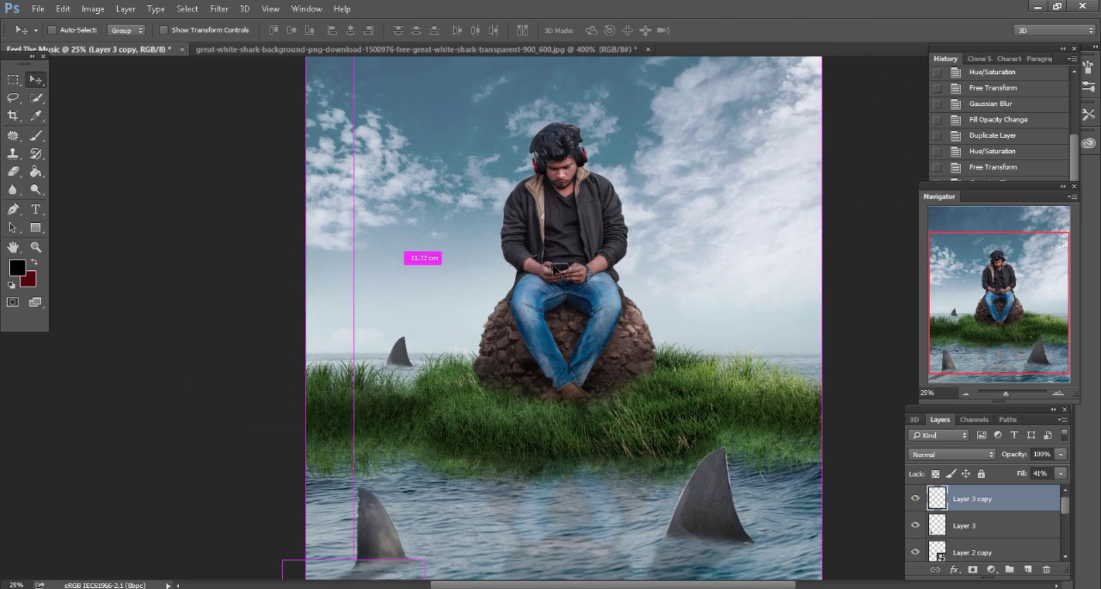
scroll(566, 293, up, 2)
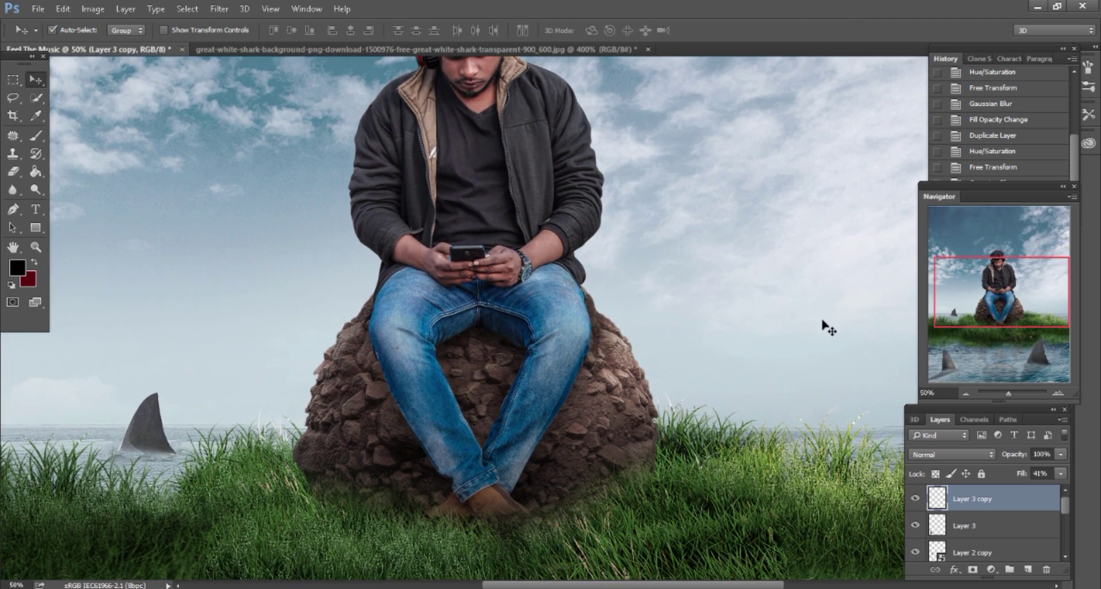
scroll(991, 516, down, 5)
click(1002, 554)
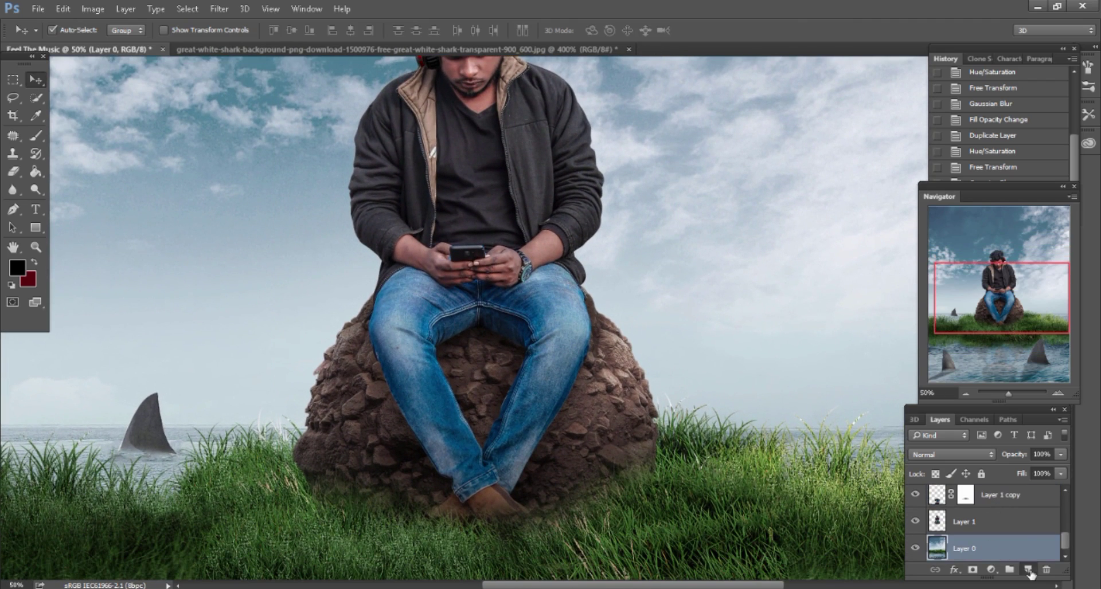
click(1028, 571)
click(978, 455)
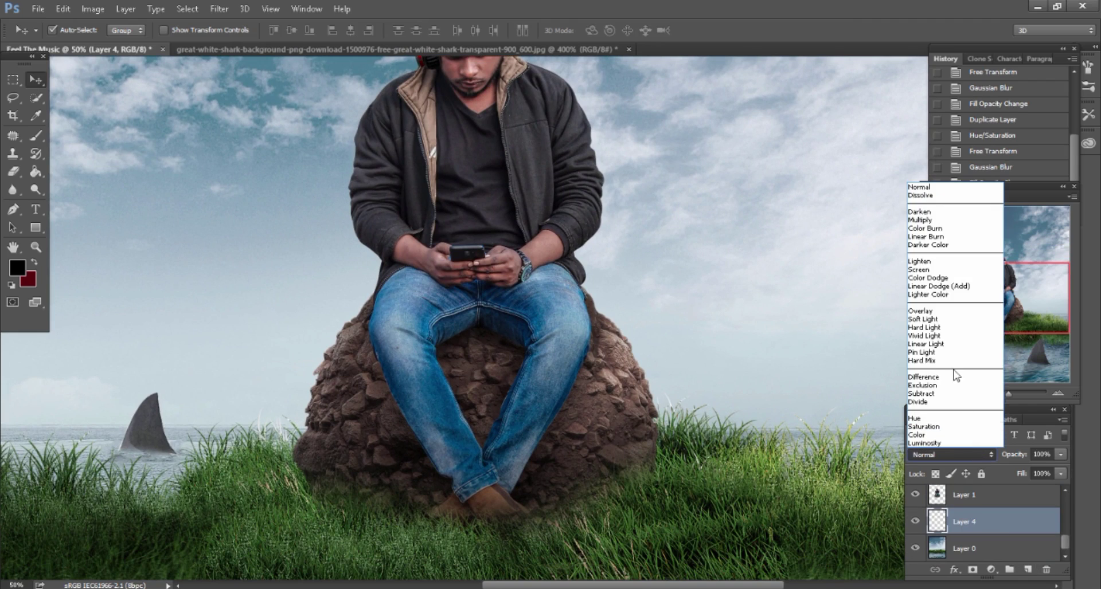
click(955, 317)
Paint a soft salmon (#faa890) glow into the right-hand sky with a large brush at 23% opacity.
click(36, 115)
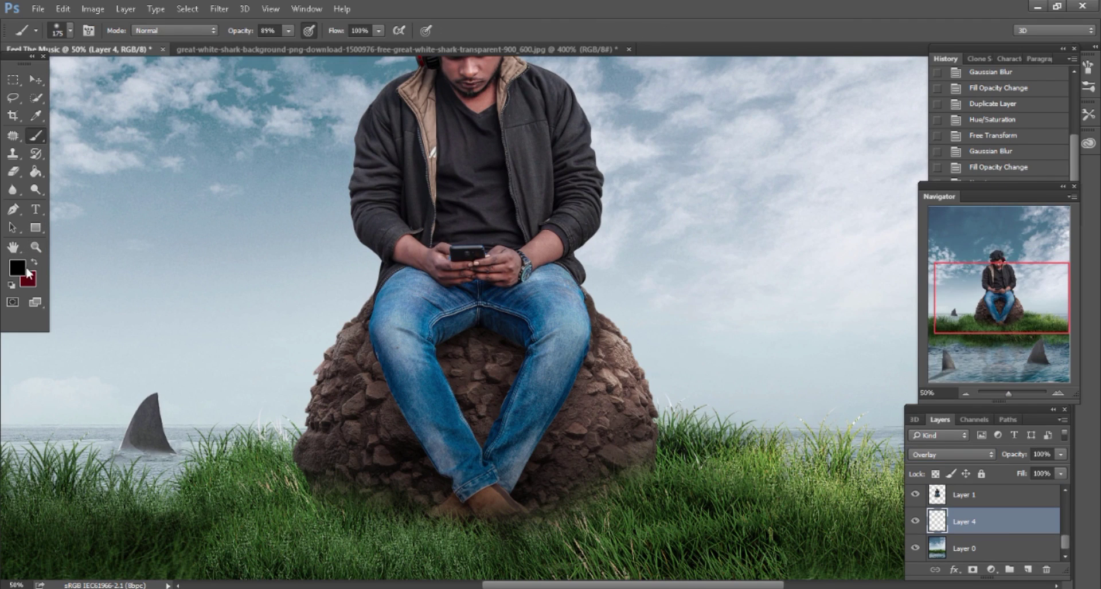
click(17, 267)
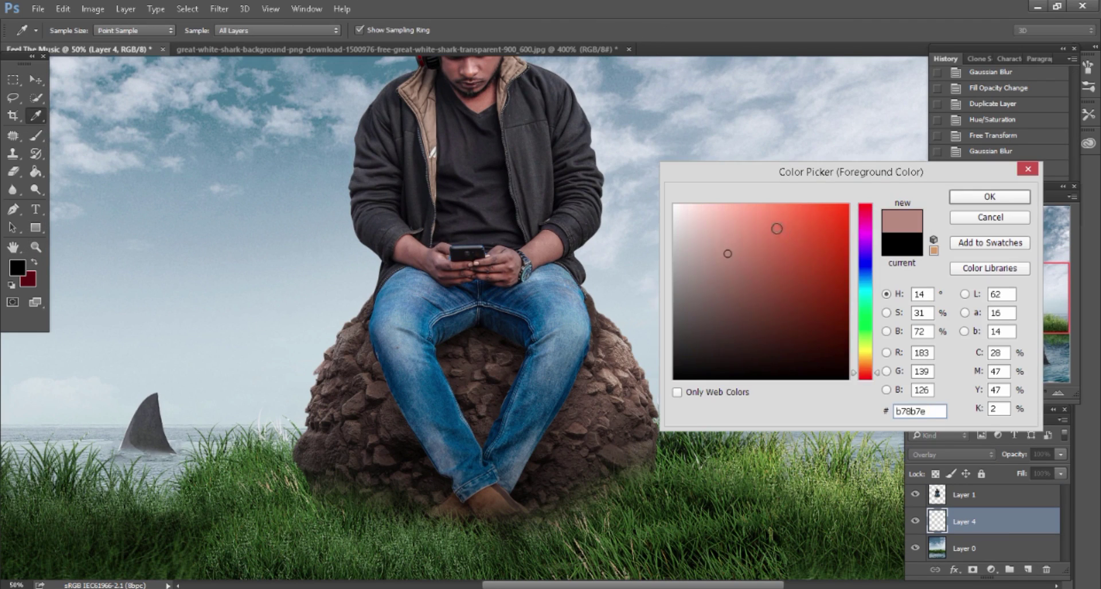
drag(774, 225, 746, 206)
click(955, 204)
key(b)
scroll(720, 260, down, 2)
scroll(719, 260, right, 2)
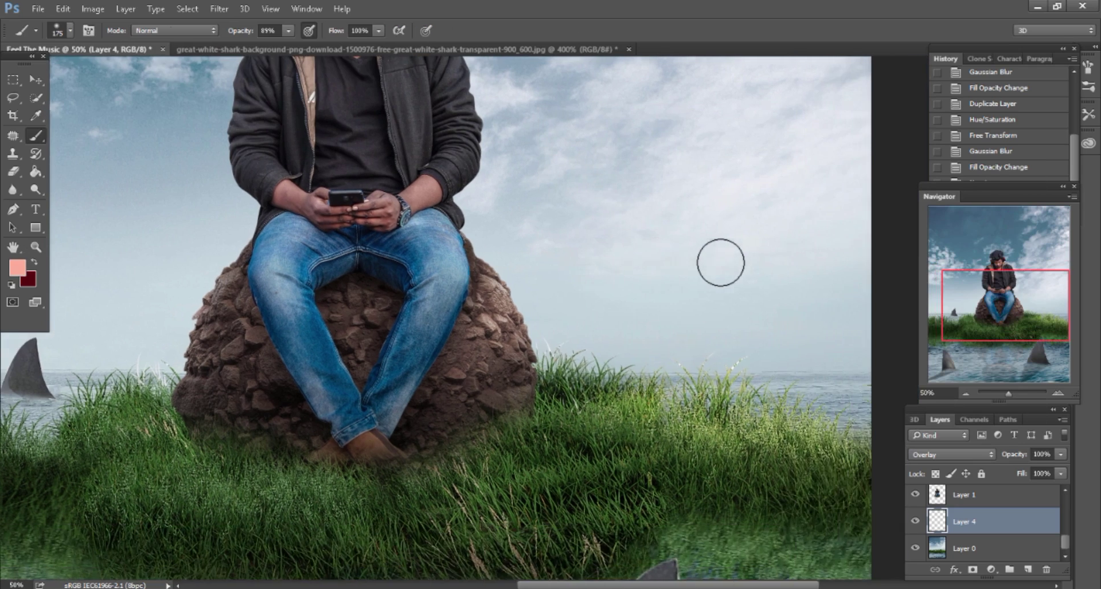
key(ctrl+minus)
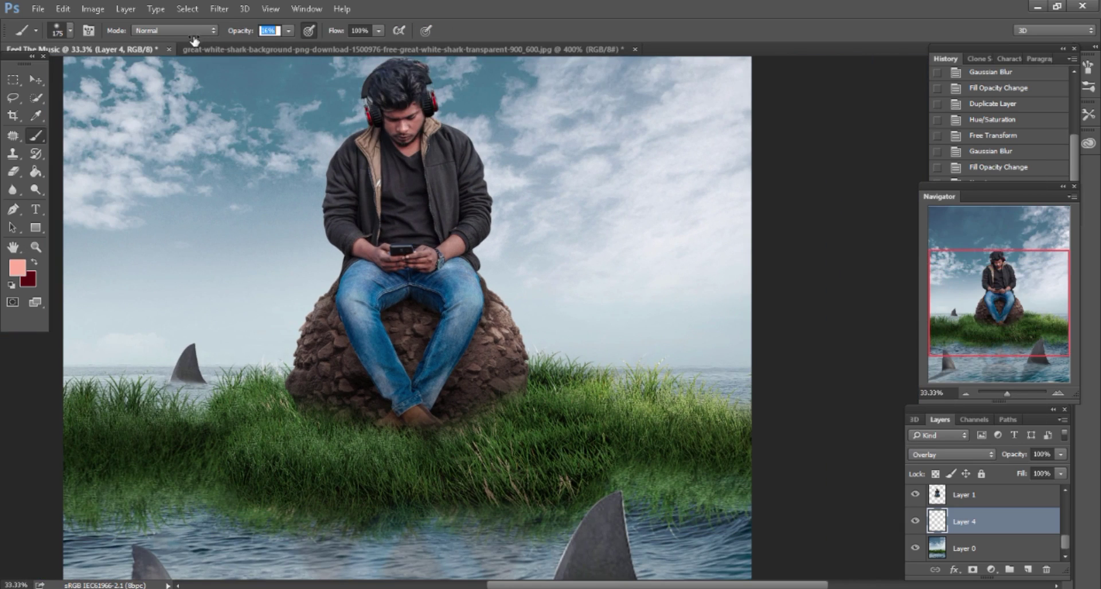
key(bracketright)
key(bracketright)
key(bracketright)
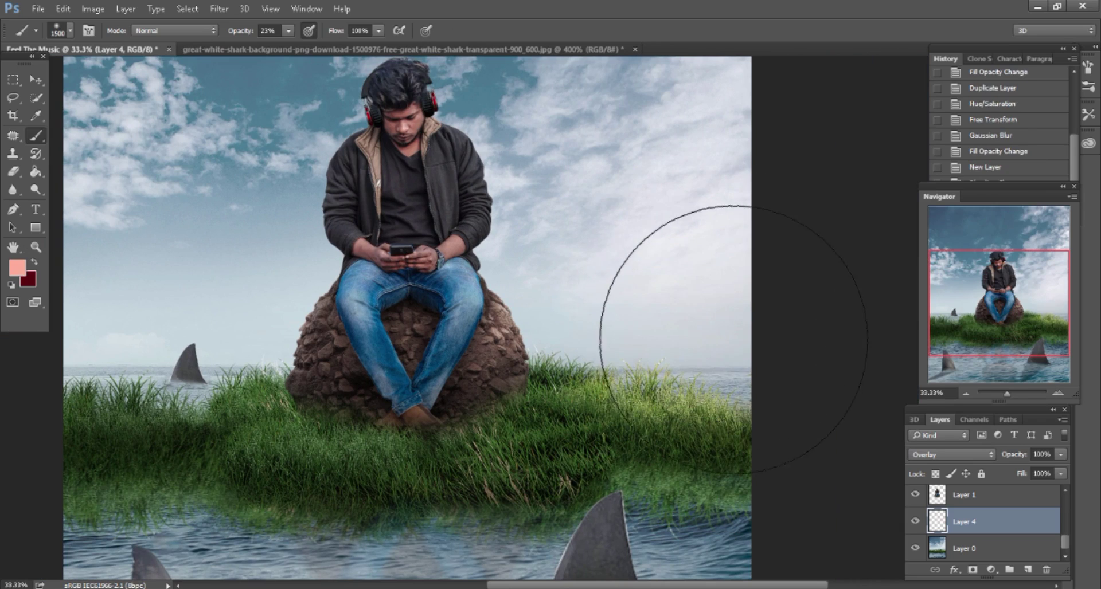
mouse_move(583, 292)
mouse_down()
mouse_move(589, 196)
mouse_move(621, 295)
mouse_up()
key(bracketright)
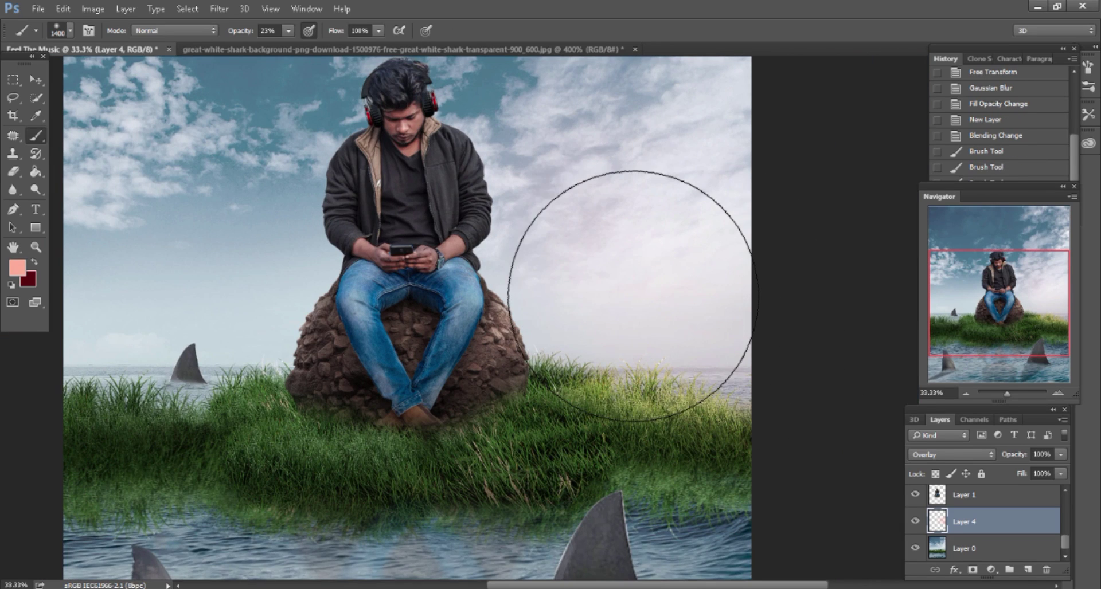
Add another empty layer, Layer 5.
scroll(622, 294, up, 1)
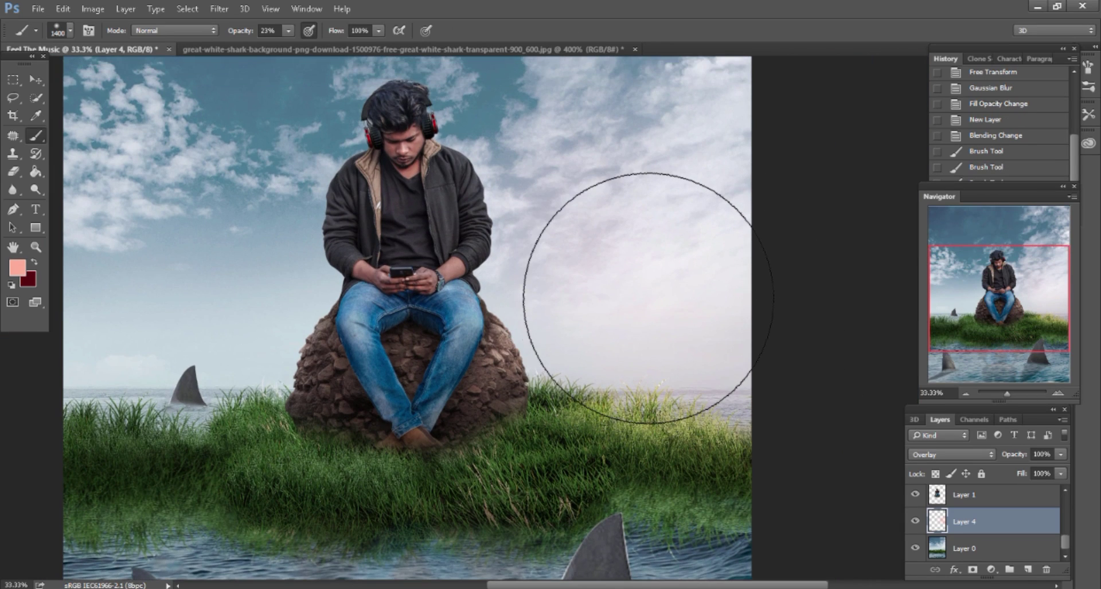
scroll(648, 293, down, 4)
scroll(630, 275, down, 4)
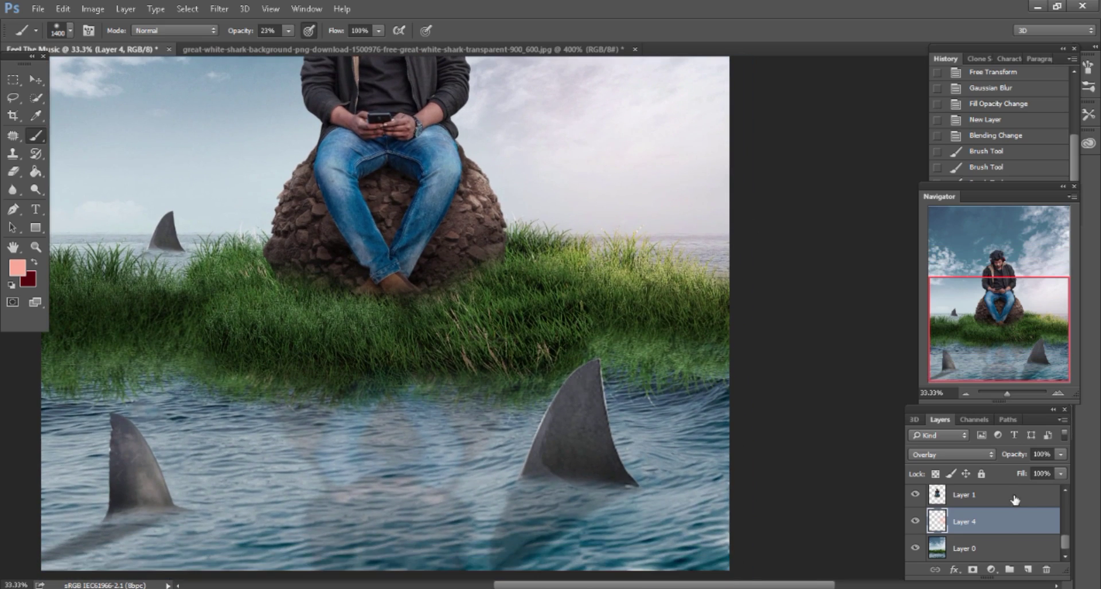
click(1028, 569)
Set Layer 5 to Screen blending and load a slightly larger brush in lighter pink.
click(981, 454)
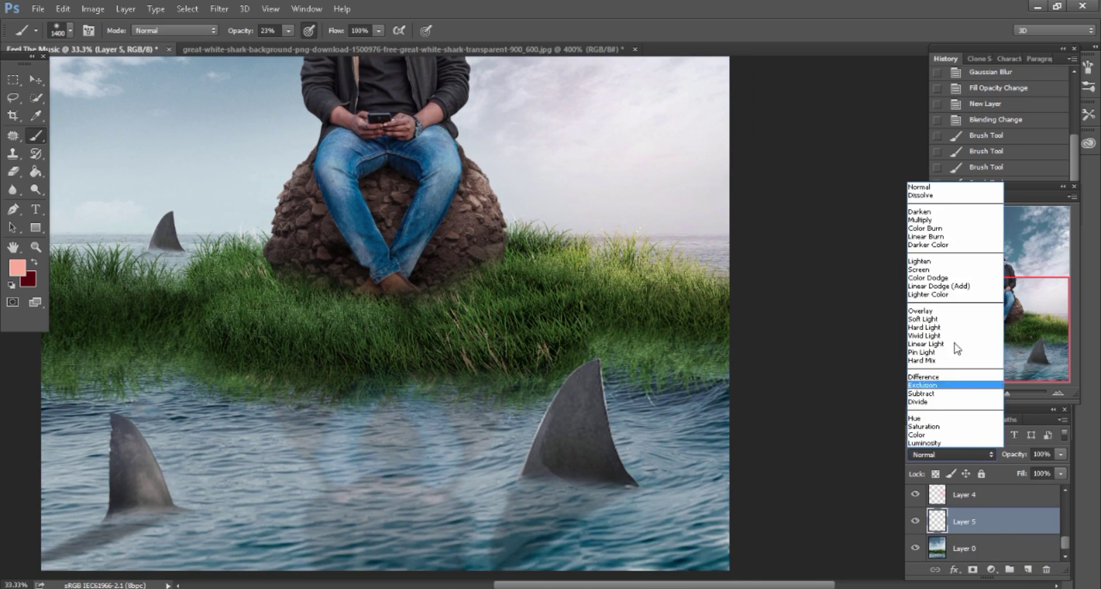
click(929, 270)
scroll(583, 275, up, 1)
click(17, 267)
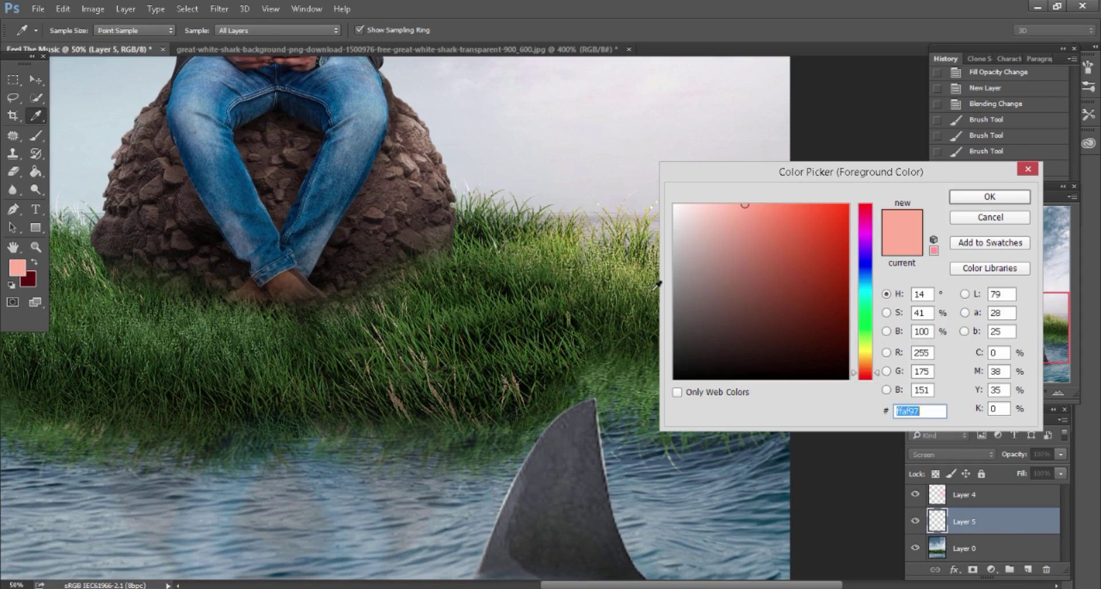
click(711, 217)
key(Return)
key(b)
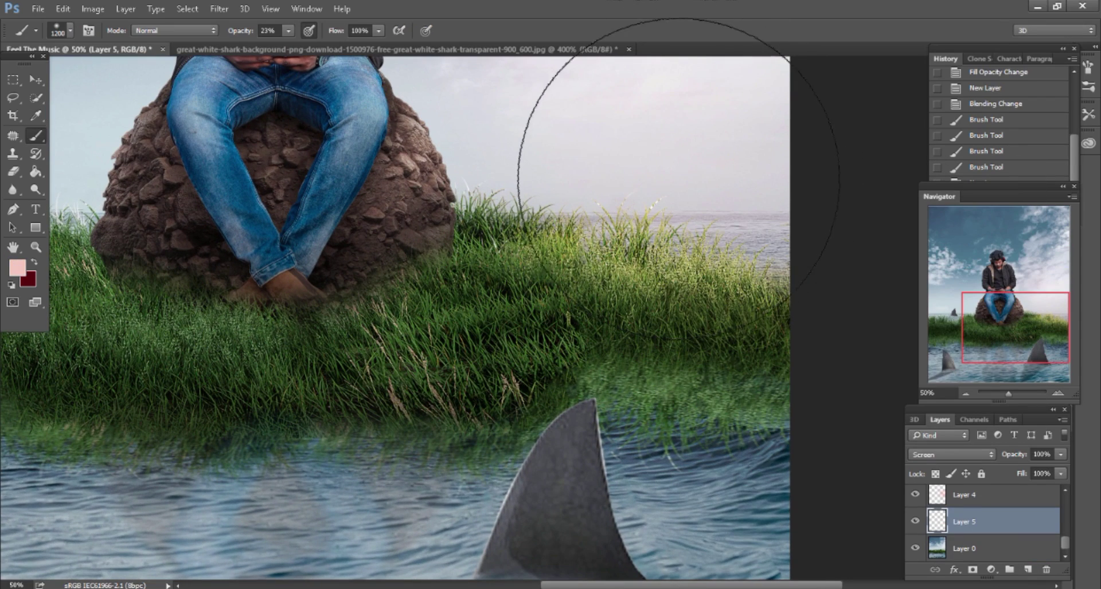
scroll(541, 216, up, 1)
key(bracketright)
Zoom out to frame the sky and the man's face, then switch to the project's image folder.
scroll(480, 214, up, 2)
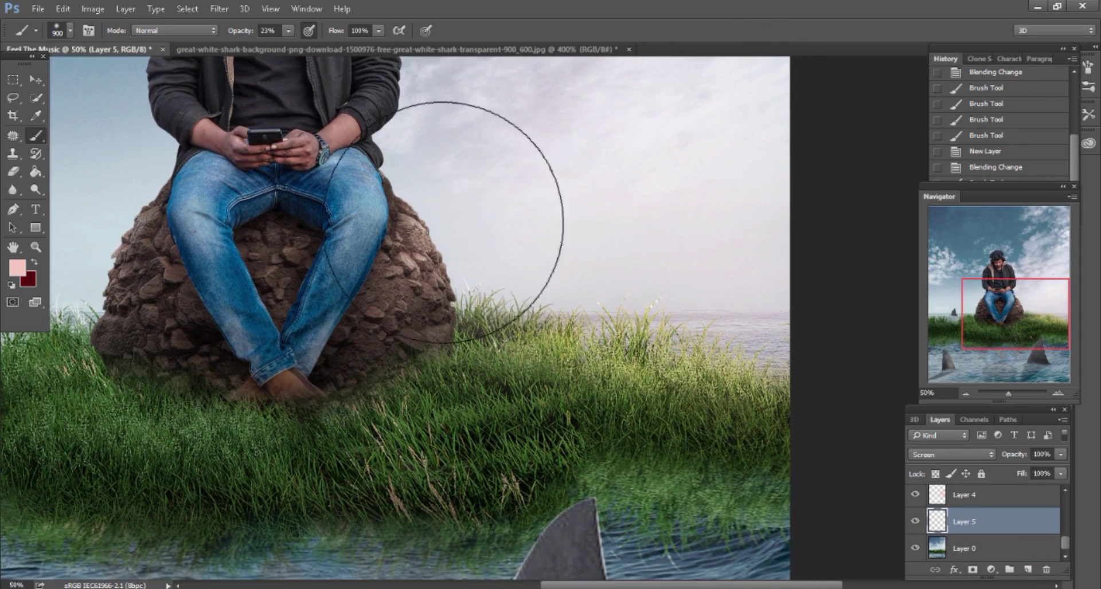
scroll(564, 223, up, 2)
scroll(564, 223, up, 1)
scroll(527, 197, up, 1)
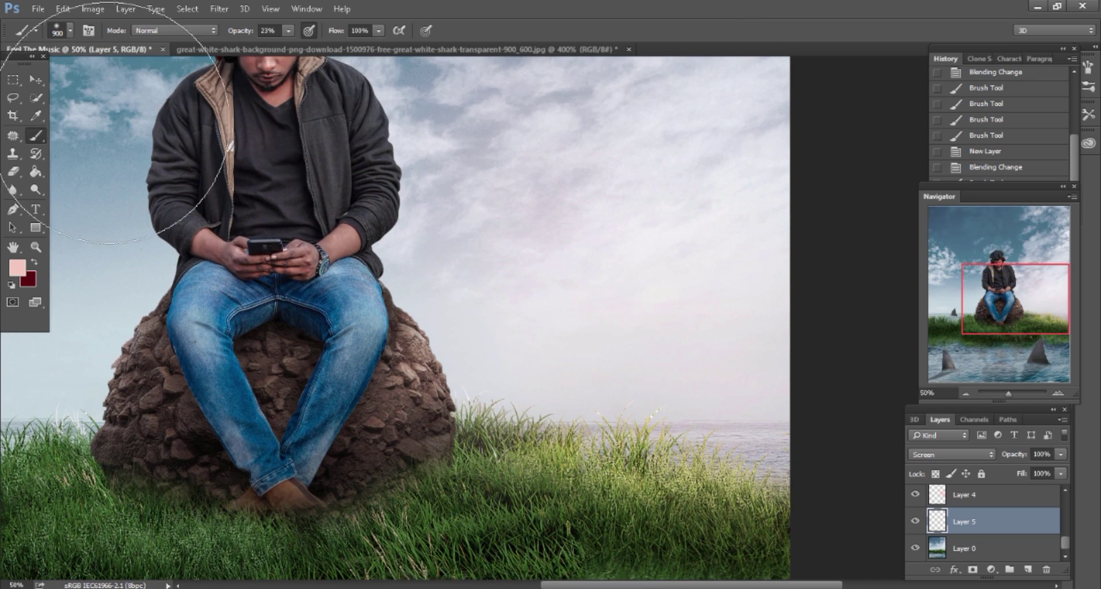
click(39, 81)
key(ctrl+minus)
key(ctrl+minus)
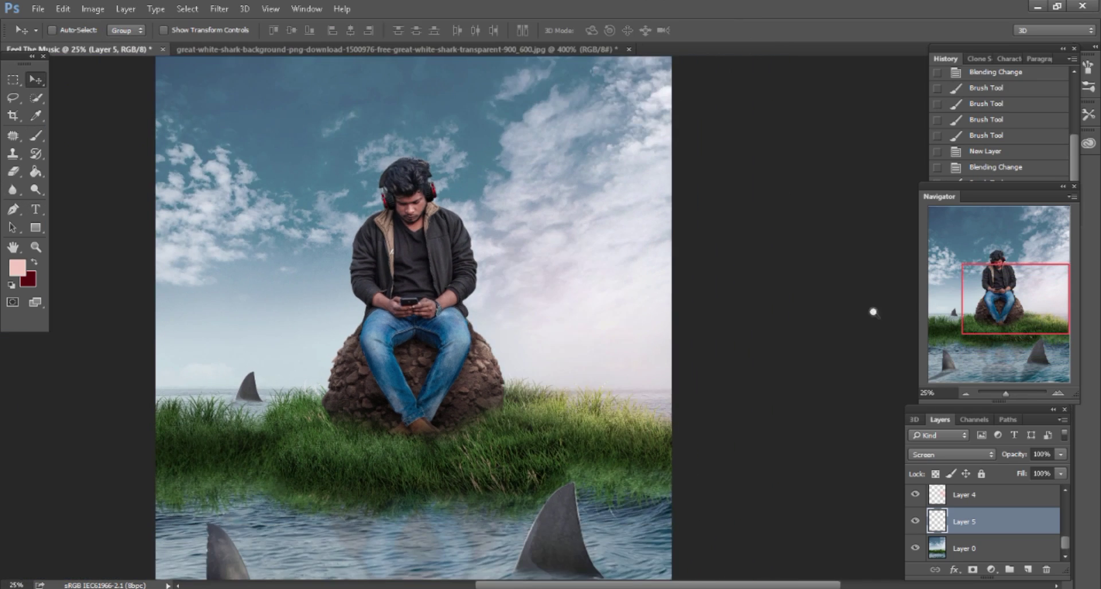
scroll(774, 313, down, 2)
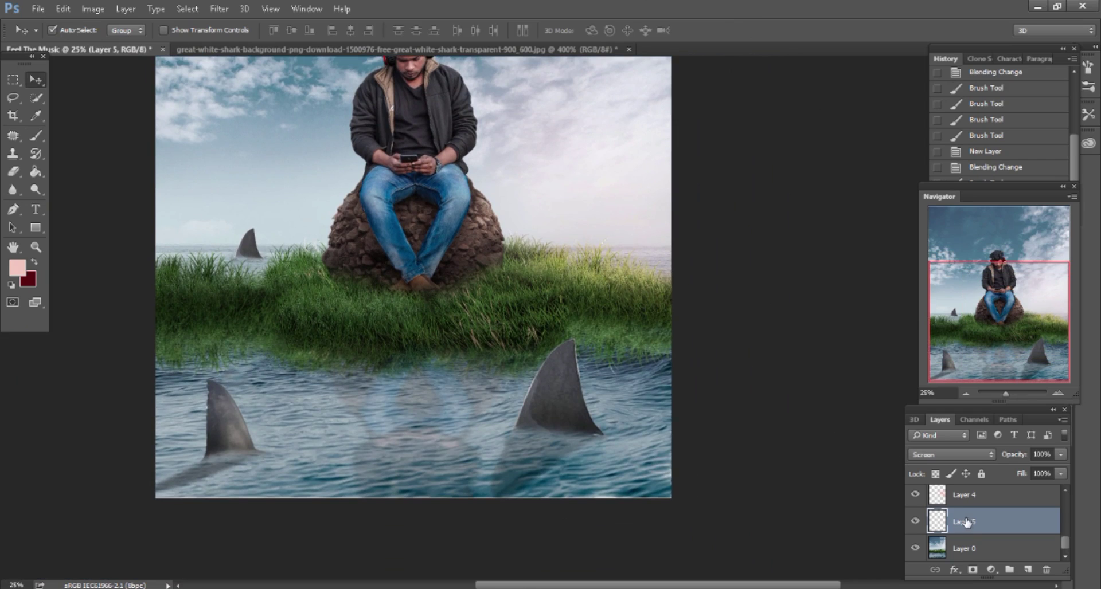
drag(1000, 313, 998, 263)
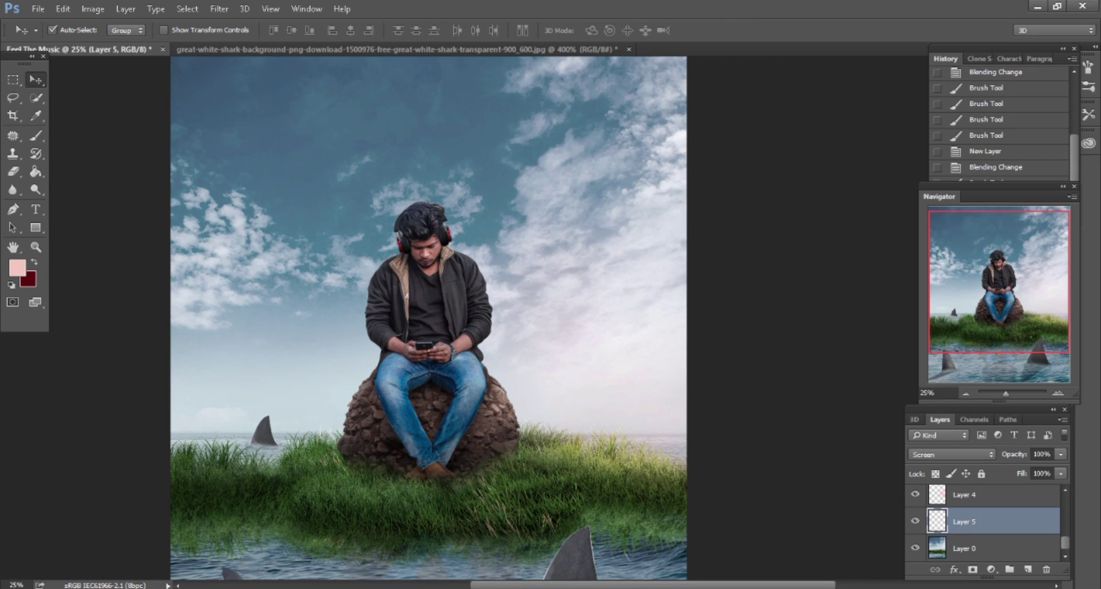
key(alt+Tab)
Bring the music-note silhouette into the main composite, closing the shark document without saving.
mouse_move(613, 109)
mouse_down()
mouse_move(394, 566)
mouse_move(720, 53)
mouse_up()
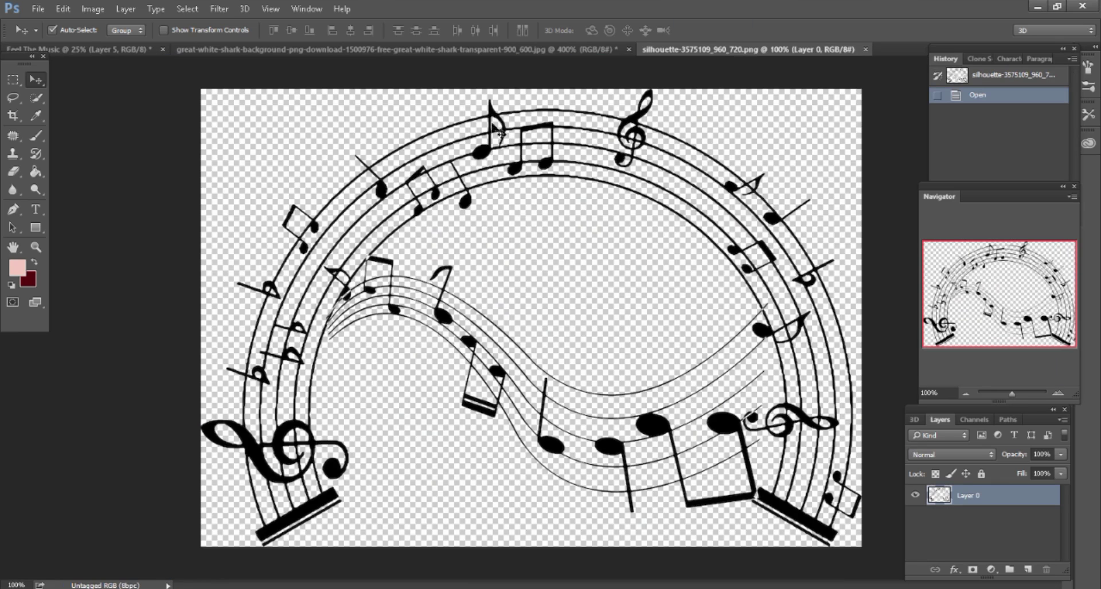
click(599, 50)
click(629, 49)
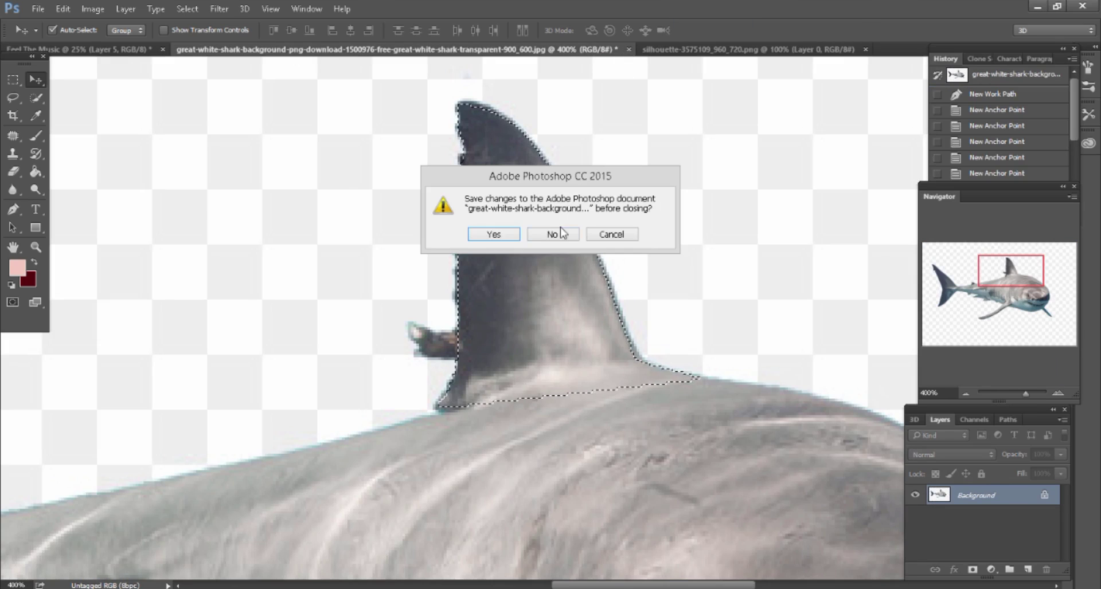
click(552, 234)
mouse_move(496, 169)
mouse_down()
mouse_move(148, 40)
mouse_move(419, 173)
mouse_up()
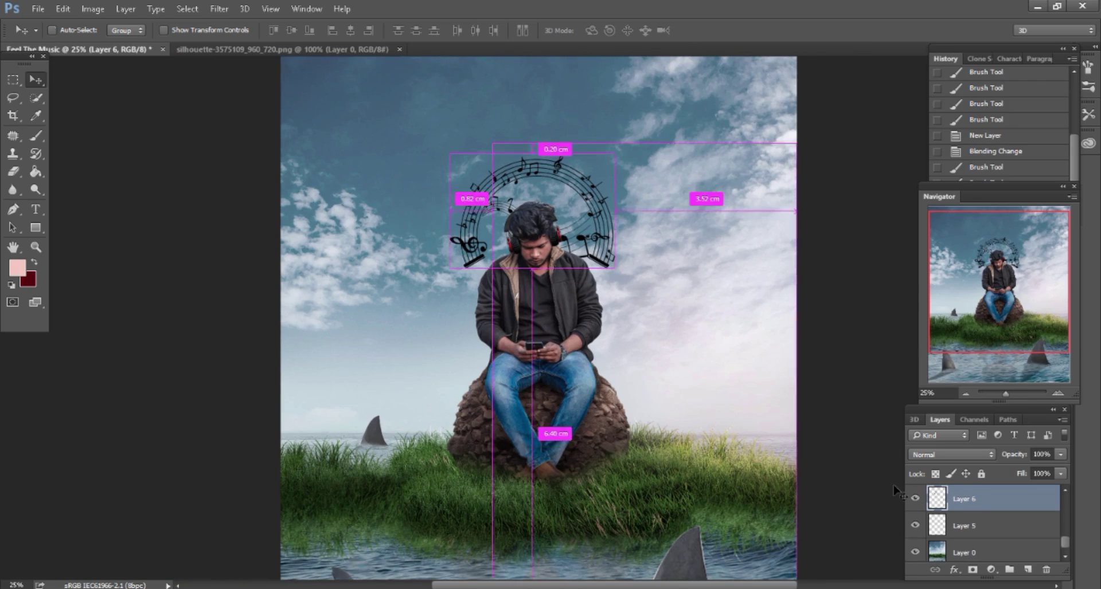
Make the music-note layer a smart object and turn it white with Hue/Saturation Lightness +100.
right_click(961, 499)
click(745, 232)
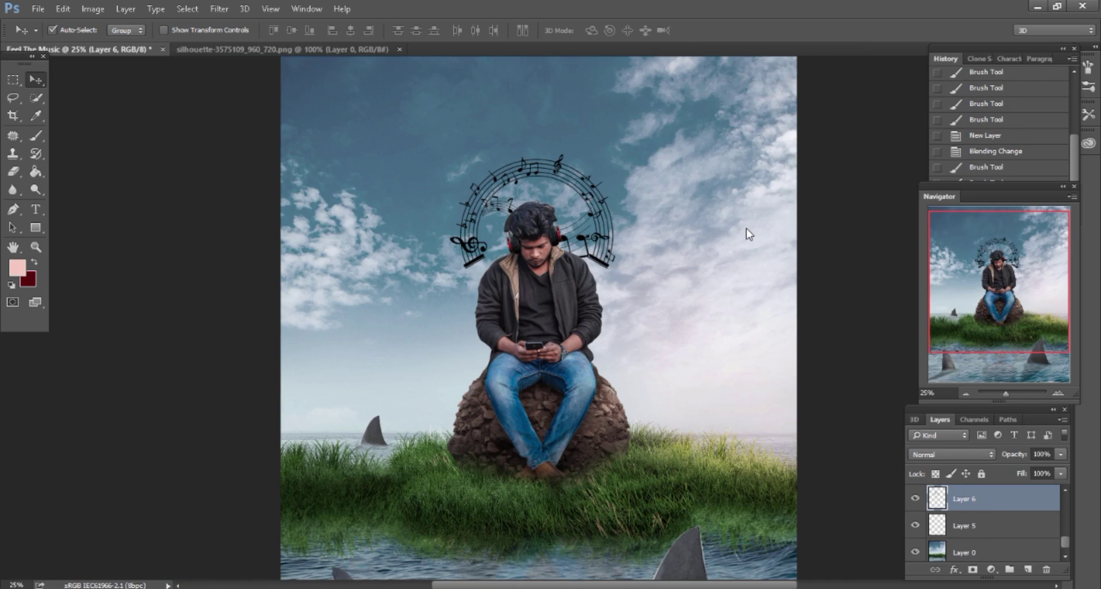
click(95, 14)
mouse_move(155, 43)
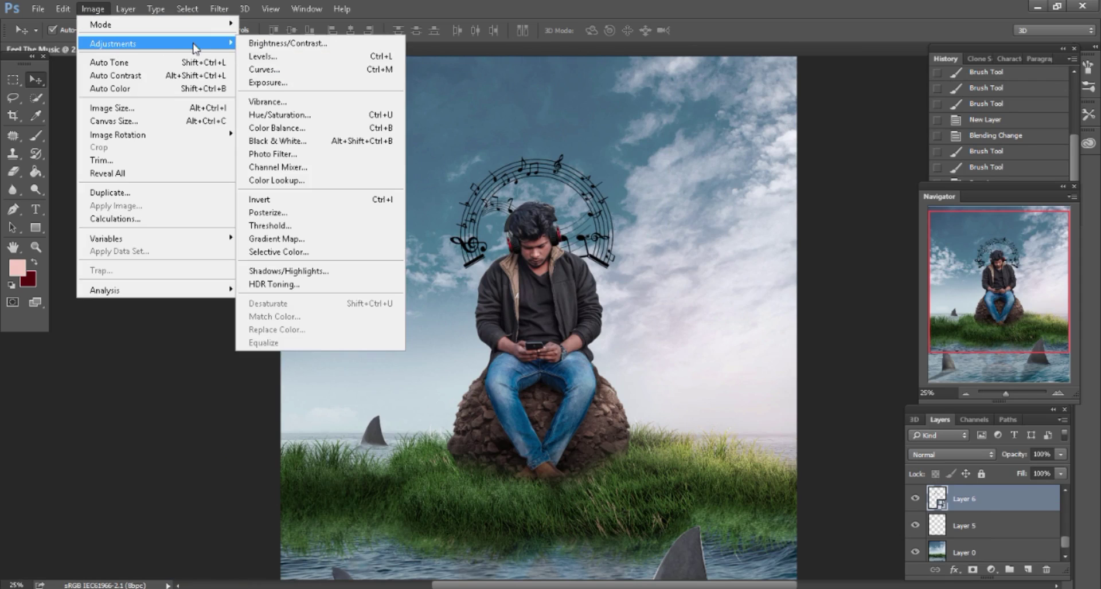
click(287, 115)
drag(520, 287, 634, 293)
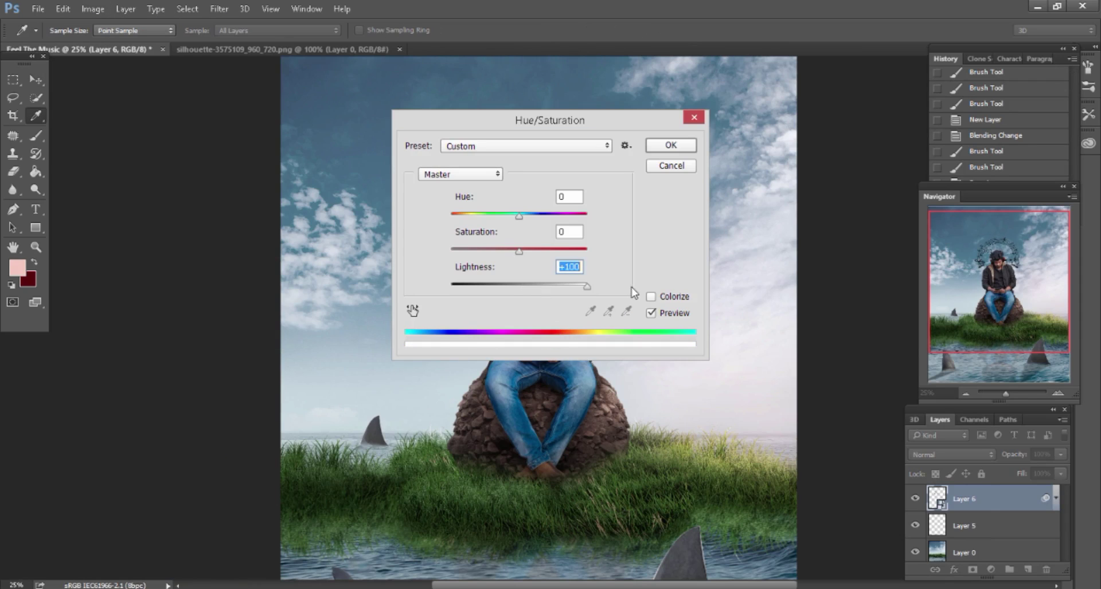
click(658, 153)
Enlarge the music notes proportionally and move them higher above the man's head.
click(63, 9)
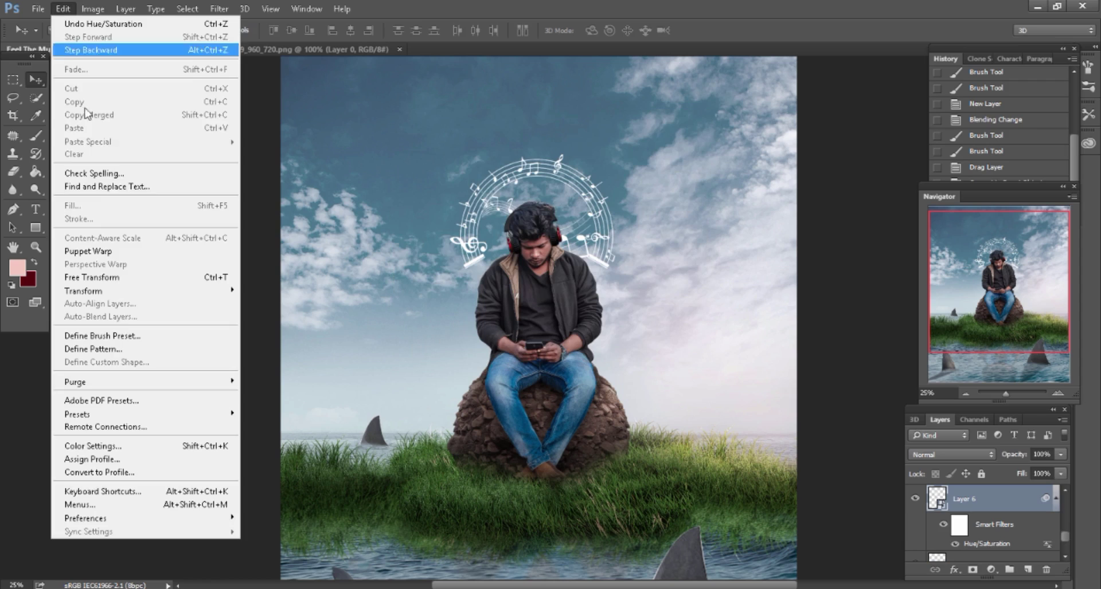
click(86, 265)
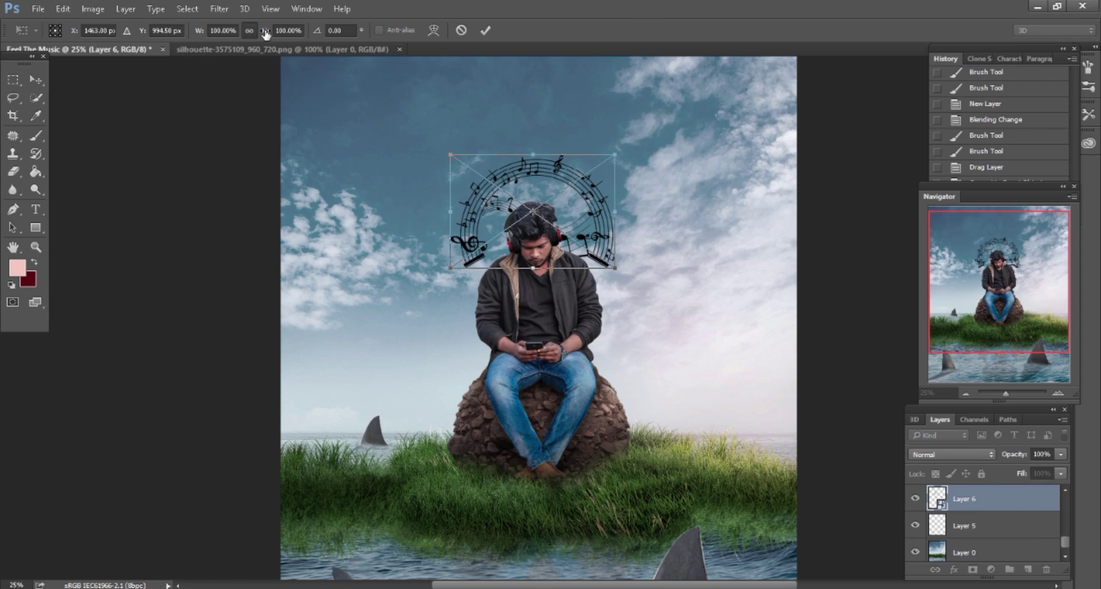
drag(265, 34, 298, 28)
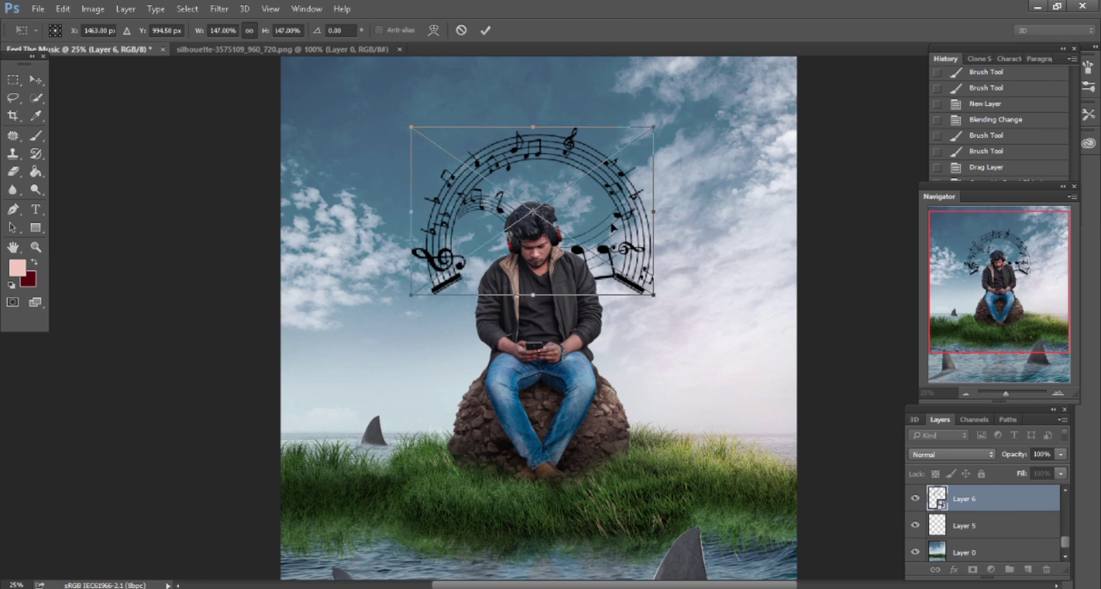
drag(613, 227, 612, 189)
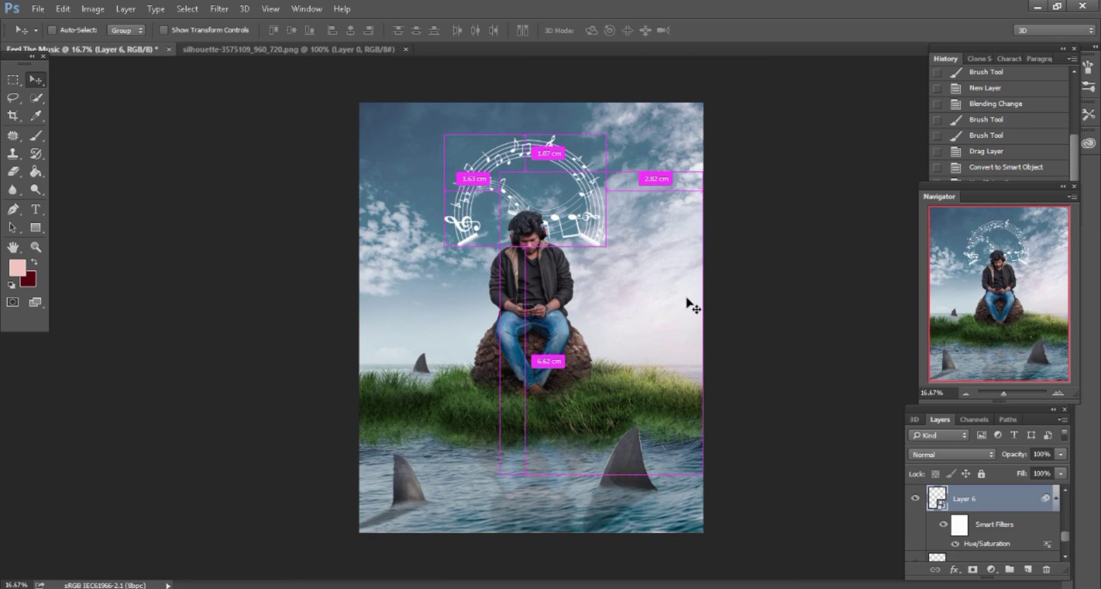
key(ctrl+minus)
key(ctrl+plus)
key(ctrl+plus)
key(ctrl+plus)
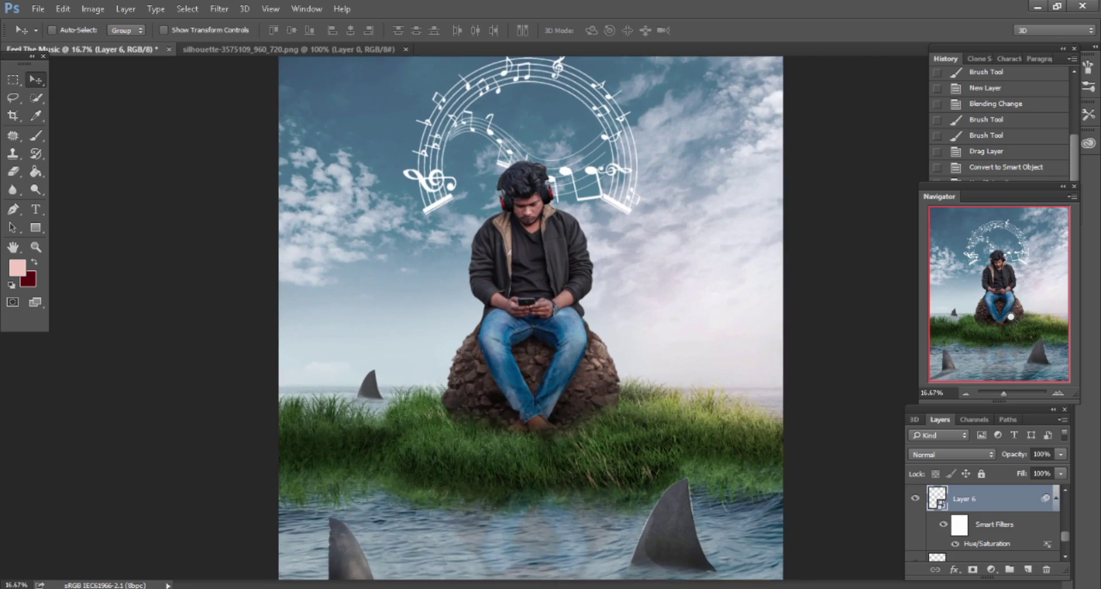
scroll(743, 285, down, 3)
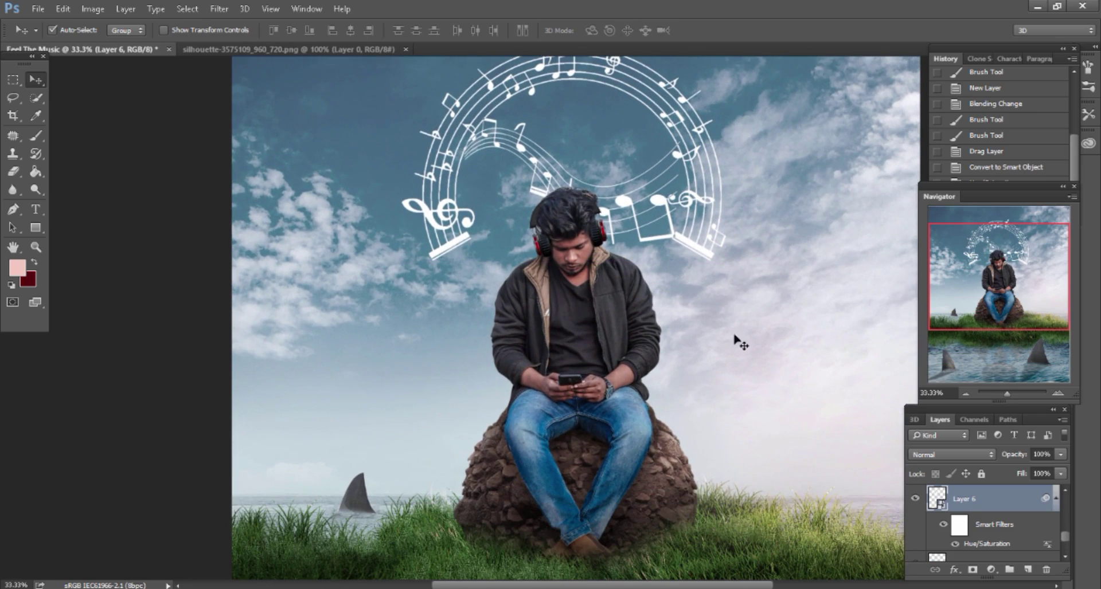
Merge all visible layers into one and duplicate the merged layer.
right_click(973, 511)
click(735, 491)
drag(1013, 501, 1028, 569)
scroll(170, 141, down, 2)
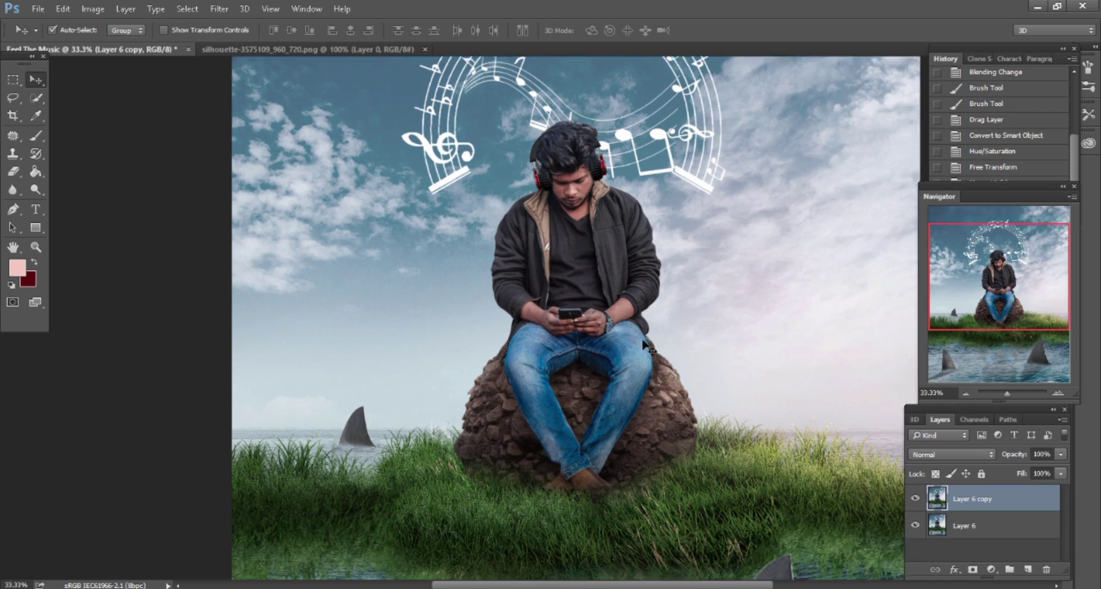
scroll(170, 141, down, 2)
Close the music-note silhouette document and open water.jpg.
click(269, 50)
click(425, 49)
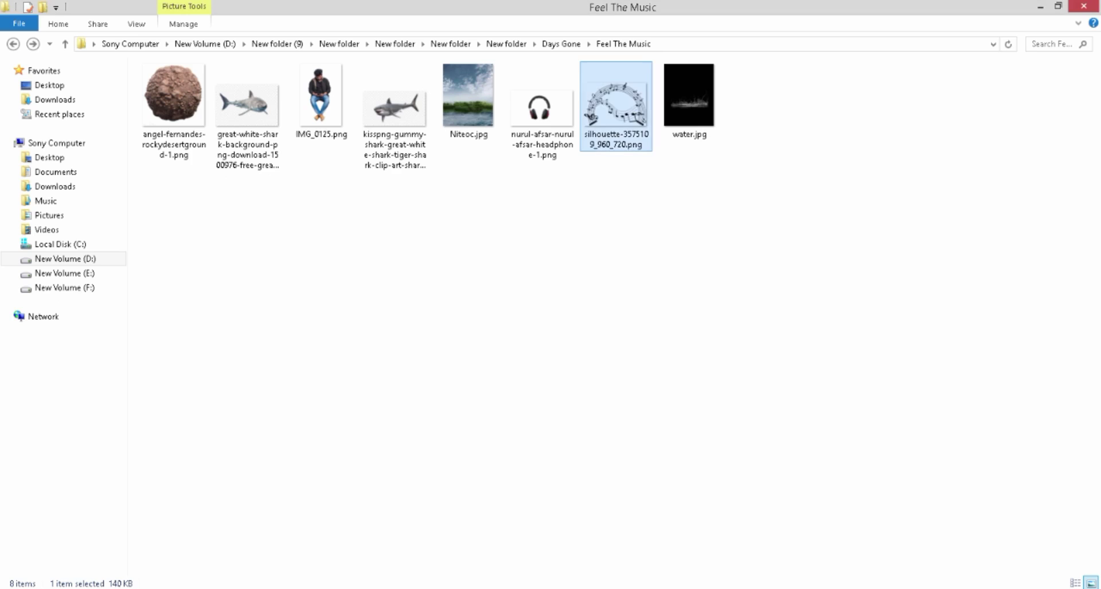
click(281, 367)
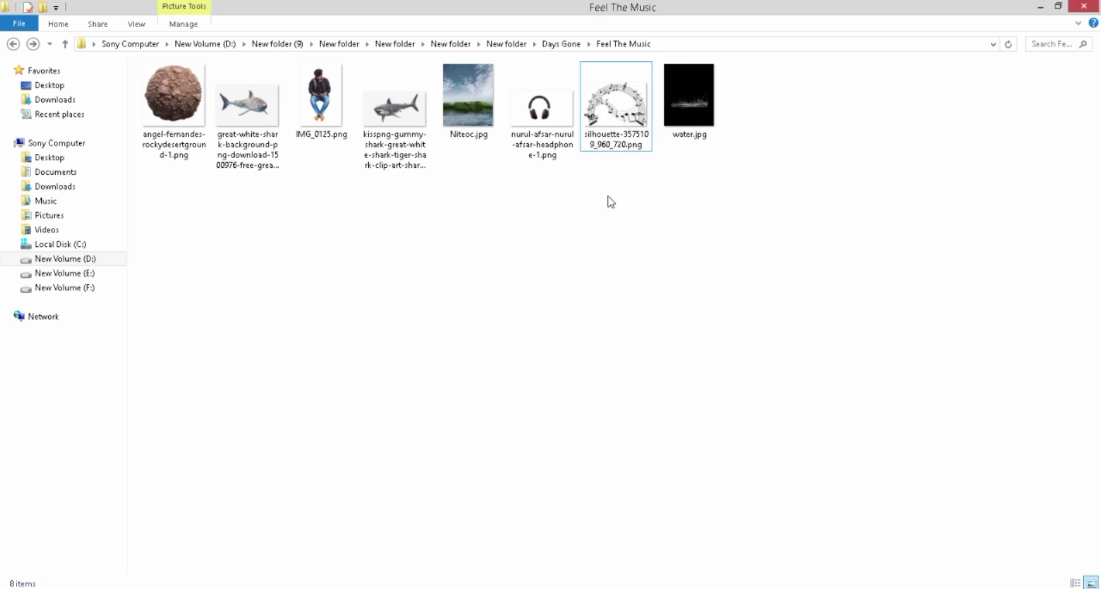
mouse_move(688, 95)
mouse_down()
mouse_move(722, 24)
mouse_move(723, 48)
mouse_up()
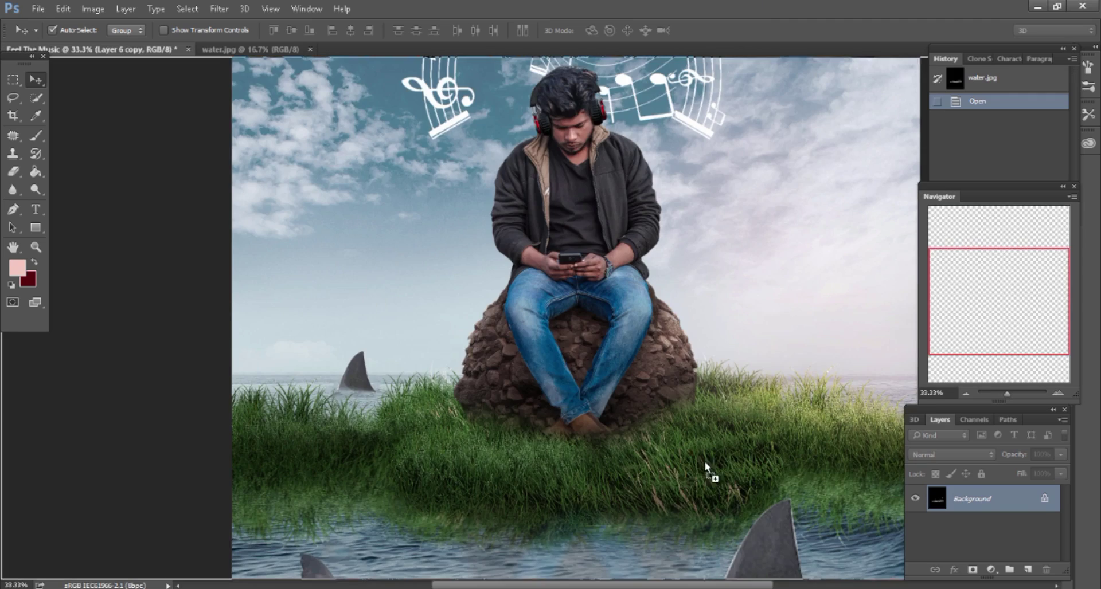
Place water.jpg in the composite as a smart object, shrunk to about 23% and moved into the water.
drag(169, 55, 752, 425)
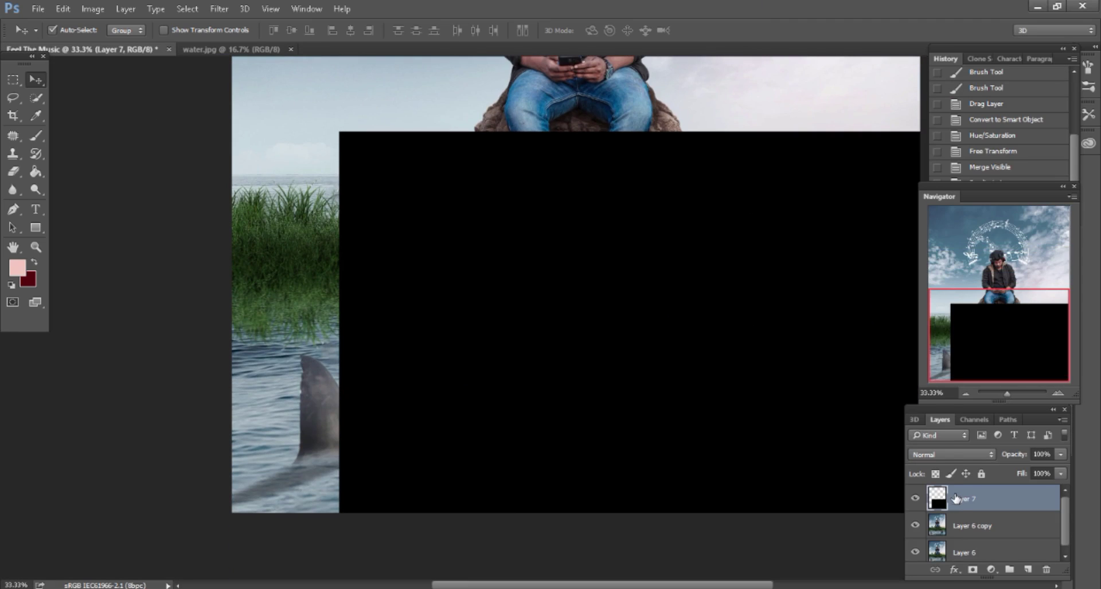
right_click(954, 499)
click(696, 239)
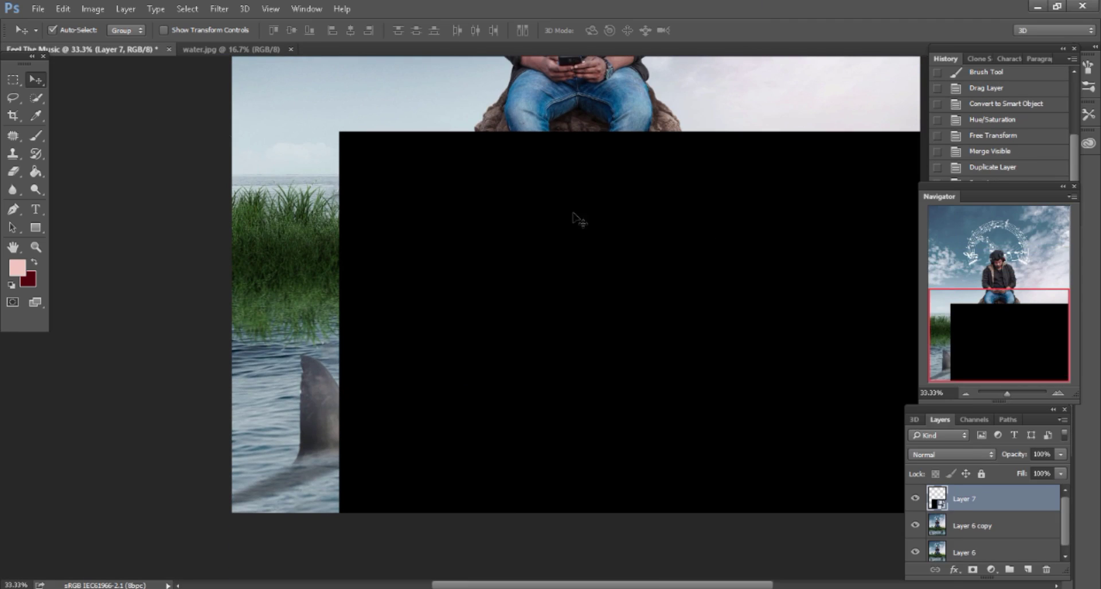
click(62, 8)
click(114, 278)
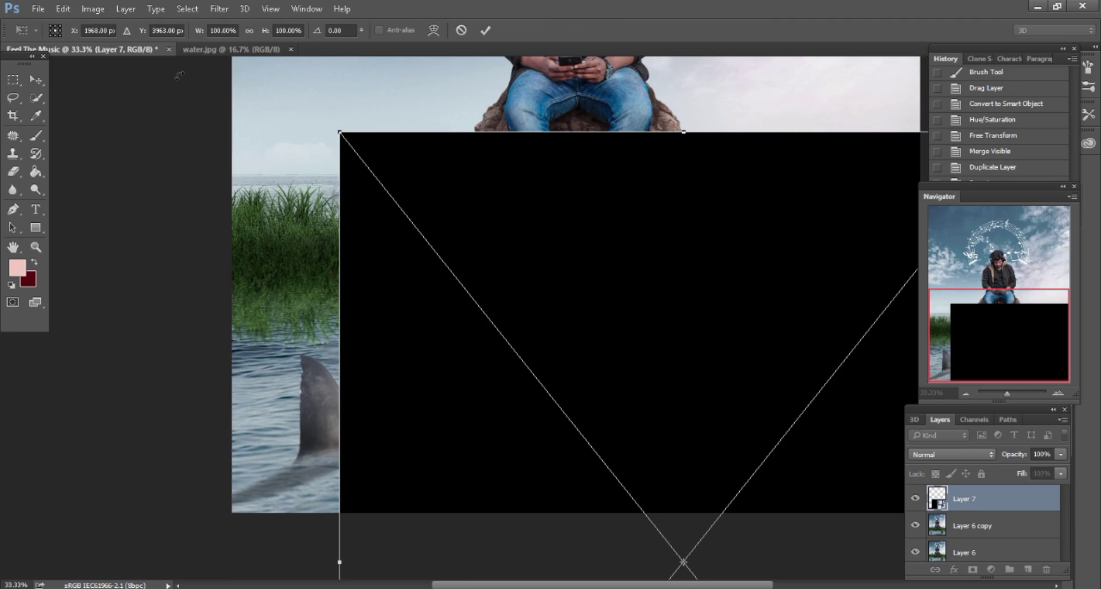
drag(265, 36, 220, 36)
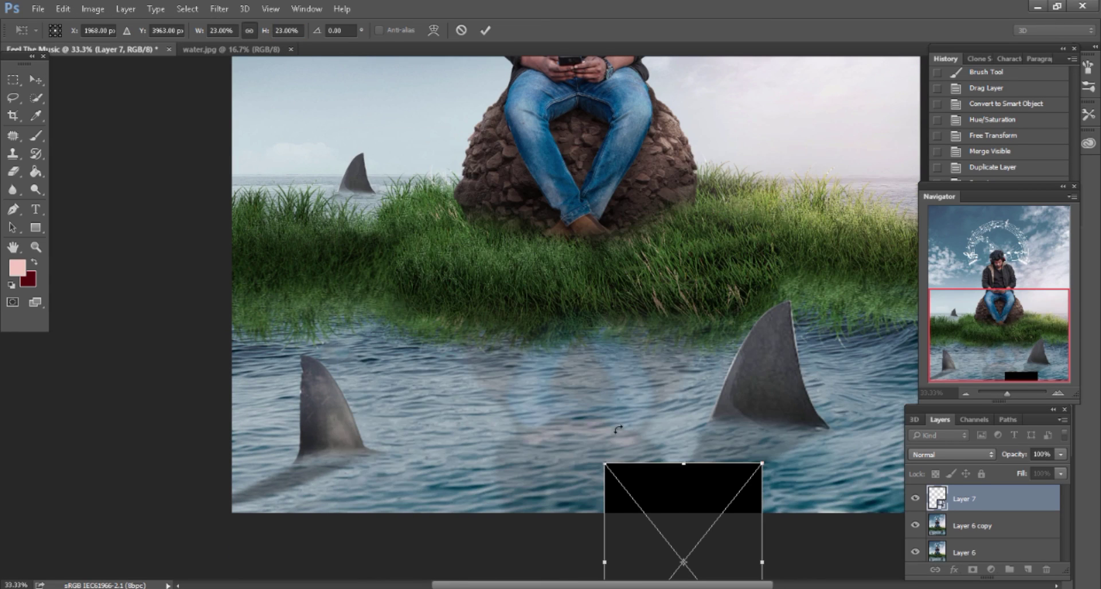
drag(674, 482, 740, 301)
scroll(740, 301, right, 2)
scroll(629, 307, up, 1)
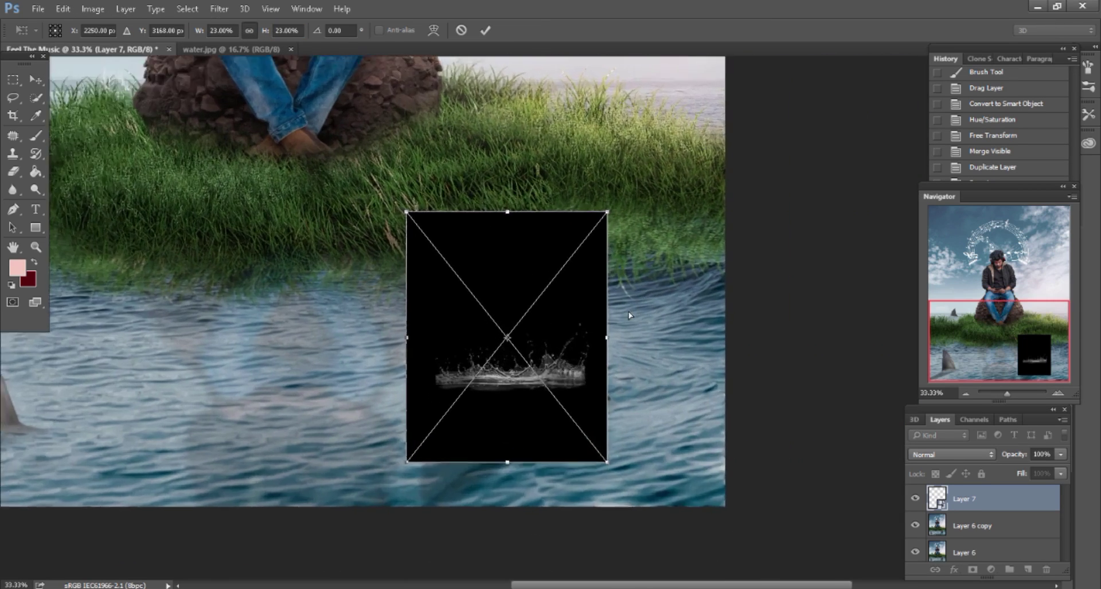
key(Return)
click(951, 454)
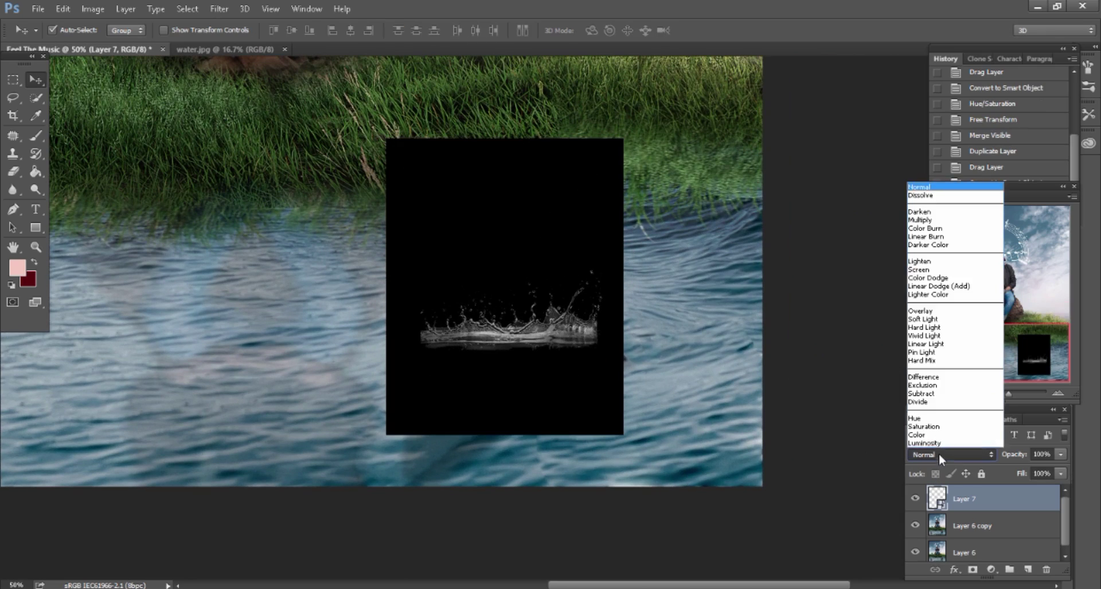
Set the splash layer to Screen blending so its black background disappears.
click(951, 273)
scroll(650, 281, down, 2)
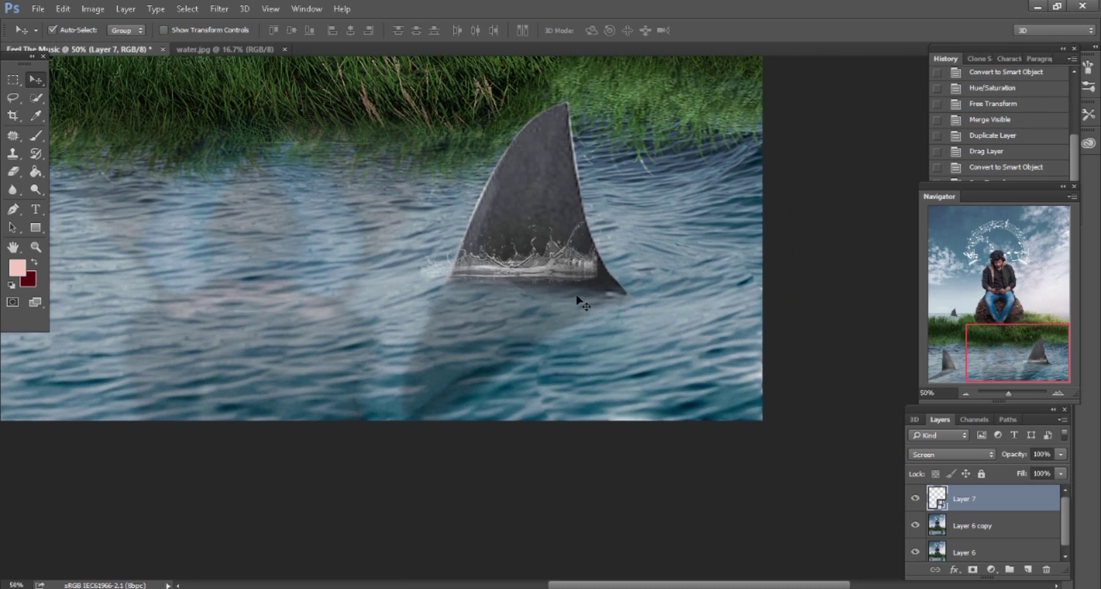
key(ctrl+plus)
drag(611, 289, 618, 296)
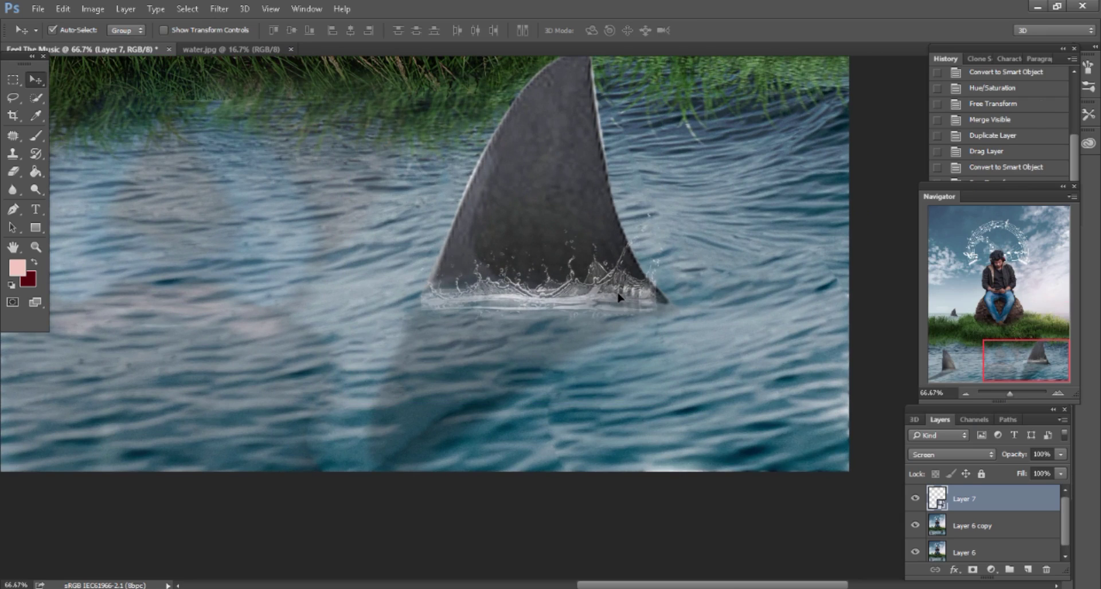
Rescale the splash to 25% and nudge it onto the right fin's waterline.
click(63, 9)
click(87, 272)
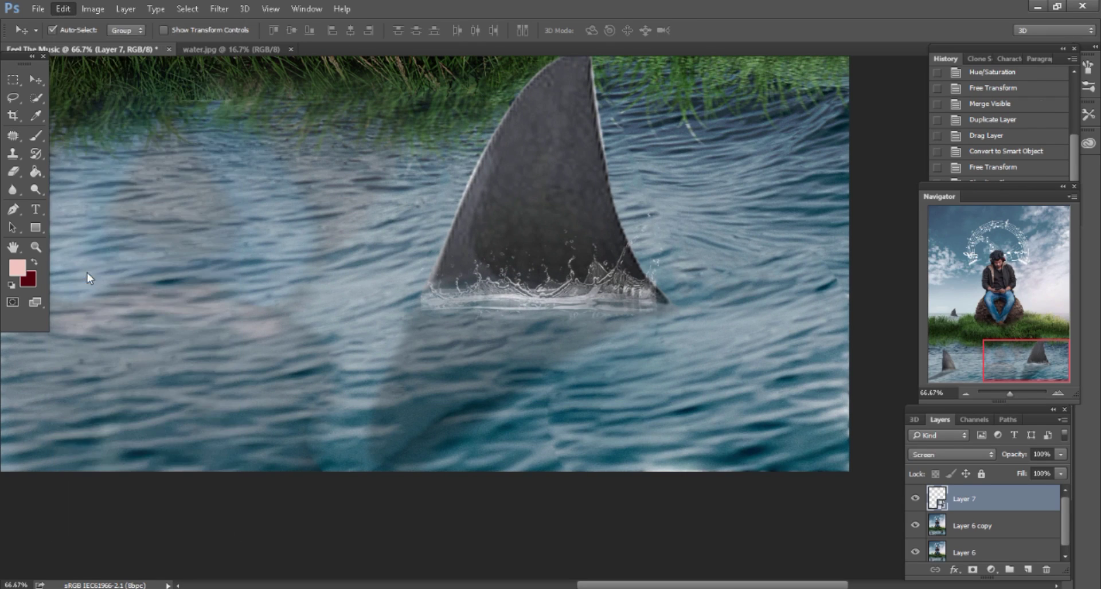
text(25)
key(Return)
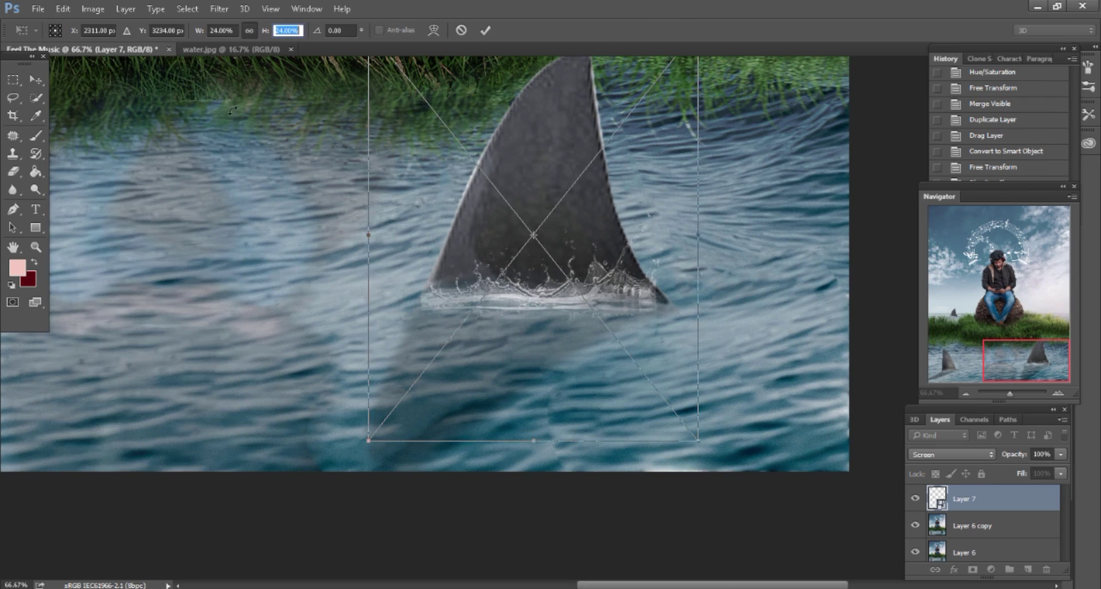
drag(525, 290, 528, 279)
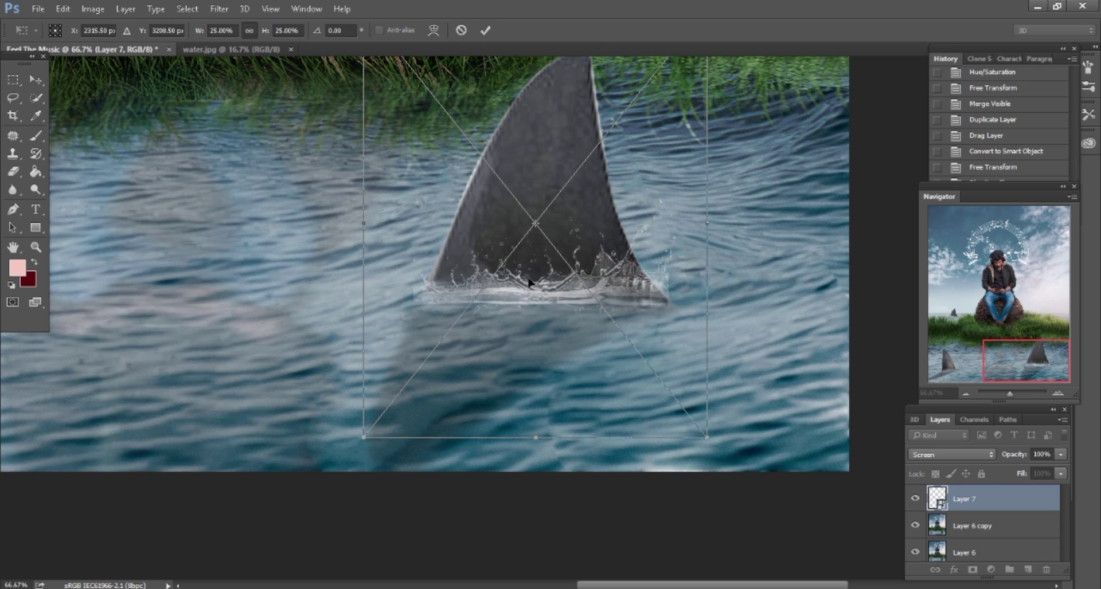
click(485, 30)
key(ctrl+minus)
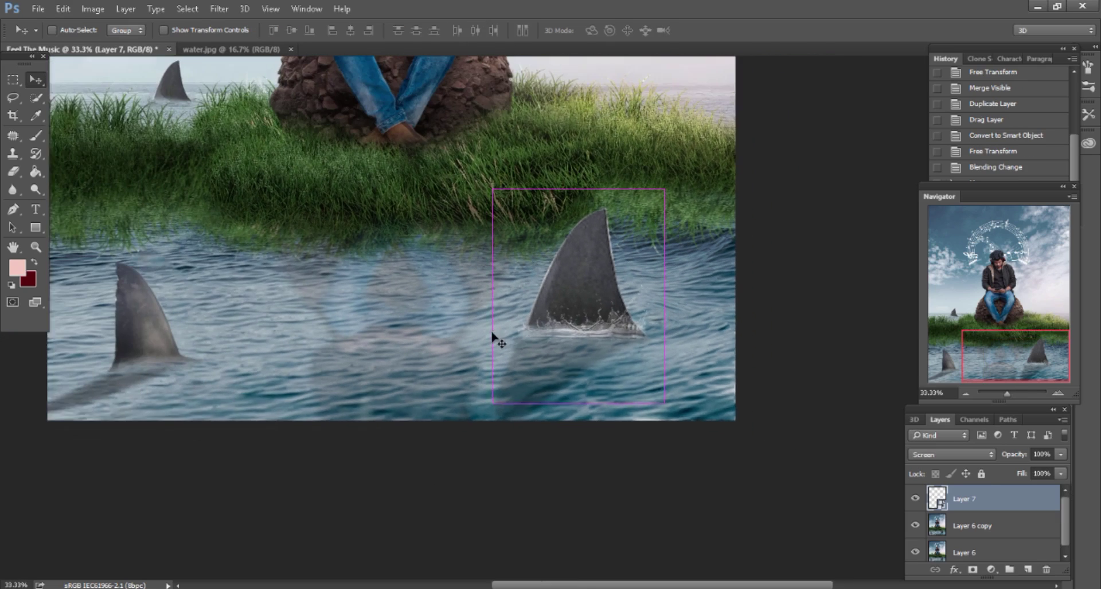
Nudge the right-fin splash into place and put a duplicate at the left fin's base.
drag(492, 336, 504, 333)
scroll(640, 420, left, 3)
drag(1038, 499, 1028, 569)
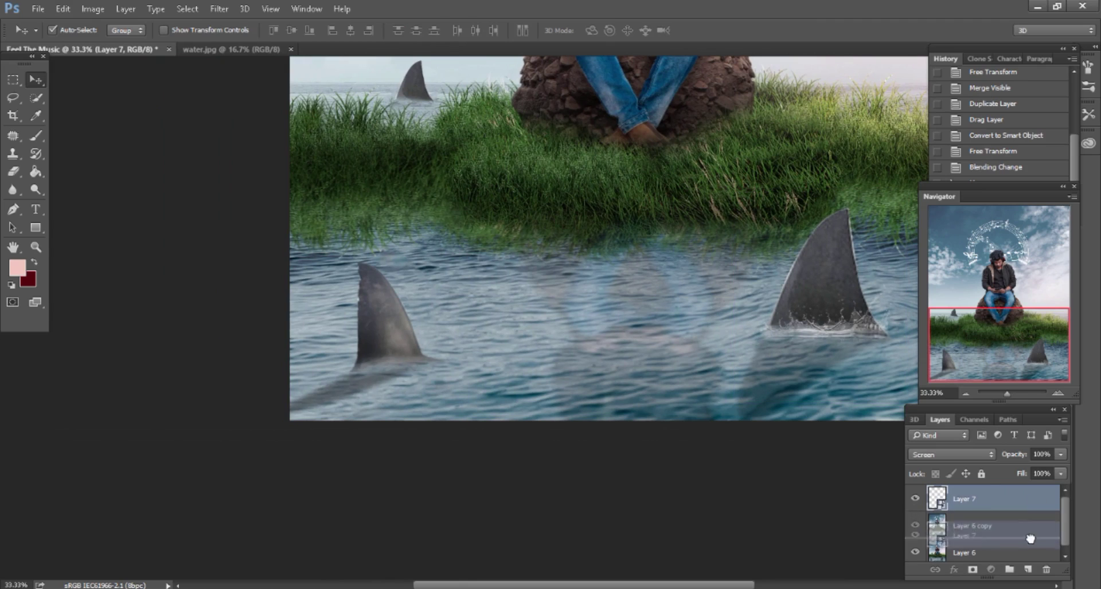
scroll(838, 317, down, 1)
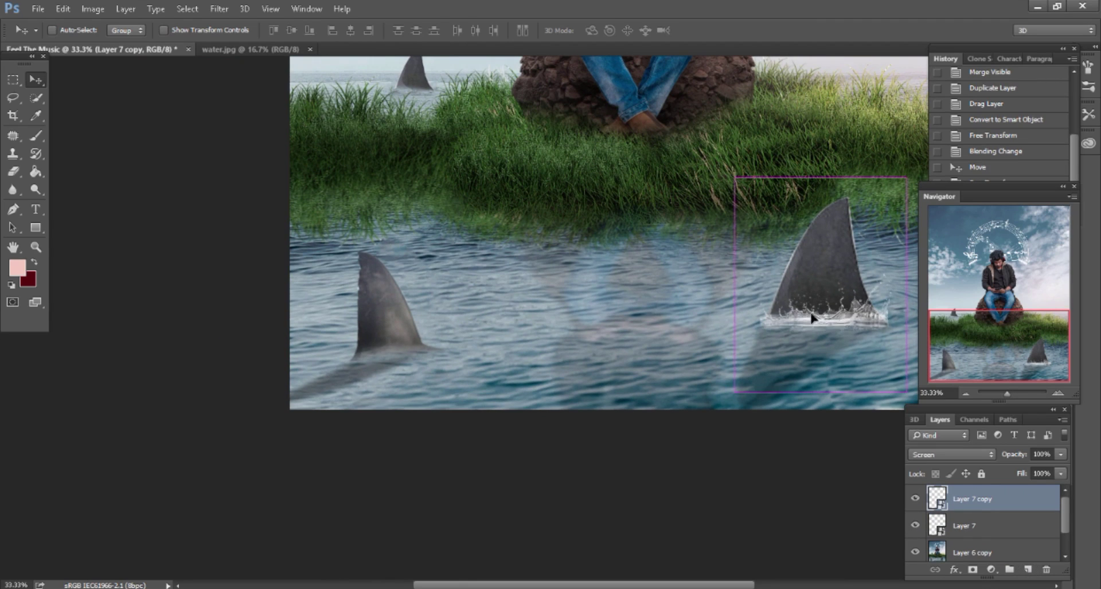
drag(811, 318, 413, 351)
scroll(550, 361, down, 2)
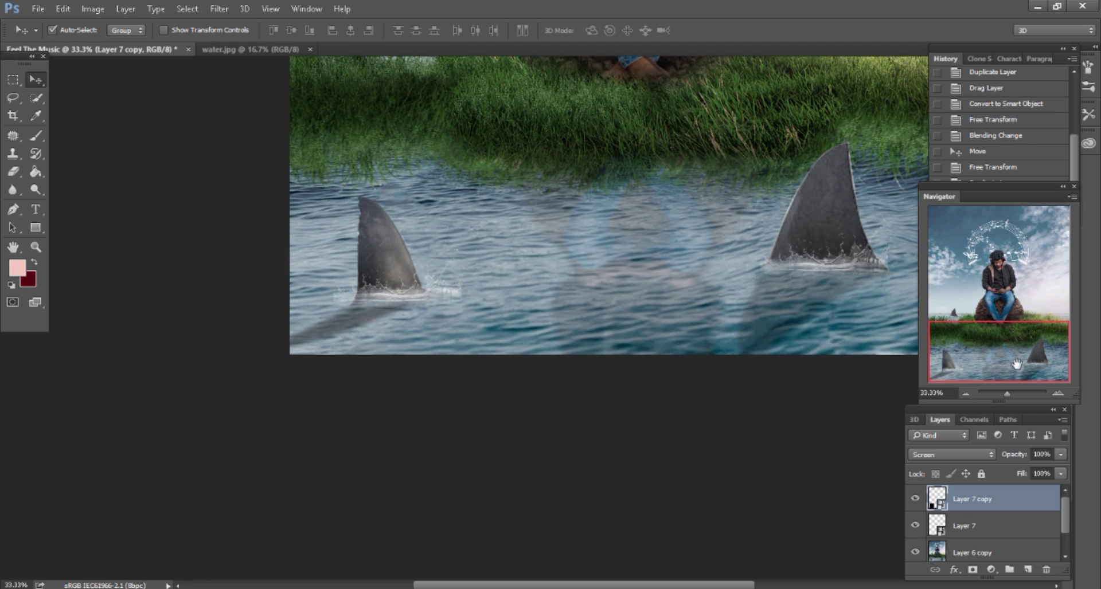
scroll(518, 299, left, 2)
key(ctrl+plus)
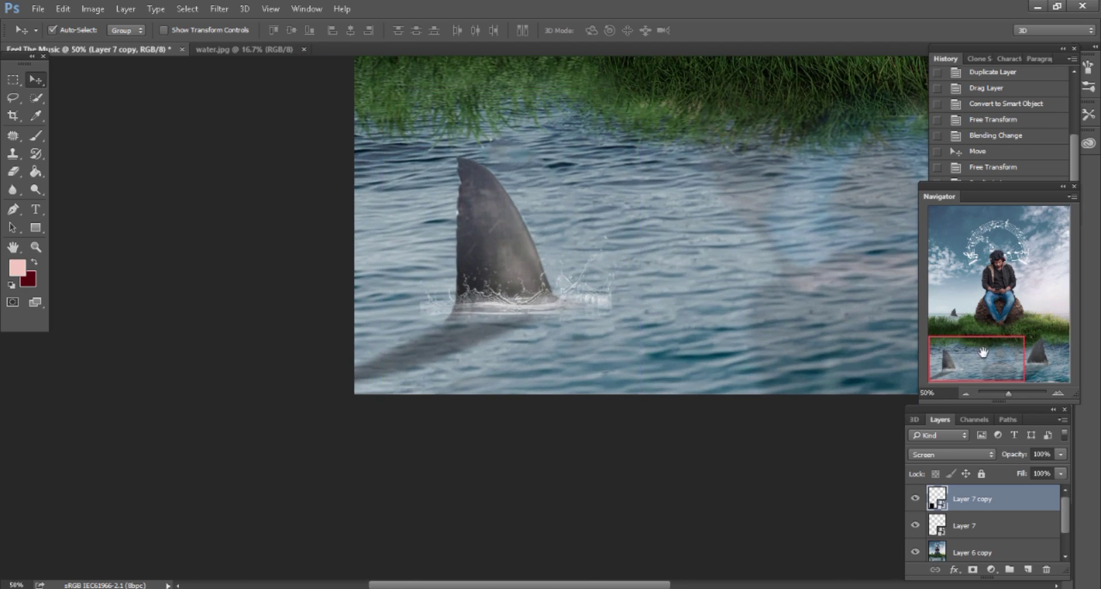
drag(982, 352, 1004, 337)
Duplicate the splash again, scale it to 13% and set it on the distant horizon fin.
drag(1023, 504, 1027, 569)
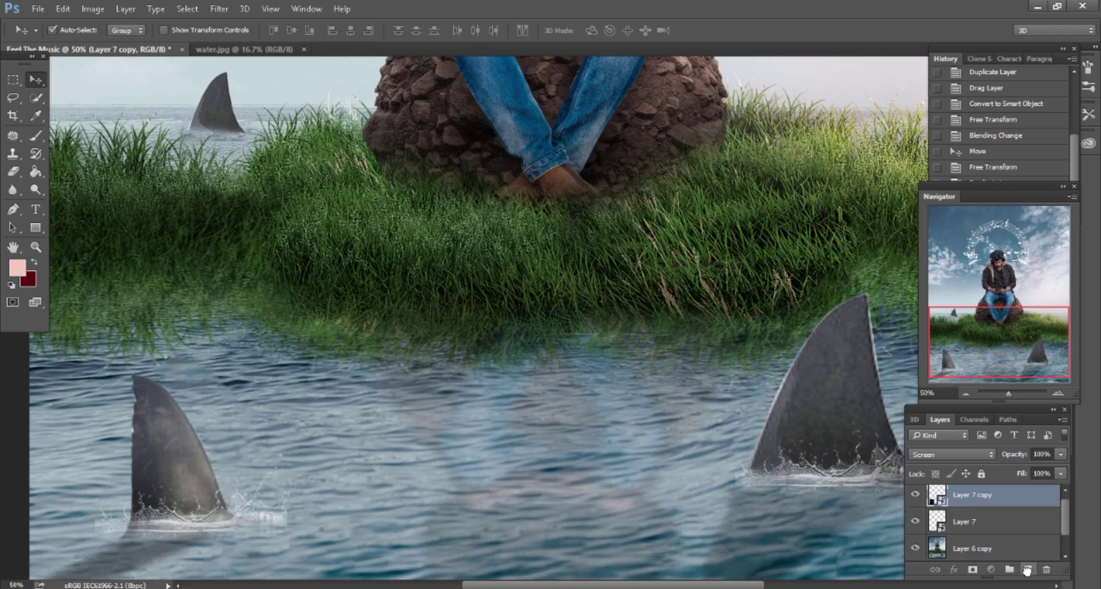
key(ctrl+minus)
key(ctrl+minus)
key(ctrl+plus)
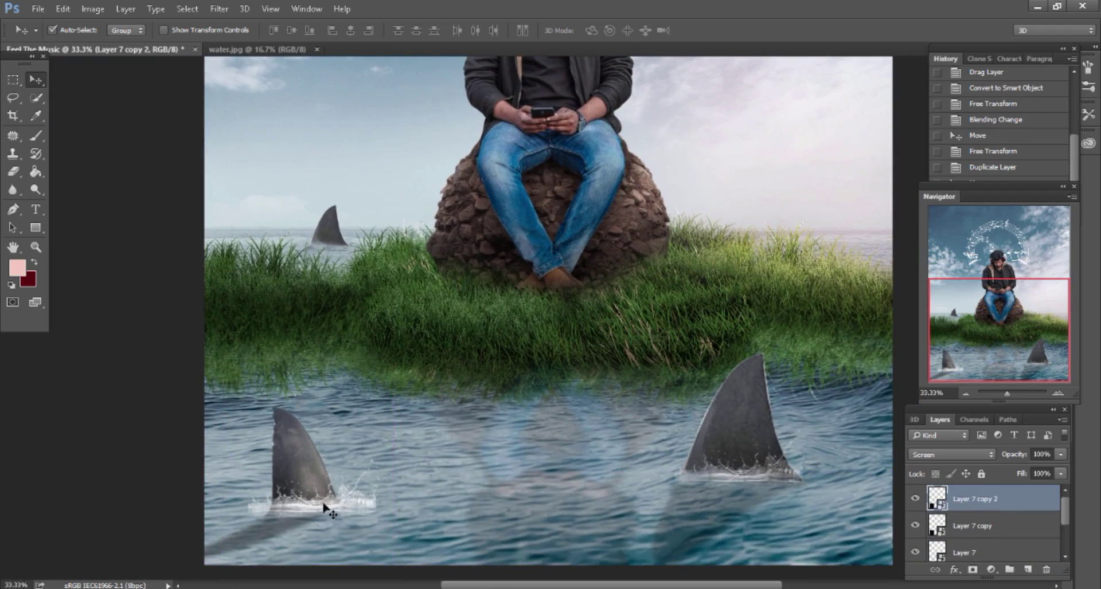
mouse_move(312, 502)
mouse_down()
mouse_move(344, 246)
mouse_move(526, 315)
mouse_up()
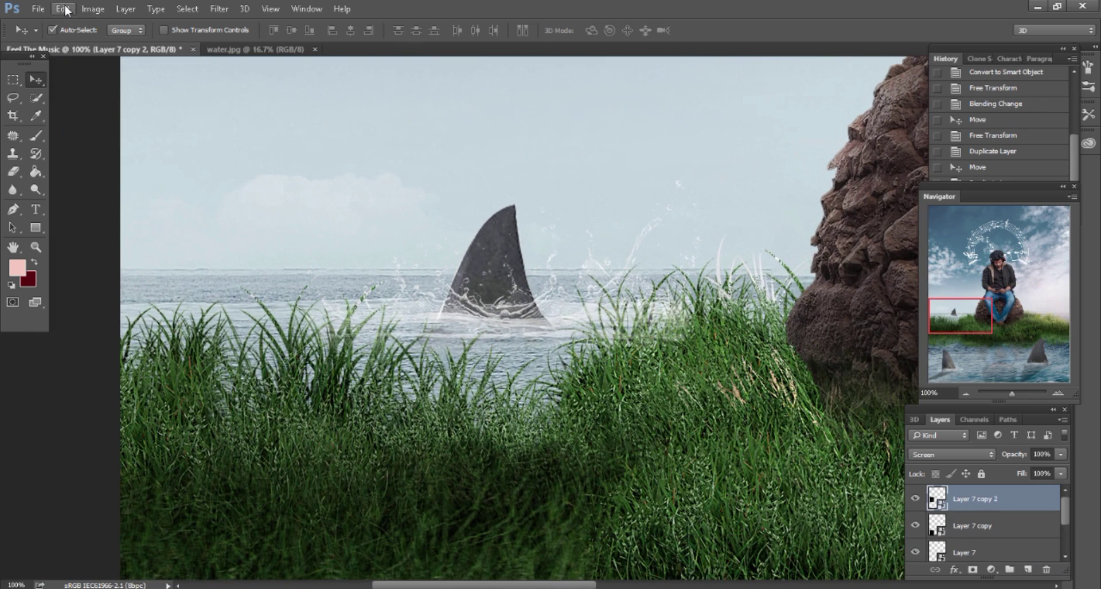
click(65, 9)
click(75, 276)
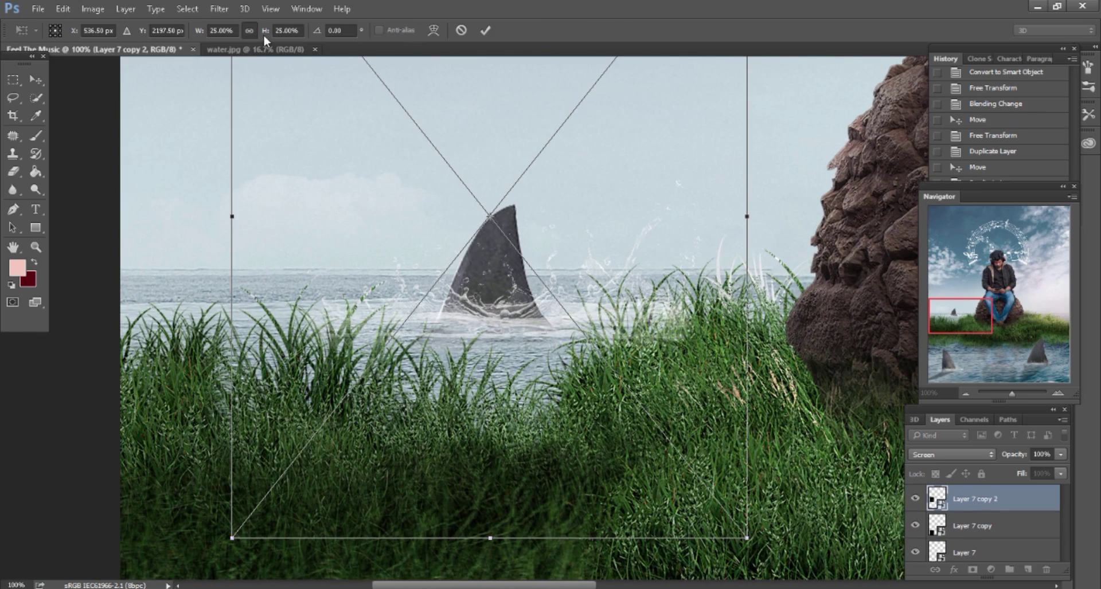
click(249, 30)
text(13)
key(Tab)
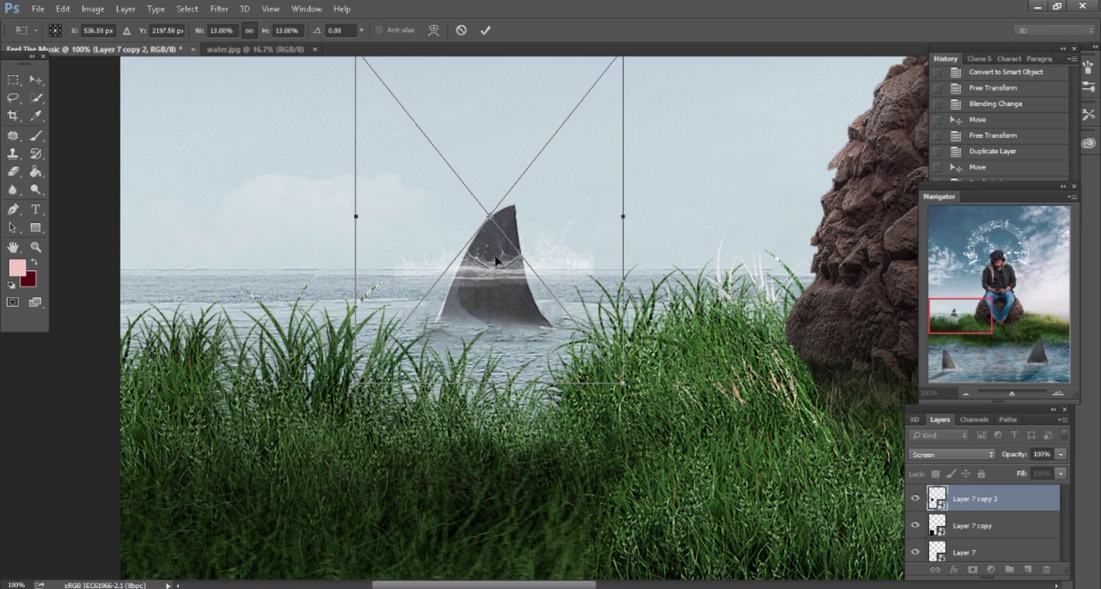
drag(495, 261, 500, 327)
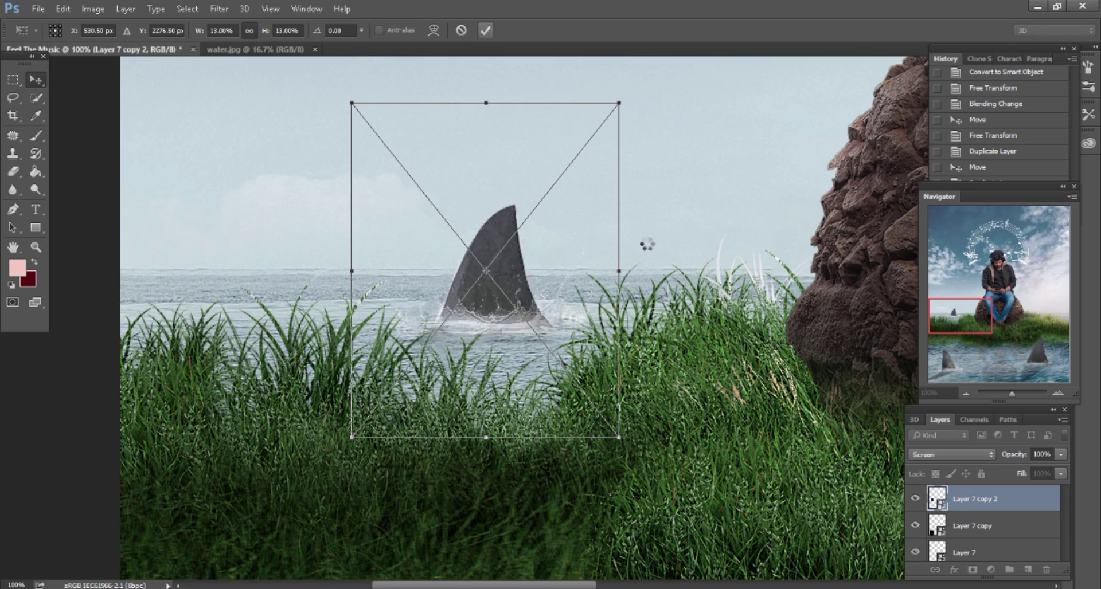
drag(977, 318, 1032, 358)
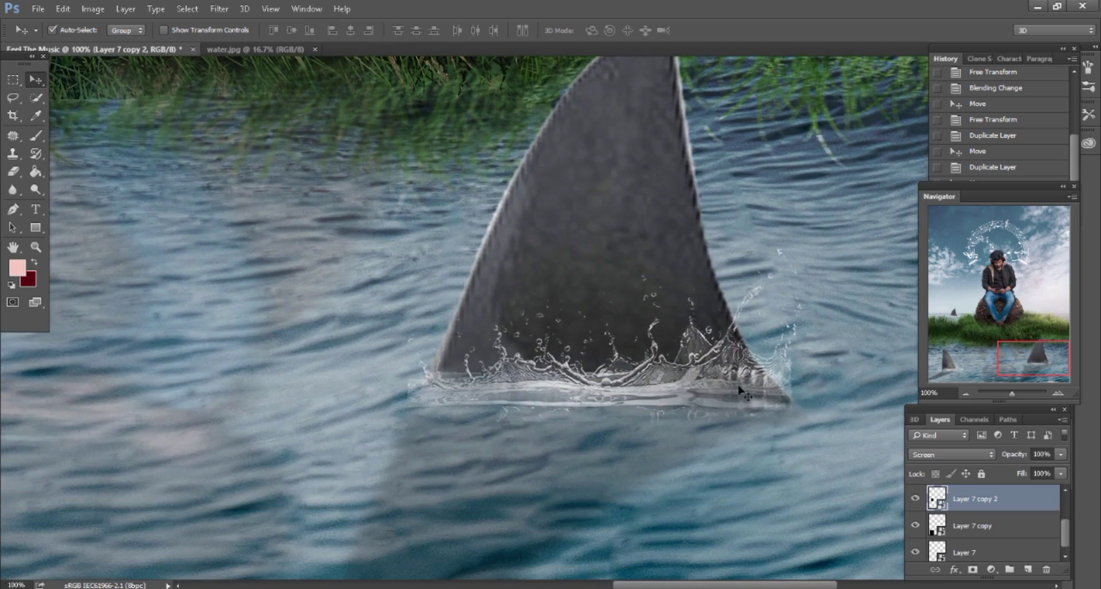
key(ctrl+e)
key(ctrl+e)
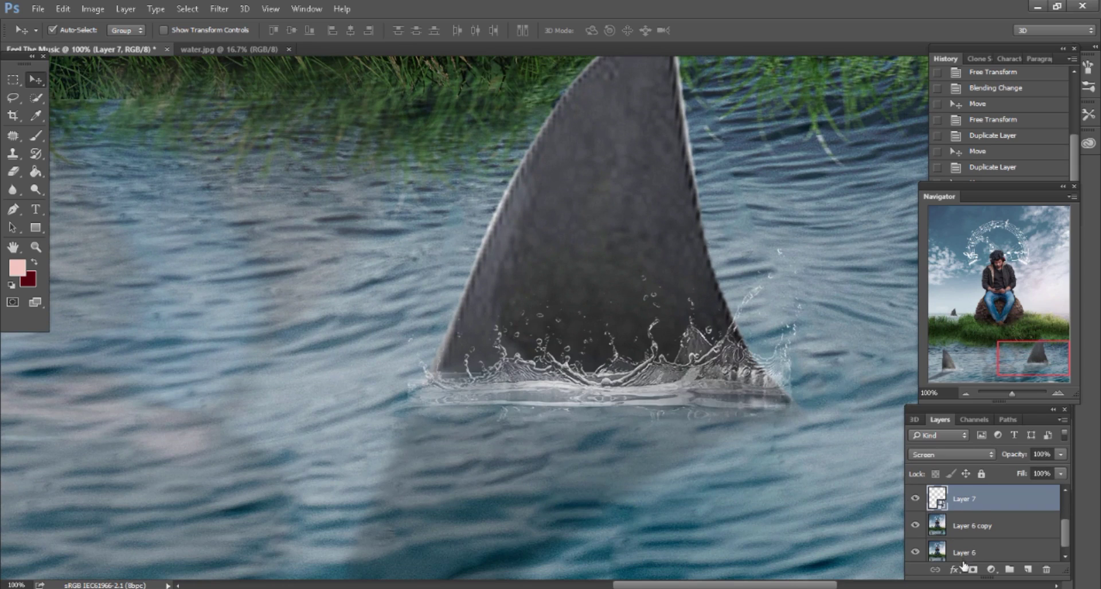
Mask Layer 7 and brush away the excess spray beside the right fin.
click(971, 569)
click(41, 138)
scroll(528, 270, down, 3)
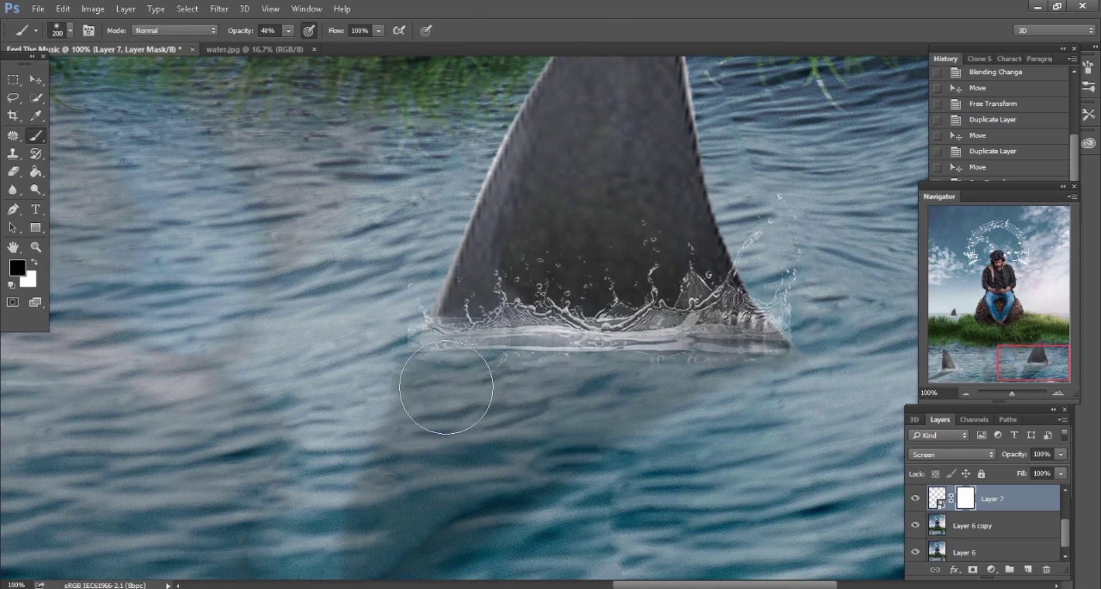
drag(756, 298, 785, 344)
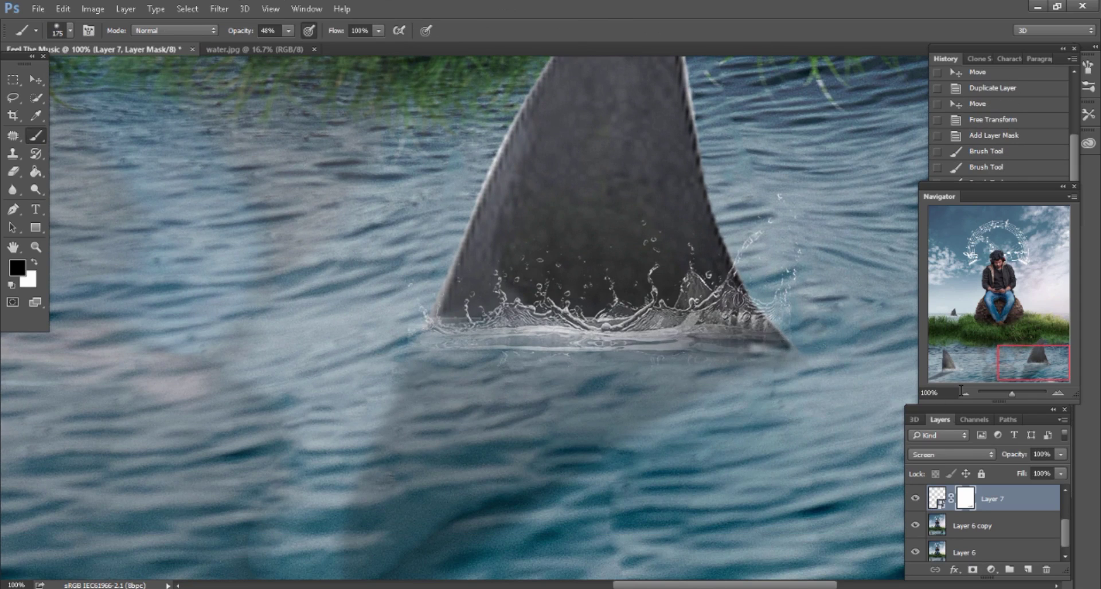
drag(1013, 366, 901, 370)
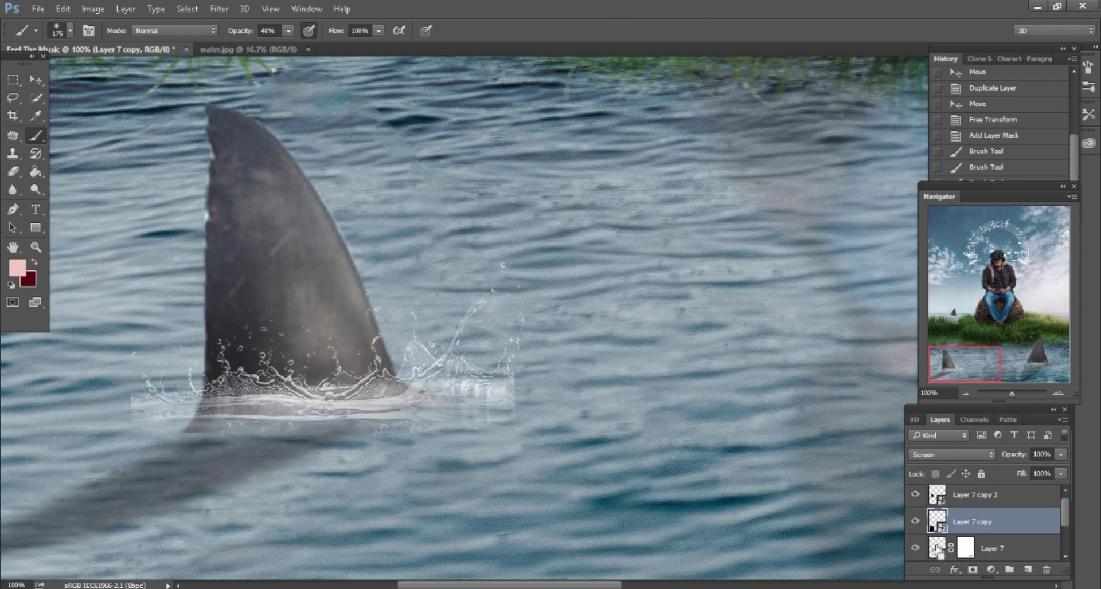
Mask Layer 7 copy, paint out surplus spray around the left fin, and zoom out to fit.
click(972, 570)
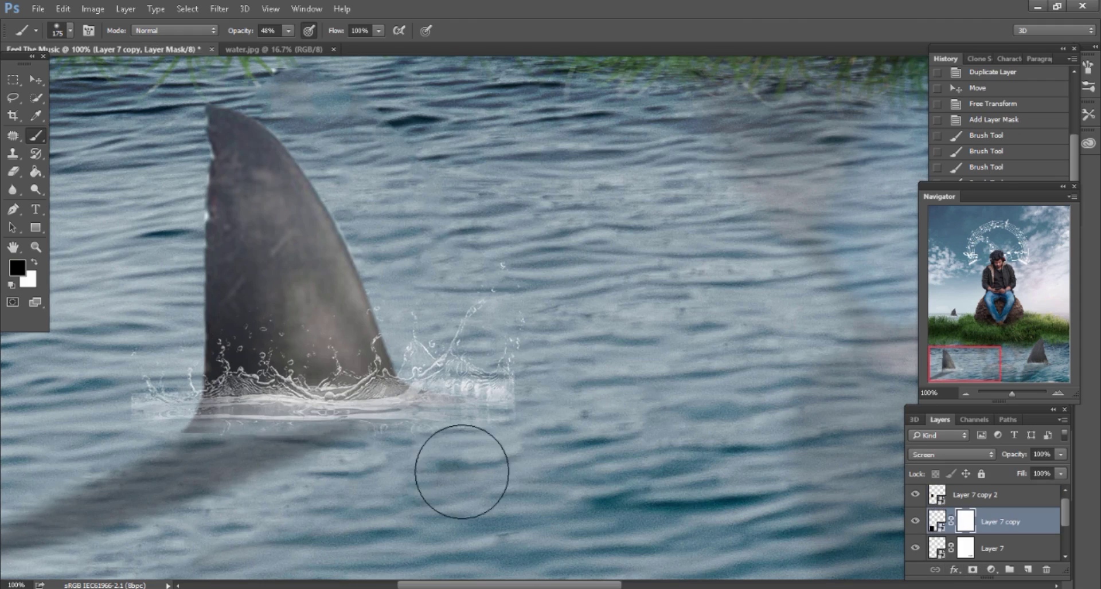
mouse_move(540, 396)
mouse_down()
mouse_move(476, 450)
mouse_move(153, 467)
mouse_up()
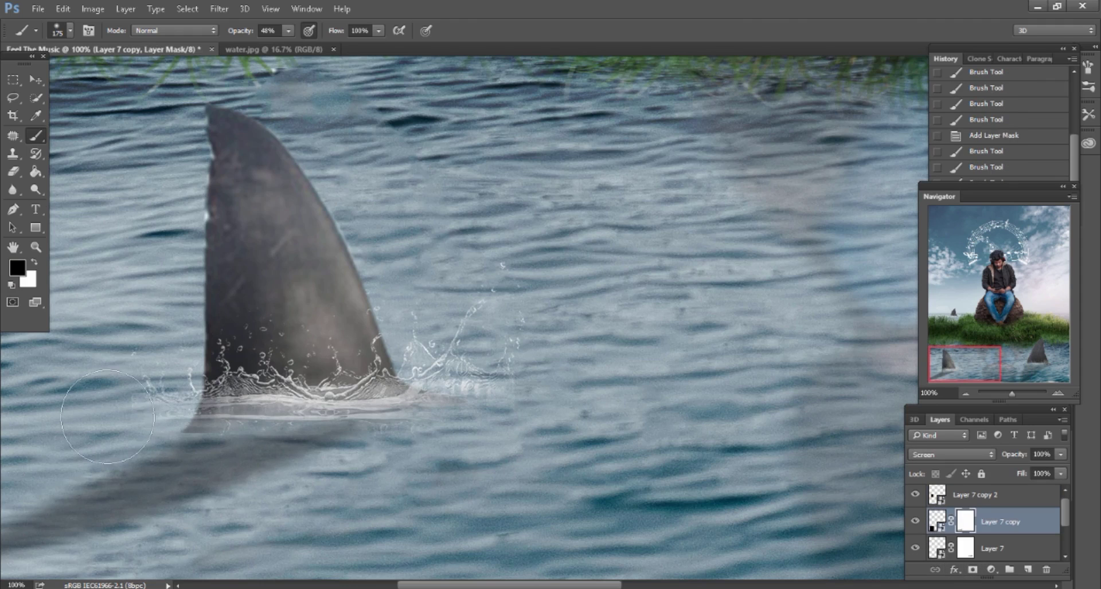
drag(642, 462, 667, 481)
key(ctrl+minus)
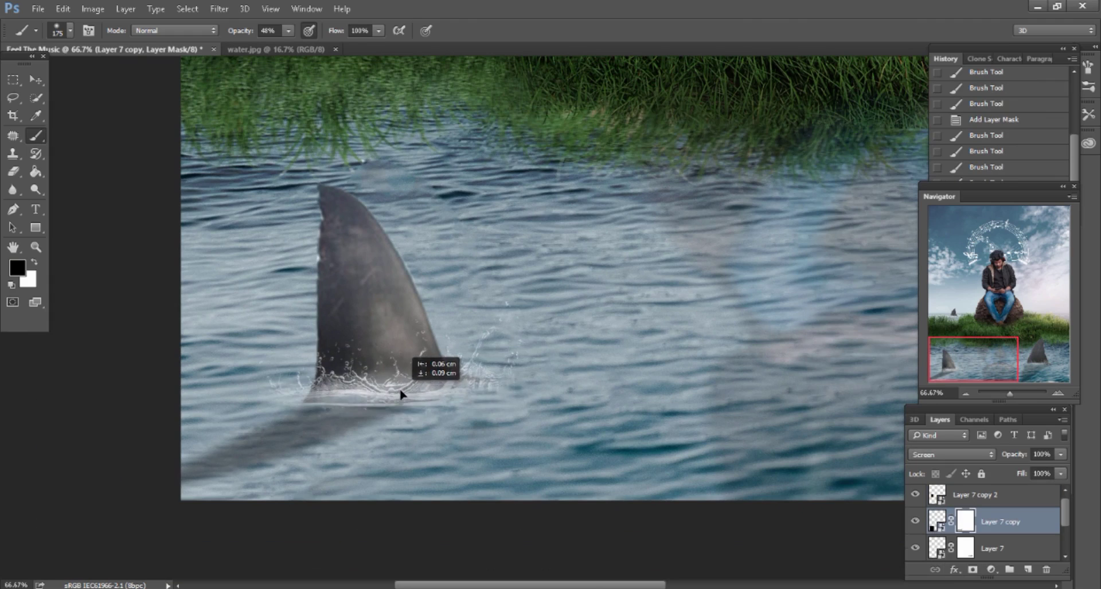
key(ctrl+minus)
key(ctrl+minus)
key(ctrl+minus)
key(ctrl+minus)
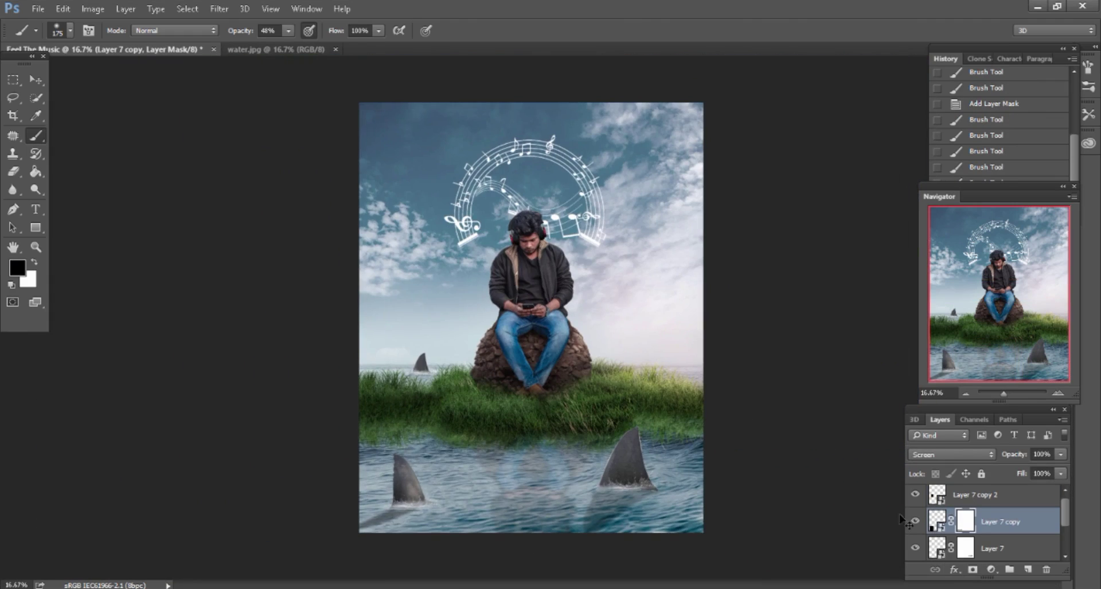
Merge all visible layers into a single layer.
right_click(984, 522)
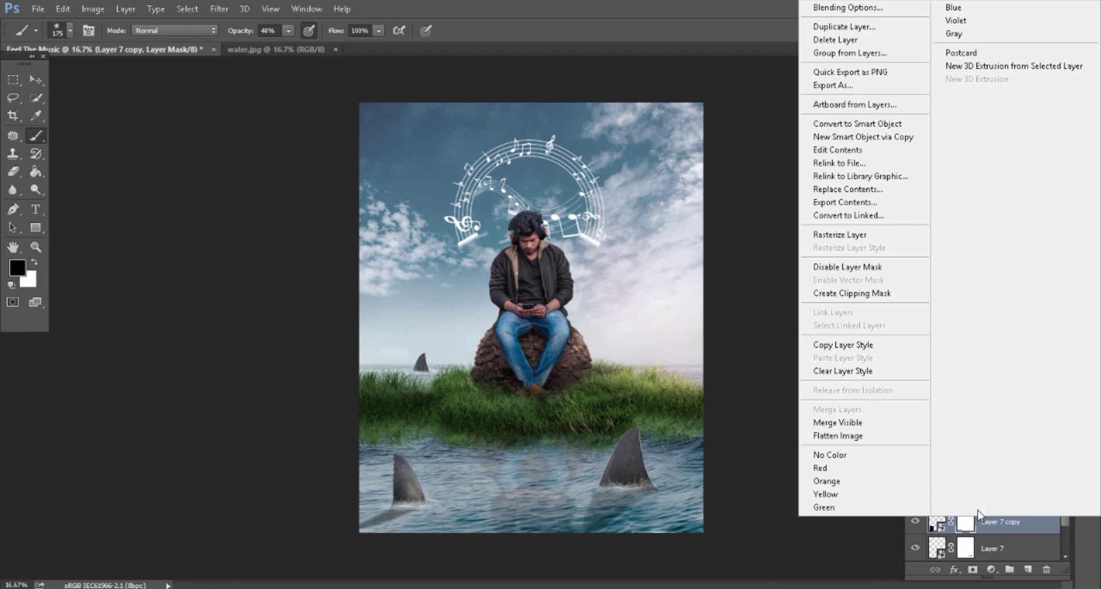
click(846, 423)
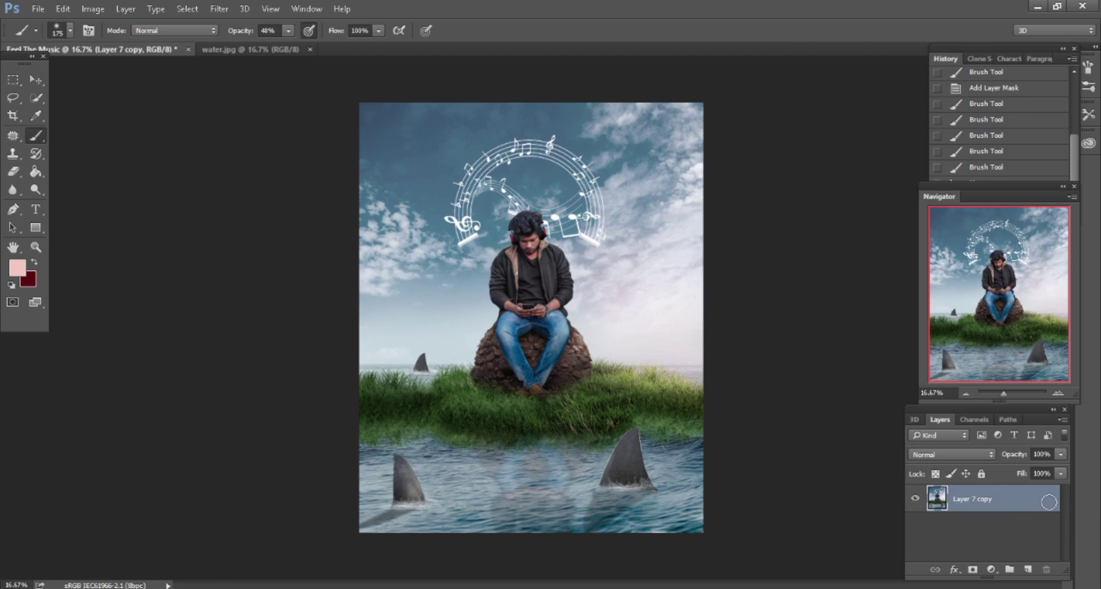
click(40, 83)
Apply Camera Raw: Highlights -32, Blacks -13, Clarity +7, Oranges saturation -27.
click(219, 8)
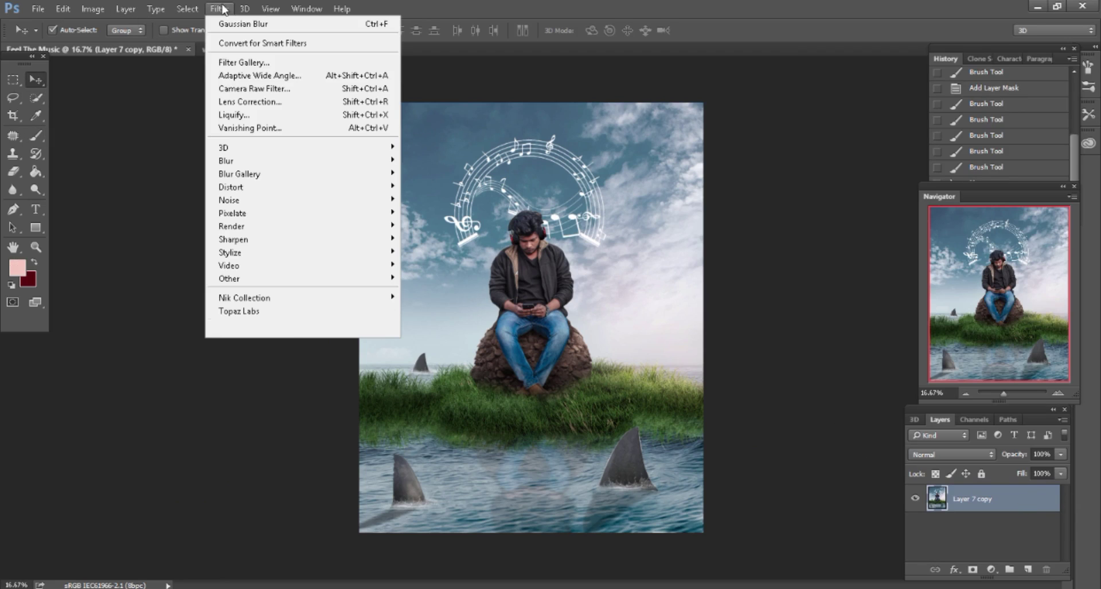
click(242, 90)
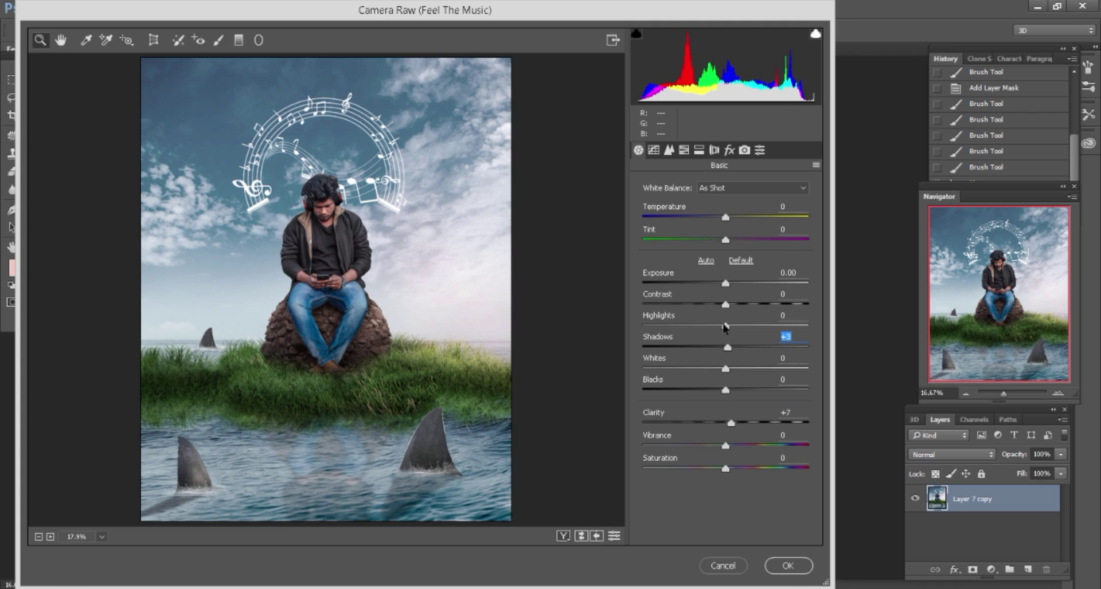
drag(720, 328, 699, 327)
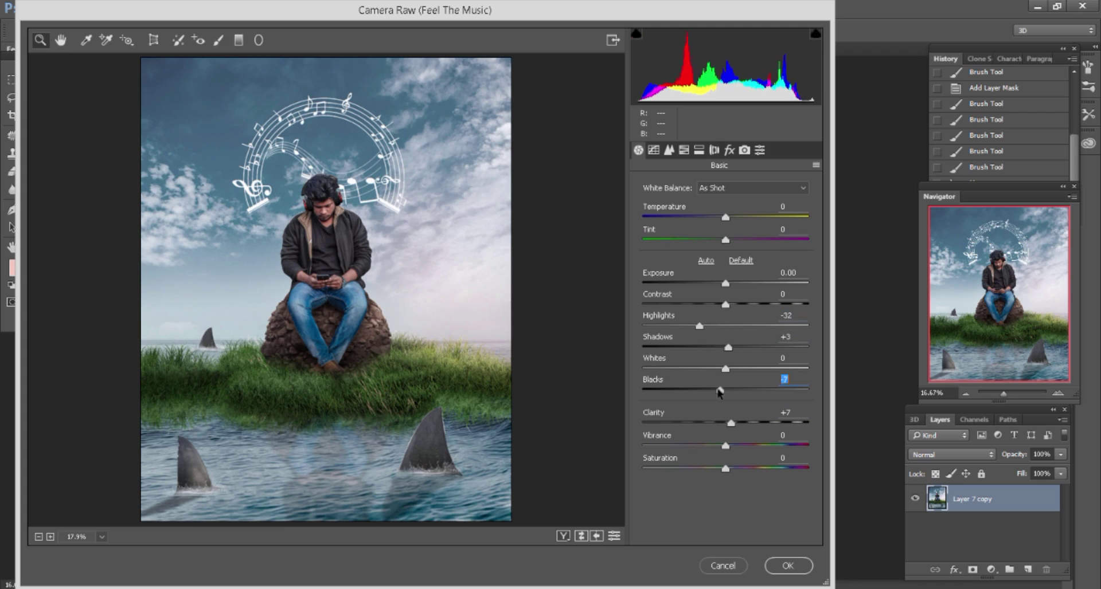
click(686, 151)
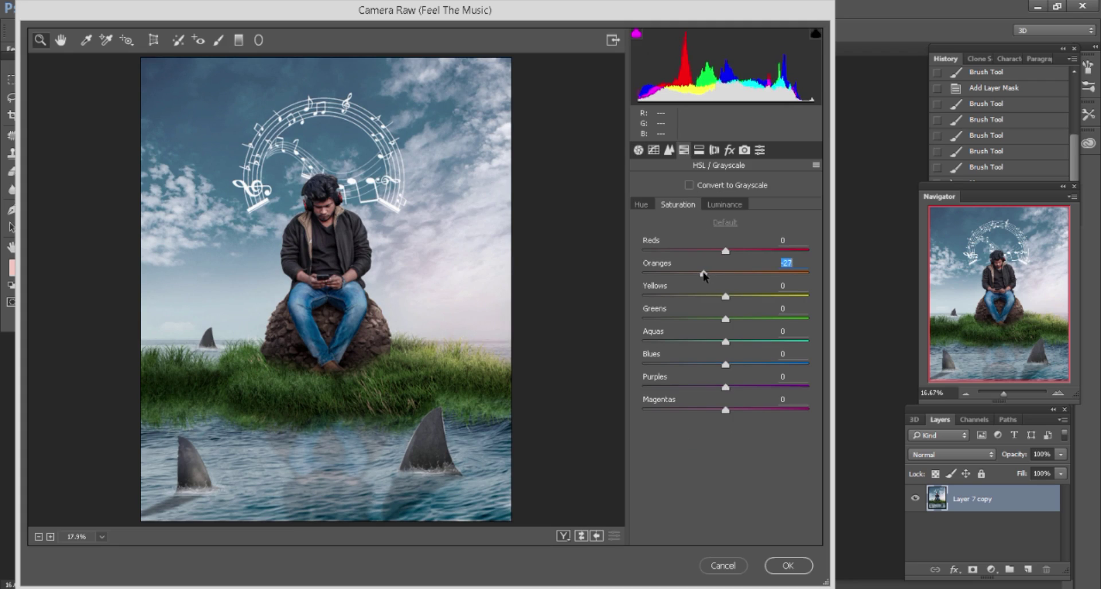
click(726, 207)
click(639, 205)
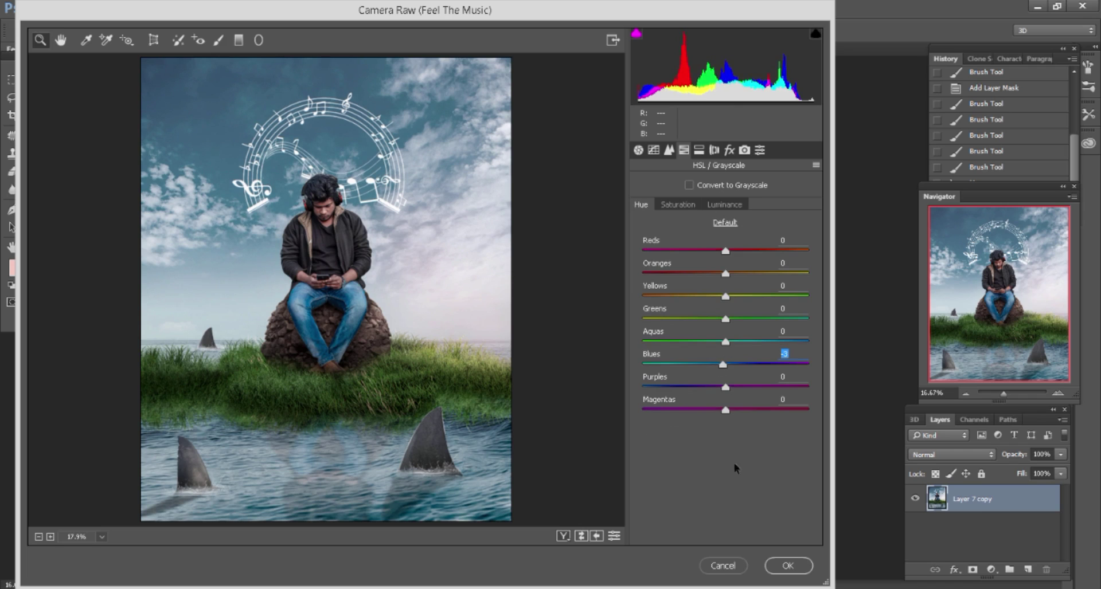
click(792, 569)
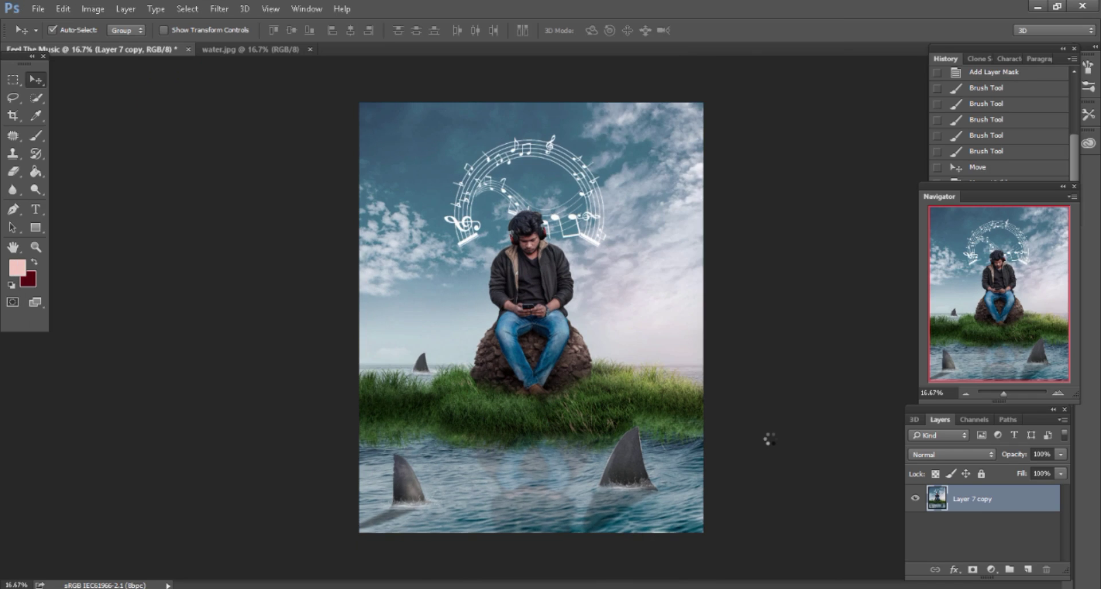